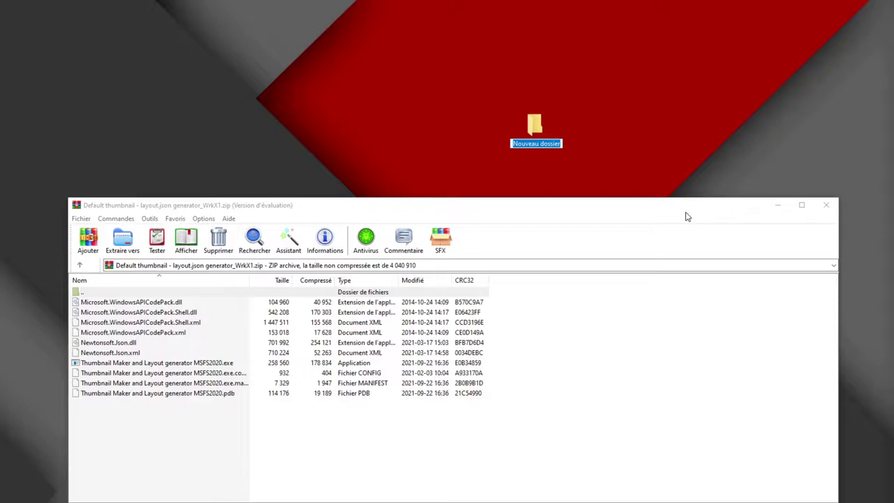
# Name the new desktop folder "thumbnailgen" and open it
pyautogui.write('gen')
pyautogui.press('Return')
pyautogui.press('Return')
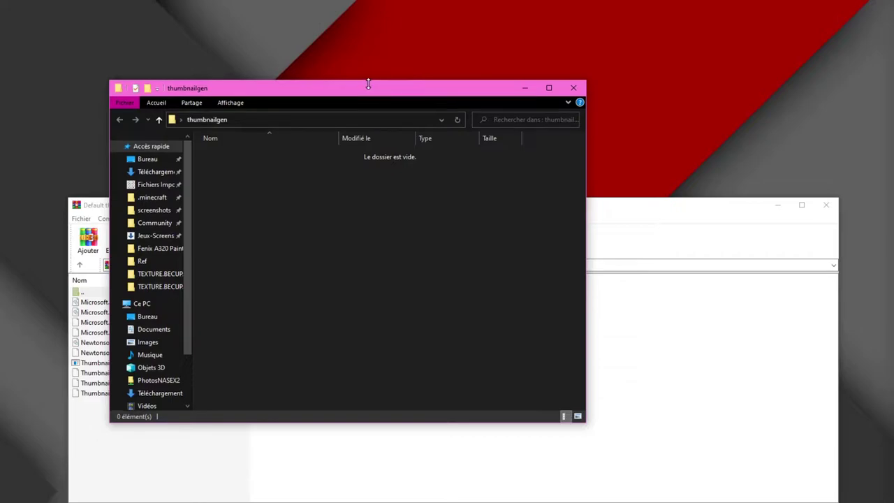
# Extract all files of the layout.json generator archive into the thumbnailgen folder, moving its window clear of the archive
pyautogui.moveTo(369, 81); pyautogui.dragTo(635, 62)
pyautogui.moveTo(203, 434); pyautogui.dragTo(140, 301)
pyautogui.moveTo(193, 316); pyautogui.dragTo(607, 171)
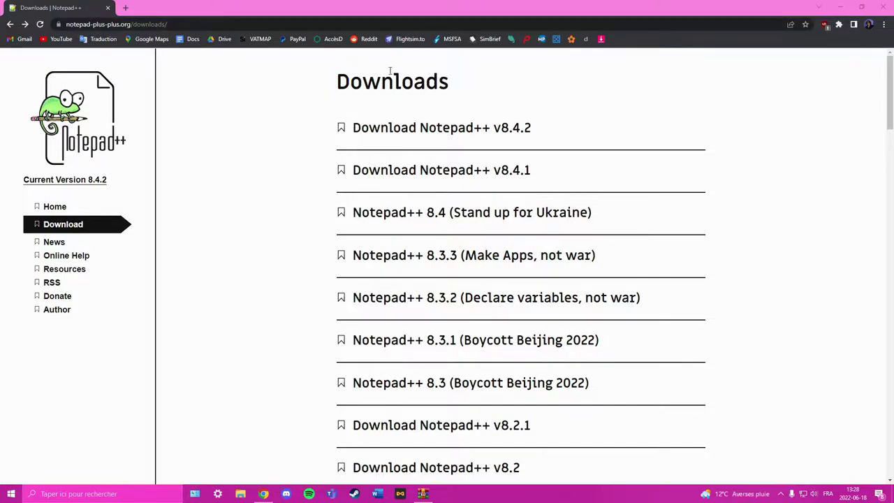
# Download the 64-bit Notepad++ v8.4.2 installer and run it, accepting the setup pages as offered
pyautogui.click(433, 128)
pyautogui.click(399, 364)
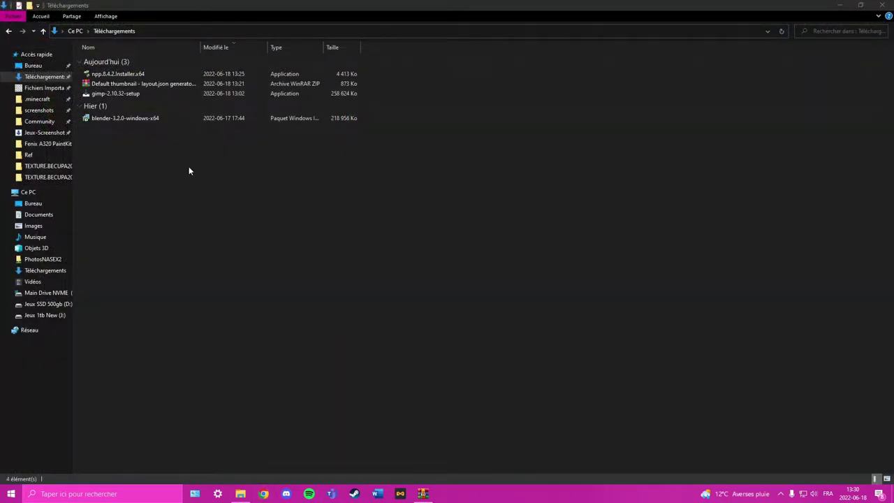
pyautogui.click(123, 77)
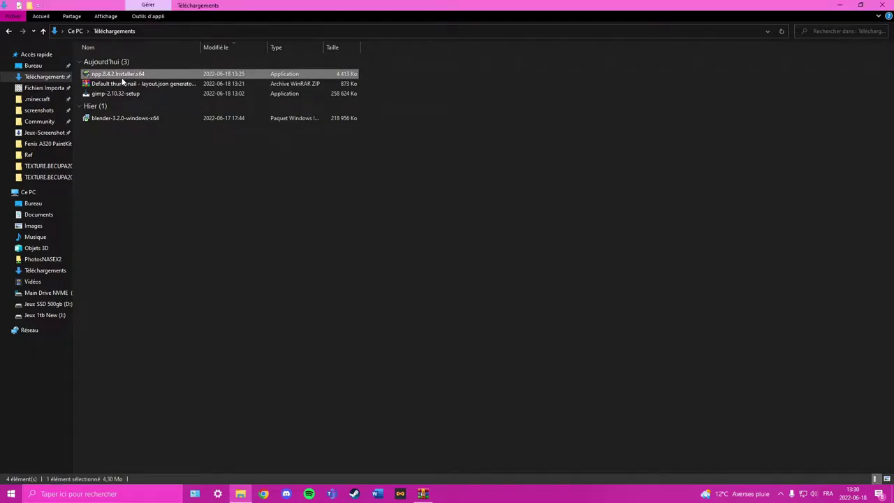
pyautogui.doubleClick(123, 75)
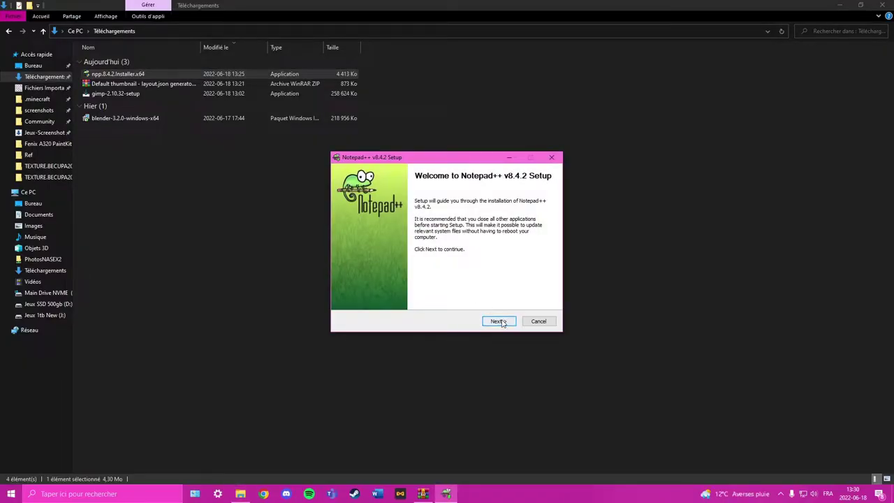
pyautogui.click(498, 320)
pyautogui.click(499, 321)
pyautogui.click(499, 321)
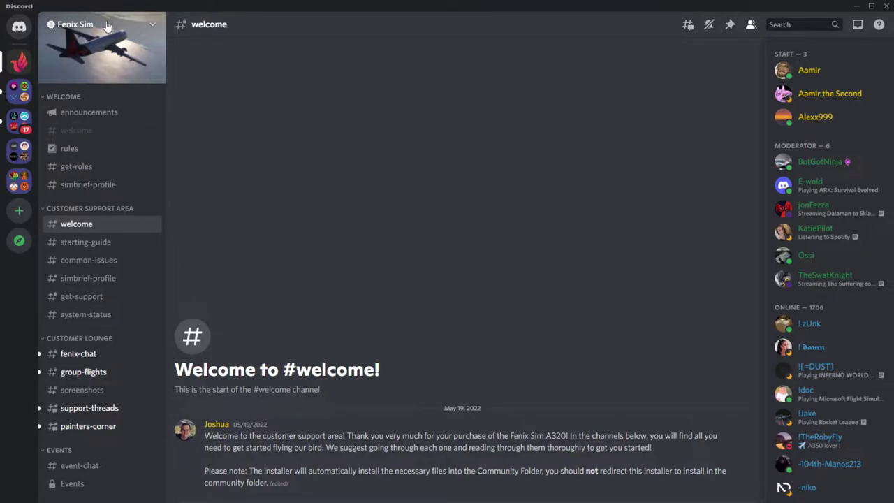
# In Discord, find the paintkit link in the Fenix Sim announcements channel and download FenixSimA320-PaintKit-1.0.0.zip
pyautogui.click(75, 115)
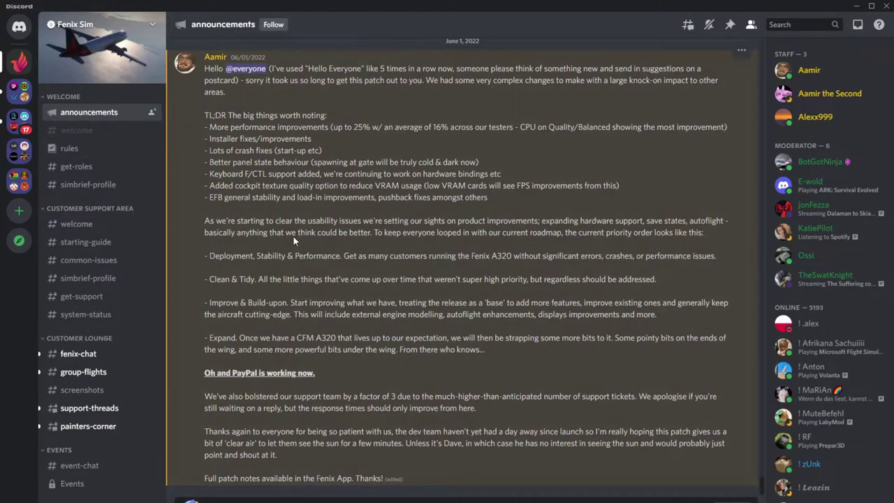
pyautogui.scroll(15, 345, 338)
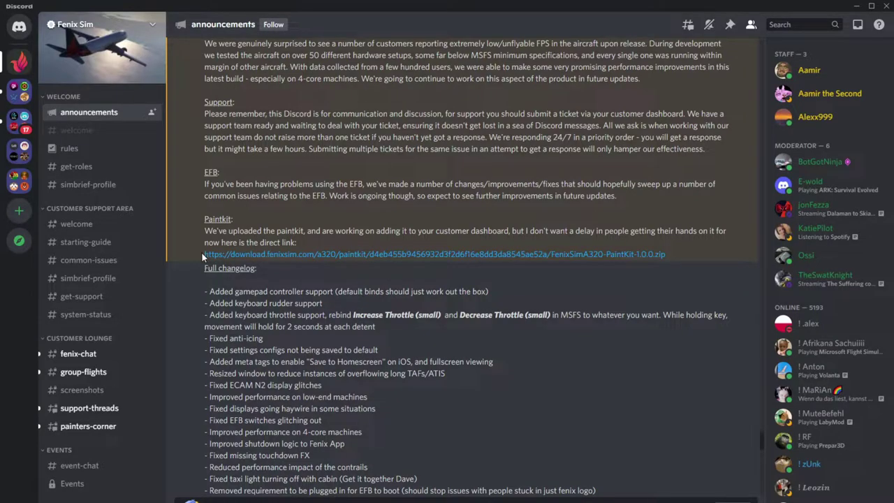
pyautogui.click(270, 256)
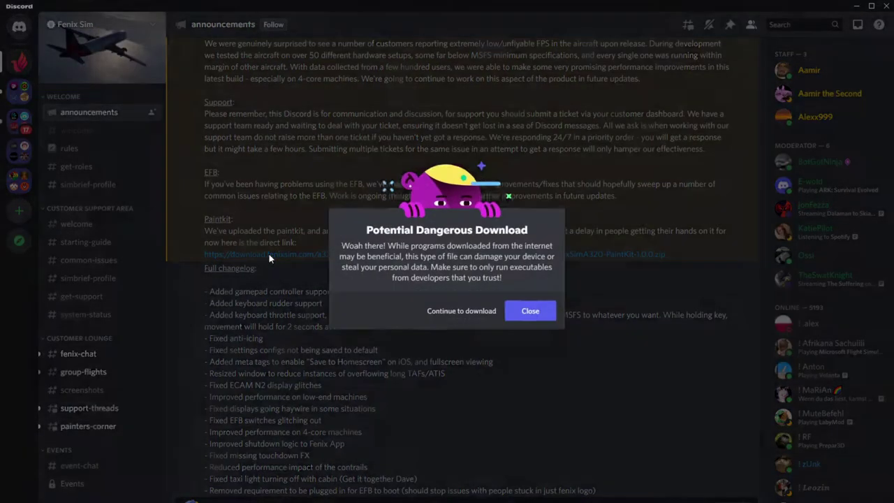
pyautogui.click(447, 310)
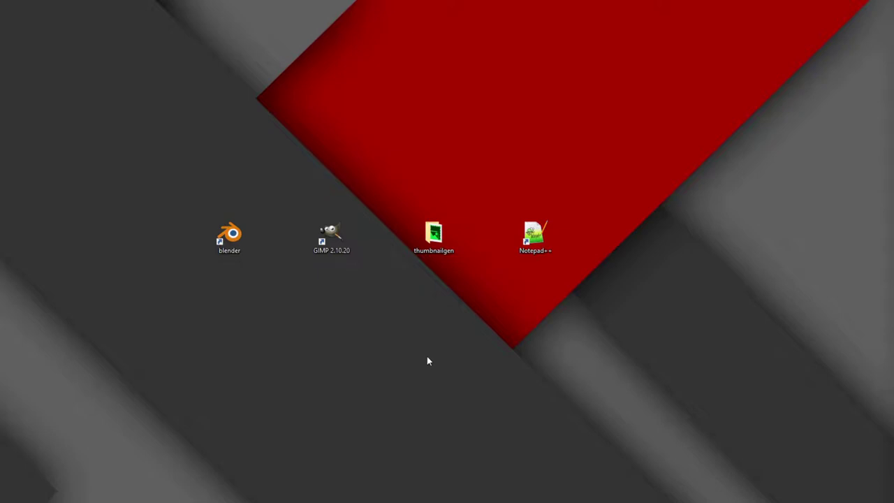
# Create a new folder named "decals" on the desktop
pyautogui.rightClick(431, 362)
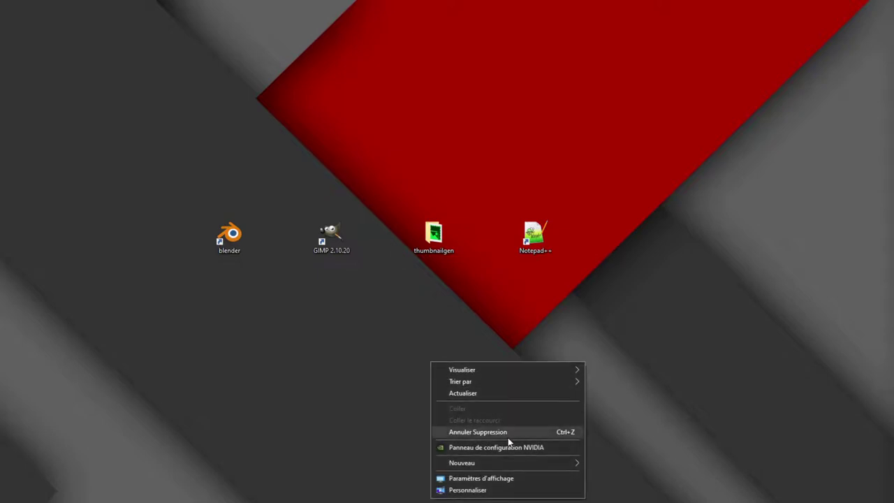
pyautogui.moveTo(527, 463)
pyautogui.click(616, 329)
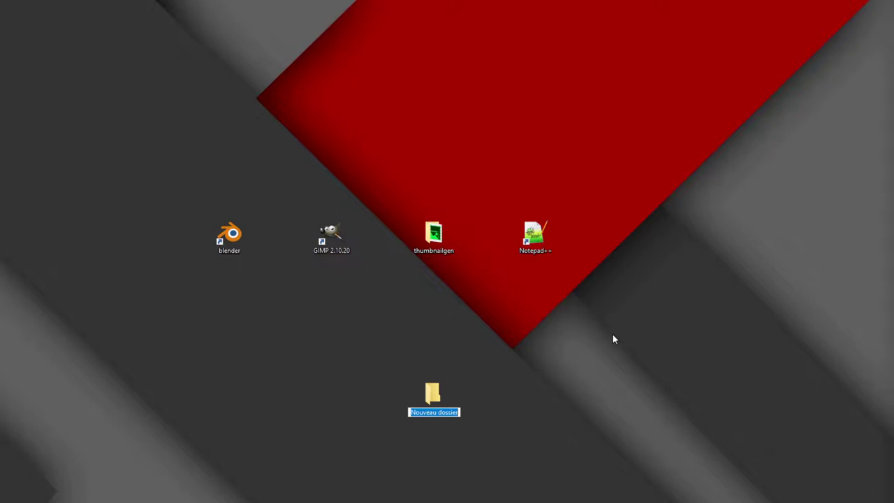
pyautogui.write('decals')
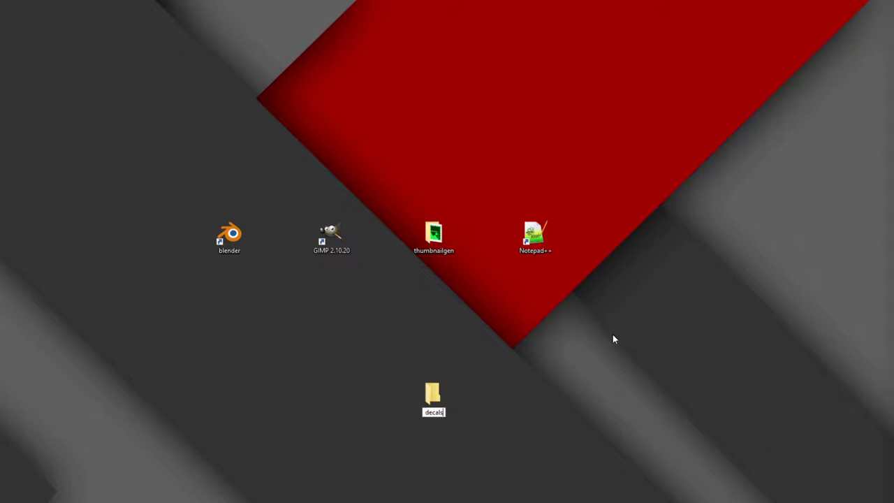
pyautogui.press('Return')
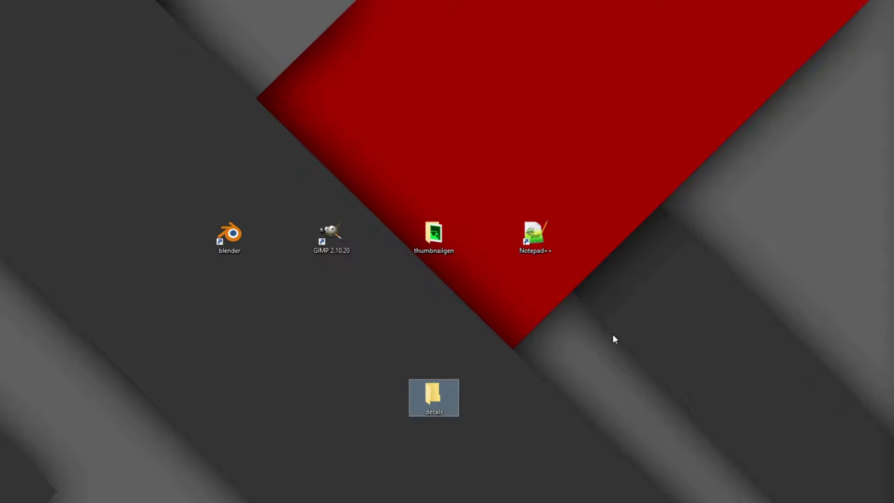
# Open the FenixSimA320-PaintKit-1.0.0 archive from the Downloads folder and minimise the file window behind it
pyautogui.press('super+e')
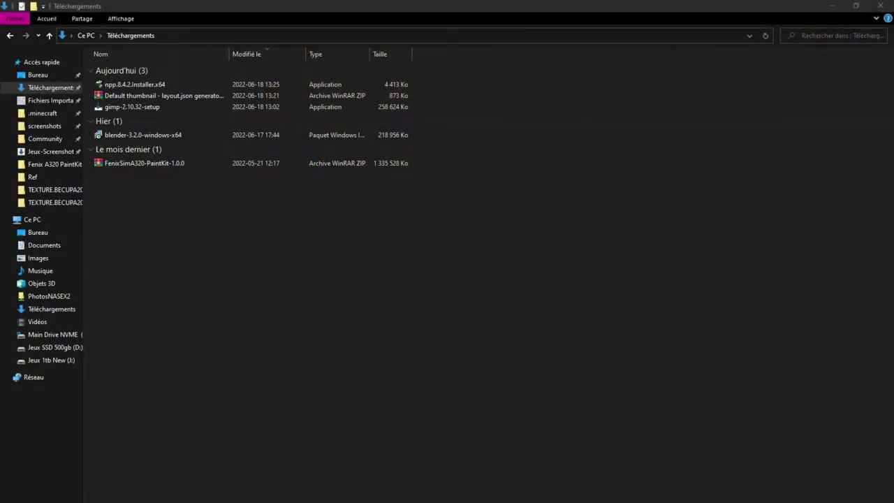
pyautogui.doubleClick(140, 163)
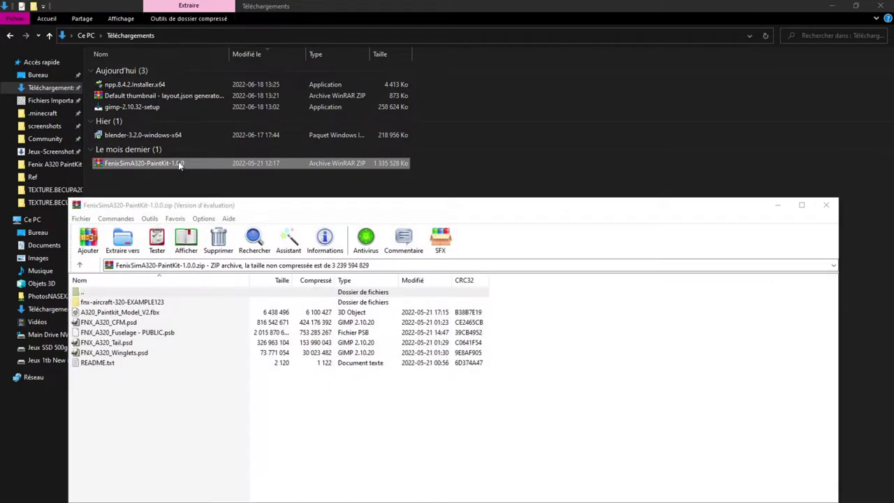
pyautogui.click(831, 6)
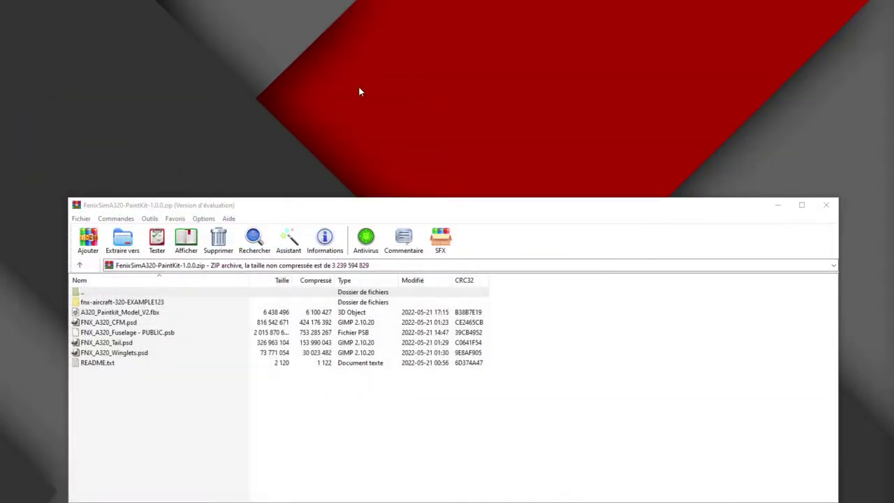
# Create a new desktop folder named "fenix a320 paintkit"
pyautogui.rightClick(197, 108)
pyautogui.click(360, 213)
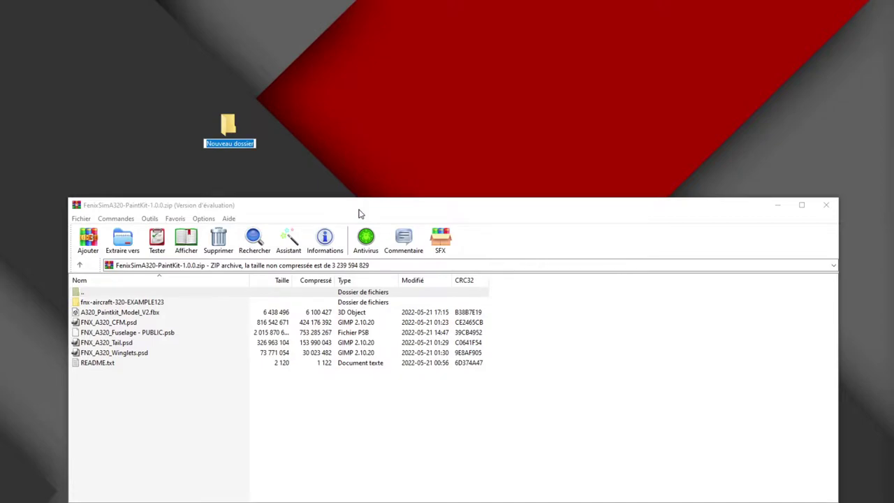
pyautogui.write('fe')
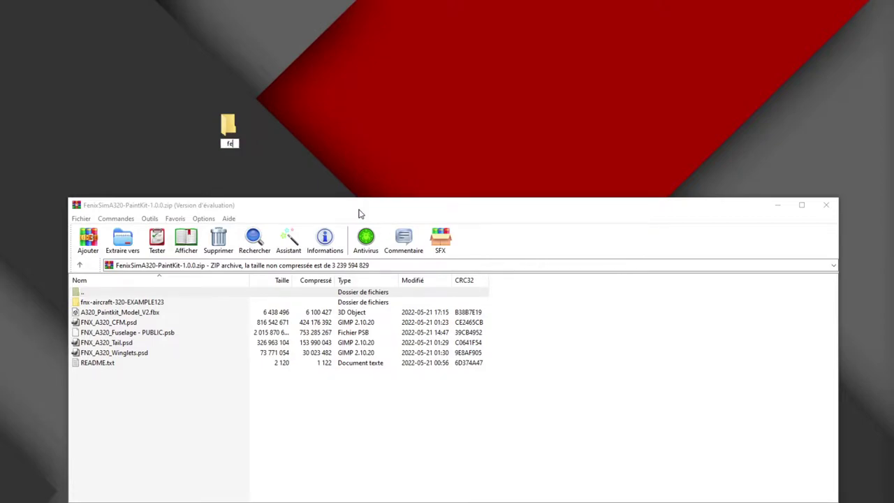
pyautogui.write('nix a320 paintkit')
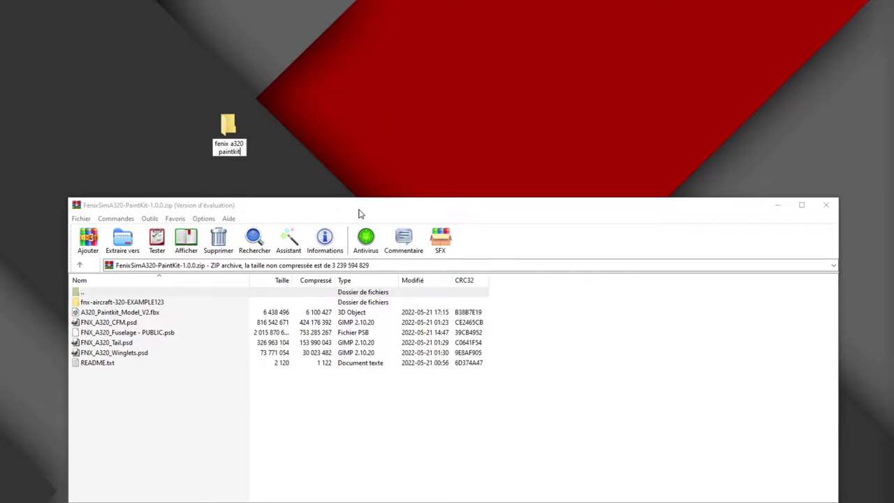
pyautogui.press('Return')
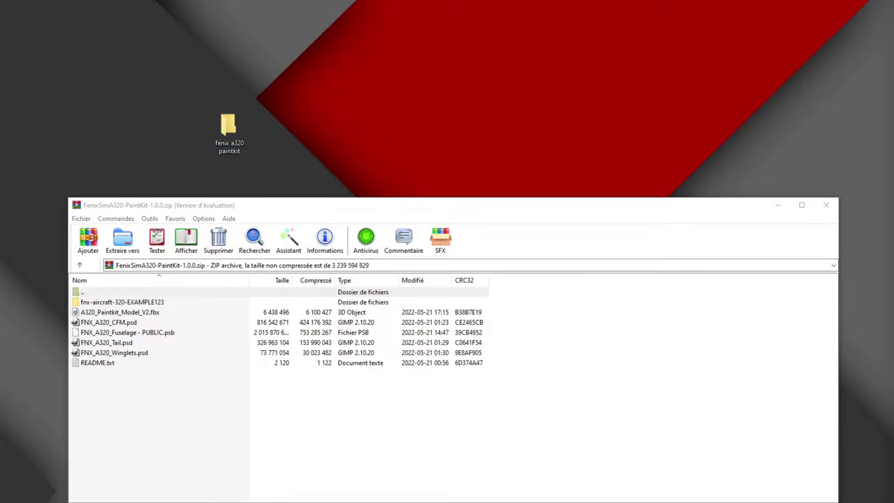
# Open the fenix a320 paintkit folder and extract the paintkit archive's whole contents into it
pyautogui.press('Return')
pyautogui.moveTo(189, 417); pyautogui.dragTo(124, 302)
pyautogui.moveTo(82, 342); pyautogui.dragTo(596, 173)
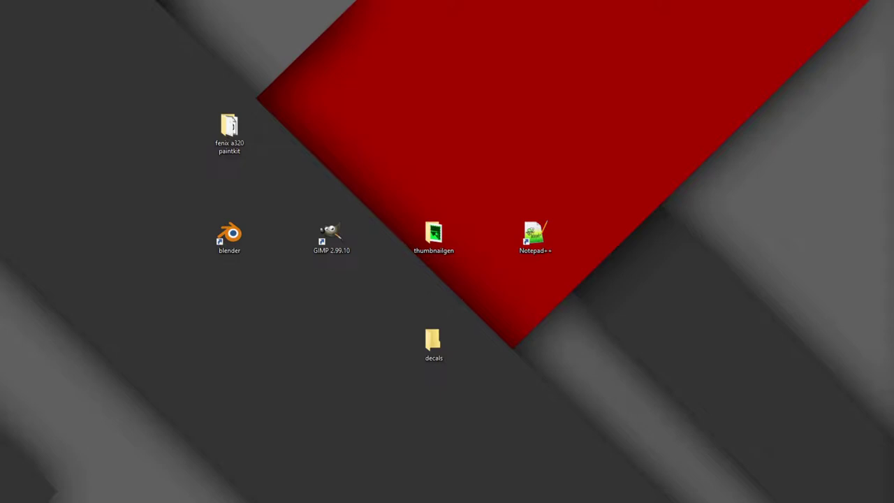
# Switch to Chrome and search Google for "air canada tango"
pyautogui.moveTo(90, 202); pyautogui.dragTo(213, 10)
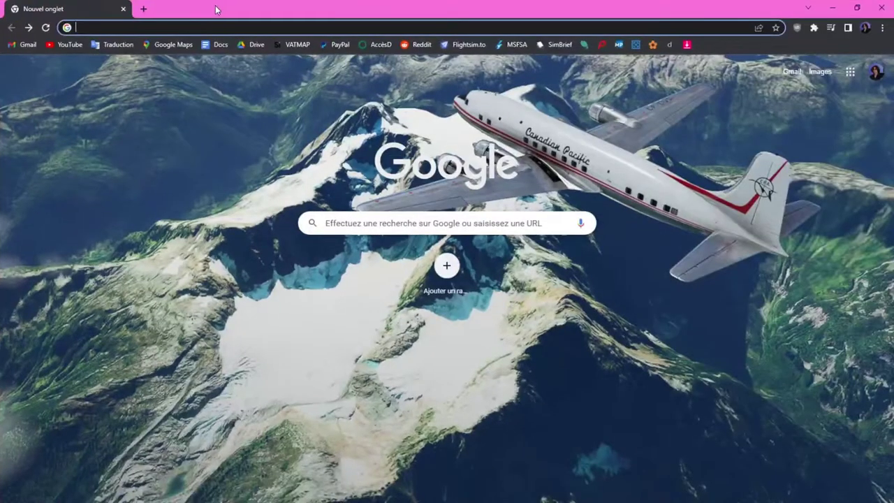
pyautogui.write('air c')
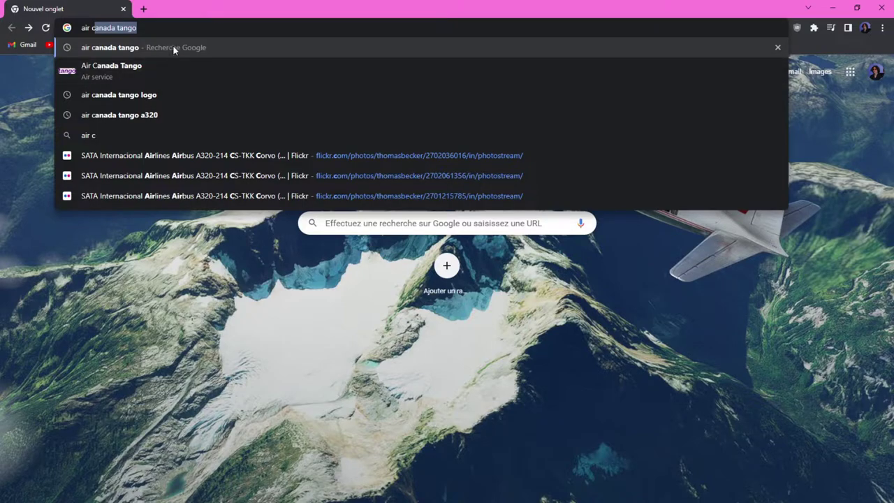
pyautogui.click(163, 43)
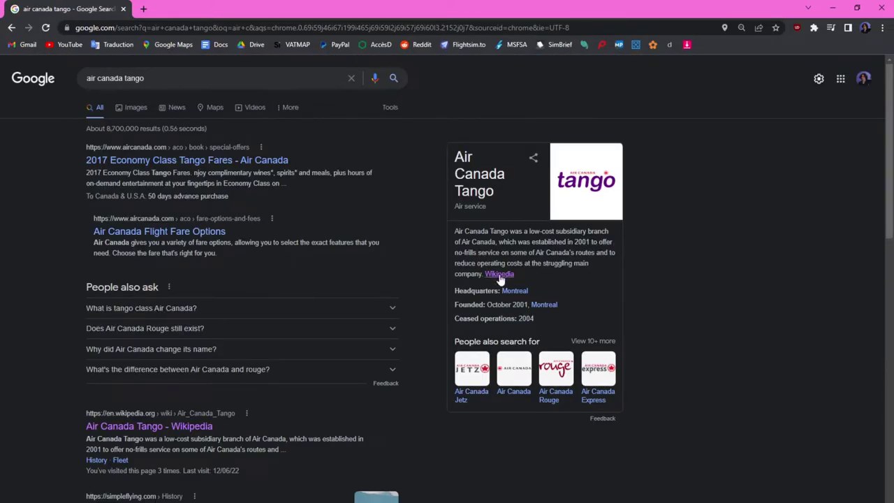
# Open the logo image in the Air Canada Tango Wikipedia article and download the original SVG file
pyautogui.click(496, 274)
pyautogui.click(823, 190)
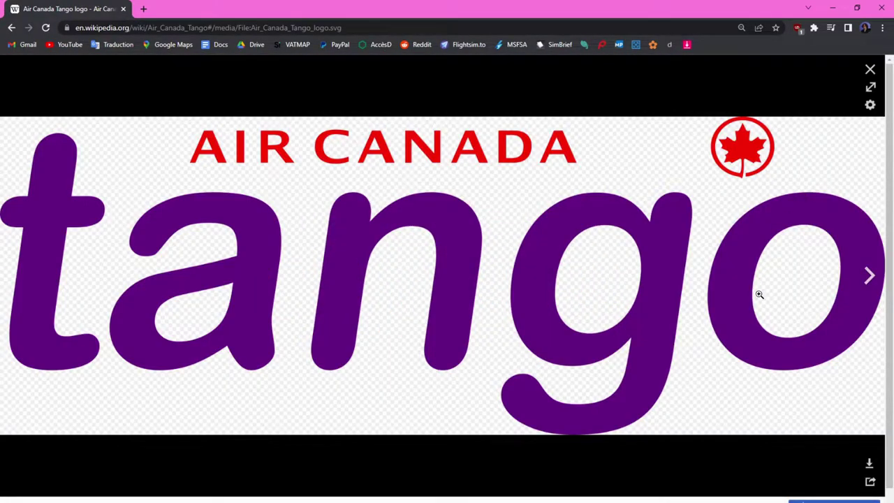
pyautogui.click(869, 463)
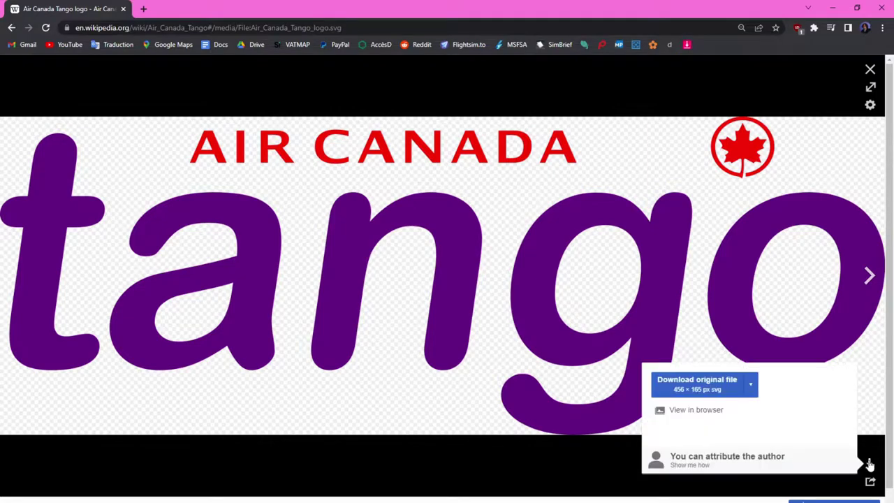
pyautogui.click(697, 384)
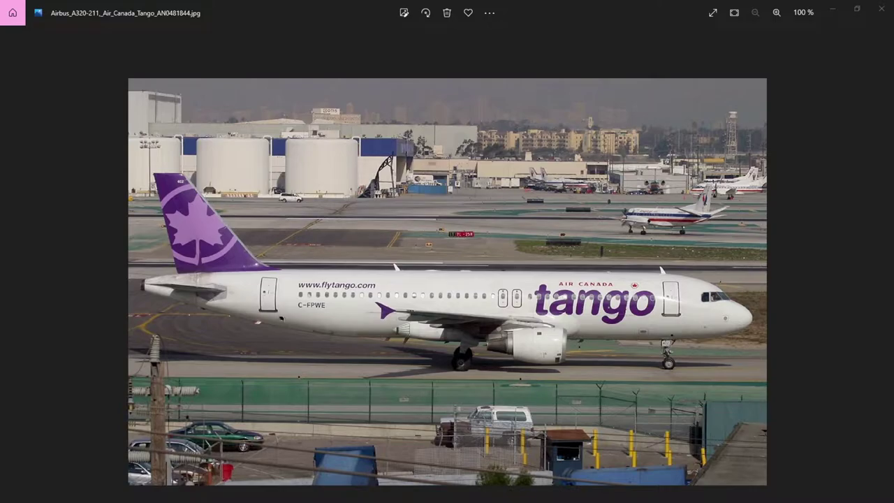
# Examine the Air Canada Tango A320 reference photo up close, covering the fuselage titles, engine cowling, winglet, web address and registration
pyautogui.scroll(4, 615, 310)
pyautogui.moveTo(650, 334); pyautogui.dragTo(583, 341)
pyautogui.scroll(2, 584, 341)
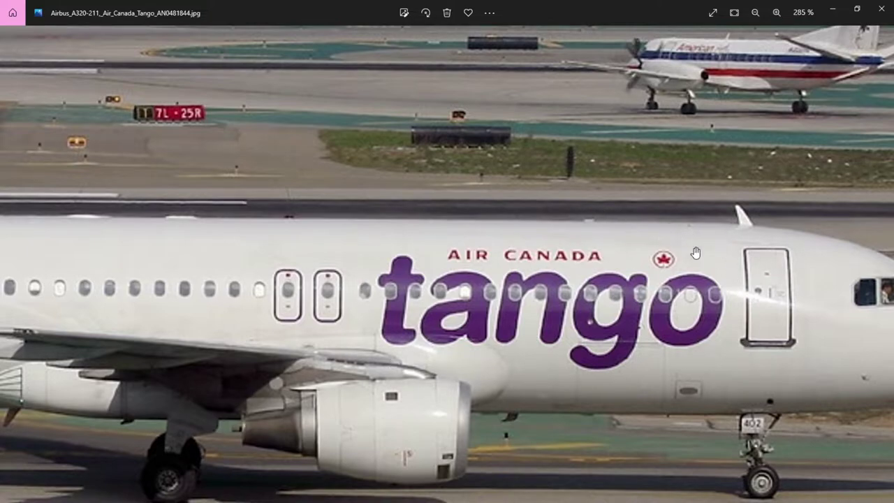
pyautogui.moveTo(535, 396); pyautogui.dragTo(714, 280)
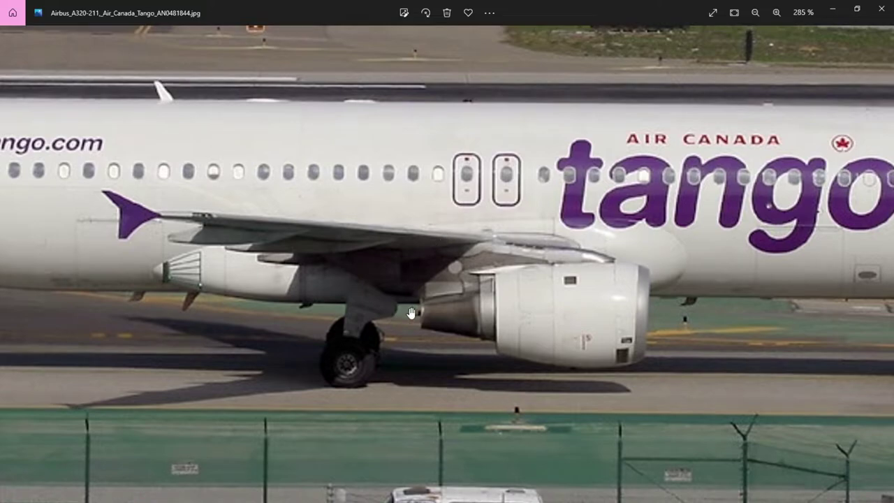
pyautogui.scroll(1, 597, 367)
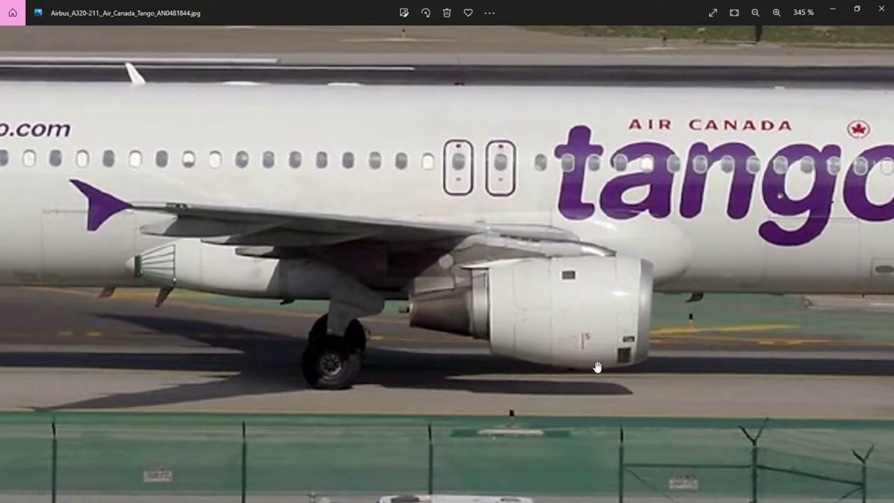
pyautogui.scroll(2, 575, 315)
pyautogui.scroll(-1, 554, 319)
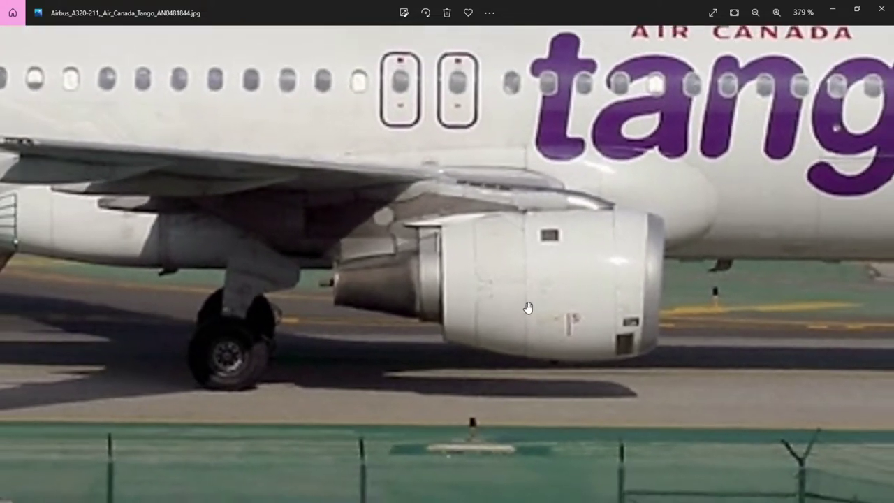
pyautogui.scroll(-2, 524, 308)
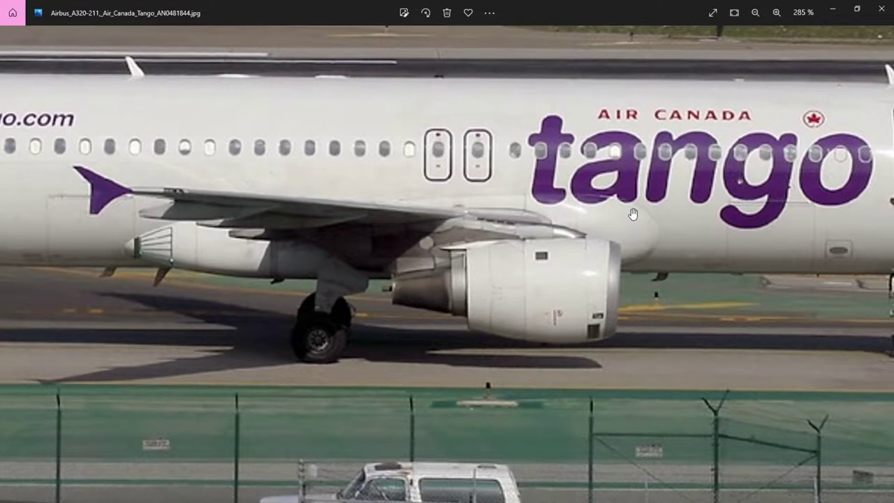
pyautogui.moveTo(353, 267); pyautogui.dragTo(620, 312)
pyautogui.scroll(2, 373, 239)
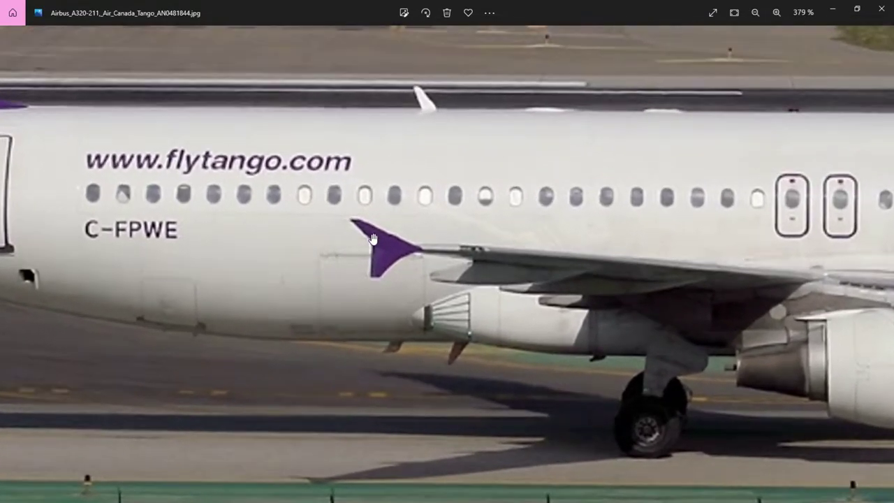
pyautogui.scroll(1, 374, 239)
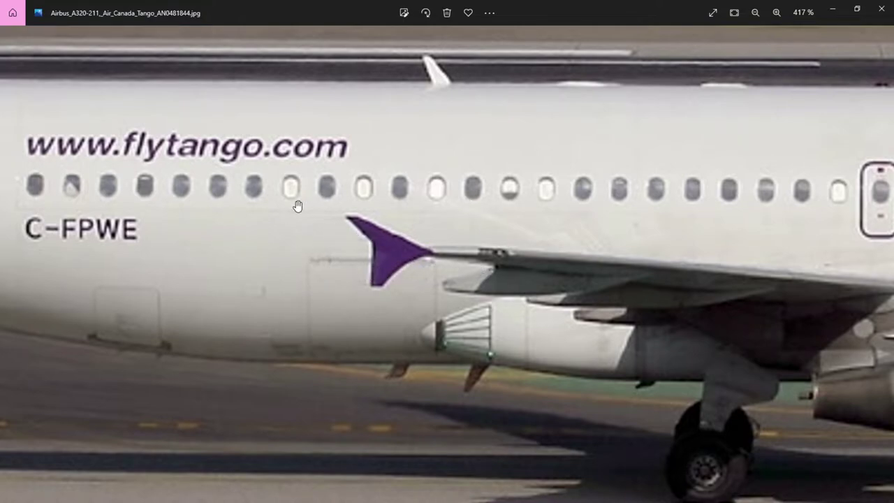
# Examine the rear of the aircraft in the reference photo, covering the web address, registration, rear door, tail logo and fleet number
pyautogui.moveTo(282, 235); pyautogui.dragTo(428, 282)
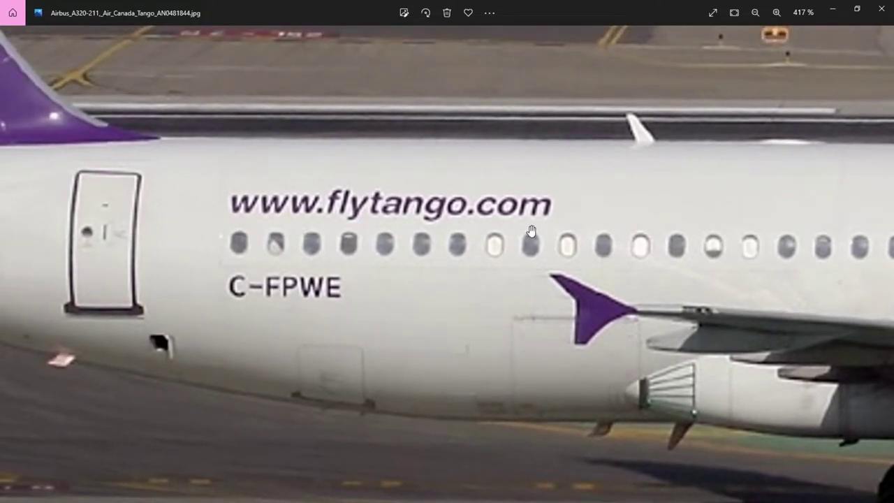
pyautogui.scroll(1, 302, 209)
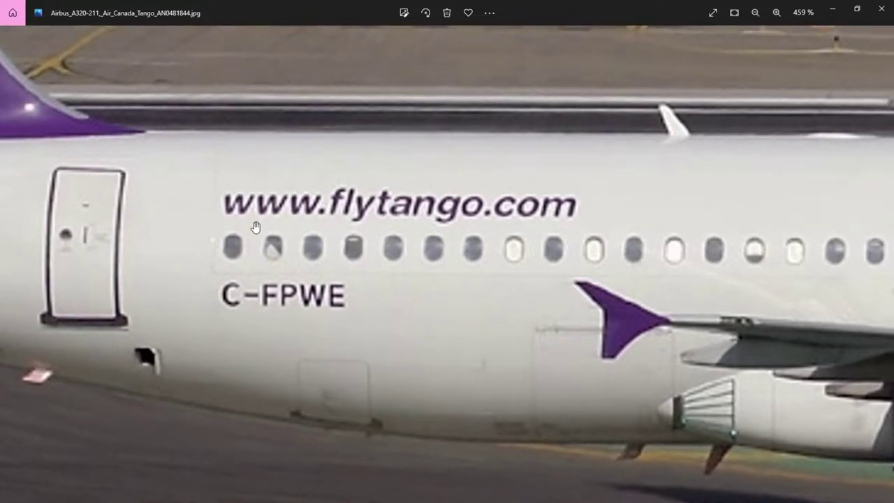
pyautogui.moveTo(250, 240); pyautogui.dragTo(551, 315)
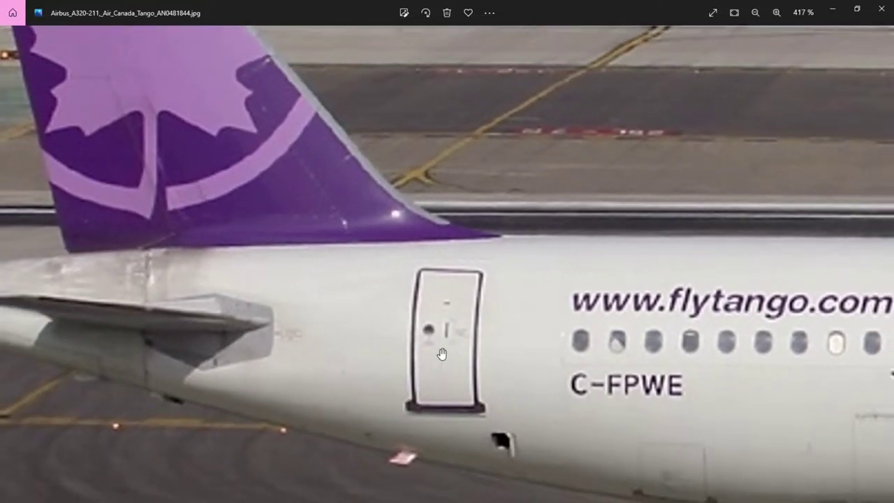
pyautogui.scroll(3, 471, 365)
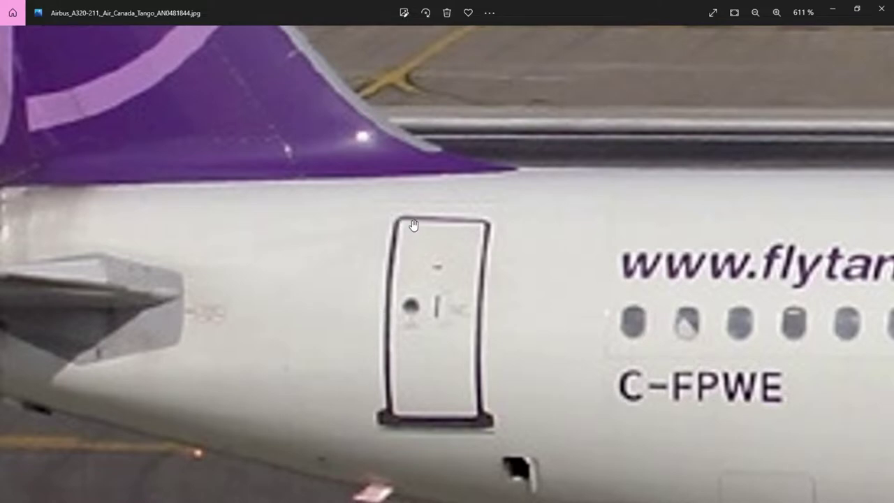
pyautogui.moveTo(379, 227); pyautogui.dragTo(591, 368)
pyautogui.scroll(1, 592, 368)
pyautogui.scroll(-5, 440, 269)
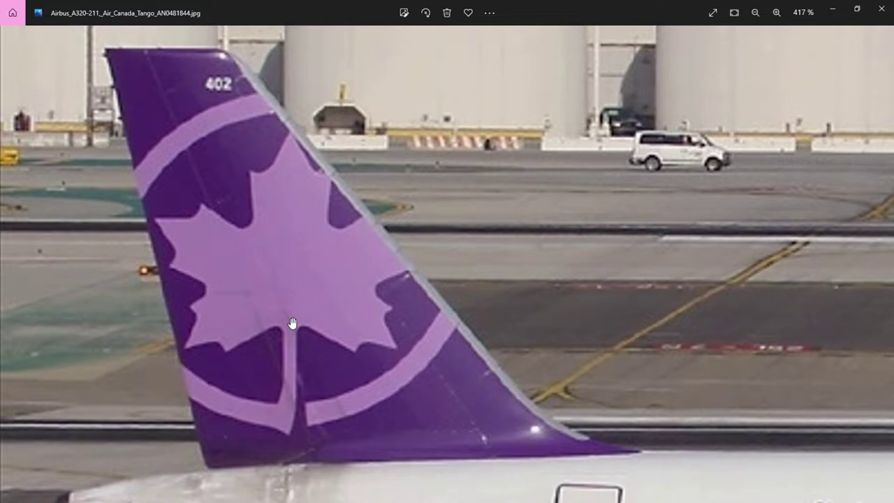
pyautogui.scroll(5, 199, 75)
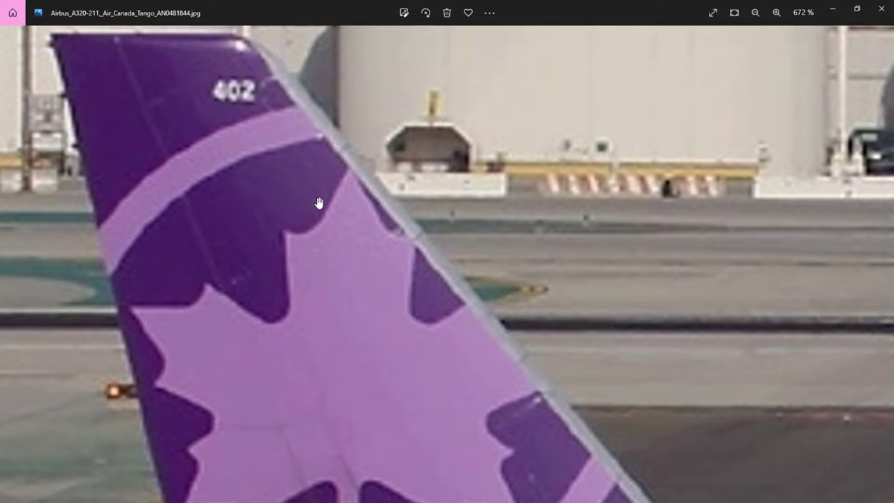
pyautogui.scroll(-5, 295, 244)
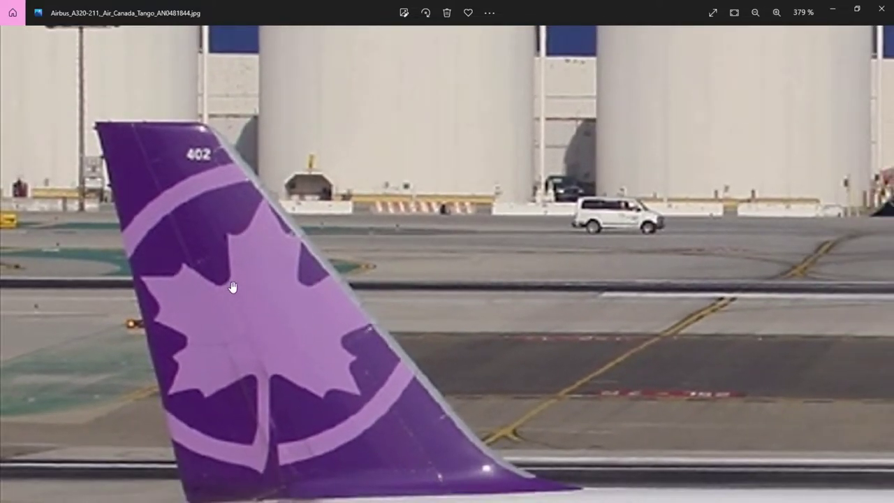
pyautogui.scroll(-5, 14, 390)
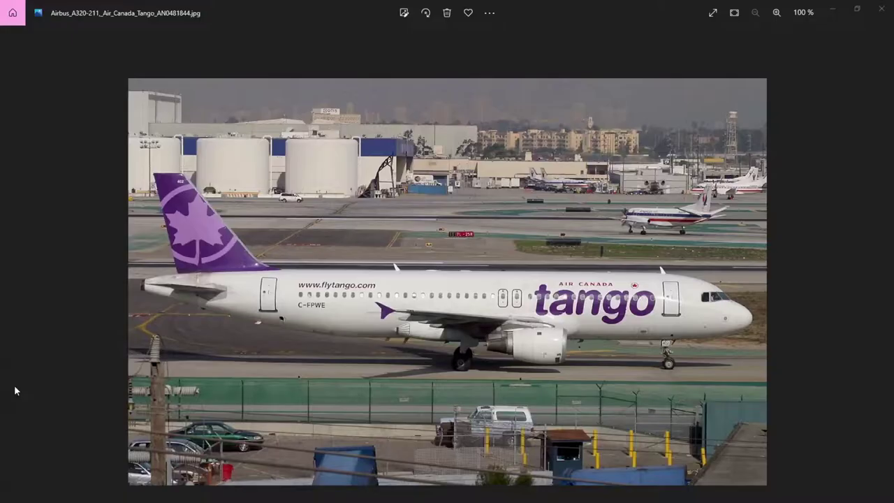
# Examine the forward half of the aircraft in the reference photo, covering the nose gear number, fuselage titles, doors and engine
pyautogui.scroll(5, 663, 359)
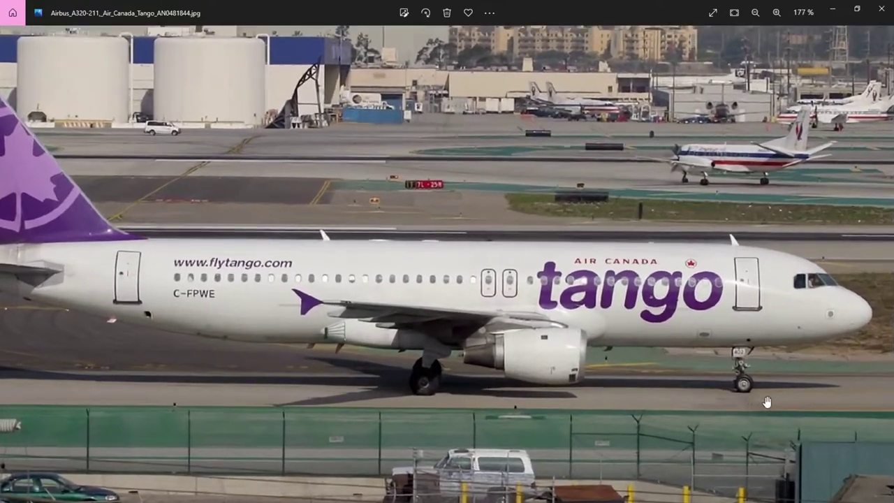
pyautogui.scroll(4, 870, 430)
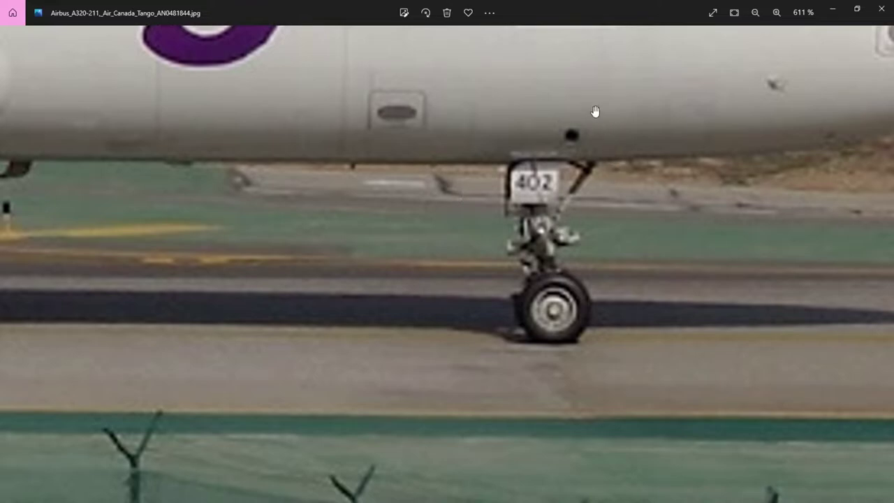
pyautogui.scroll(-5, 668, 359)
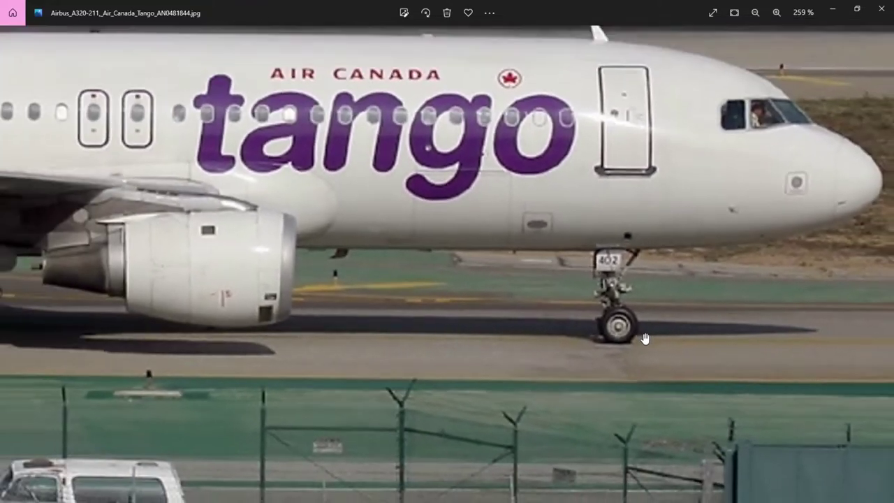
pyautogui.scroll(-2, 646, 339)
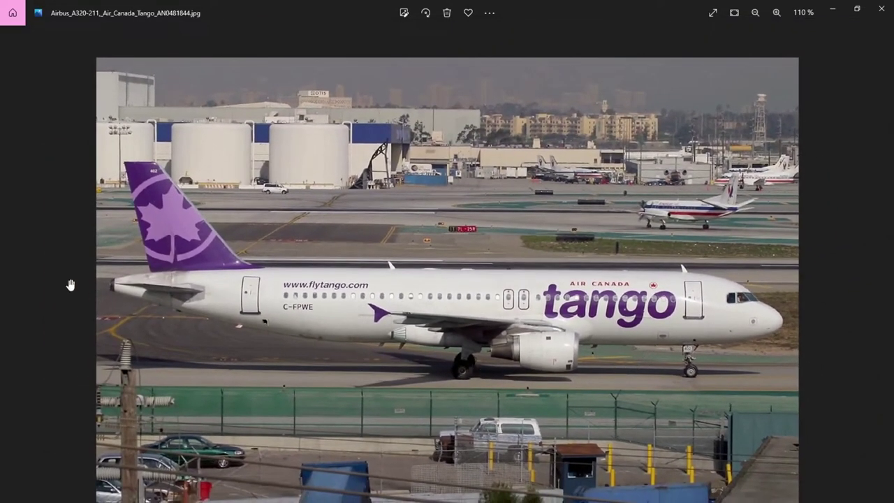
pyautogui.scroll(-1, 447, 280)
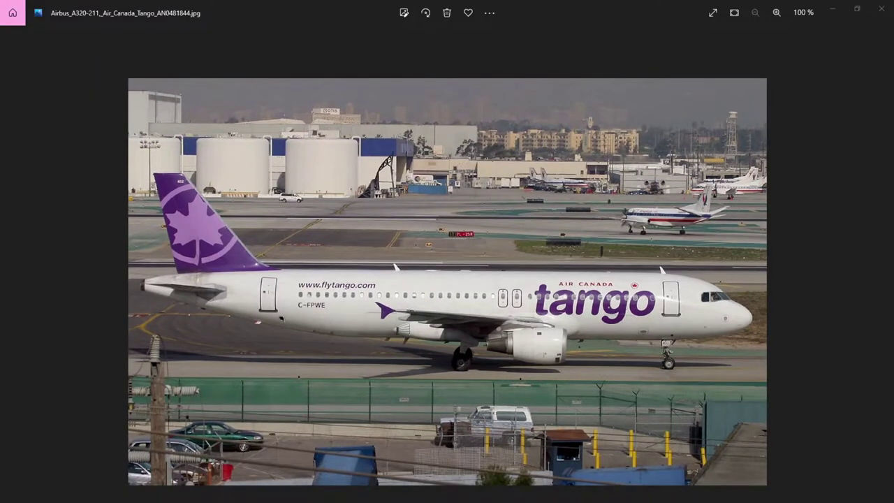
pyautogui.scroll(4, 538, 375)
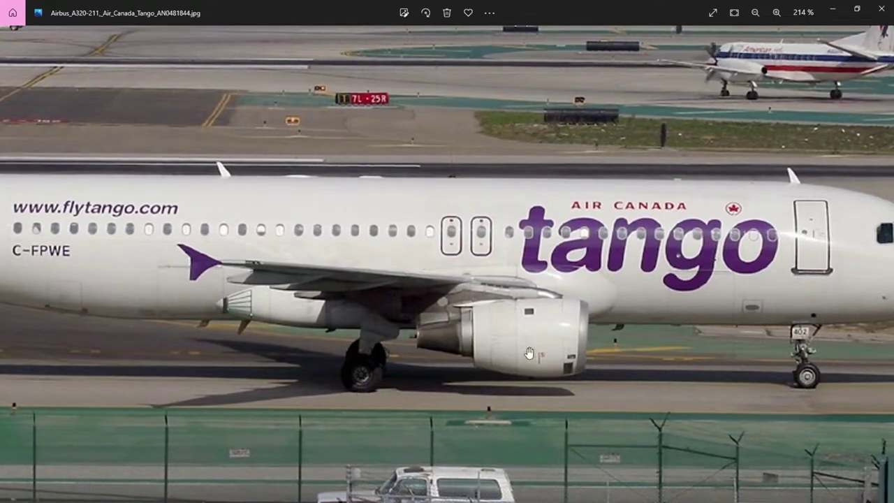
pyautogui.moveTo(658, 401); pyautogui.dragTo(559, 387)
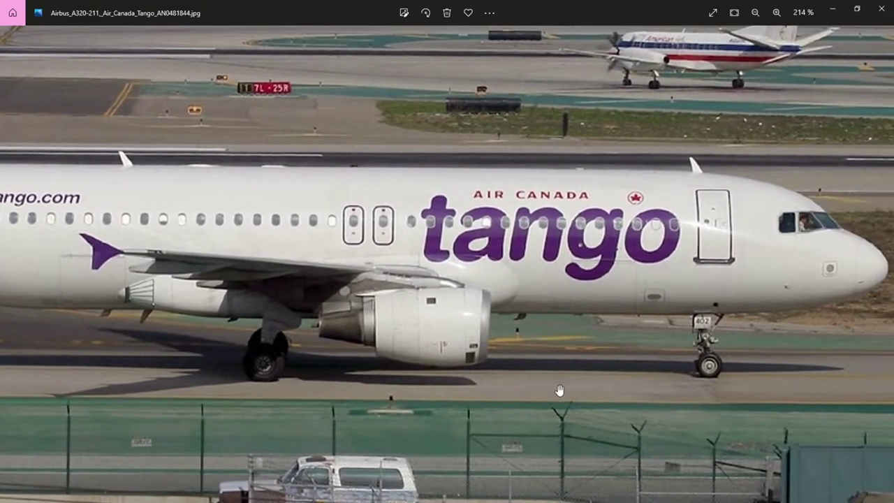
pyautogui.scroll(1, 581, 383)
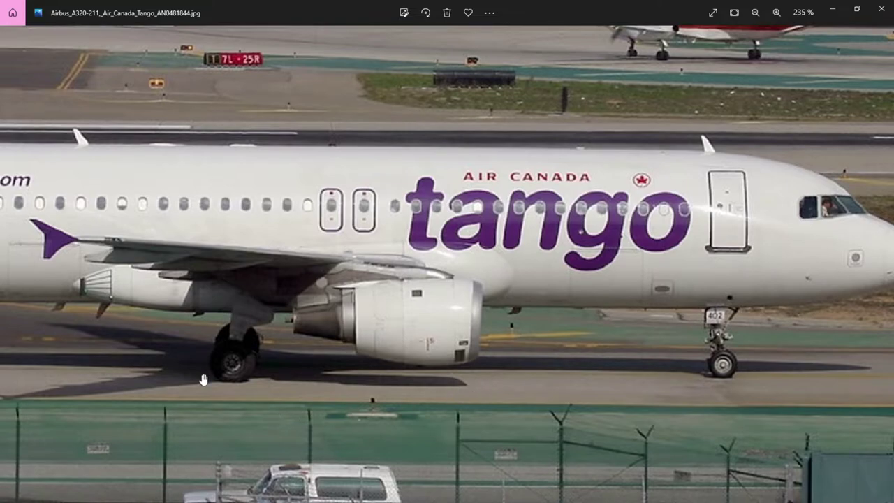
pyautogui.scroll(6, 202, 375)
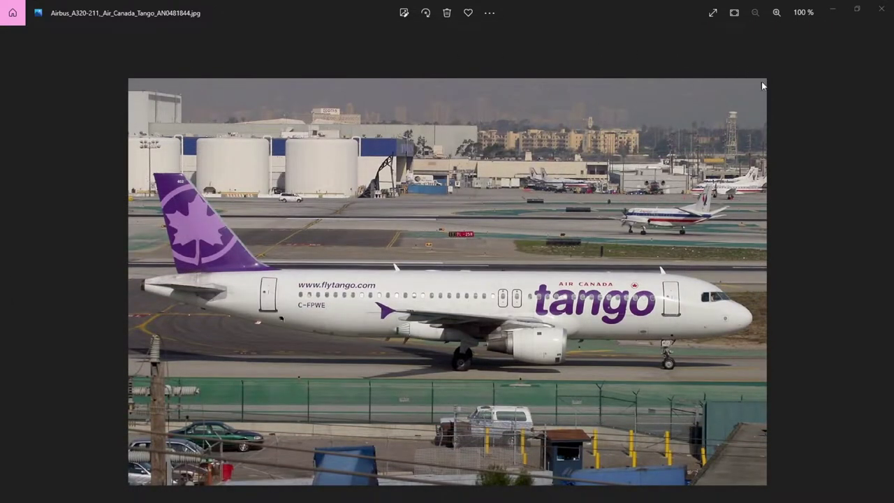
# Put the reference photo out of the way and start GIMP 2.99.10 from the desktop
pyautogui.click(833, 9)
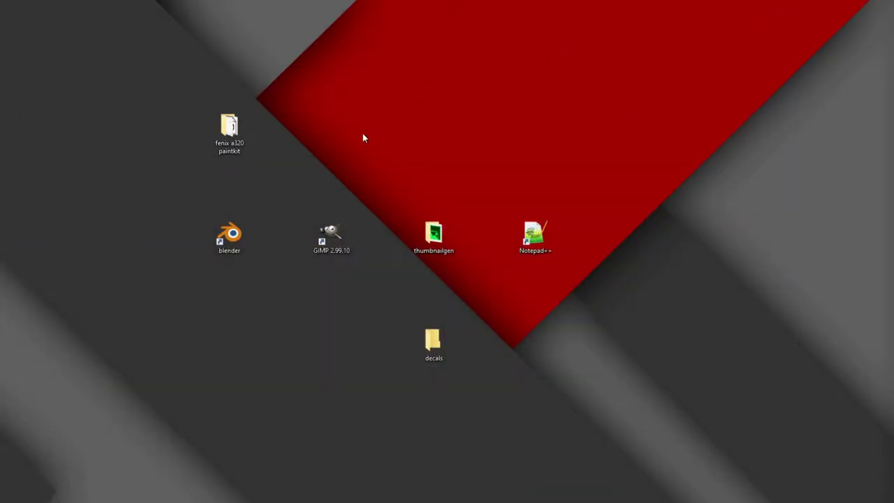
pyautogui.doubleClick(333, 238)
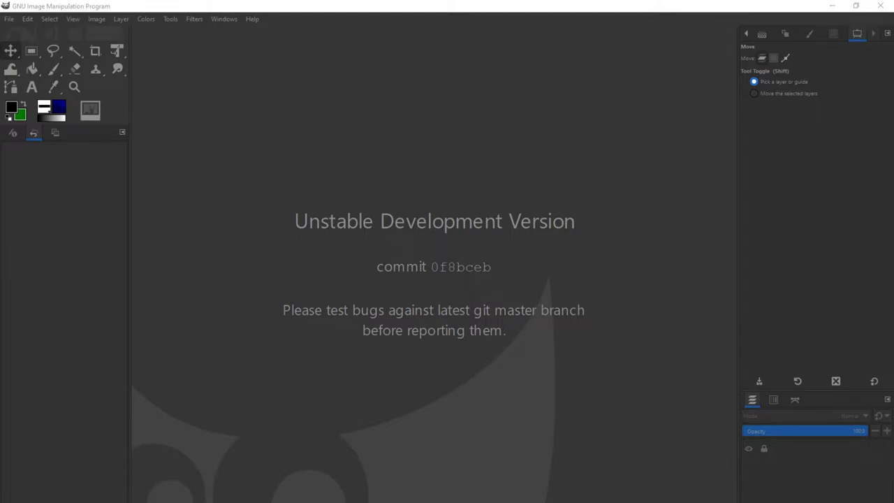
# Copy the Air_Canada_Tango_logo SVG from the downloads folder into the decals folder on the desktop
pyautogui.press('super+e')
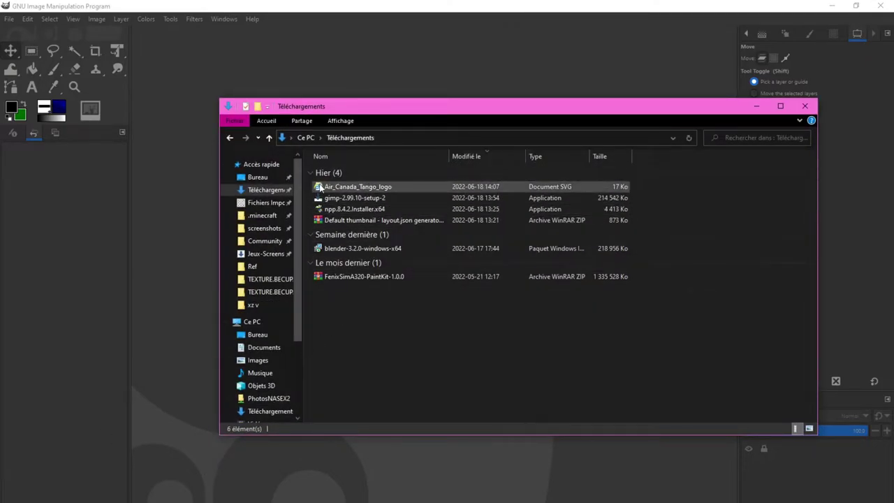
pyautogui.rightClick(363, 187)
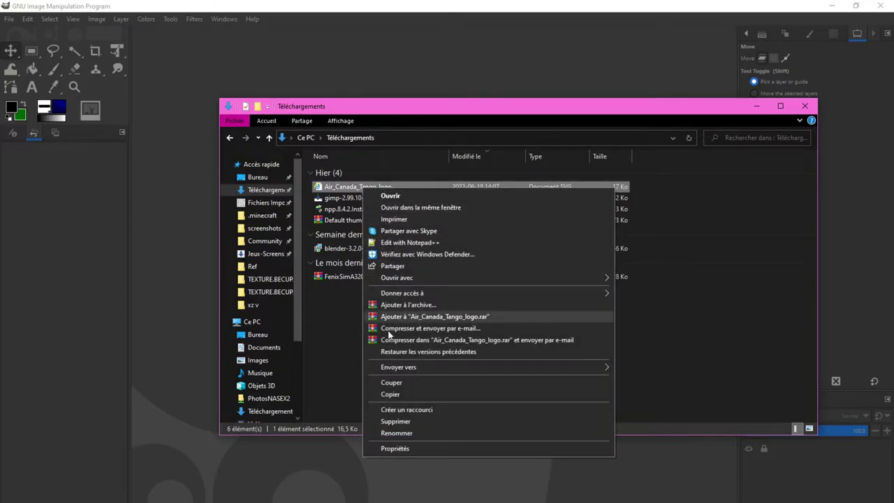
pyautogui.click(390, 394)
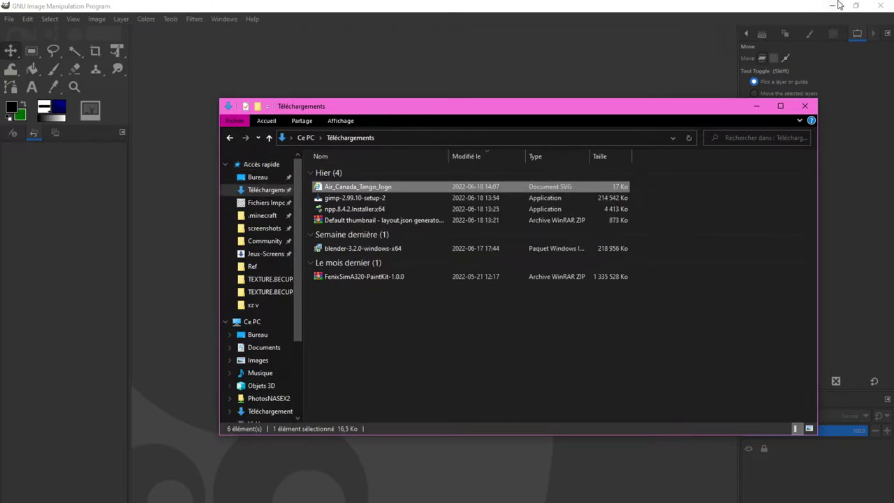
pyautogui.click(839, 6)
pyautogui.click(756, 106)
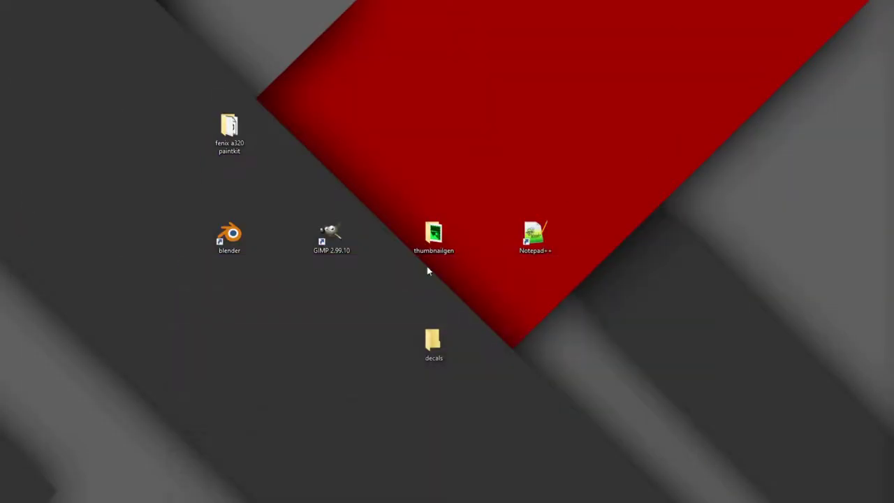
pyautogui.doubleClick(431, 342)
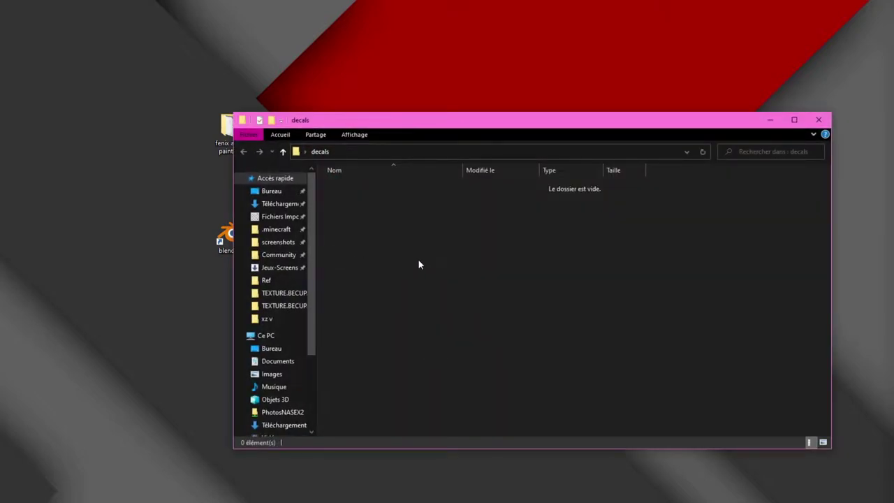
pyautogui.hotkey('ctrl', 'v')
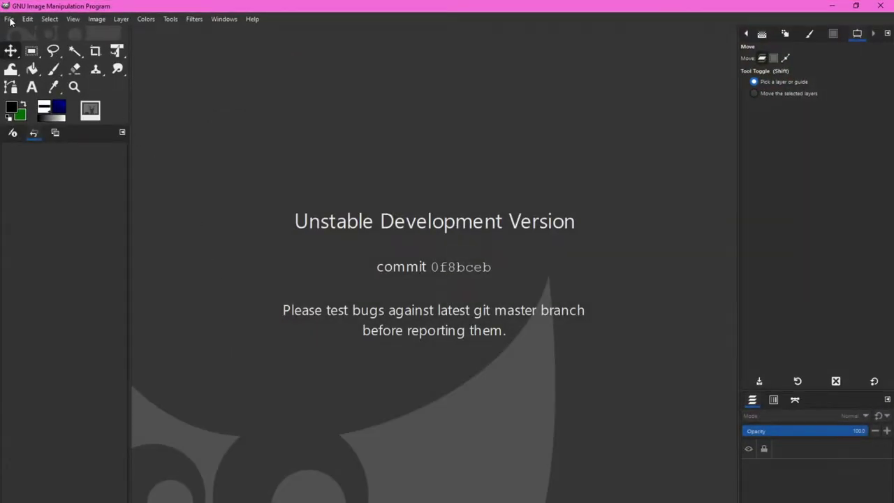
# In GIMP, open Air_Canada_Tango_logo.svg from the decals folder on the desktop
pyautogui.click(9, 19)
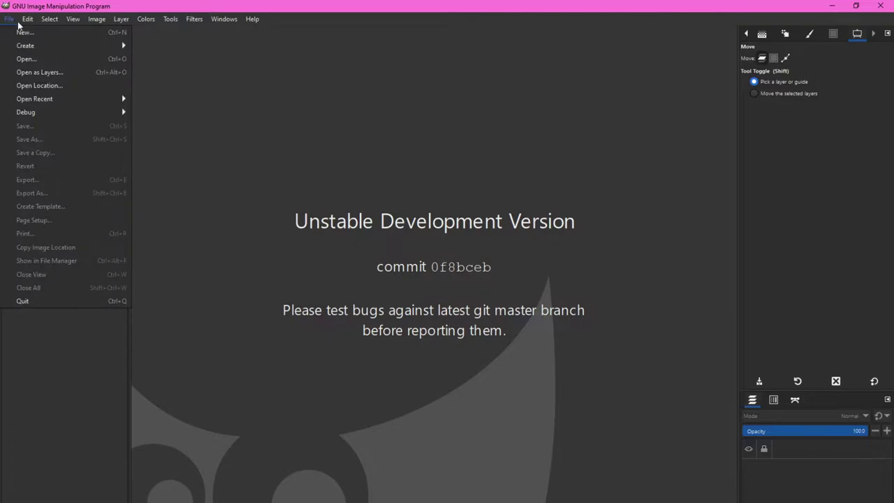
pyautogui.click(27, 59)
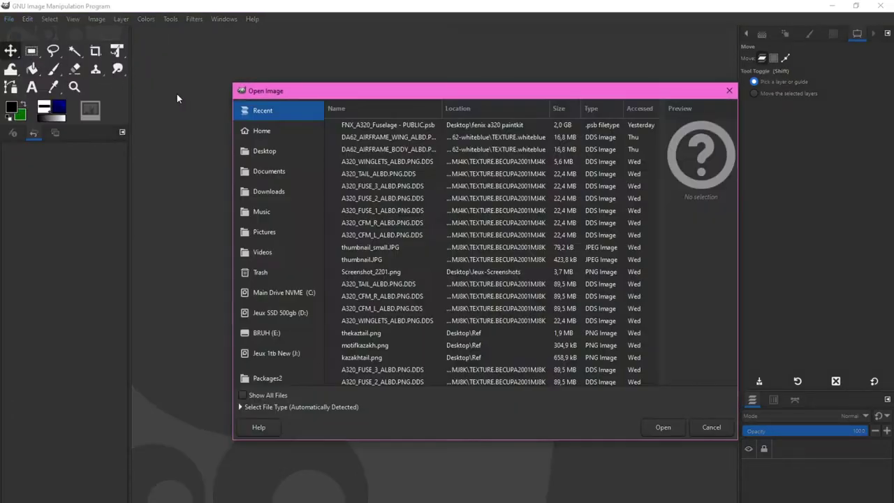
pyautogui.click(276, 149)
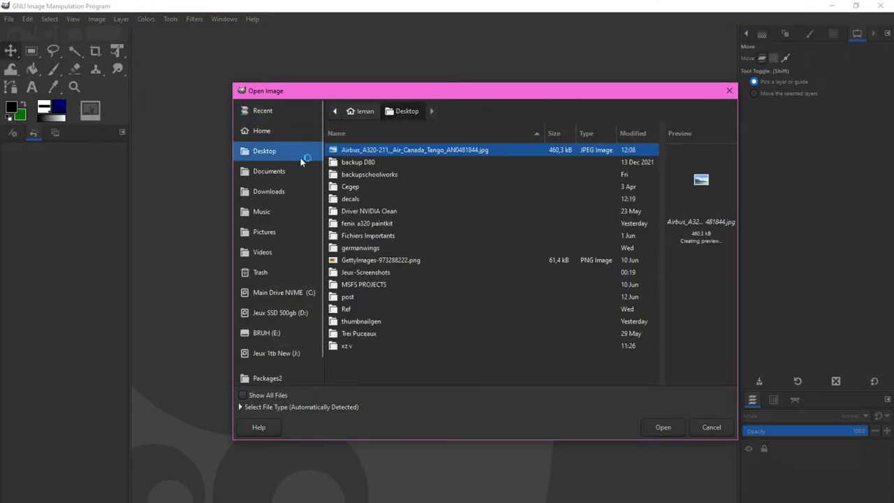
pyautogui.doubleClick(353, 199)
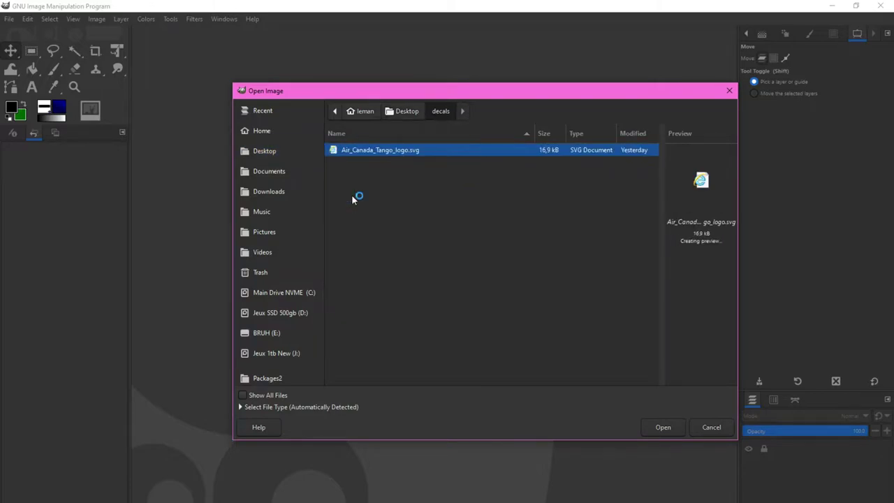
pyautogui.click(660, 428)
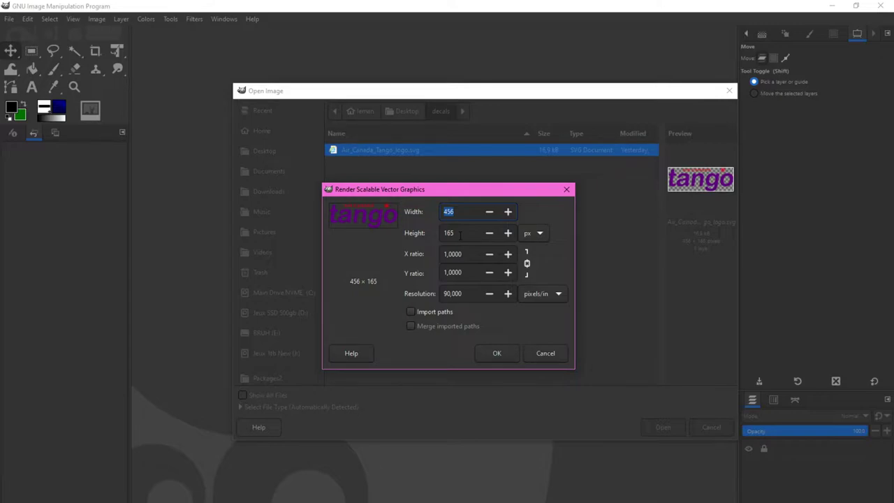
# Render the SVG logo at a width of 10000 px with its proportions kept
pyautogui.write('10000')
pyautogui.click(508, 212)
pyautogui.click(489, 211)
pyautogui.click(491, 355)
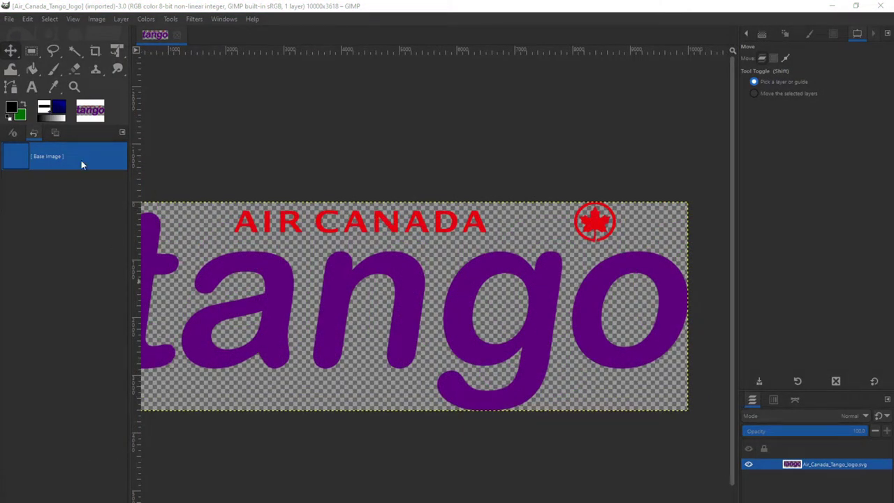
# With the Paintbrush, sample the purple of the tango lettering as the foreground colour, HTML notation 640c81
pyautogui.click(54, 70)
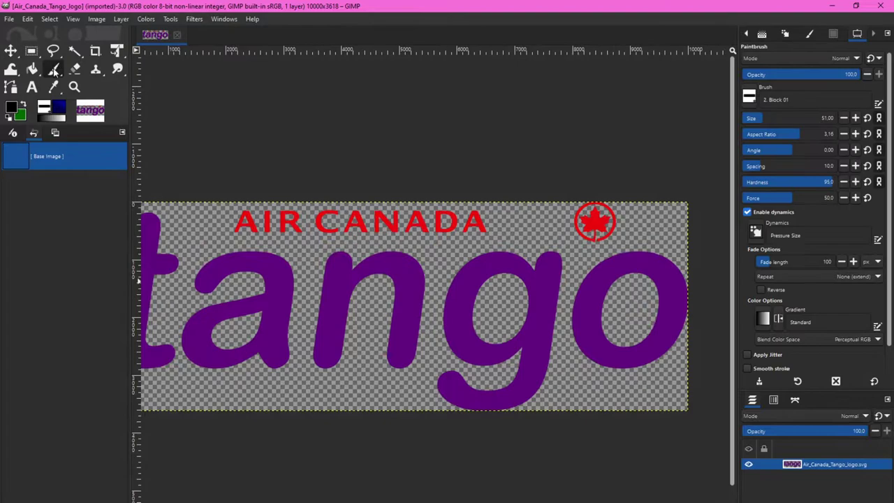
pyautogui.keyDown('ctrl'); pyautogui.scroll(3, 277, 274); pyautogui.keyUp('ctrl')
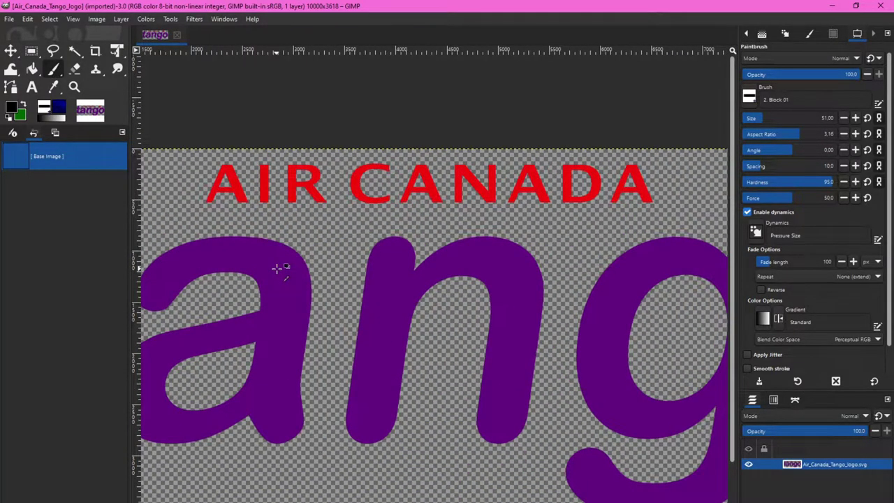
pyautogui.keyDown('ctrl'); pyautogui.click(277, 269); pyautogui.keyUp('ctrl')
pyautogui.click(14, 110)
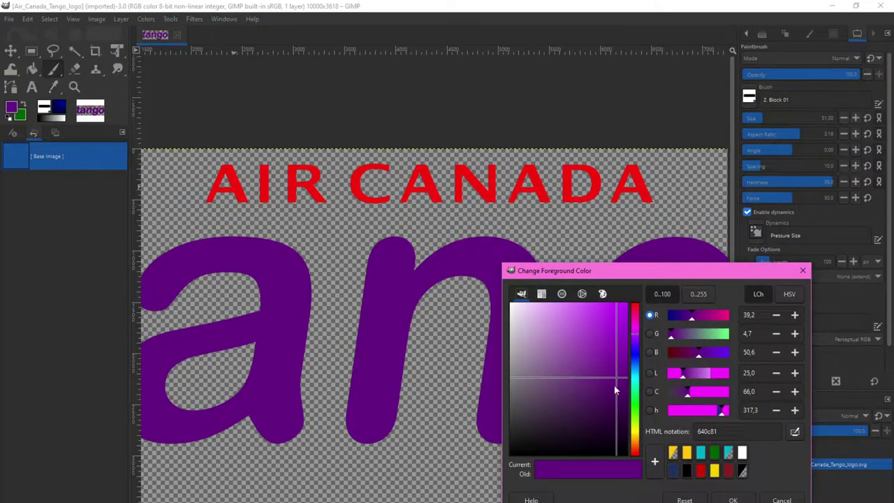
pyautogui.click(733, 500)
# Create a new image 5000 px wide and 3618 px high, accepting its large memory size
pyautogui.click(9, 18)
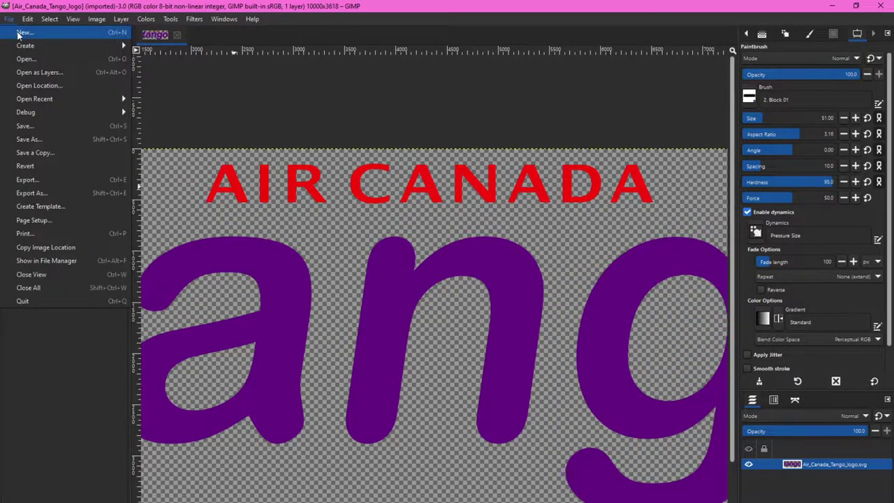
pyautogui.click(25, 31)
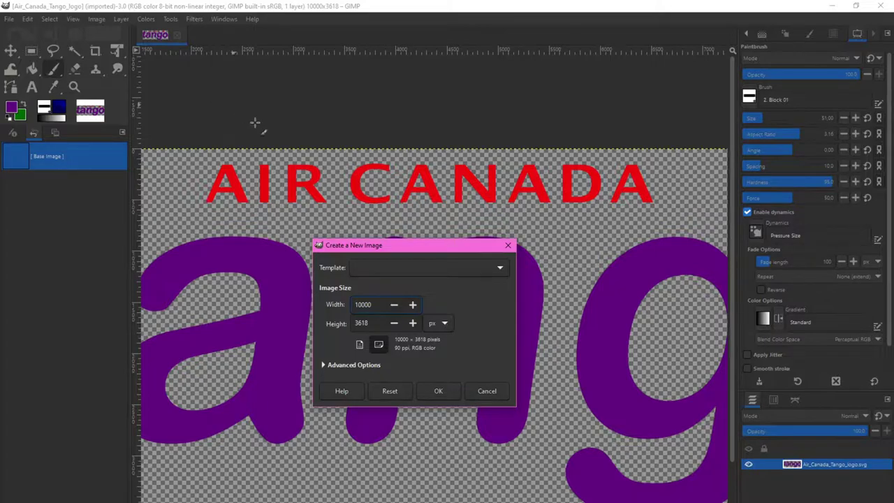
pyautogui.moveTo(372, 304); pyautogui.dragTo(325, 305)
pyautogui.write('5000')
pyautogui.click(443, 392)
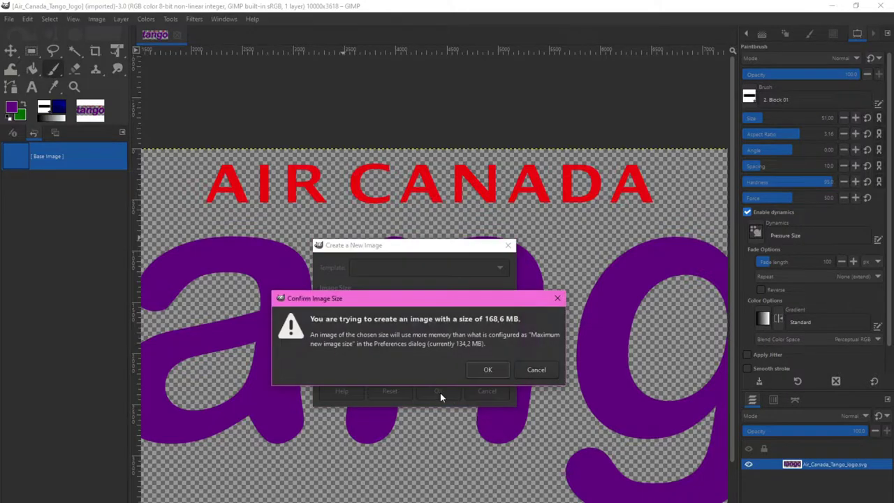
pyautogui.click(487, 370)
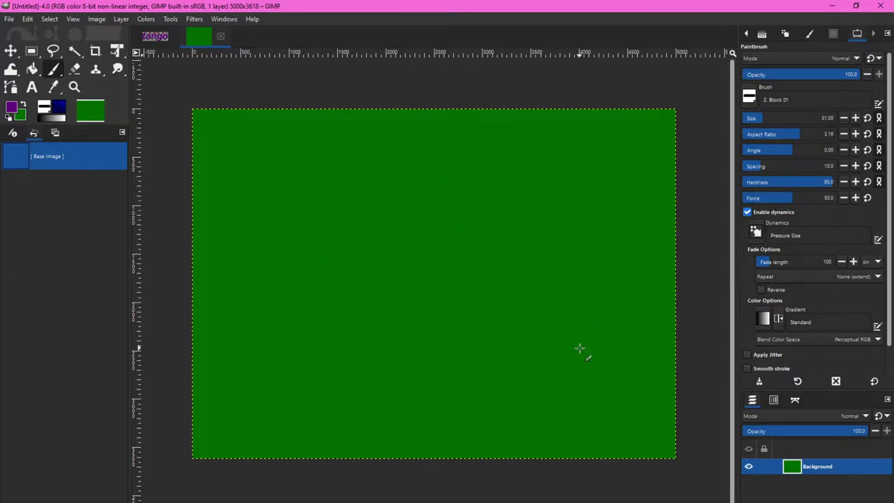
# Add an alpha channel to the green Background layer and clear it to transparency with Bucket Fill in Erase mode
pyautogui.rightClick(796, 467)
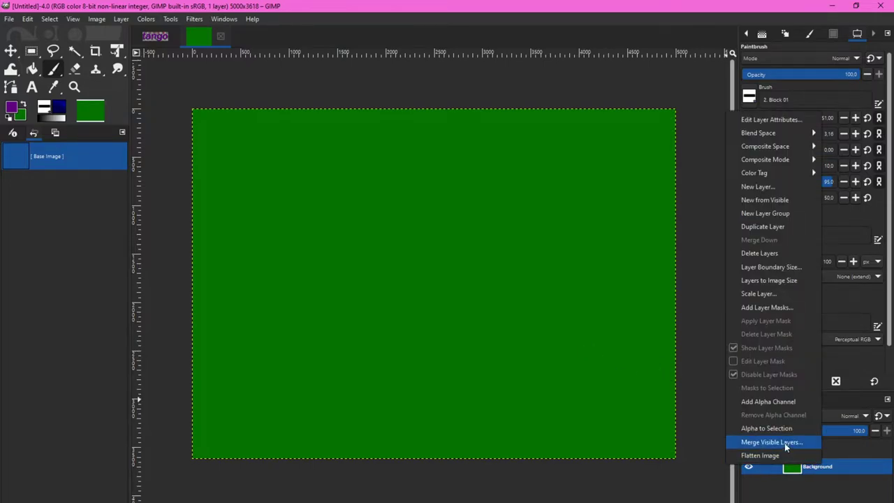
pyautogui.click(766, 403)
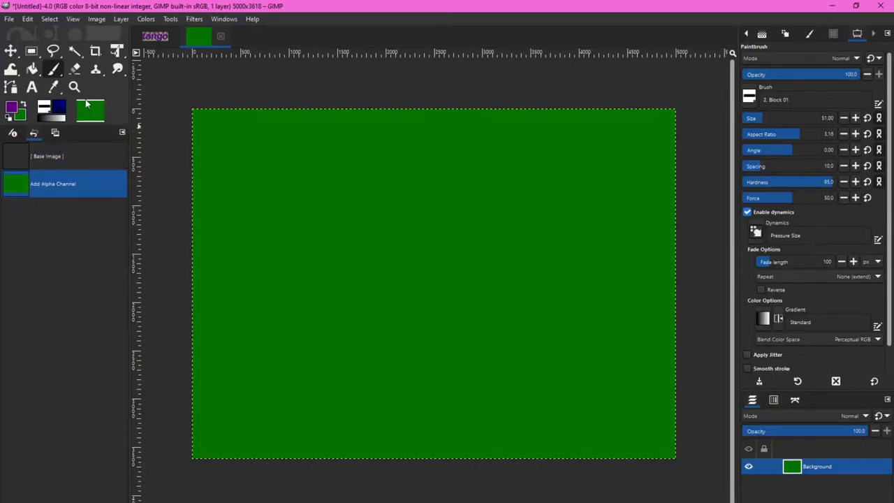
pyautogui.click(32, 70)
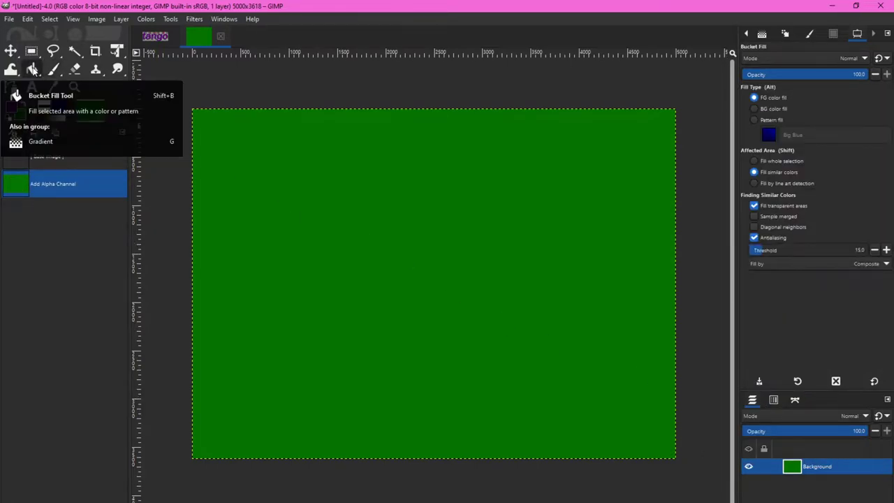
pyautogui.click(795, 58)
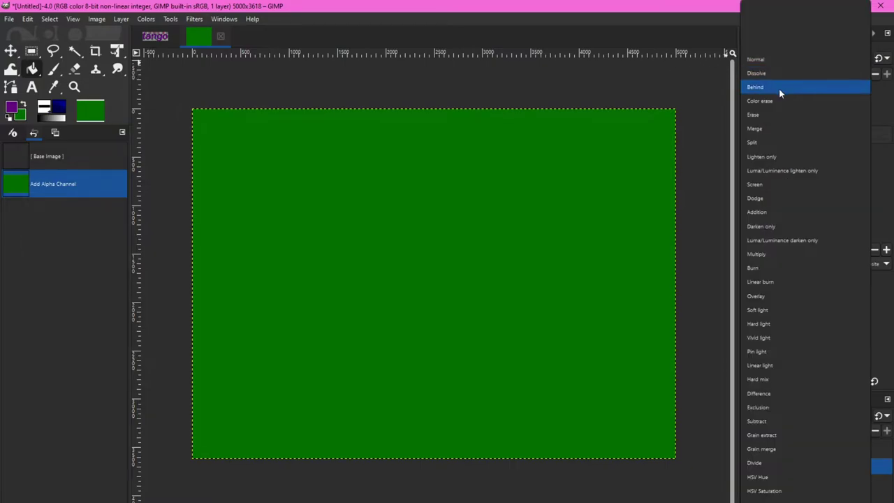
pyautogui.click(768, 115)
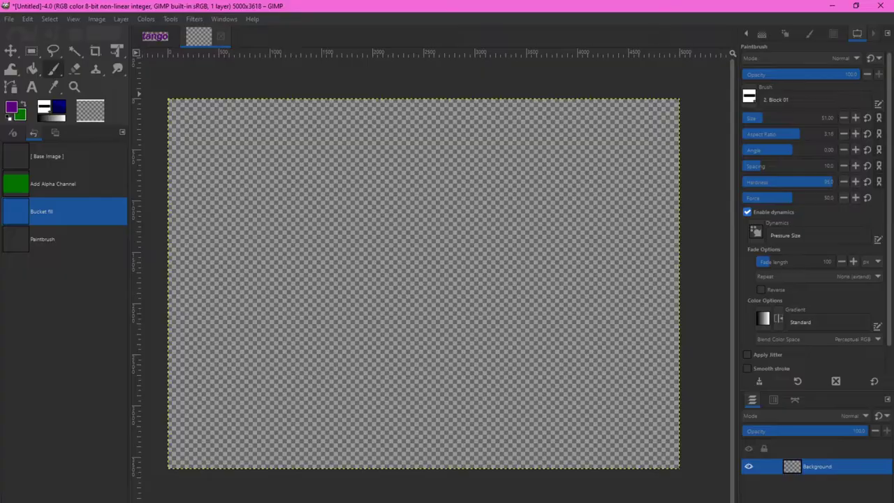
# Add the purple text C-FPWE near the middle of the transparent canvas
pyautogui.click(32, 86)
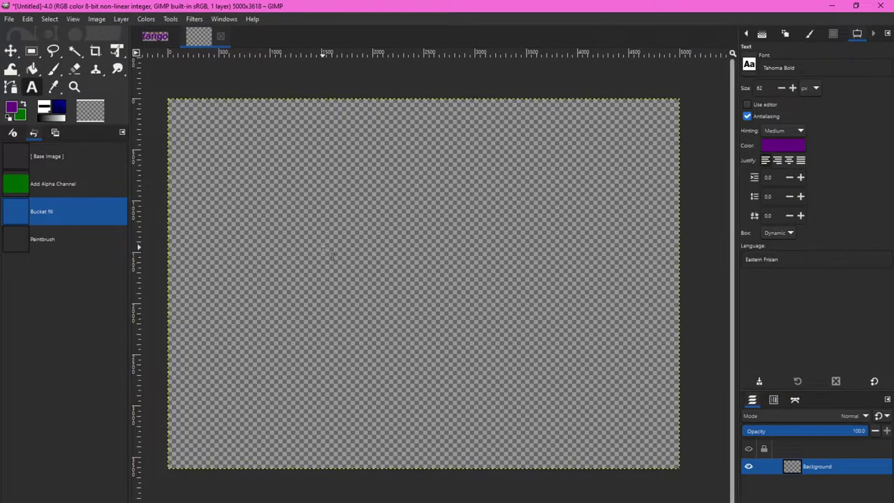
pyautogui.click(319, 243)
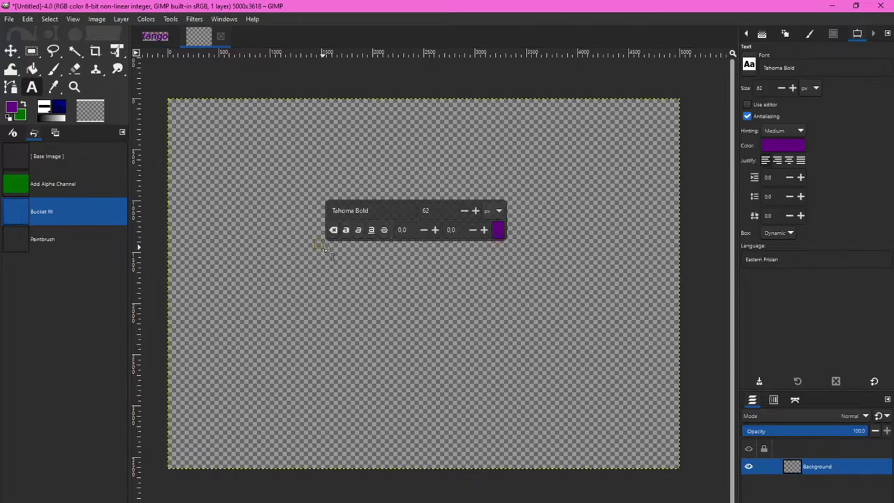
pyautogui.write('CoP')
pyautogui.write('W')
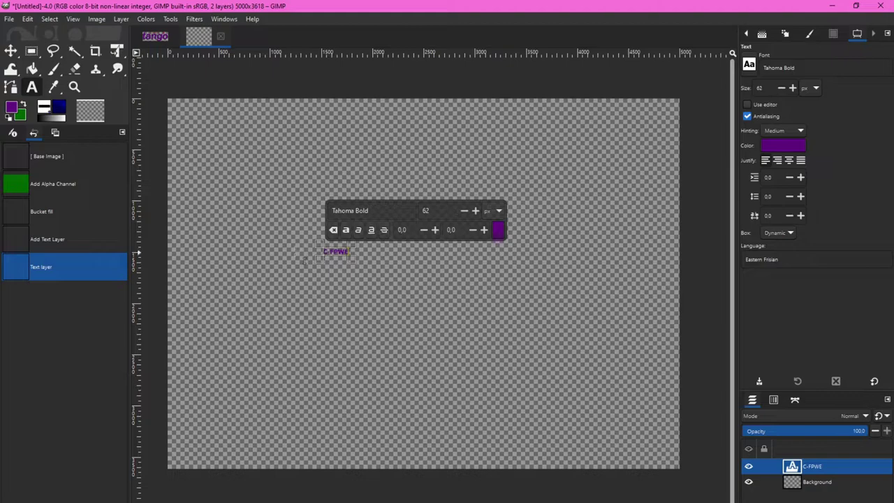
pyautogui.write('E')
# Set the whole C-FPWE text to a size of 500 px in the Arial font
pyautogui.hotkey('ctrl', 'a')
pyautogui.doubleClick(432, 209)
pyautogui.write('500')
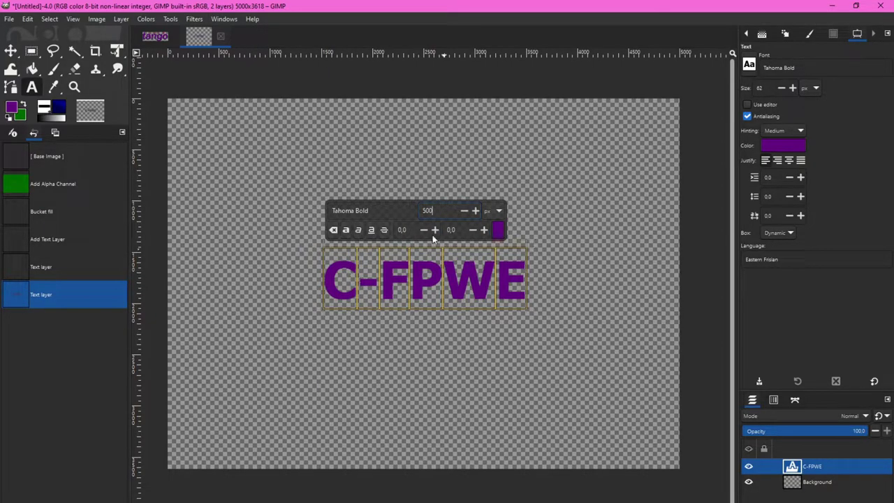
pyautogui.click(389, 213)
pyautogui.write('ARI')
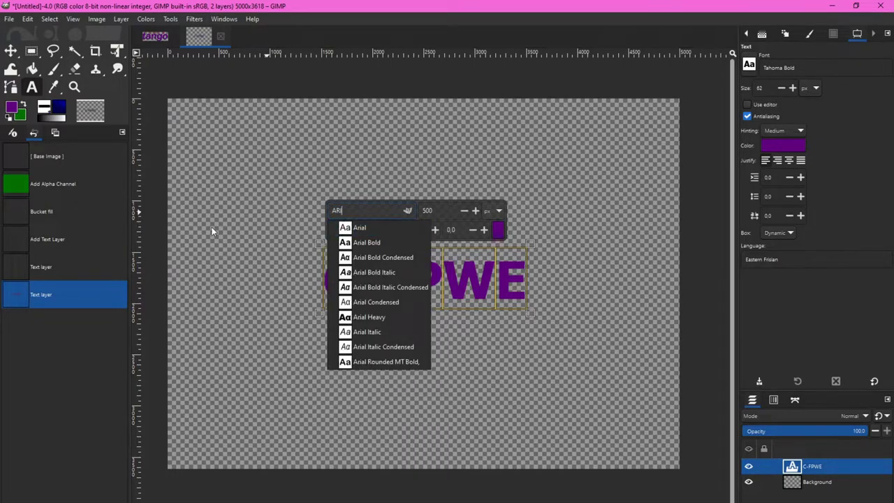
pyautogui.click(359, 234)
pyautogui.click(442, 211)
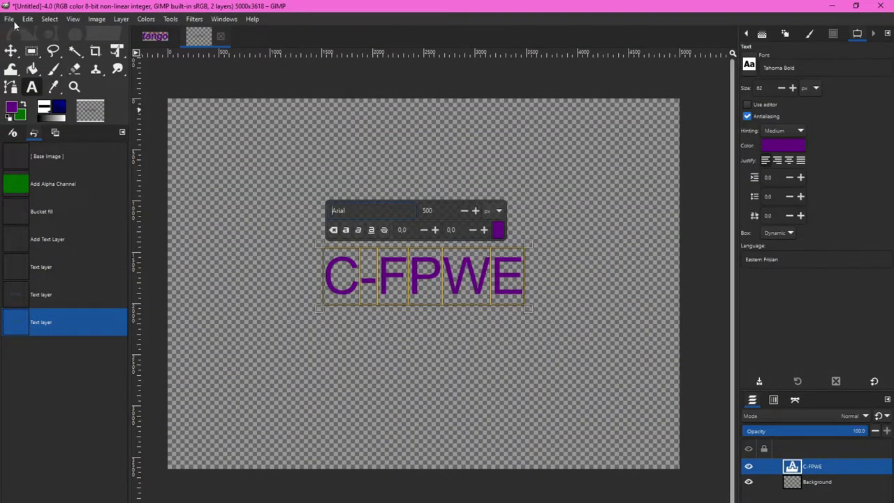
# Start exporting the registration image as CFPWE.png into the decals folder on the desktop
pyautogui.click(9, 19)
pyautogui.click(31, 191)
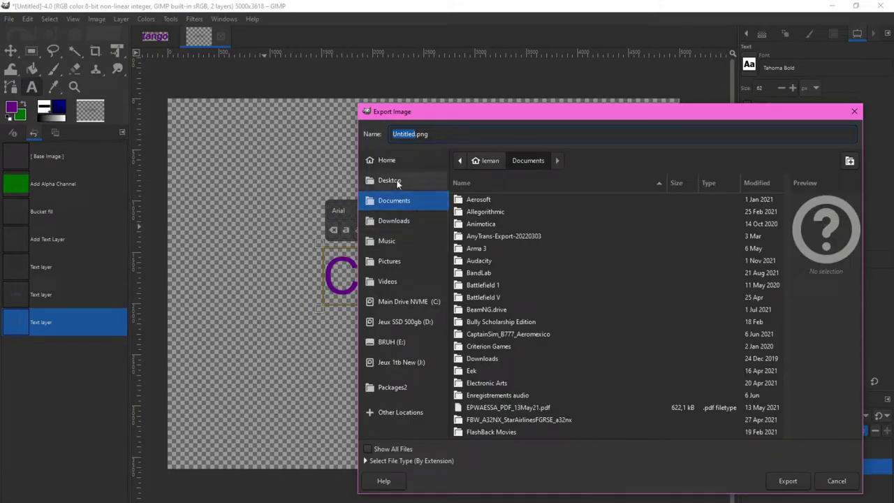
pyautogui.click(395, 181)
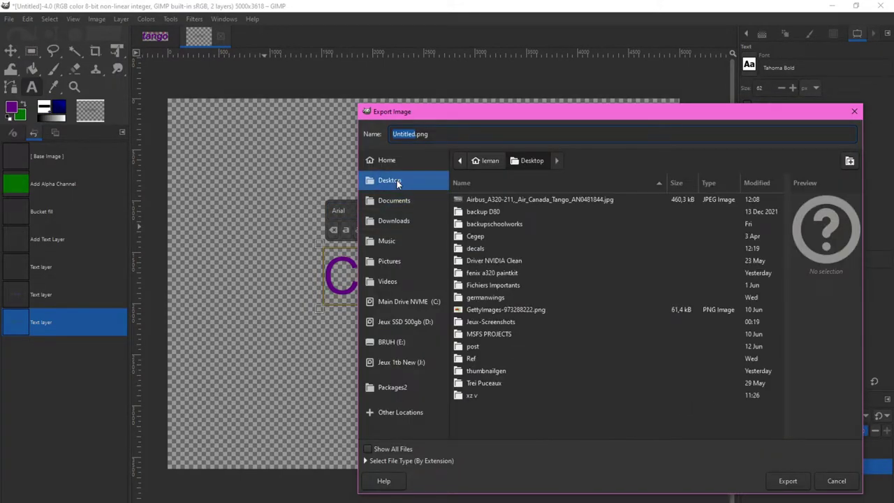
pyautogui.doubleClick(482, 248)
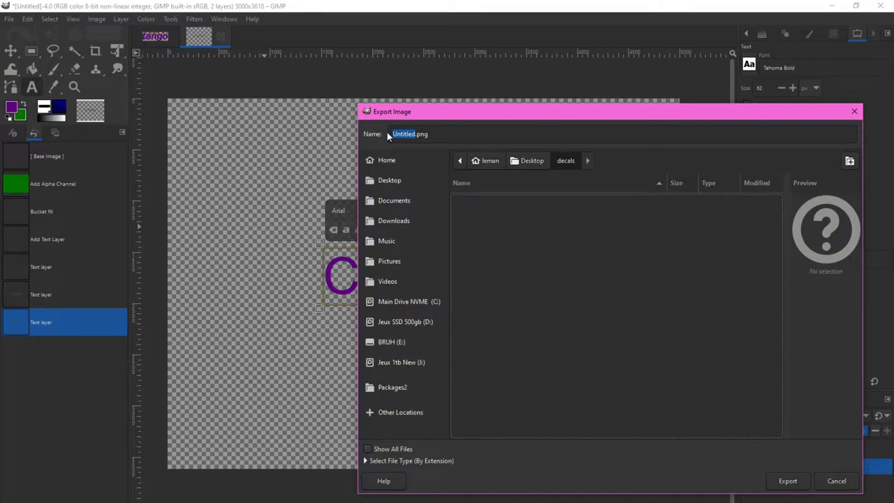
pyautogui.write('cc')
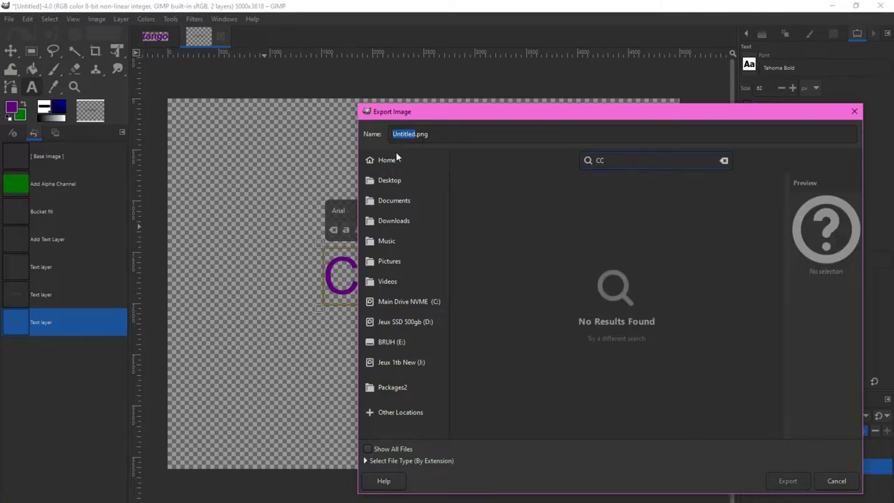
pyautogui.press('BackSpace')
pyautogui.press('BackSpace')
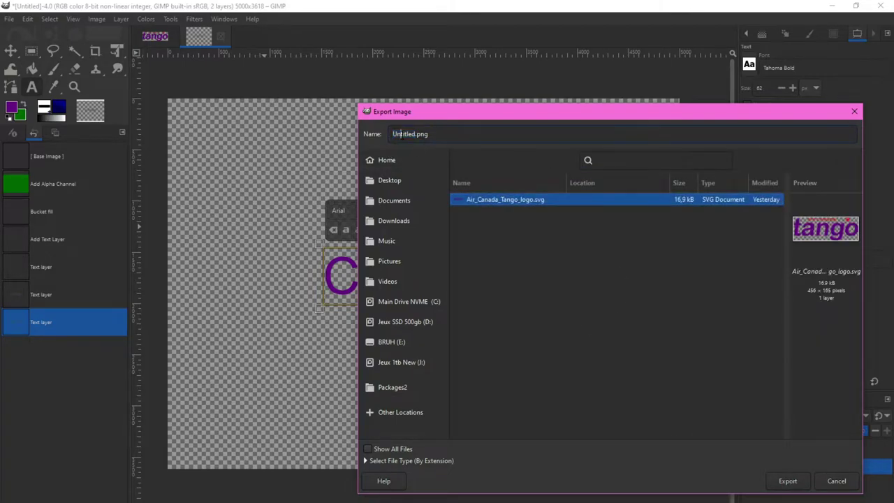
pyautogui.write('CFPWE')
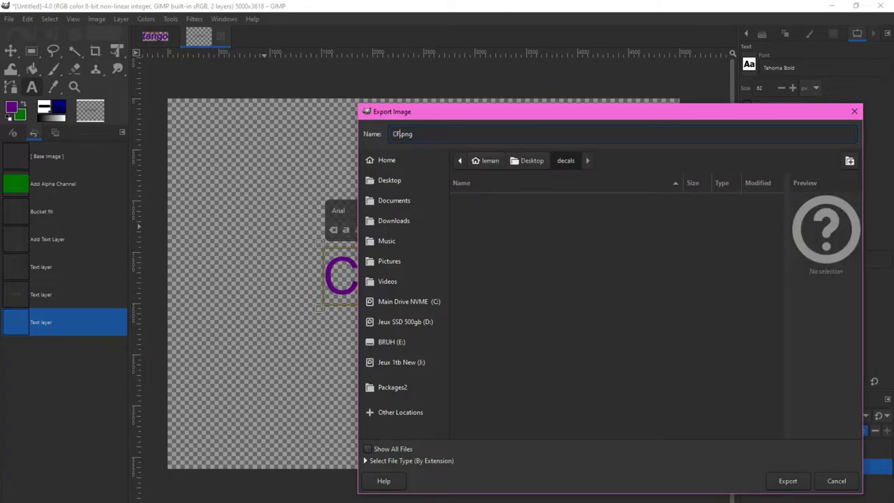
pyautogui.click(787, 480)
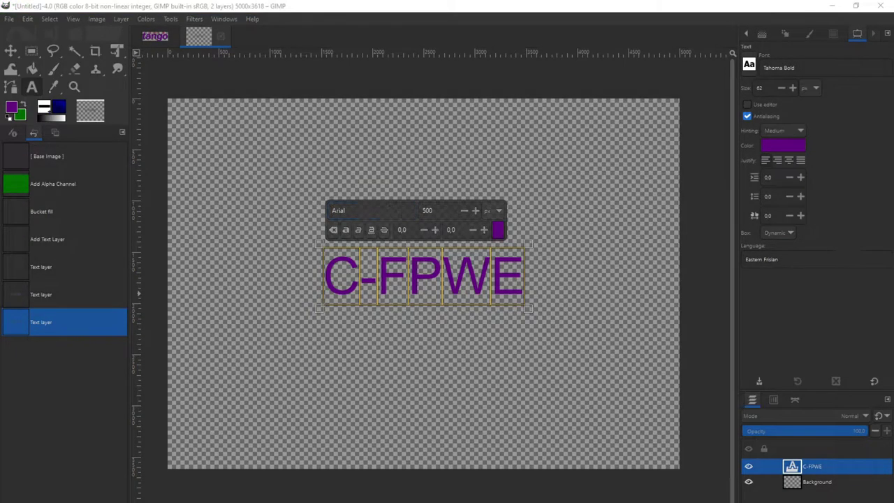
# Set the PNG compression level to 0 and complete the export
pyautogui.moveTo(395, 282); pyautogui.dragTo(415, 176)
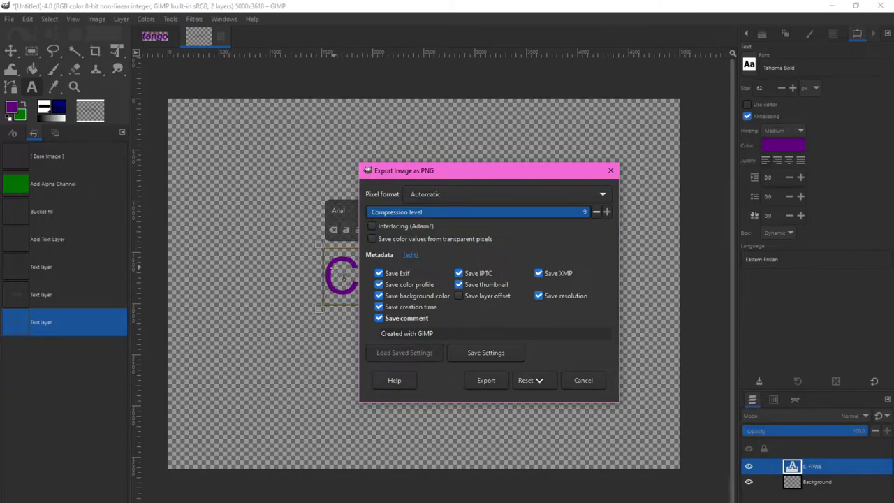
pyautogui.moveTo(421, 212); pyautogui.dragTo(312, 212)
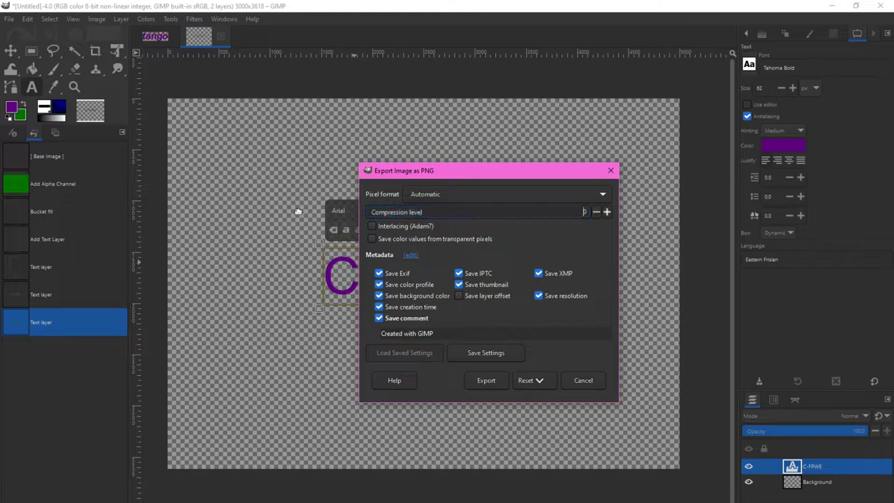
pyautogui.click(486, 381)
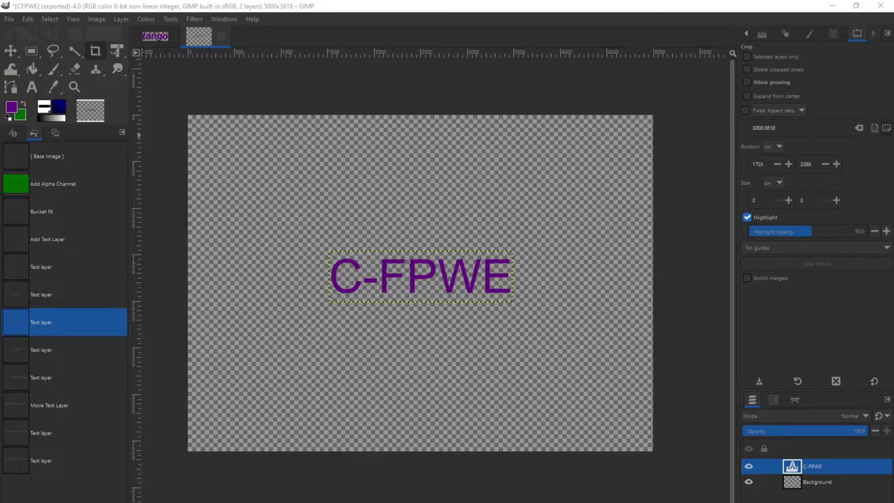
pyautogui.hotkey('alt', 'Tab')
pyautogui.scroll(1, 370, 176)
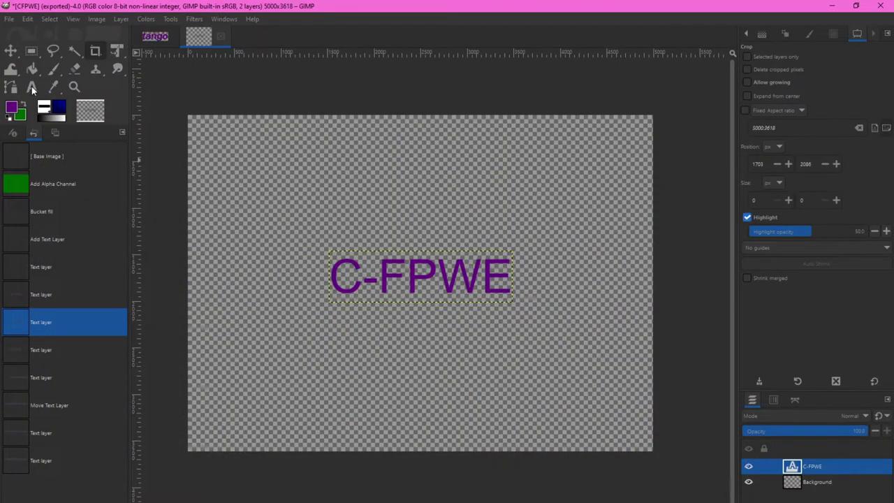
pyautogui.click(36, 89)
pyautogui.click(416, 288)
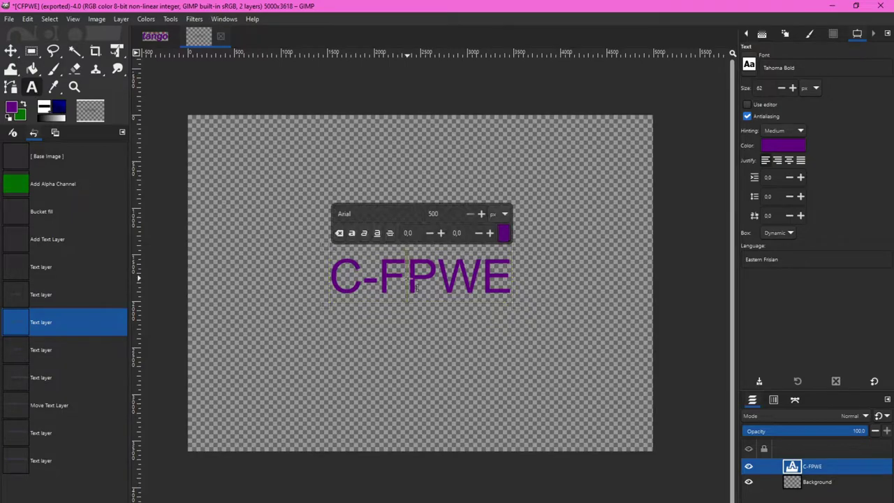
pyautogui.hotkey('ctrl', 'a')
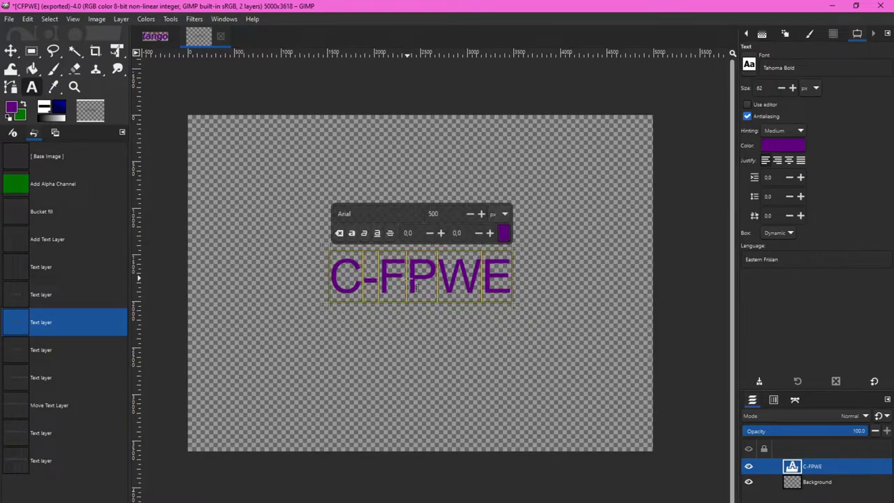
pyautogui.write('www.')
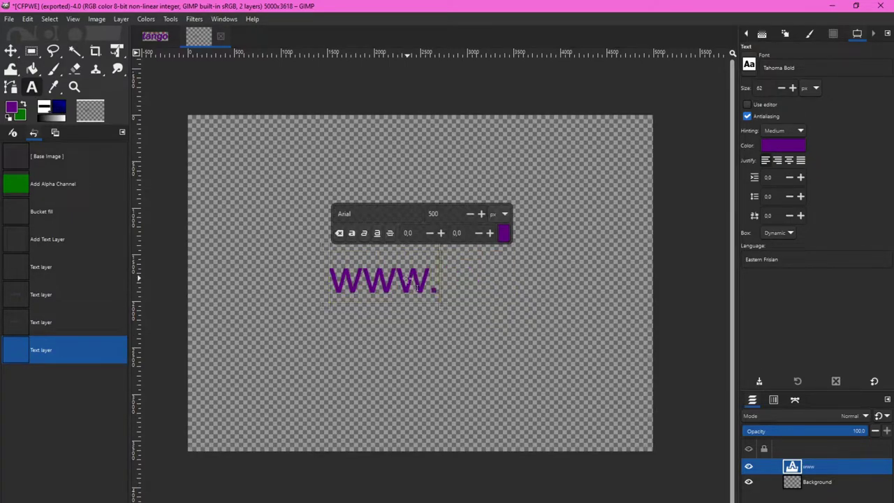
pyautogui.write('flytango')
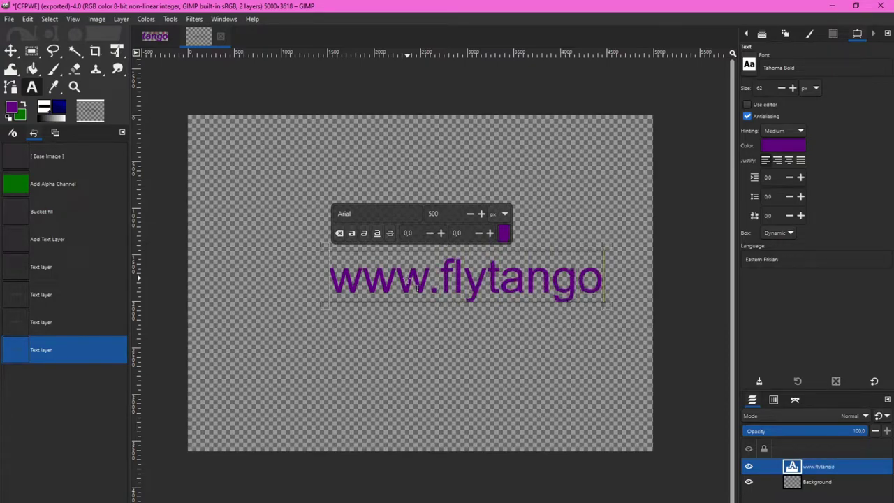
pyautogui.write('.com')
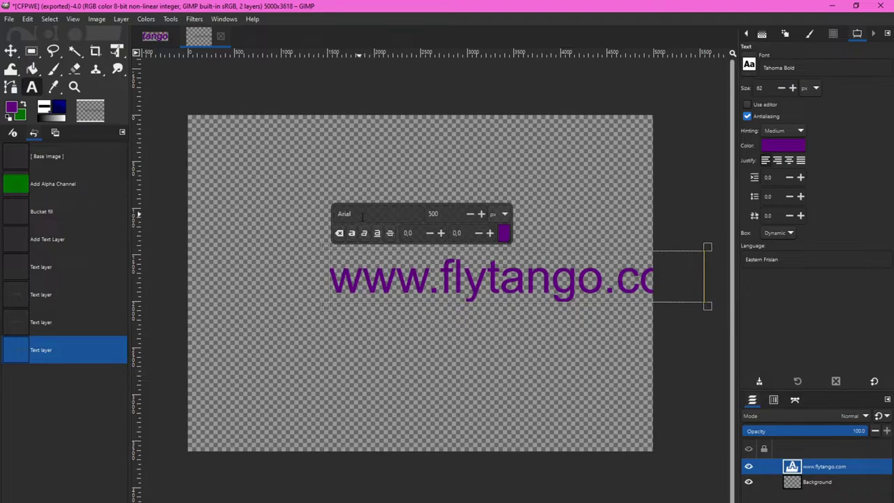
pyautogui.hotkey('ctrl', 'a')
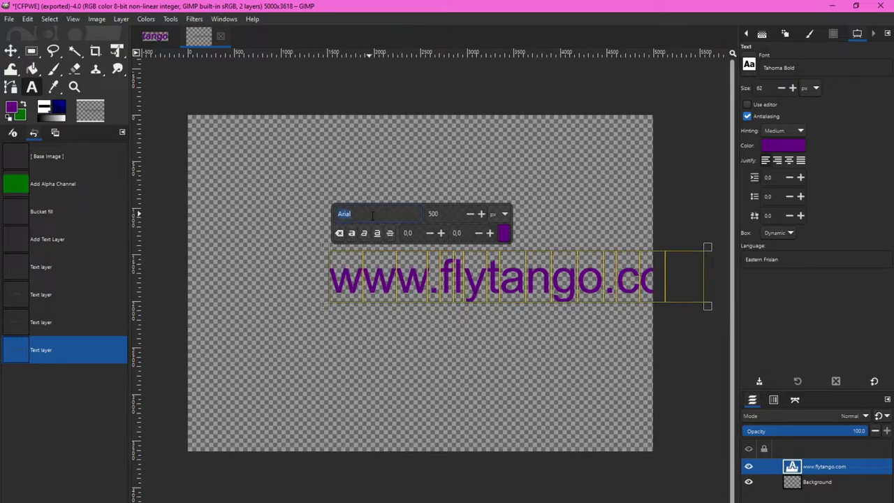
pyautogui.write('ari')
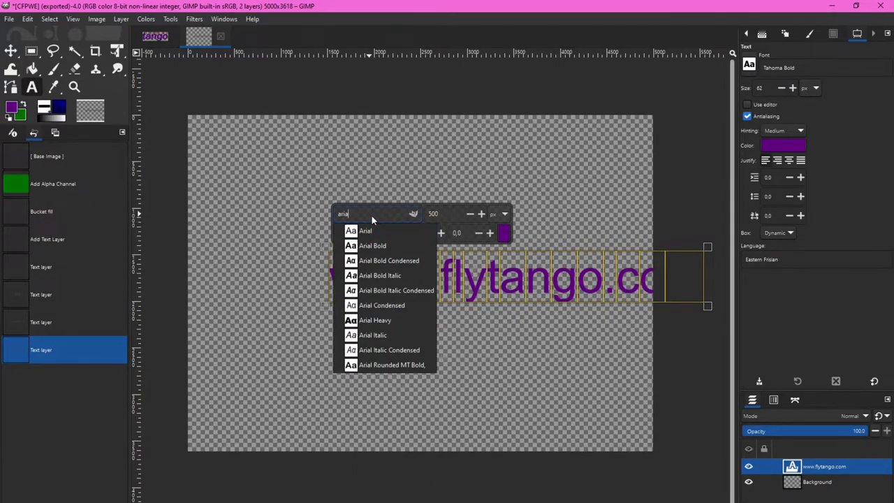
pyautogui.click(387, 365)
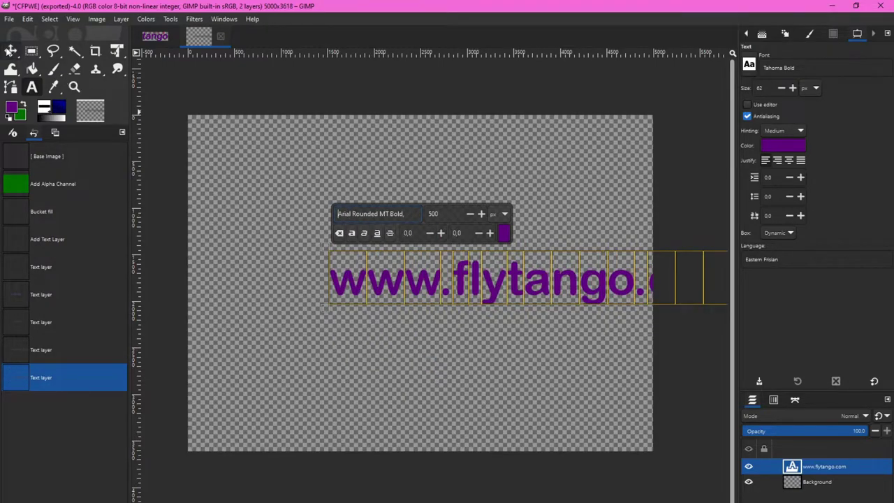
pyautogui.click(11, 50)
pyautogui.moveTo(467, 282); pyautogui.dragTo(356, 277)
pyautogui.hotkey('alt', 'Tab')
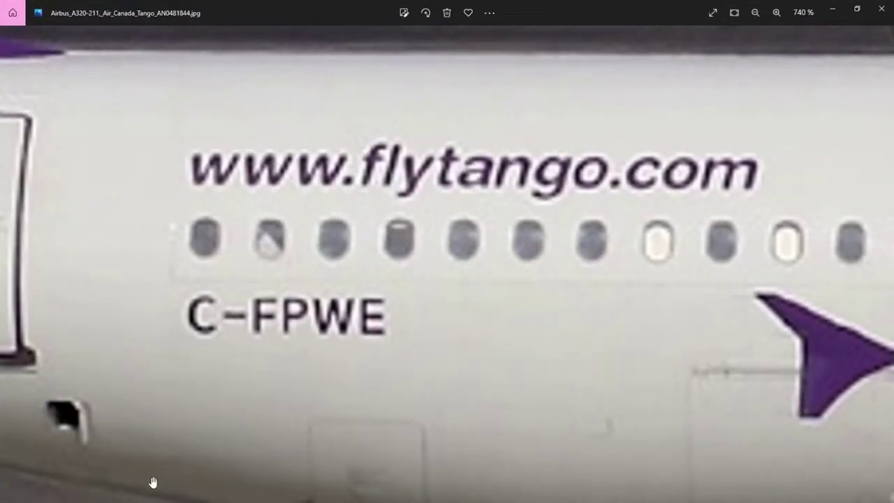
pyautogui.hotkey('alt', 'Tab')
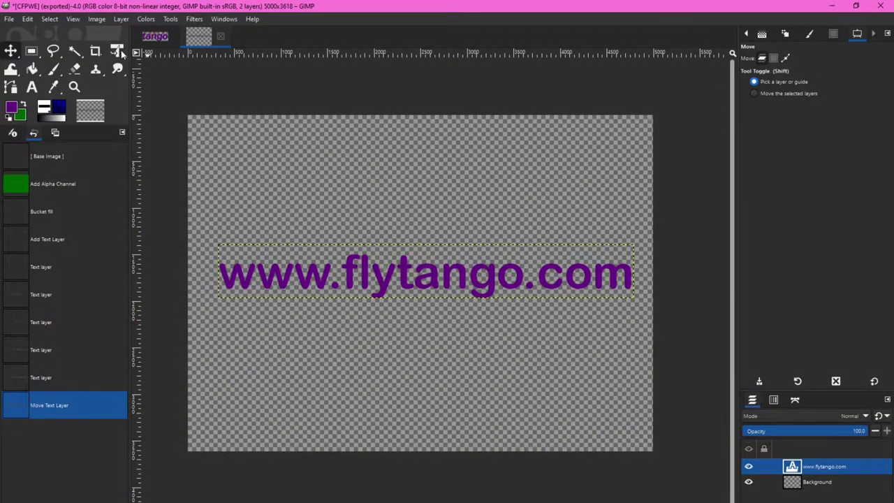
pyautogui.click(117, 52)
pyautogui.moveTo(116, 52); pyautogui.dragTo(168, 103)
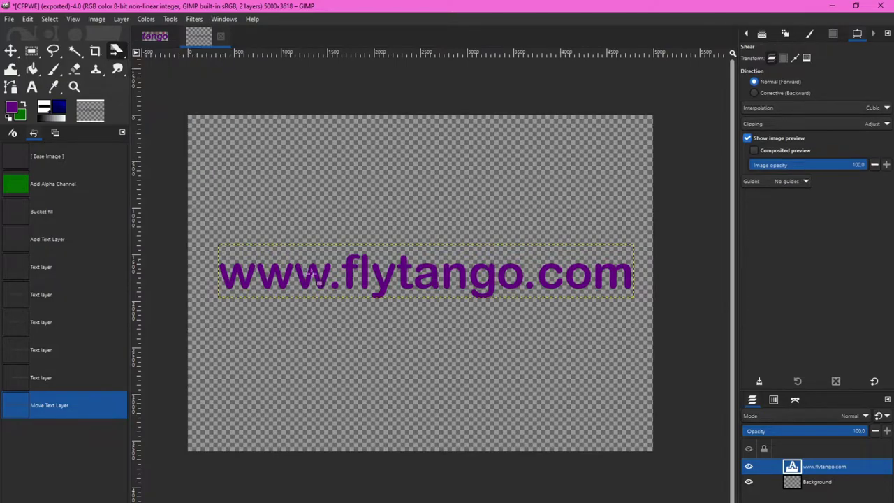
pyautogui.moveTo(335, 298); pyautogui.dragTo(326, 302)
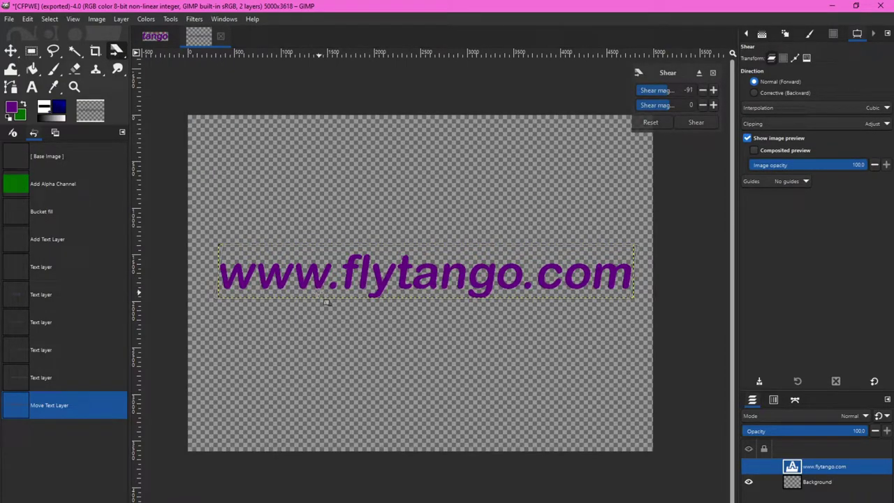
pyautogui.click(695, 123)
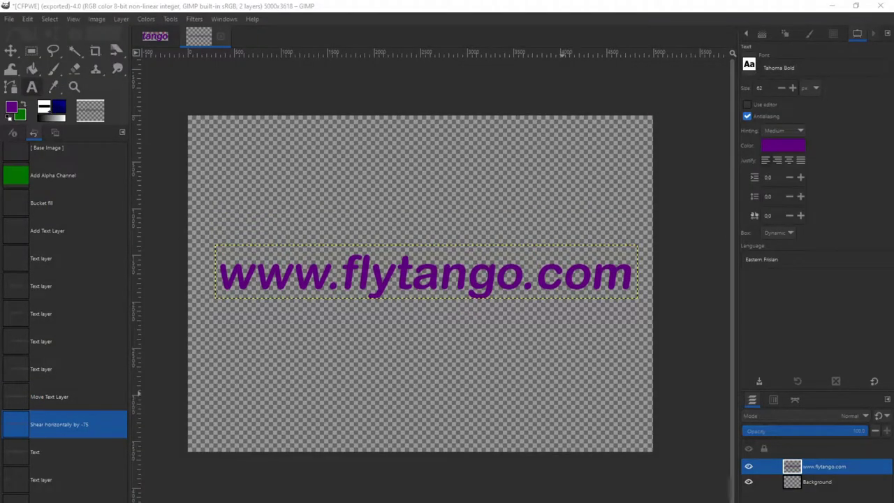
# Export the slanted website decal as flytangocom.png in the decals folder
pyautogui.click(14, 25)
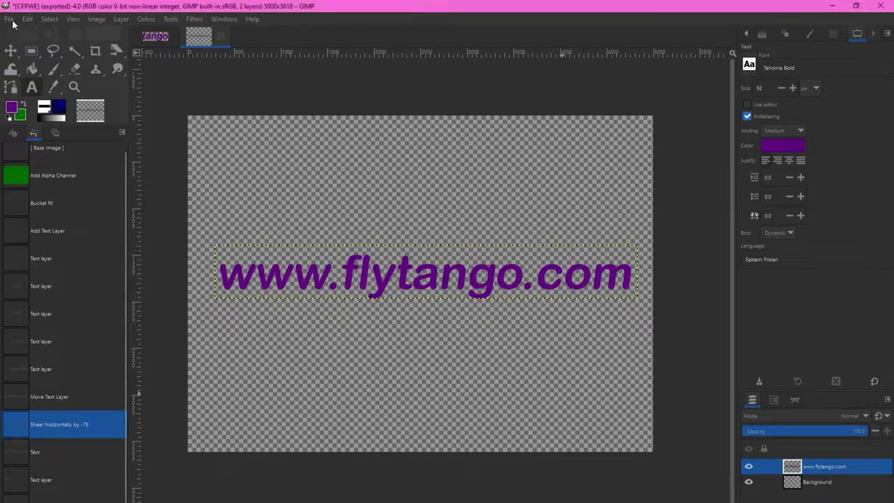
pyautogui.click(9, 19)
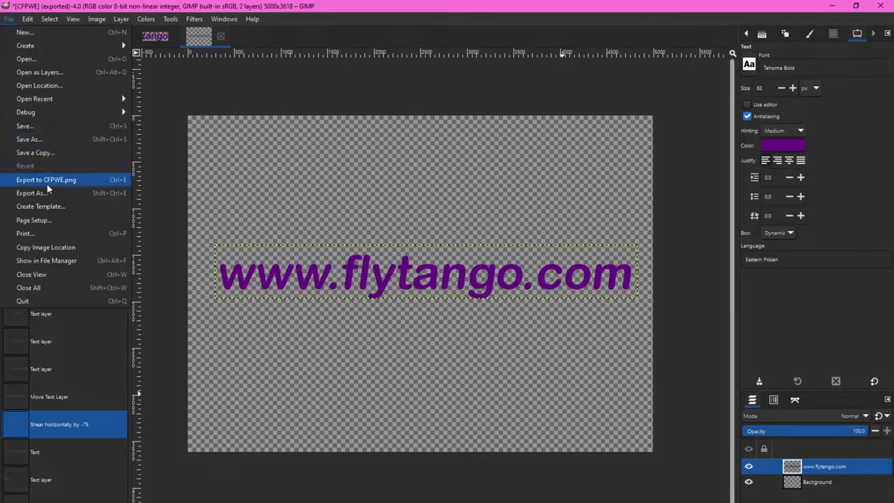
pyautogui.click(28, 176)
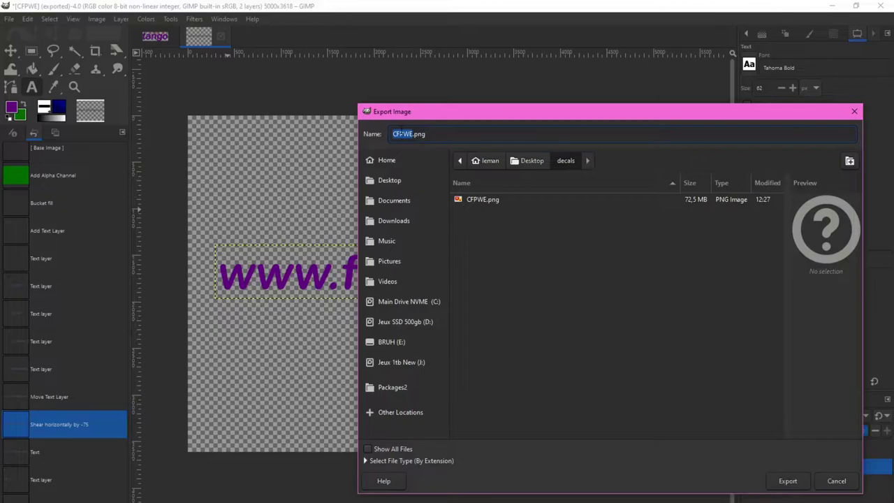
pyautogui.write('flytango')
pyautogui.click(788, 481)
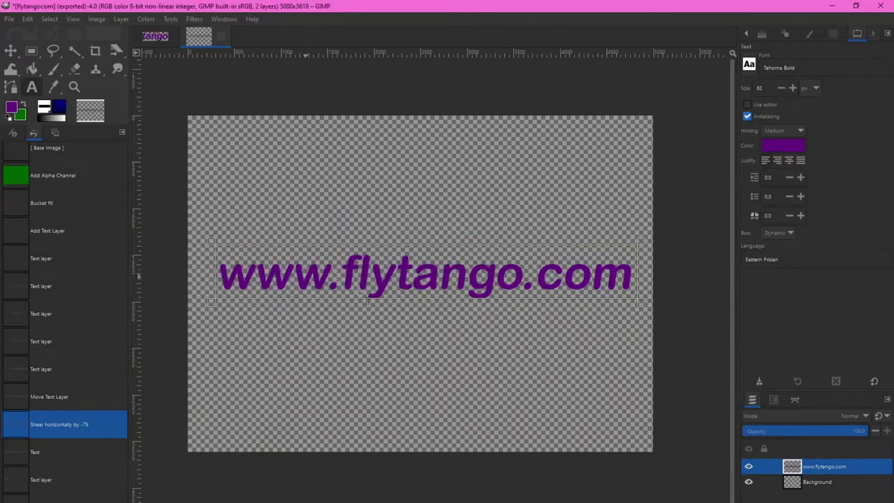
# Replace the website text on the canvas with 402 in black Arial Bold
pyautogui.click(378, 255)
pyautogui.hotkey('ctrl', 'a')
pyautogui.write('402')
pyautogui.click(389, 227)
pyautogui.click(479, 351)
pyautogui.click(525, 393)
pyautogui.click(256, 207)
pyautogui.write('Arial Bold')
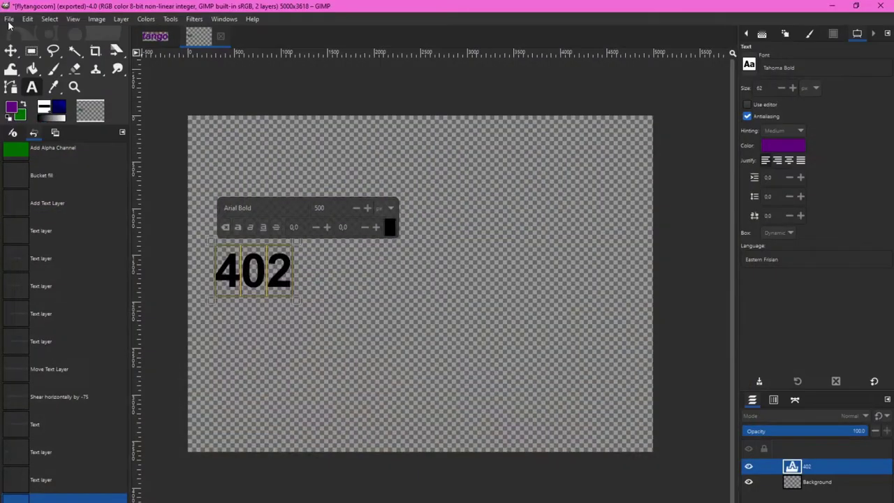
# Export the black 402 decal as 402black.png in the decals folder
pyautogui.hotkey('ctrl', 'shift', 'e')
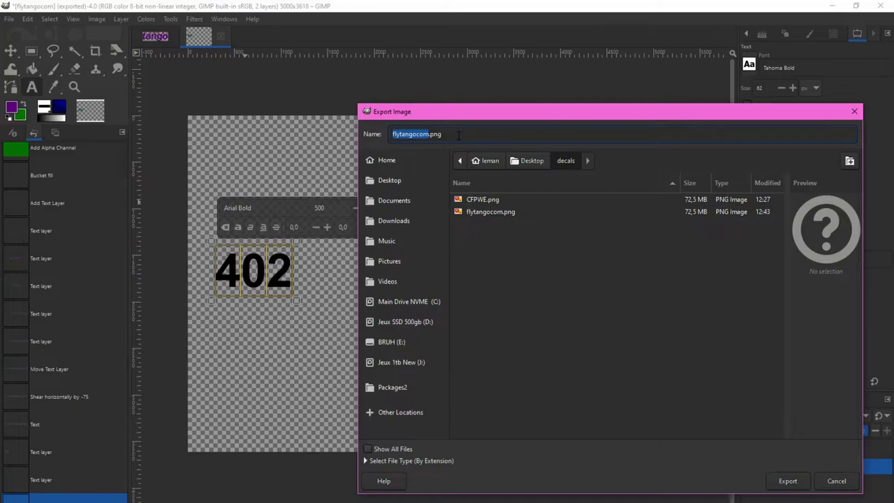
pyautogui.write('402')
pyautogui.press('Return')
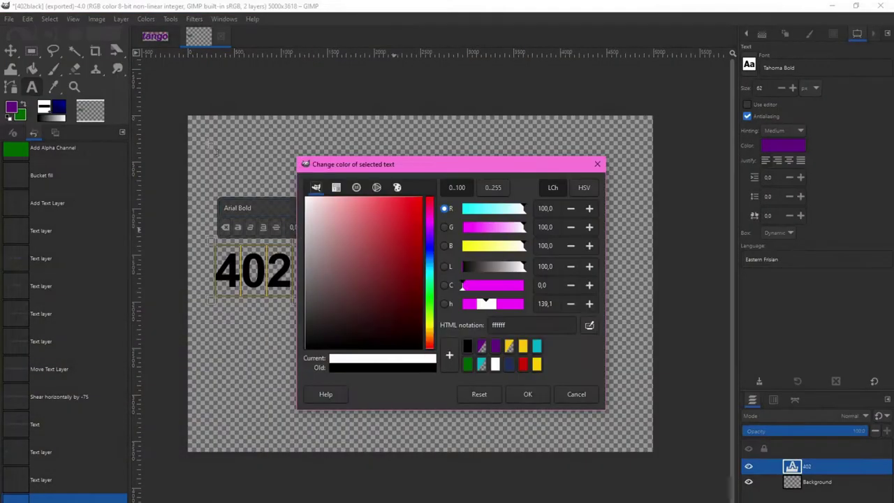
# Recolour the 402 text white (ffffff) and export this version as 402white.png
pyautogui.click(9, 19)
pyautogui.click(31, 194)
pyautogui.press('Right')
pyautogui.press('BackSpace')
pyautogui.press('BackSpace')
pyautogui.press('BackSpace')
pyautogui.press('BackSpace')
pyautogui.press('BackSpace')
pyautogui.write('white')
pyautogui.press('Return')
pyautogui.press('Return')
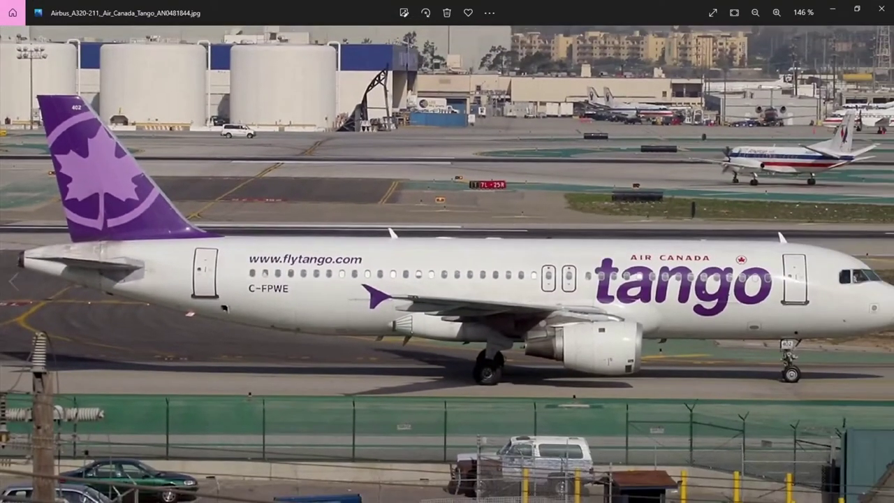
# Switch from the reference photo to the desktop by moving the browser window aside, and open the decals folder in a compact window
pyautogui.scroll(-3, 447, 279)
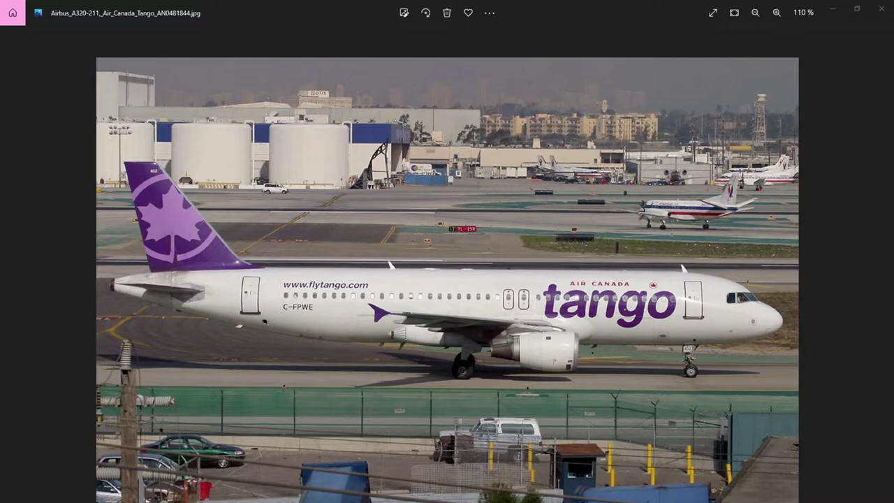
pyautogui.hotkey('alt', 'Tab')
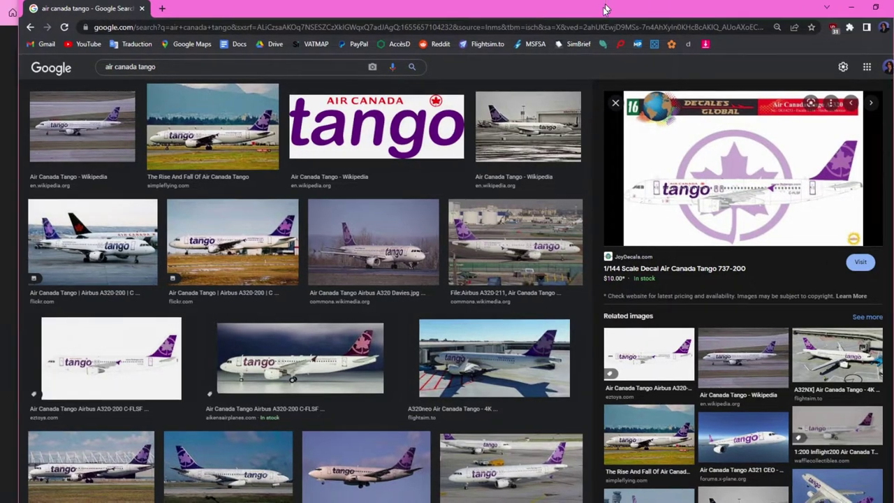
pyautogui.moveTo(587, 5); pyautogui.dragTo(575, 134)
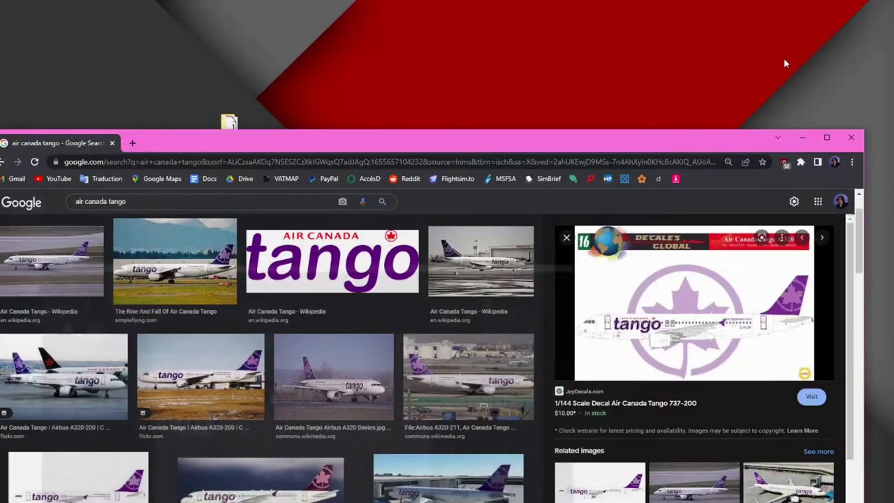
pyautogui.moveTo(660, 144); pyautogui.dragTo(650, 382)
pyautogui.click(433, 344)
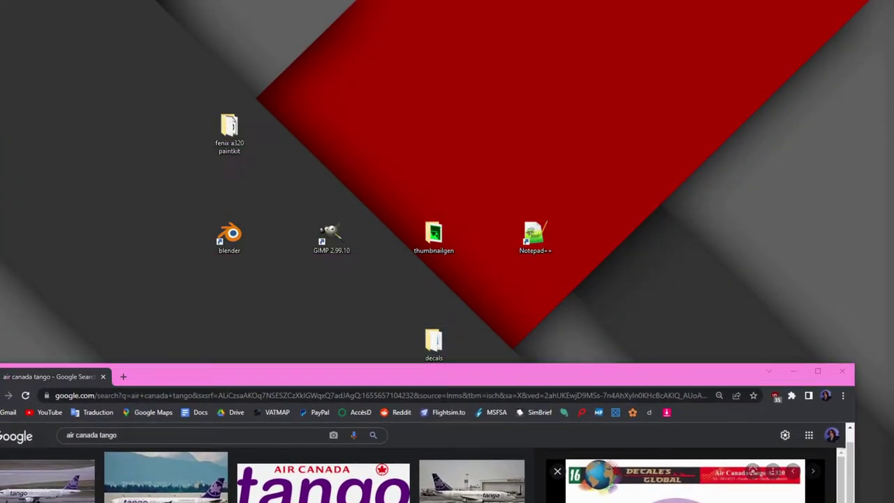
pyautogui.press('Return')
pyautogui.moveTo(135, 134); pyautogui.dragTo(422, 102)
pyautogui.moveTo(680, 458); pyautogui.dragTo(540, 246)
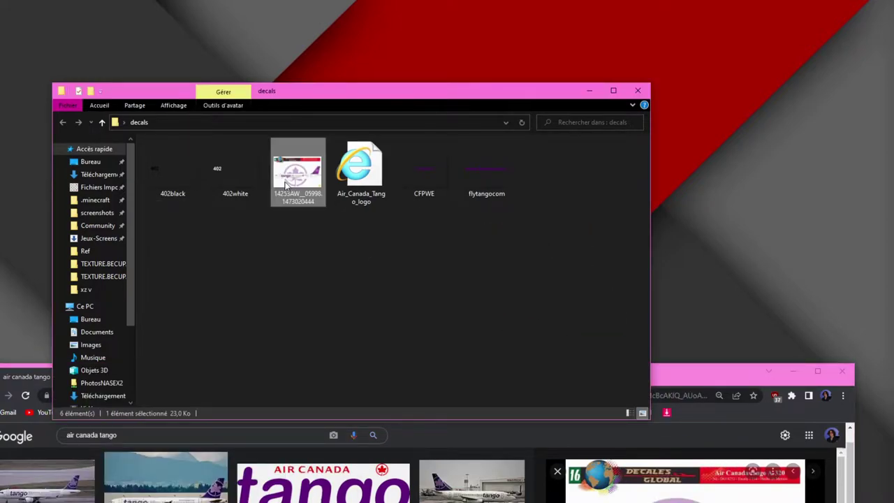
# Open the 14253AW__05998.1473020444 decal sheet image from the decals folder in GIMP
pyautogui.rightClick(296, 167)
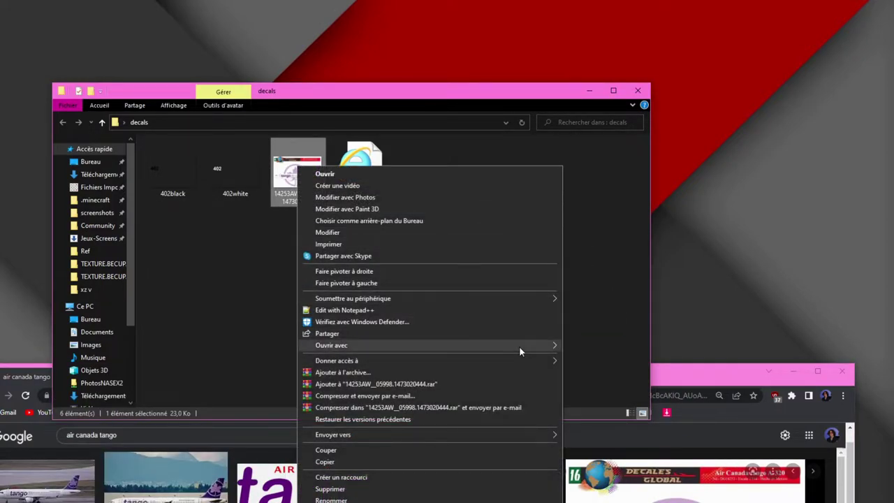
pyautogui.moveTo(520, 346)
pyautogui.click(585, 347)
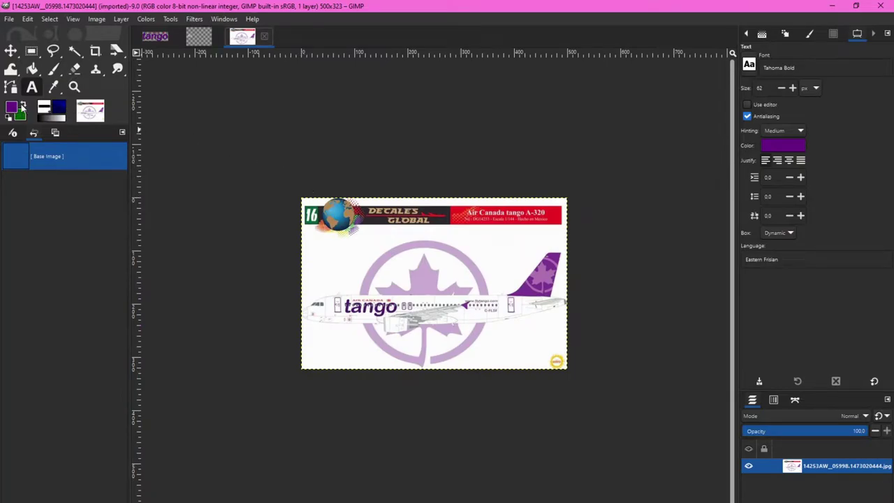
# Swap the foreground and background colours, and sample the light purple of the maple leaf ring as the foreground with the Paintbrush active
pyautogui.click(24, 105)
pyautogui.click(53, 69)
pyautogui.keyDown('ctrl'); pyautogui.scroll(5, 381, 258); pyautogui.keyUp('ctrl')
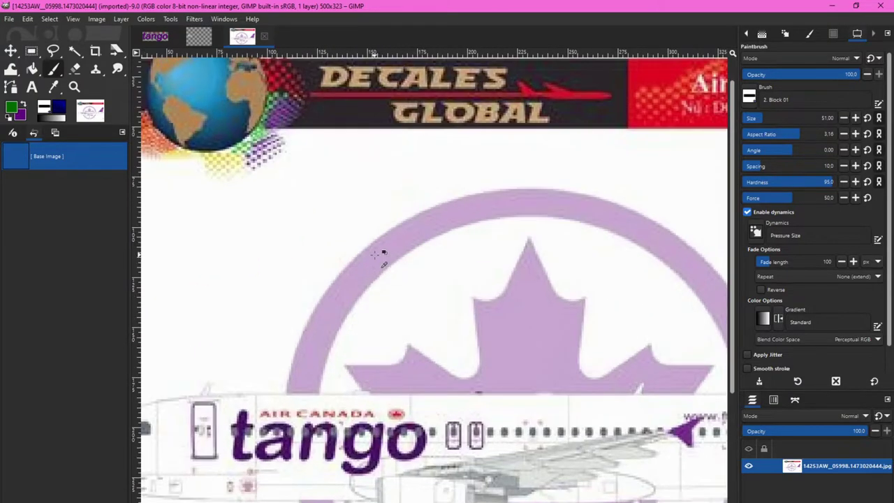
pyautogui.keyDown('ctrl'); pyautogui.scroll(4, 377, 256); pyautogui.keyUp('ctrl')
pyautogui.keyDown('ctrl'); pyautogui.click(355, 279); pyautogui.keyUp('ctrl')
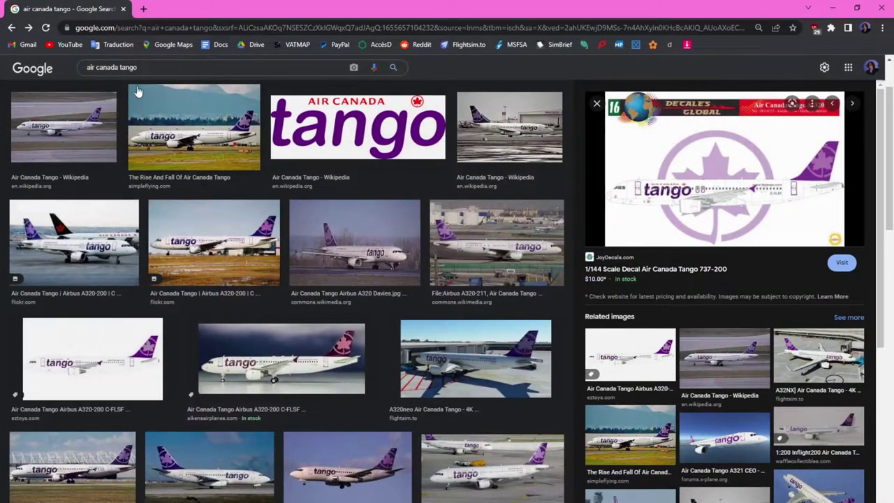
# Switch to the browser and shorten the image search to air canada
pyautogui.click(117, 73)
pyautogui.press('BackSpace')
pyautogui.press('BackSpace')
pyautogui.press('BackSpace')
pyautogui.press('BackSpace')
pyautogui.press('BackSpace')
pyautogui.press('BackSpace')
pyautogui.press('Return')
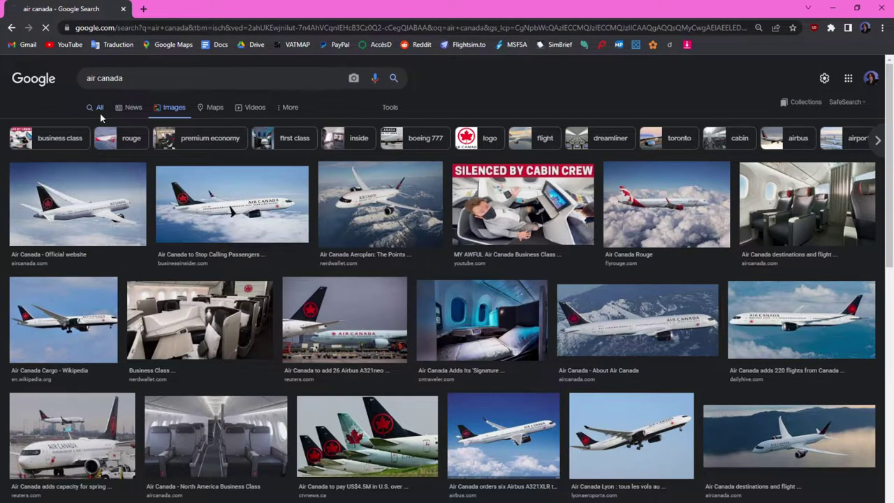
# Open the Air Canada logo from the airline's Wikipedia article and download the original SVG file
pyautogui.click(100, 111)
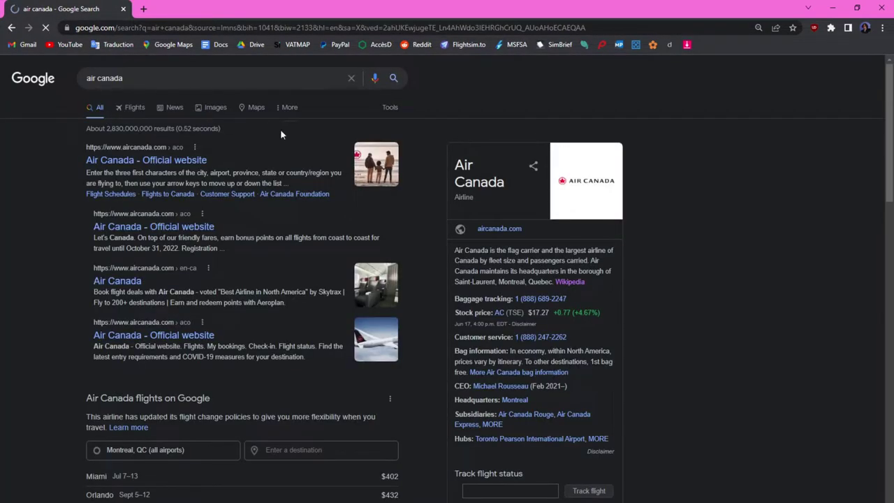
pyautogui.click(570, 281)
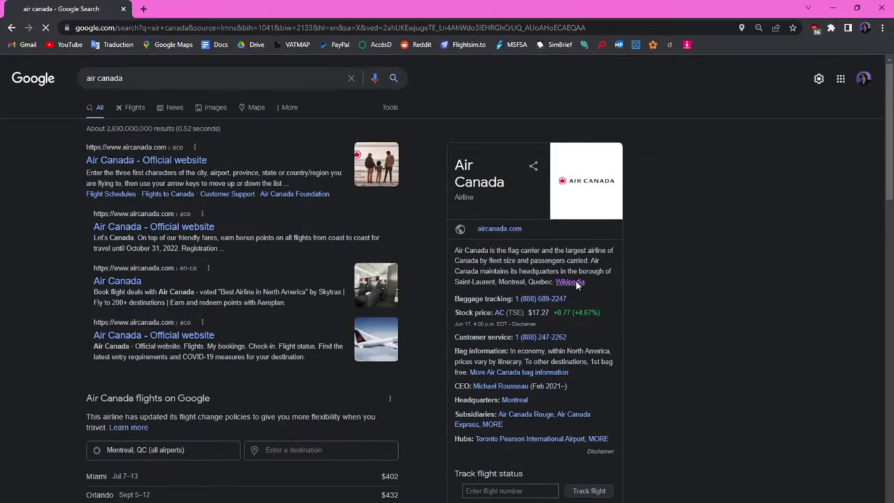
pyautogui.click(771, 177)
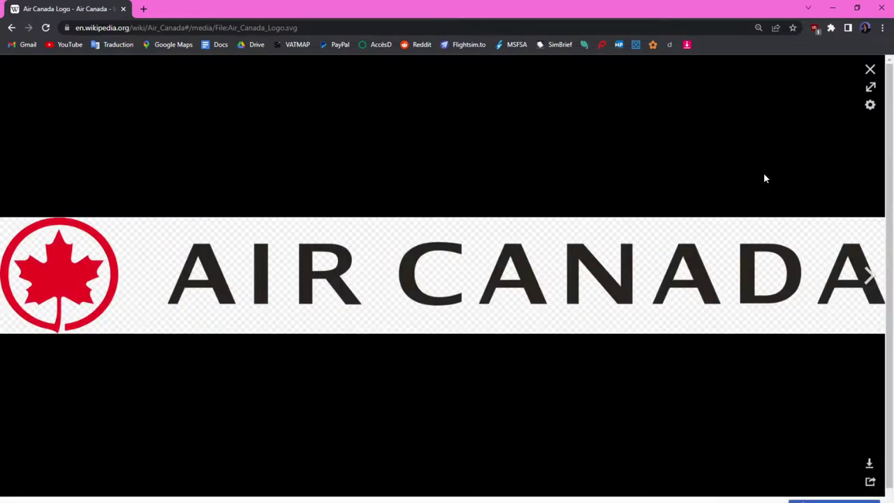
pyautogui.click(869, 463)
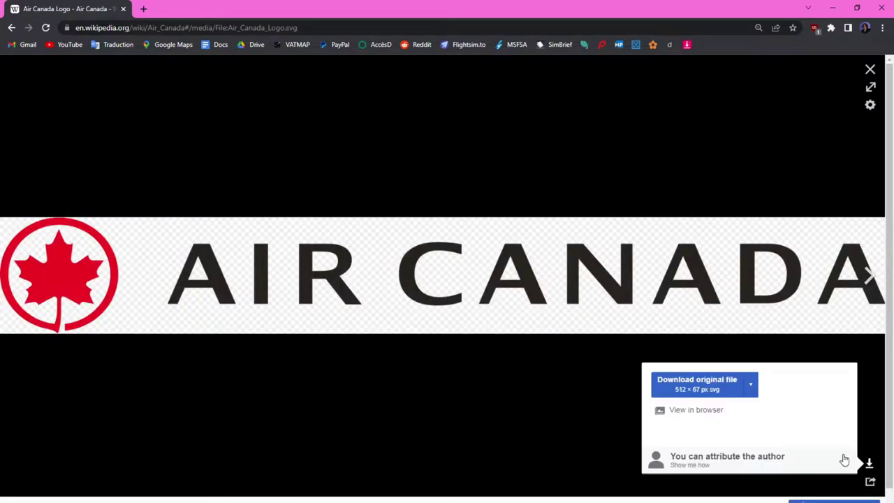
pyautogui.scroll(-1, 670, 384)
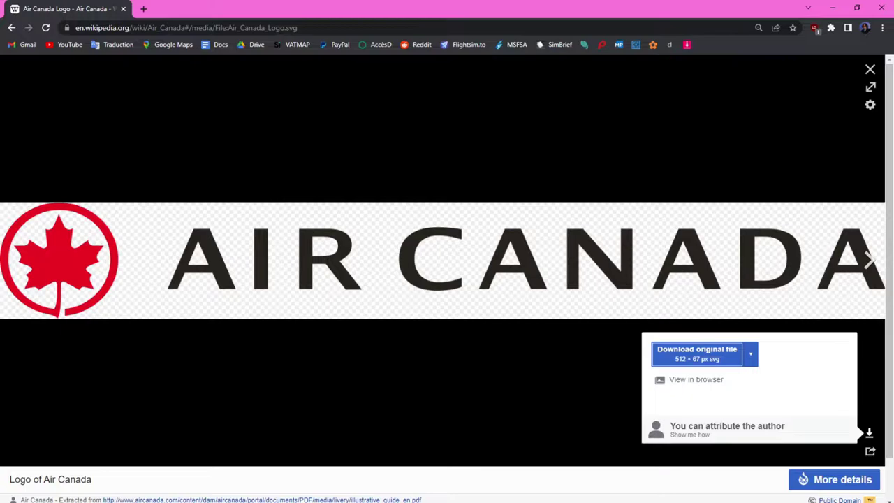
# Copy the downloaded Air_Canada_Logo file from the downloads folder into the decals folder on the desktop
pyautogui.hotkey('alt', 'Tab')
pyautogui.click(87, 174)
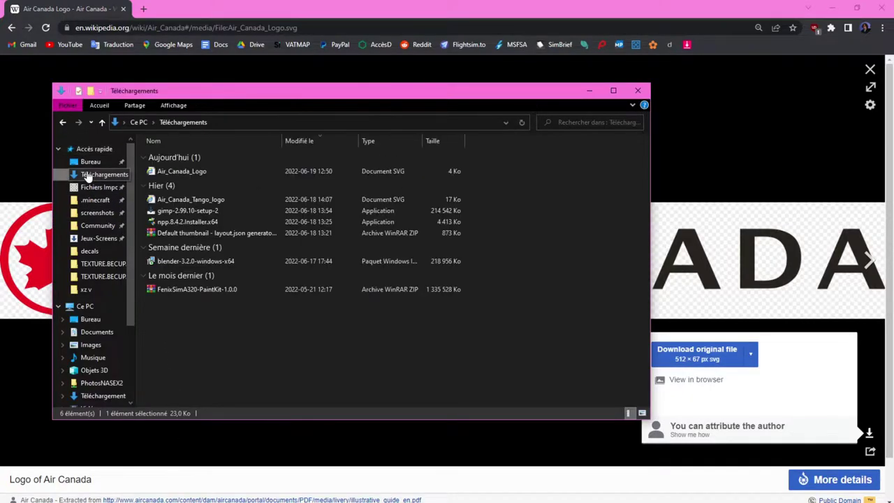
pyautogui.click(168, 171)
pyautogui.rightClick(176, 172)
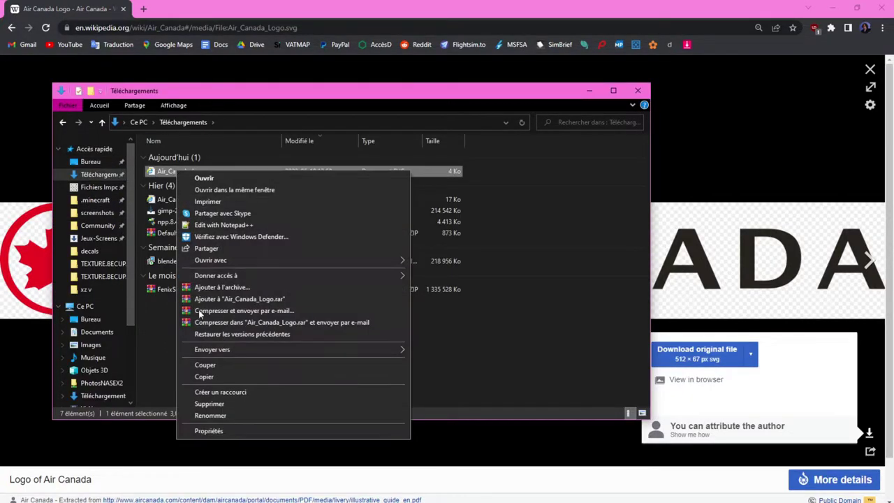
pyautogui.click(204, 377)
pyautogui.click(92, 162)
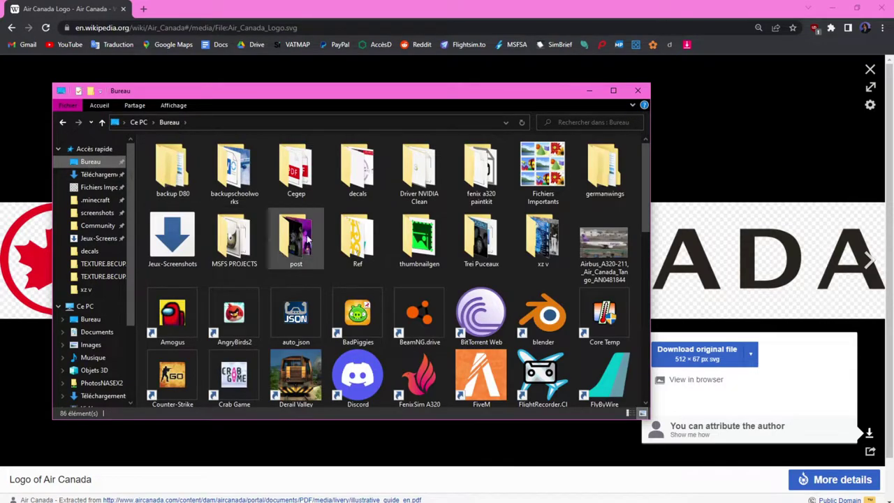
pyautogui.doubleClick(357, 168)
pyautogui.hotkey('ctrl', 'v')
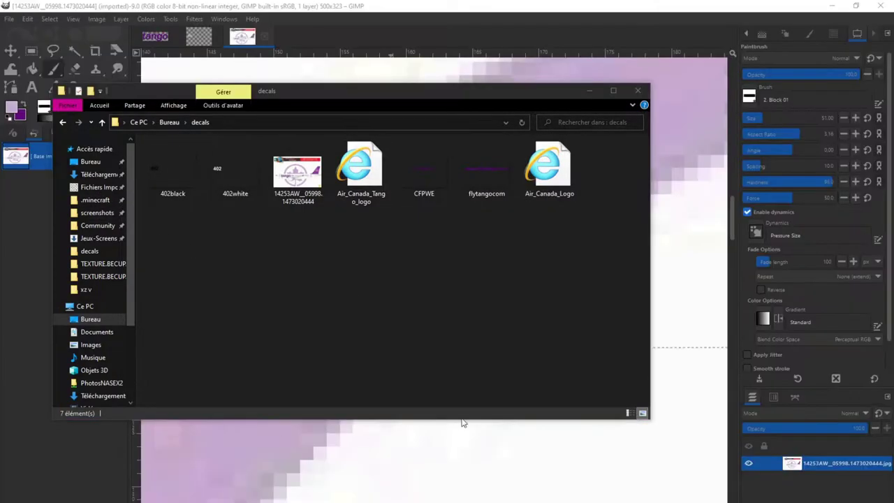
# Open Air_Canada_Logo in GIMP, rendering the vector graphic at a width of 20000 px
pyautogui.rightClick(551, 170)
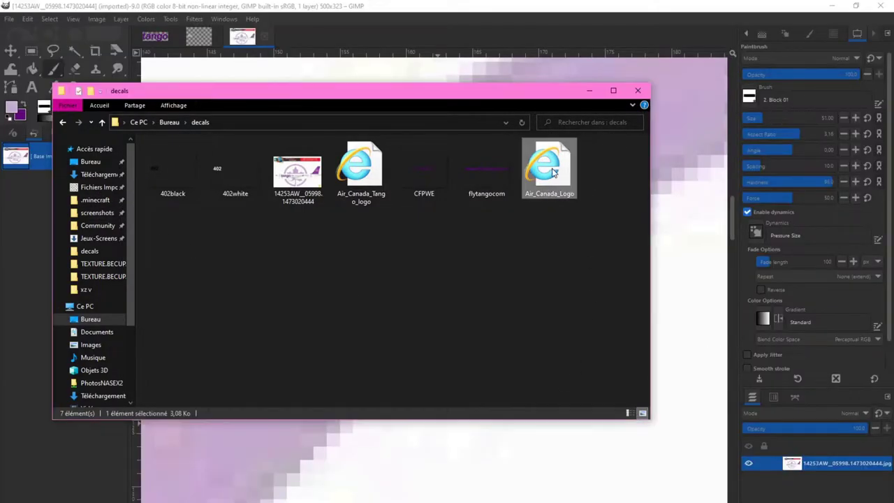
pyautogui.moveTo(781, 237)
pyautogui.click(434, 240)
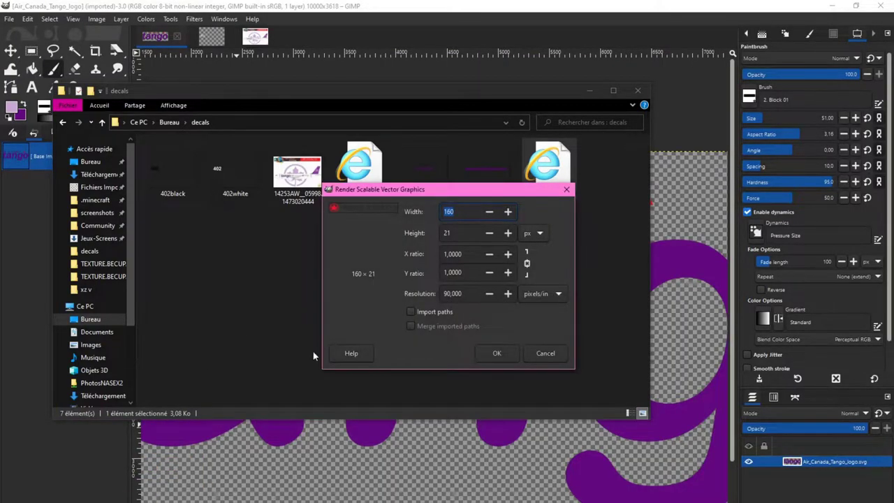
pyautogui.write('20000')
pyautogui.click(497, 353)
pyautogui.click(360, 6)
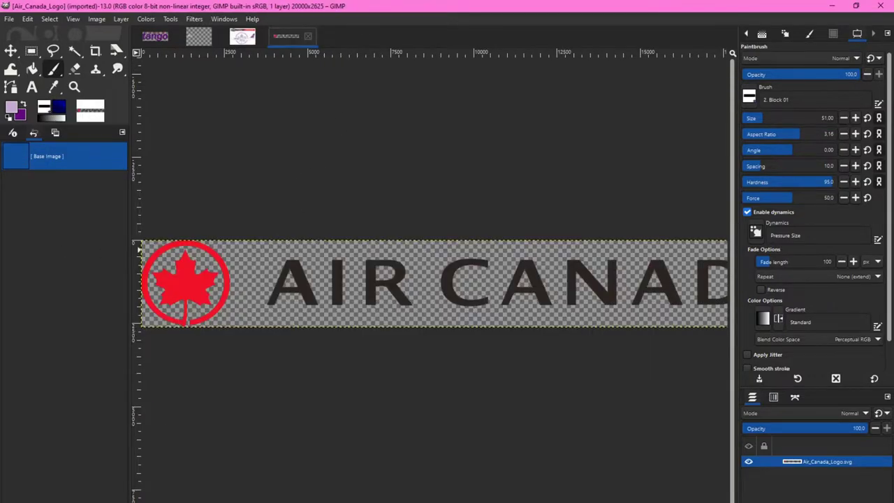
# Reduce the canvas width to 3000 px, keeping the maple leaf roundel inside the canvas at offset 0
pyautogui.click(98, 22)
pyautogui.click(98, 20)
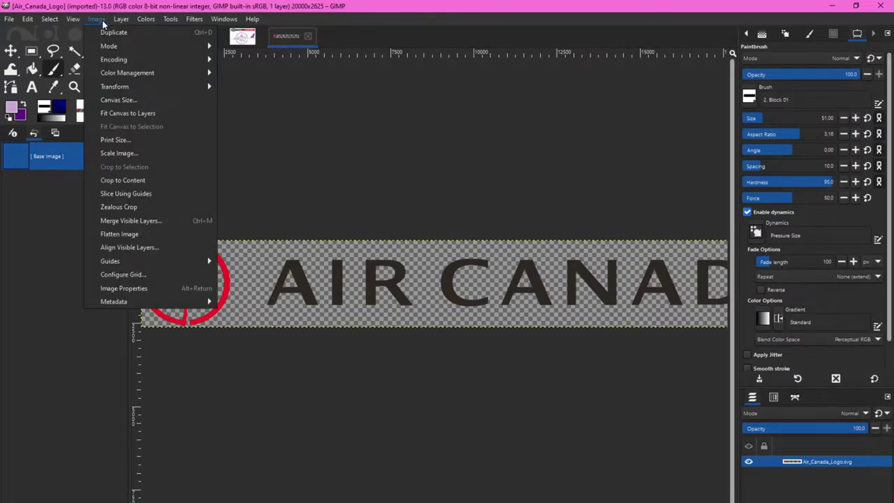
pyautogui.click(119, 99)
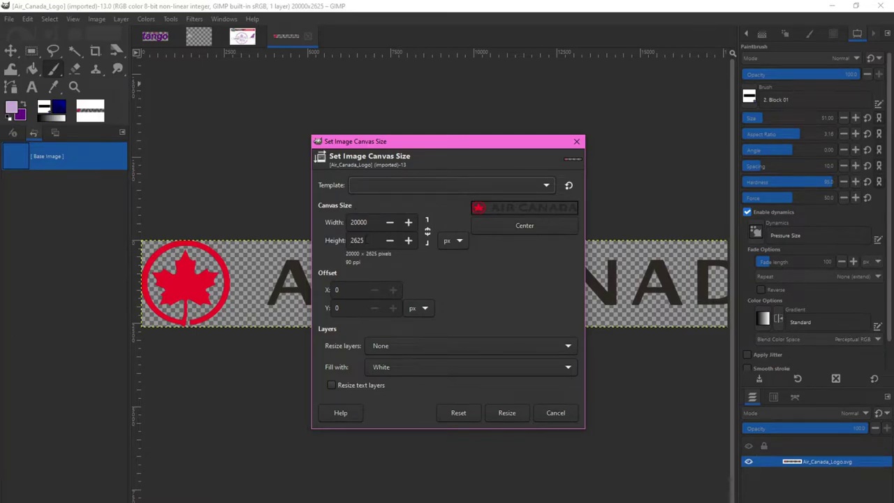
pyautogui.doubleClick(371, 222)
pyautogui.write('30')
pyautogui.click(525, 225)
pyautogui.moveTo(525, 204)
pyautogui.mouseDown()
pyautogui.moveTo(564, 201)
pyautogui.moveTo(527, 207)
pyautogui.mouseUp()
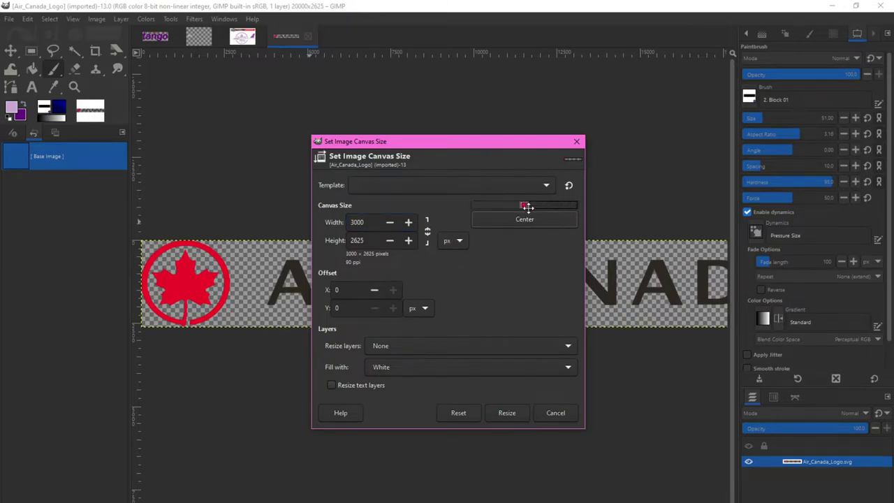
pyautogui.click(504, 412)
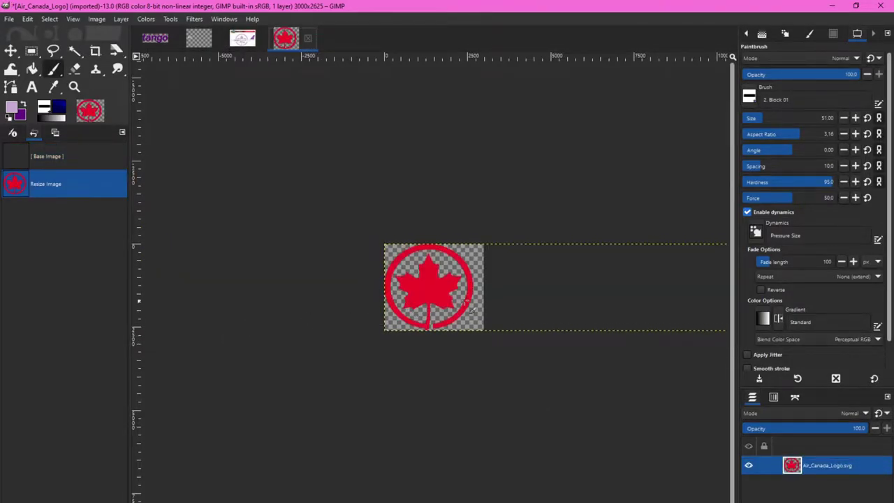
# Trim the Air_Canada_Logo.svg layer to the image size so the lettering beyond the canvas is removed
pyautogui.rightClick(820, 468)
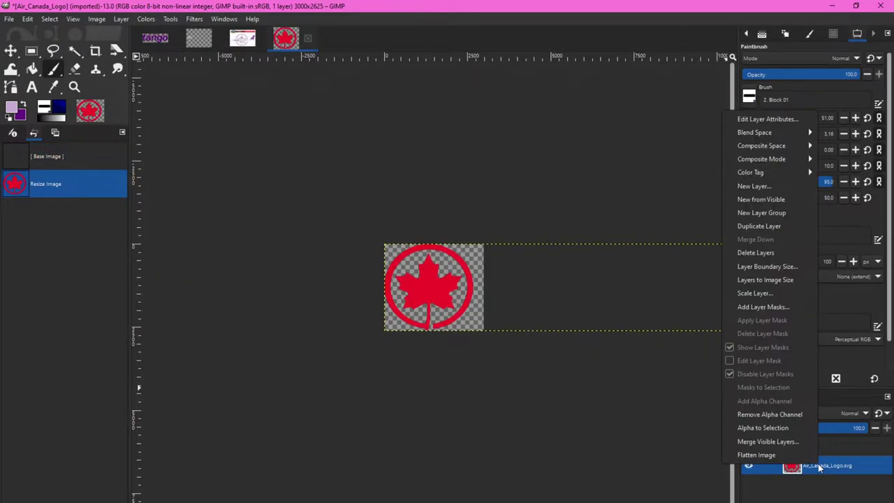
pyautogui.click(752, 280)
pyautogui.keyDown('ctrl'); pyautogui.scroll(1, 421, 282); pyautogui.keyUp('ctrl')
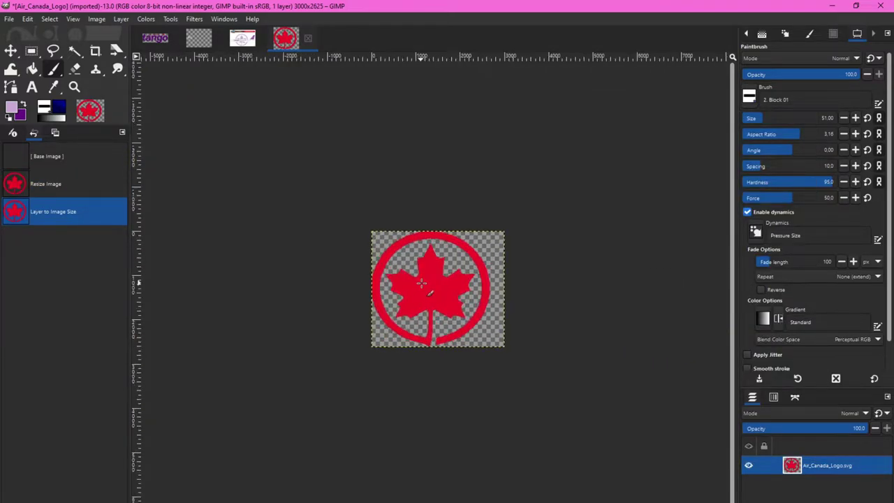
pyautogui.keyDown('ctrl'); pyautogui.scroll(3, 421, 282); pyautogui.keyUp('ctrl')
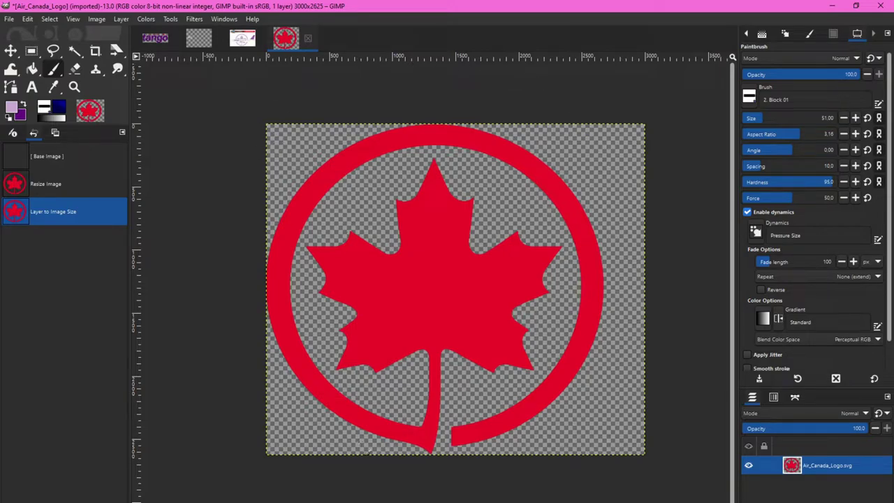
# Enlarge the layer boundary to 6000 × 6000 px with transparent fill, positioning the maple leaf roundel near the middle
pyautogui.rightClick(850, 466)
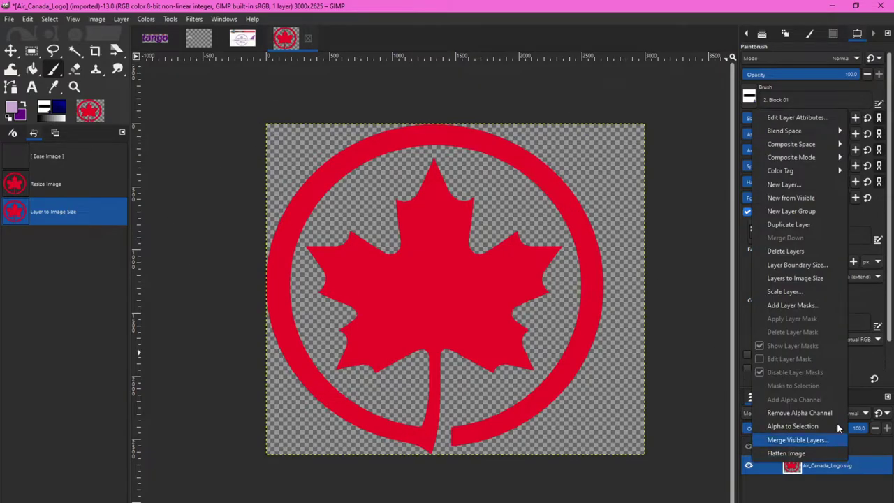
pyautogui.click(771, 263)
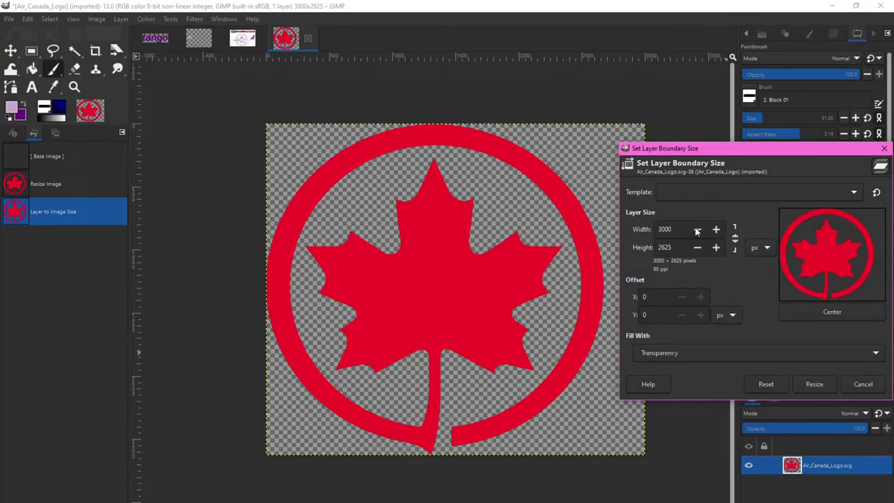
pyautogui.doubleClick(676, 232)
pyautogui.write('6000')
pyautogui.press('Tab')
pyautogui.write('60')
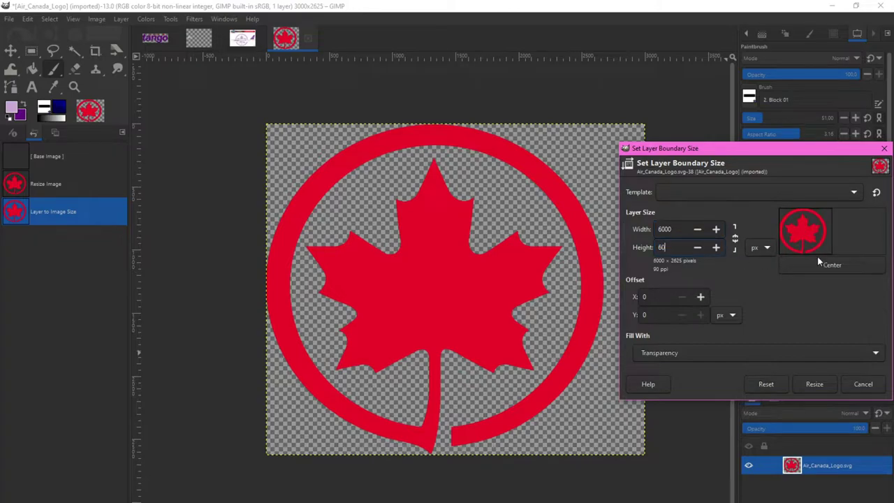
pyautogui.press('Tab')
pyautogui.moveTo(804, 232); pyautogui.dragTo(829, 260)
pyautogui.click(814, 393)
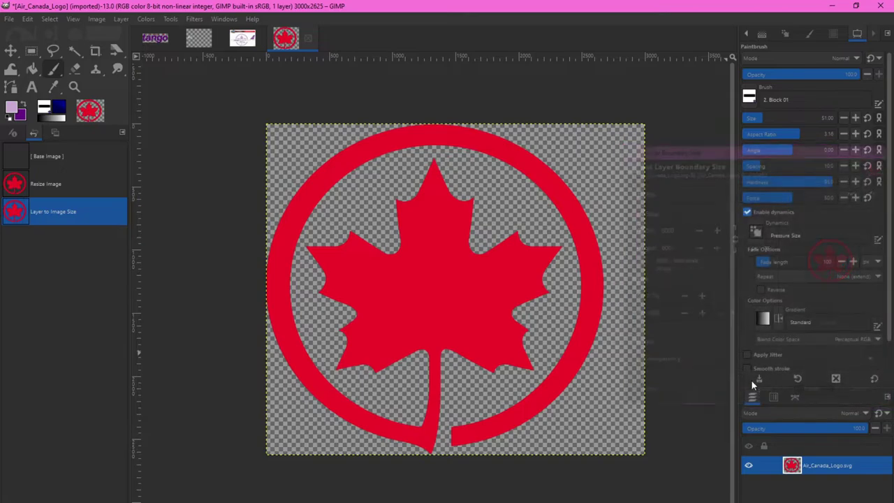
# Fit the canvas to the enlarged maple leaf layer
pyautogui.keyDown('ctrl'); pyautogui.scroll(-5, 447, 281); pyautogui.keyUp('ctrl')
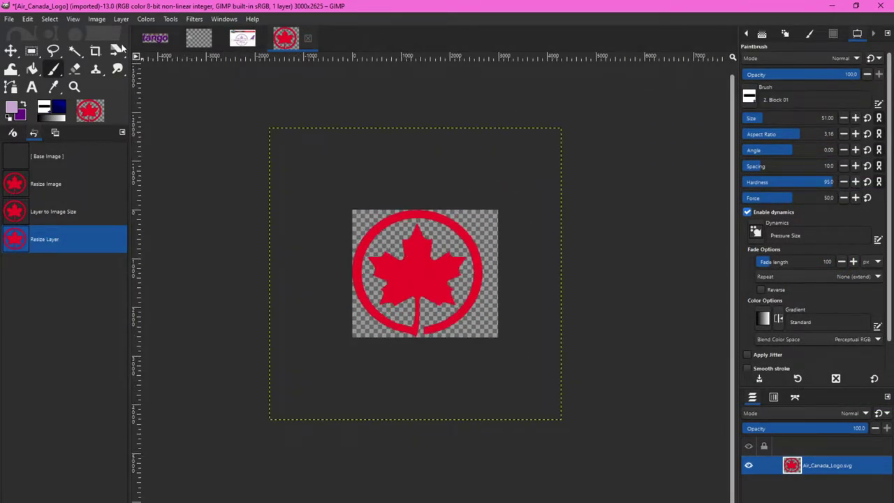
pyautogui.click(97, 21)
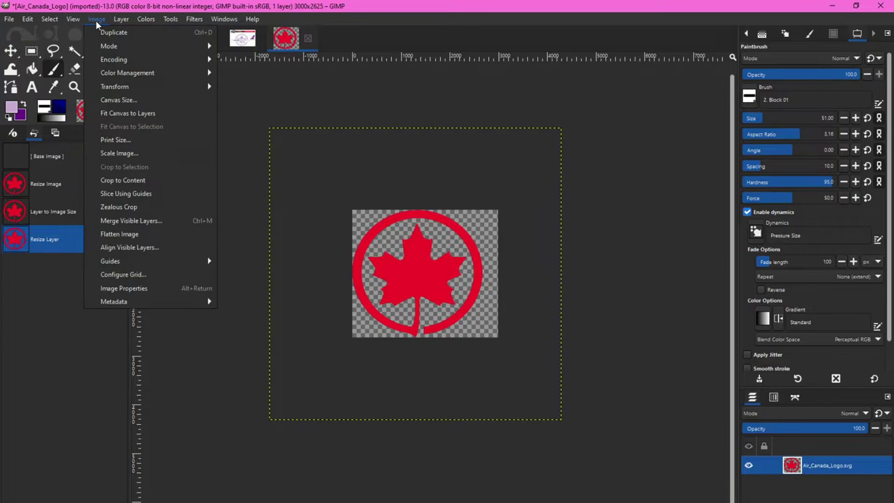
pyautogui.click(116, 115)
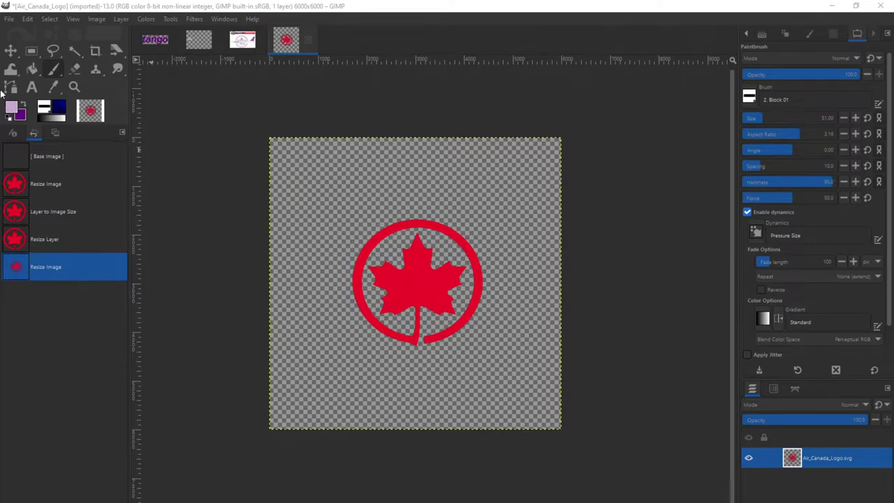
# Bucket-fill the red maple leaf roundel with the light purple foreground colour, using Normal mode and a threshold of 72.9
pyautogui.click(32, 69)
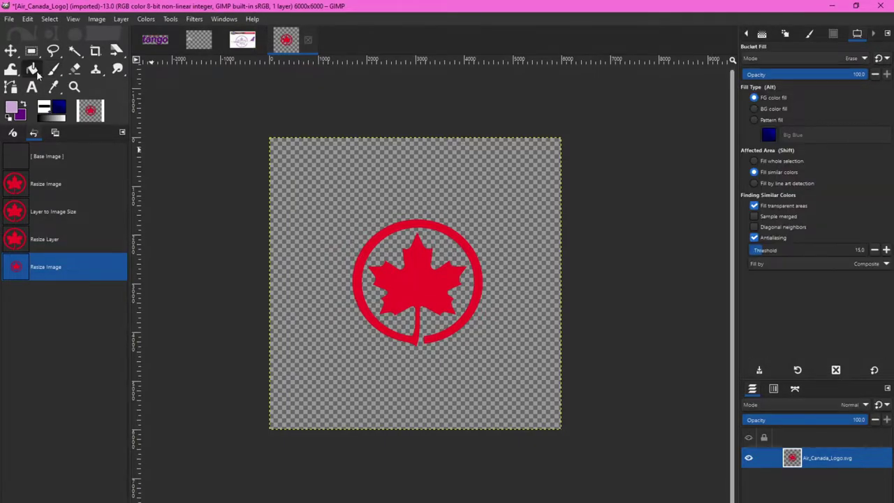
pyautogui.click(797, 56)
pyautogui.scroll(1, 766, 32)
pyautogui.click(765, 24)
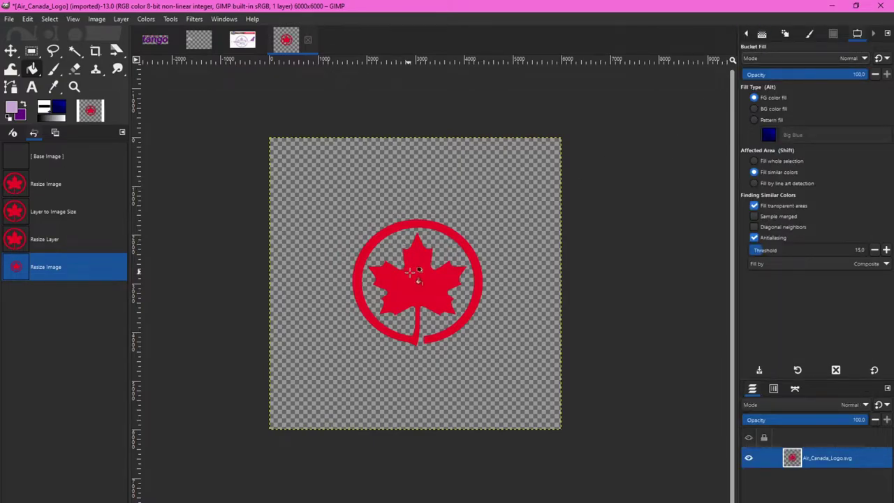
pyautogui.keyDown('ctrl'); pyautogui.scroll(5, 417, 273); pyautogui.keyUp('ctrl')
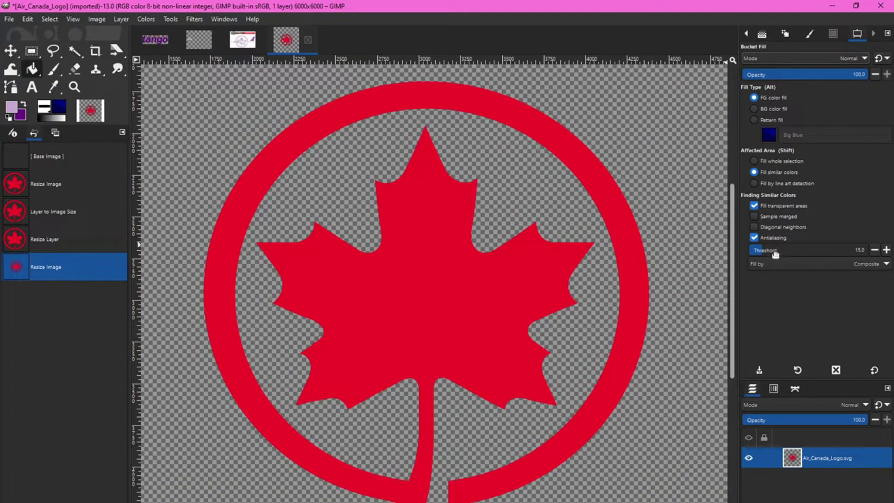
pyautogui.click(786, 250)
pyautogui.keyDown('ctrl'); pyautogui.scroll(6, 367, 233); pyautogui.keyUp('ctrl')
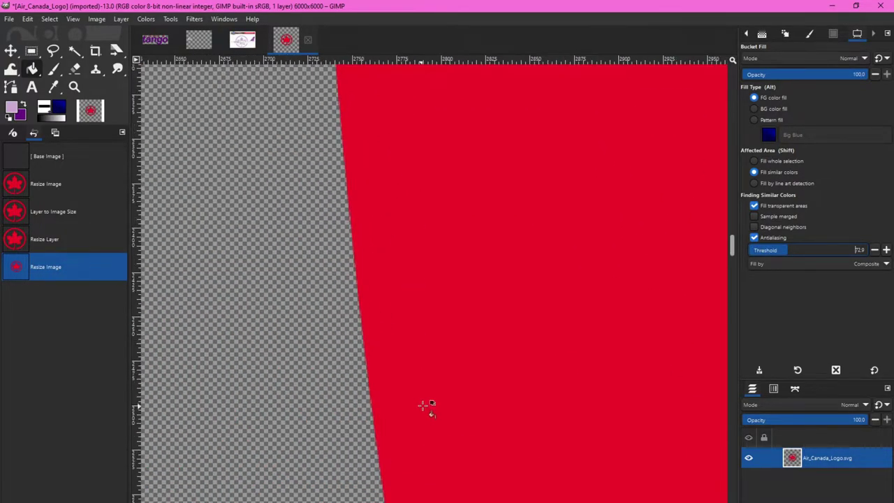
pyautogui.keyDown('ctrl'); pyautogui.scroll(-2, 399, 194); pyautogui.keyUp('ctrl')
pyautogui.keyDown('ctrl'); pyautogui.scroll(2, 379, 209); pyautogui.keyUp('ctrl')
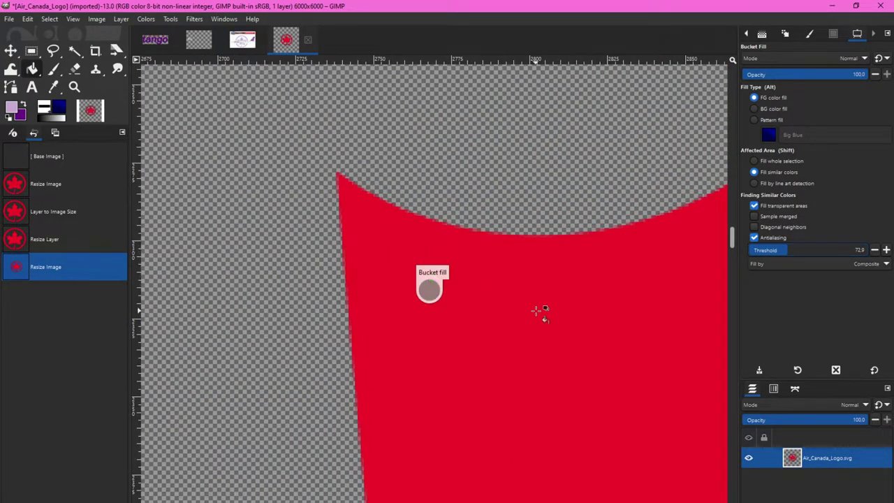
pyautogui.click(537, 311)
pyautogui.keyDown('ctrl'); pyautogui.scroll(4, 360, 183); pyautogui.keyUp('ctrl')
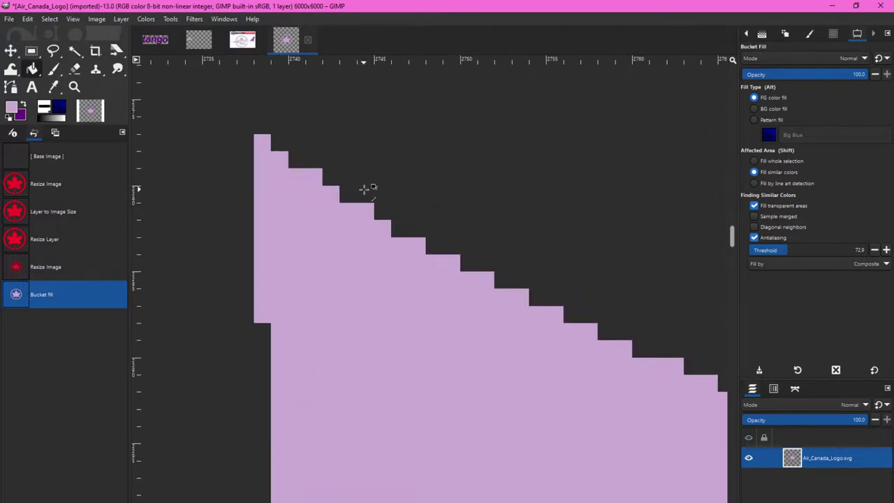
# Swap the foreground and background colours and fill the transparent area around the light purple roundel with dark purple
pyautogui.keyDown('ctrl'); pyautogui.scroll(-10, 363, 189); pyautogui.keyUp('ctrl')
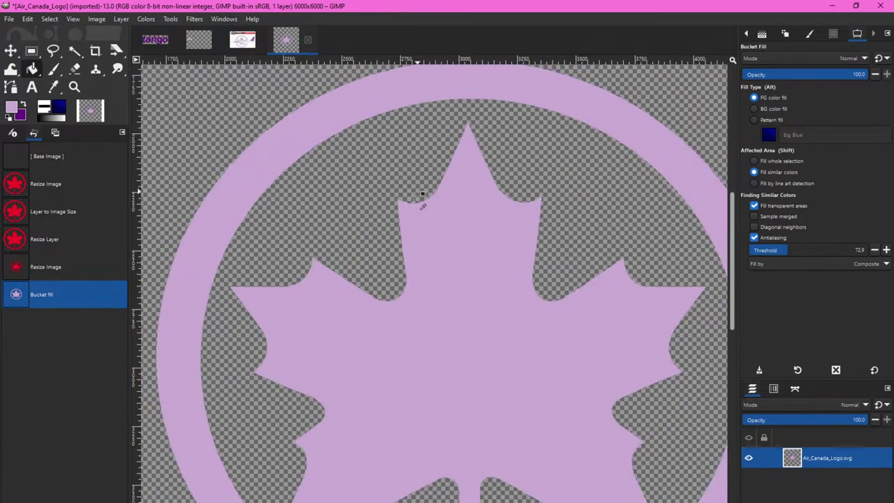
pyautogui.keyDown('ctrl'); pyautogui.scroll(-4, 418, 195); pyautogui.keyUp('ctrl')
pyautogui.keyDown('ctrl'); pyautogui.scroll(2, 447, 238); pyautogui.keyUp('ctrl')
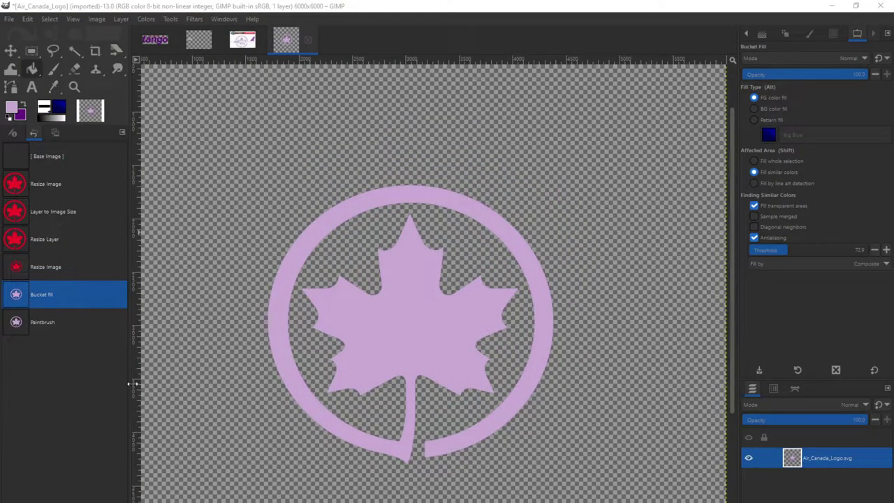
pyautogui.click(23, 105)
pyautogui.click(23, 105)
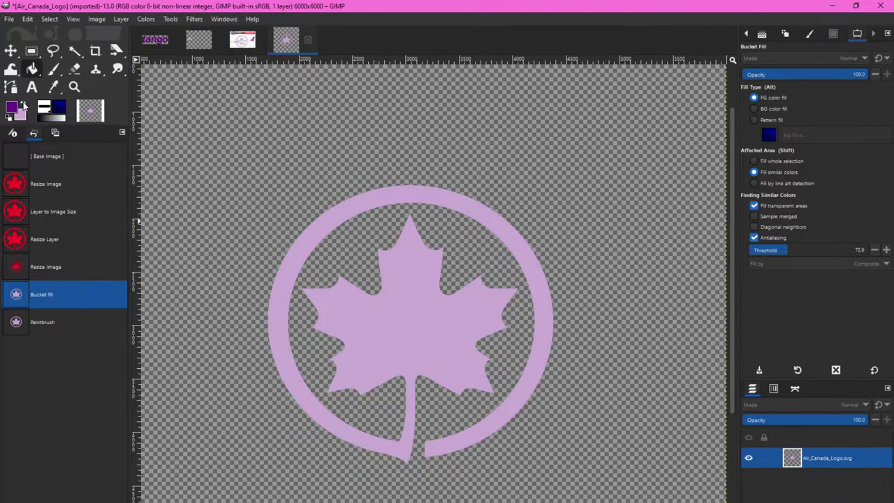
pyautogui.click(317, 160)
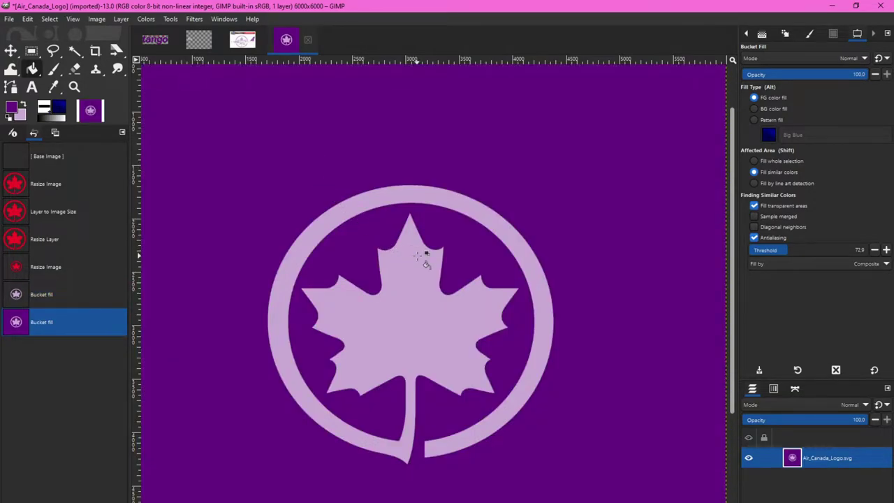
pyautogui.keyDown('ctrl'); pyautogui.scroll(1, 444, 244); pyautogui.keyUp('ctrl')
pyautogui.keyDown('ctrl'); pyautogui.scroll(7, 442, 245); pyautogui.keyUp('ctrl')
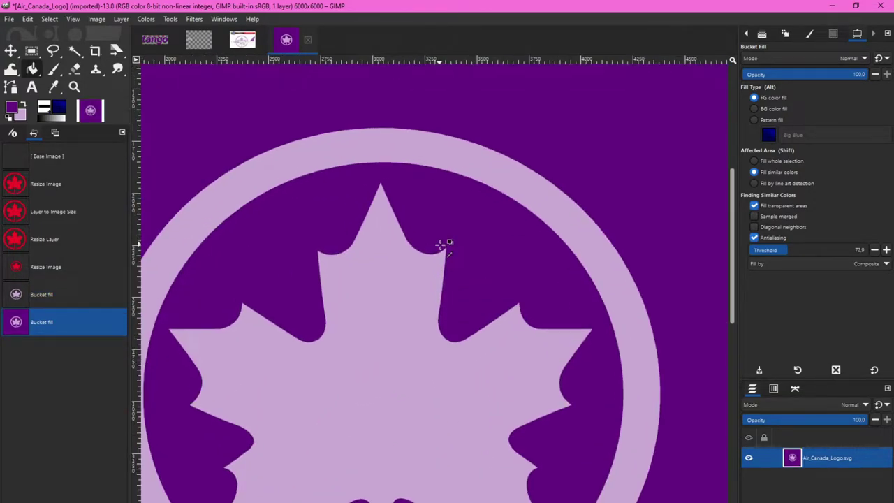
pyautogui.keyDown('ctrl'); pyautogui.scroll(2, 481, 251); pyautogui.keyUp('ctrl')
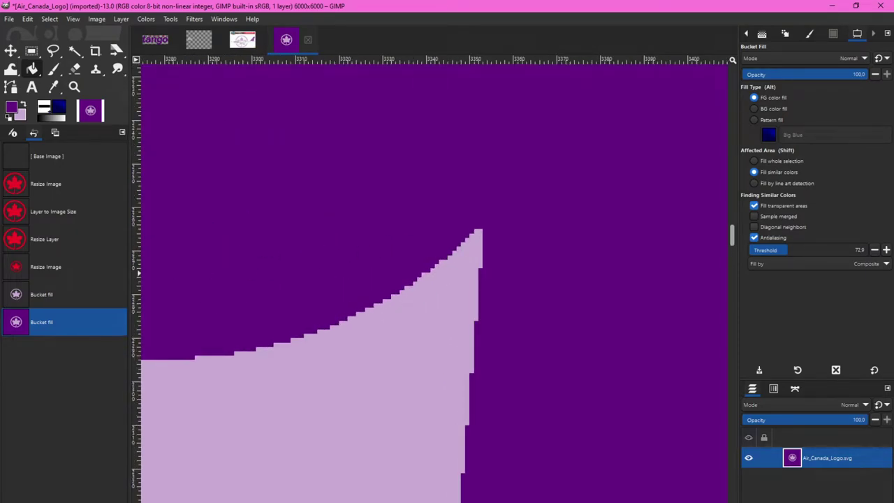
pyautogui.keyDown('ctrl'); pyautogui.scroll(-4, 461, 294); pyautogui.keyUp('ctrl')
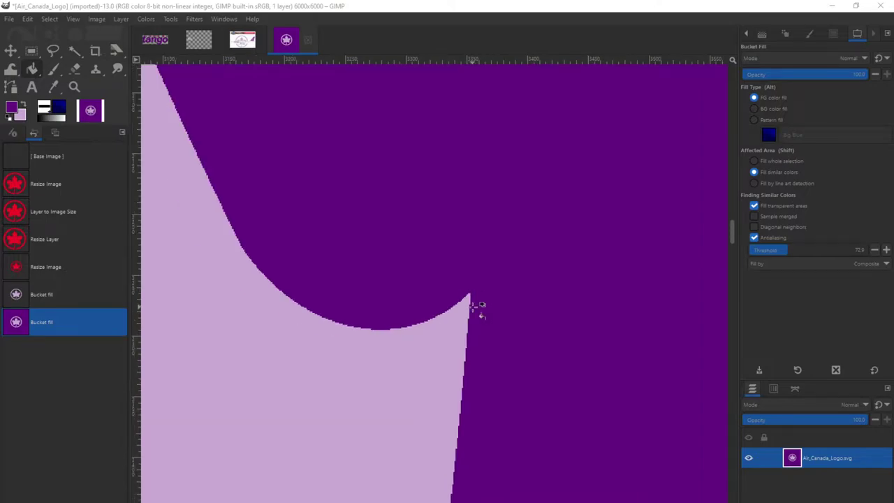
pyautogui.keyDown('ctrl'); pyautogui.scroll(-5, 475, 307); pyautogui.keyUp('ctrl')
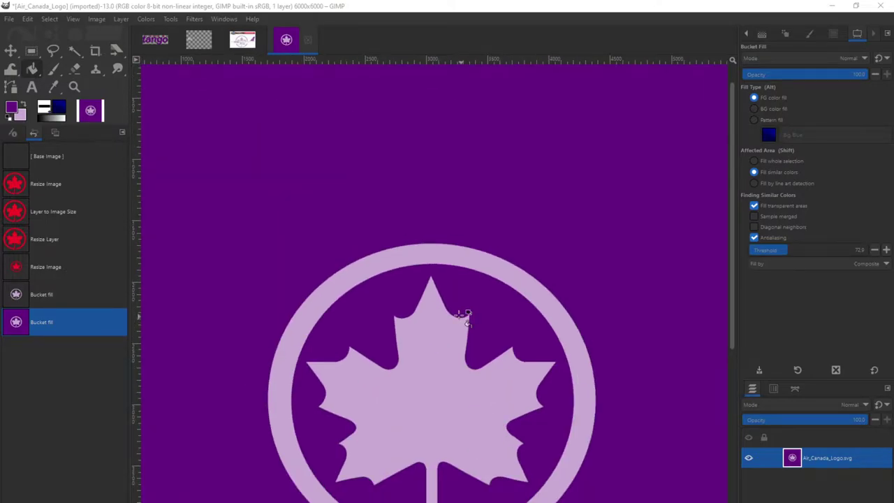
# Export the purple maple leaf image to the decals folder as Air_Canada_Logo.png with the offered PNG options
pyautogui.click(13, 26)
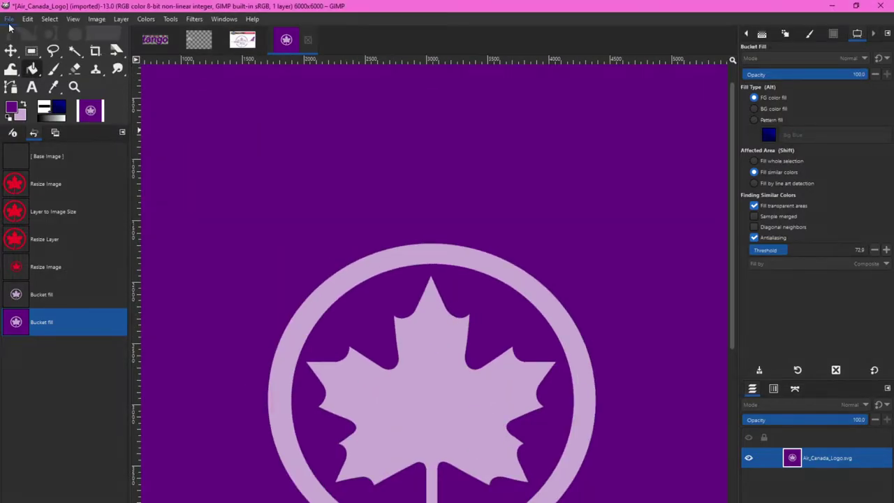
pyautogui.click(9, 19)
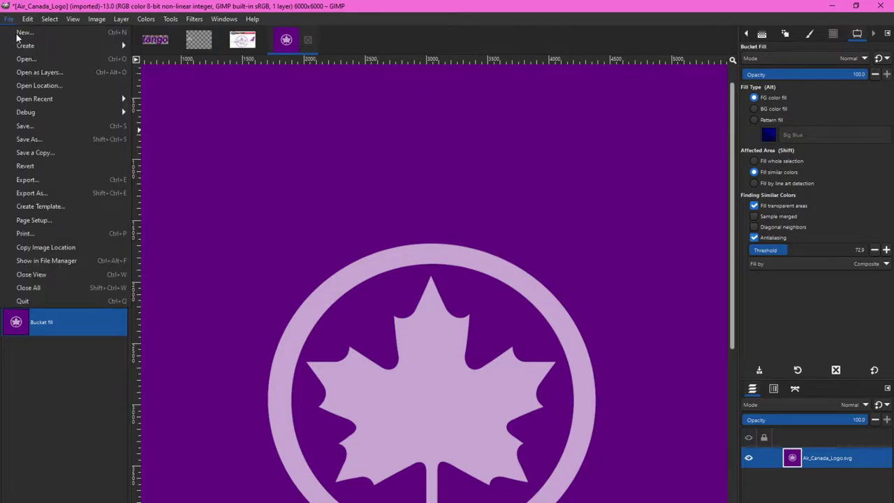
pyautogui.click(50, 193)
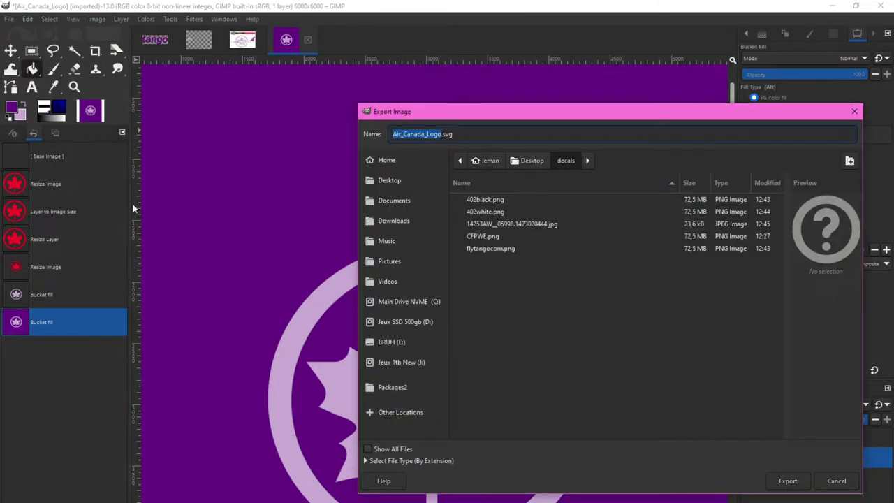
pyautogui.click(456, 134)
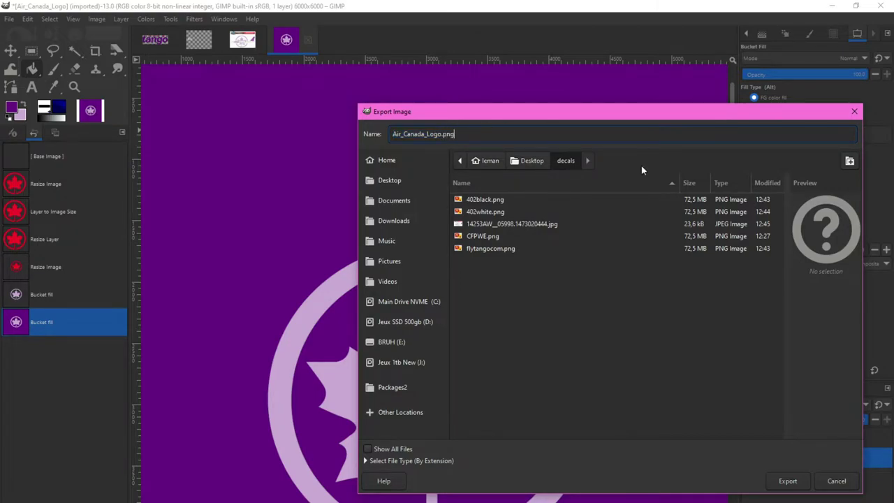
pyautogui.click(787, 481)
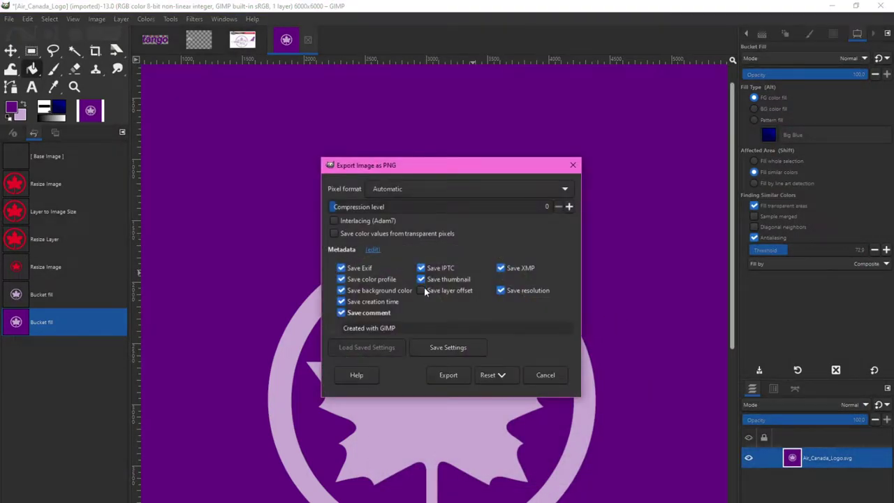
pyautogui.click(448, 375)
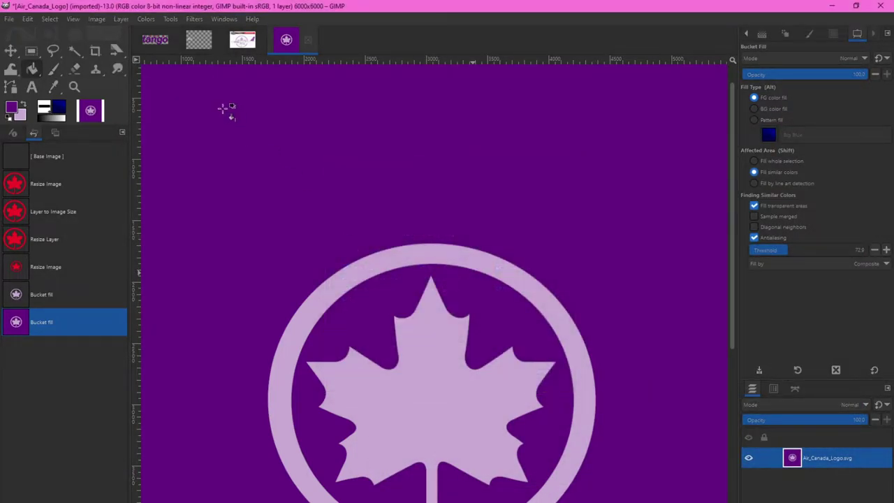
# Export the Tango logo image to the decals folder as Air_Canada_Tango_logo.png with the offered PNG options
pyautogui.click(145, 40)
pyautogui.click(10, 19)
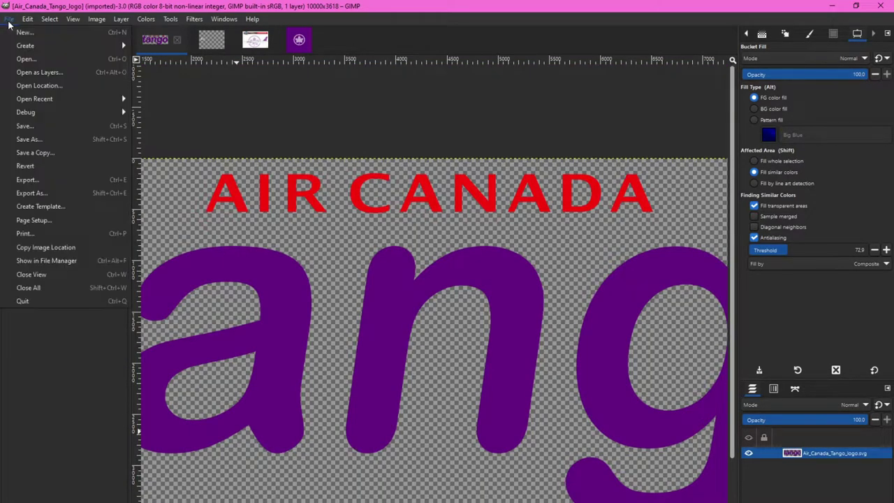
pyautogui.click(48, 195)
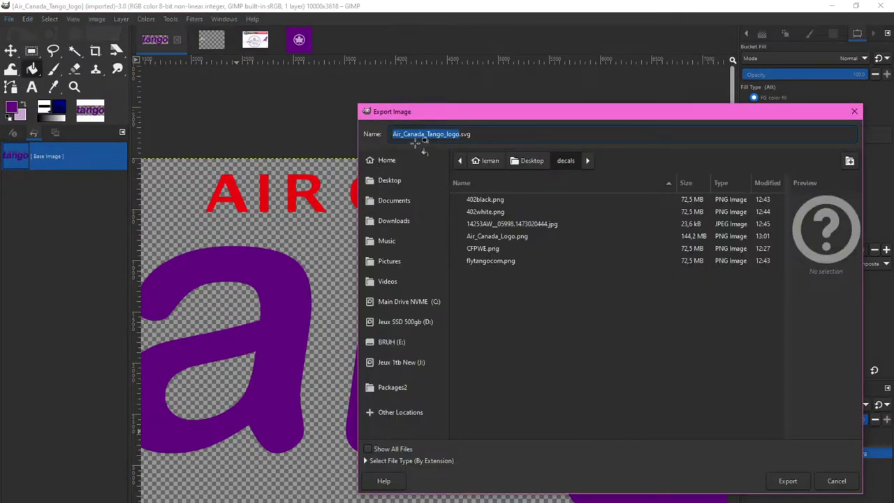
pyautogui.click(477, 135)
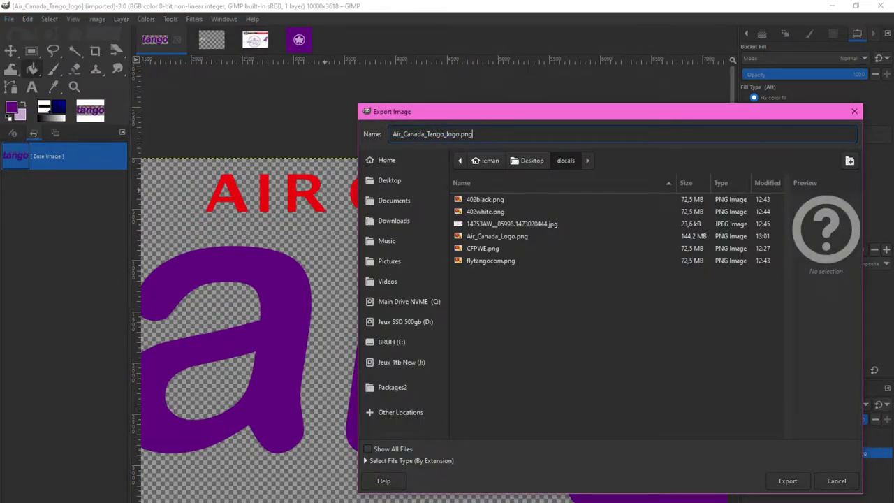
pyautogui.click(787, 481)
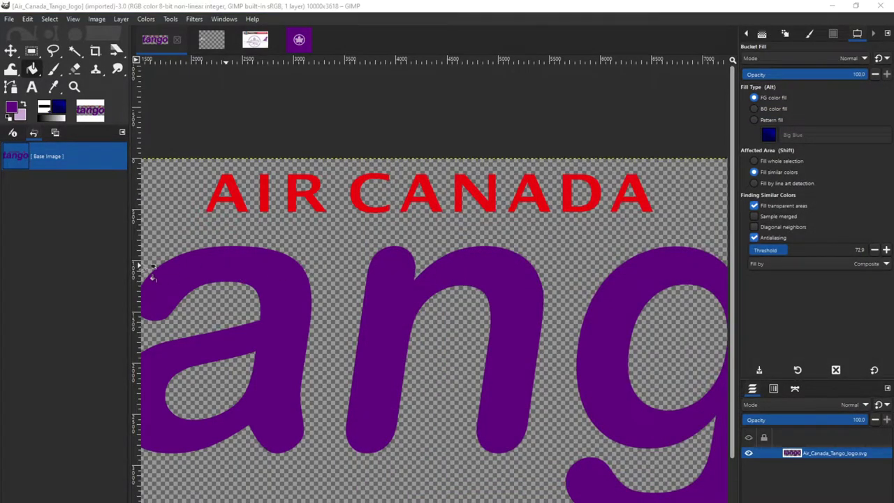
pyautogui.click(462, 375)
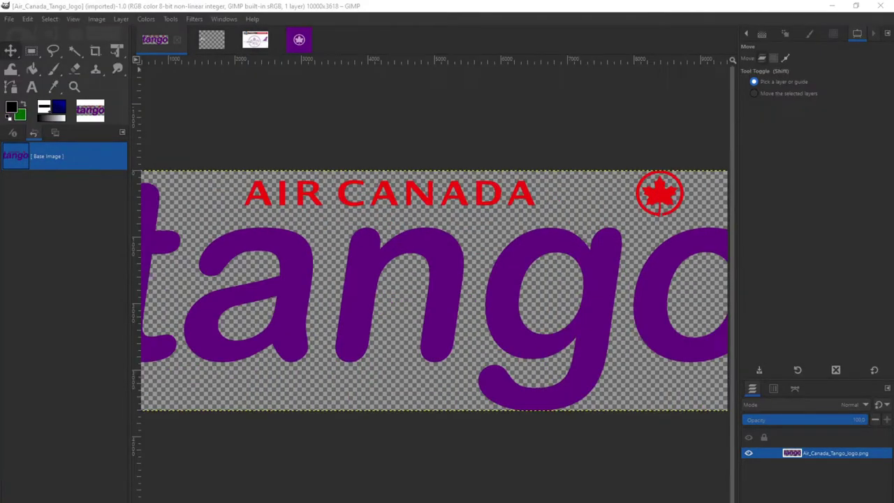
# Open FNX_A320_Fuselage - PUBLIC.psb from the fenix a320 paintkit folder on the Desktop, converting it to the built-in sRGB profile
pyautogui.click(9, 19)
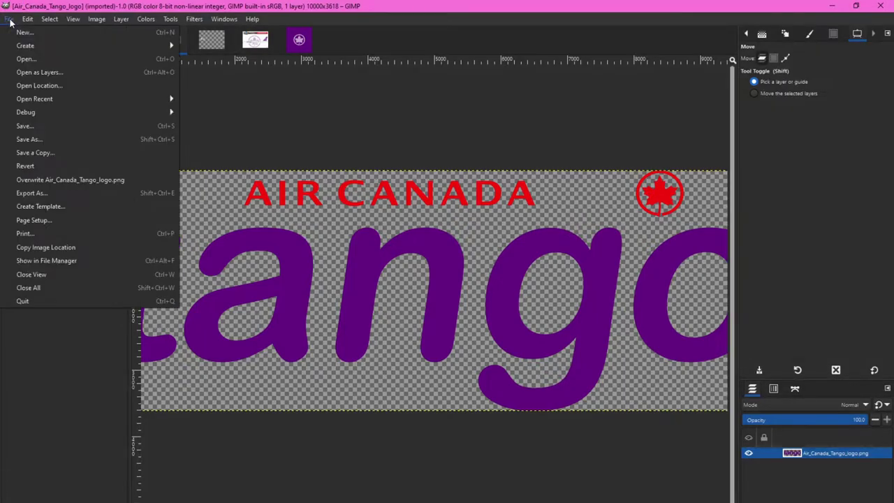
pyautogui.click(32, 59)
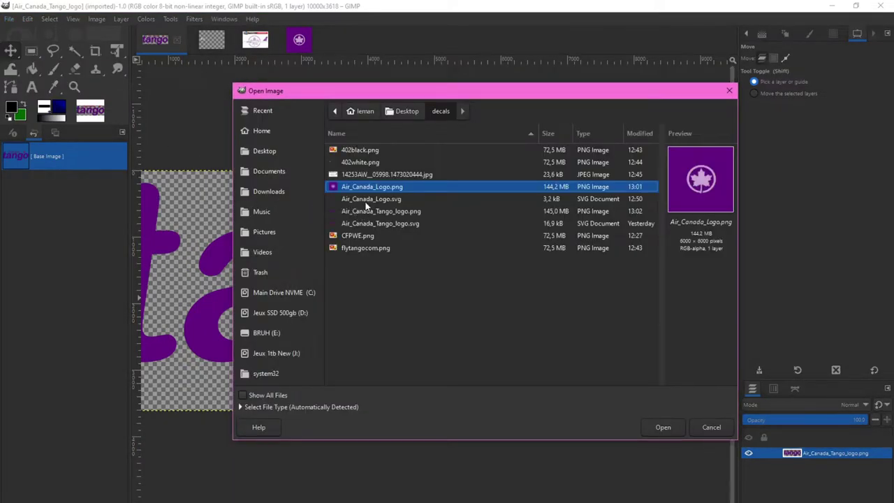
pyautogui.click(405, 112)
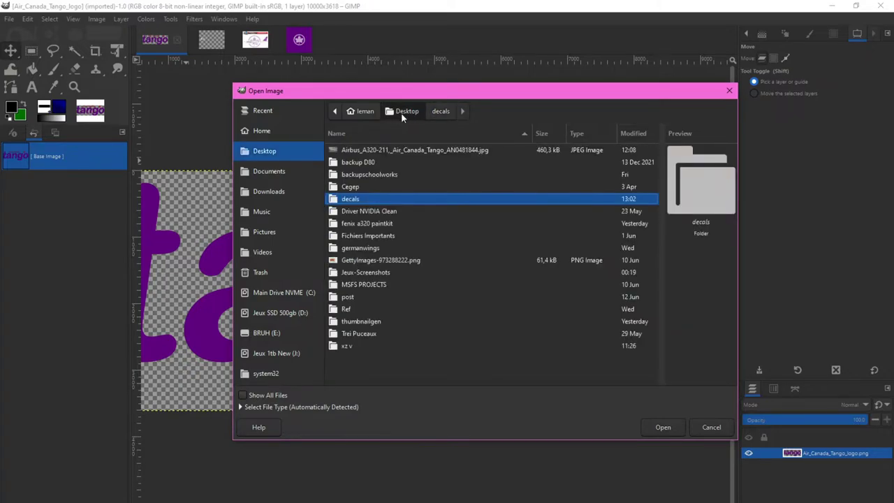
pyautogui.doubleClick(373, 224)
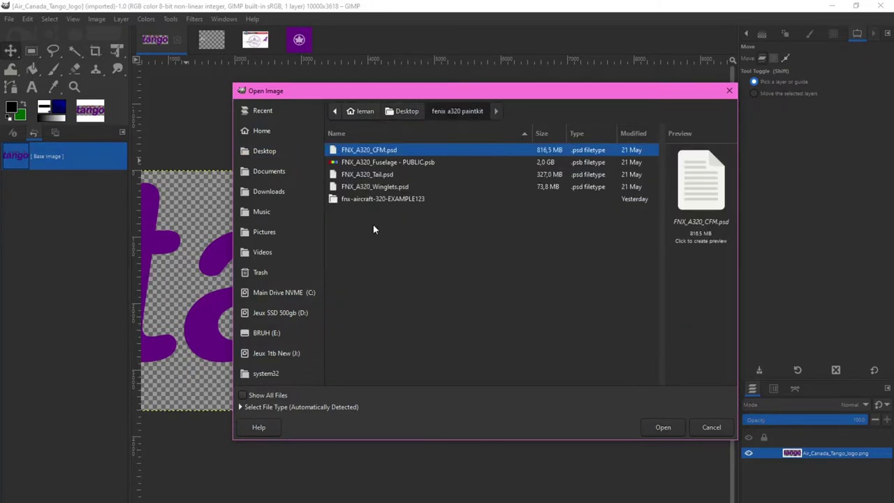
pyautogui.click(368, 162)
pyautogui.click(674, 428)
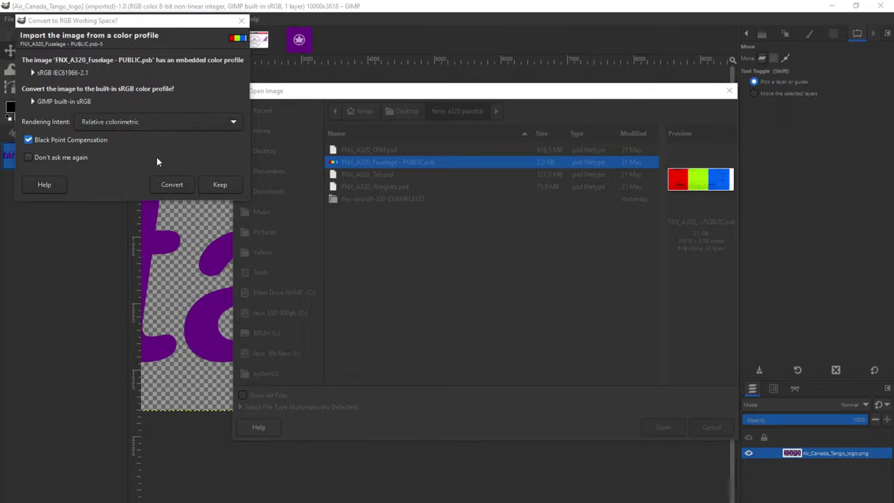
pyautogui.click(172, 184)
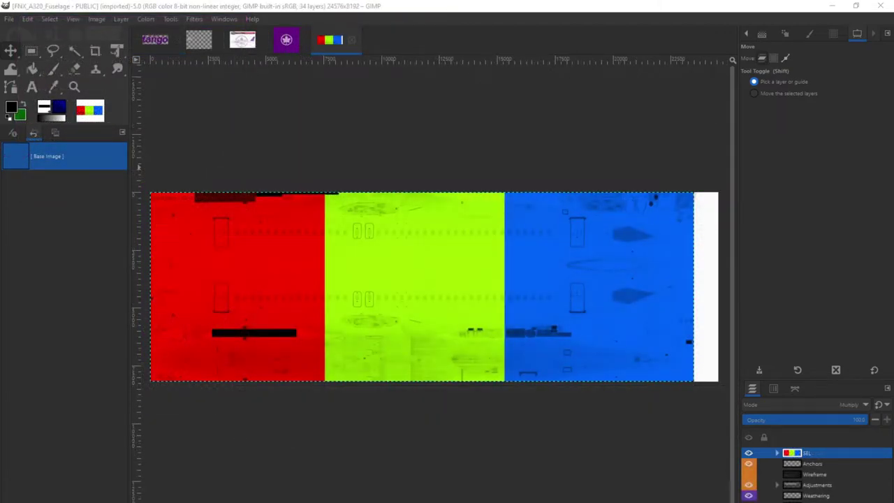
# Look over the red, green and blue fuselage sections, and hide the SEL layer group that colours them
pyautogui.click(316, 5)
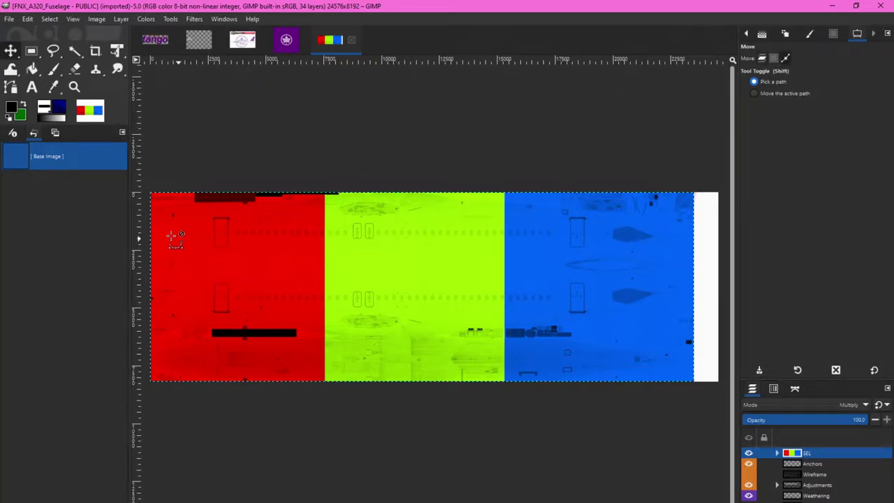
pyautogui.keyDown('ctrl'); pyautogui.scroll(1, 166, 213); pyautogui.keyUp('ctrl')
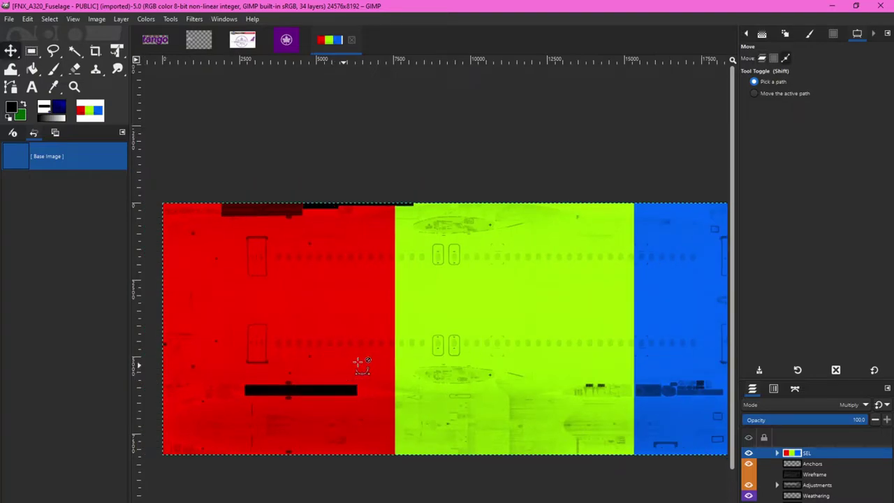
pyautogui.keyDown('ctrl'); pyautogui.scroll(1, 351, 366); pyautogui.keyUp('ctrl')
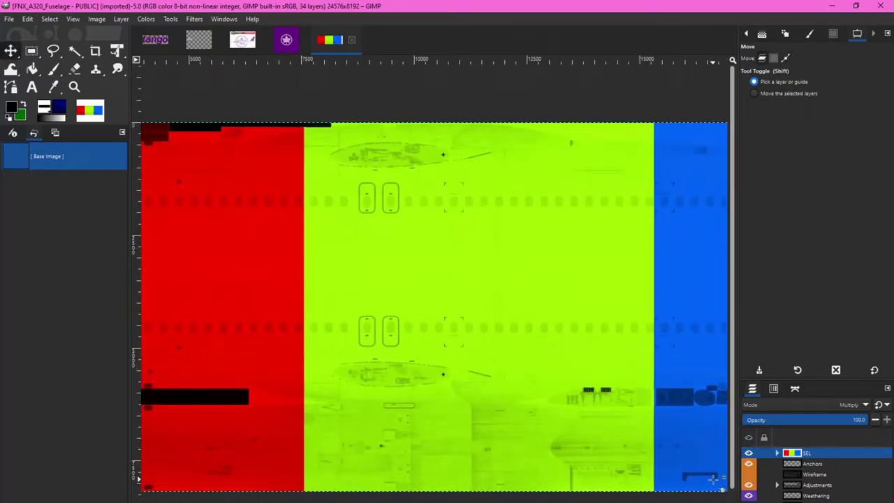
pyautogui.keyDown('ctrl'); pyautogui.scroll(-2, 252, 307); pyautogui.keyUp('ctrl')
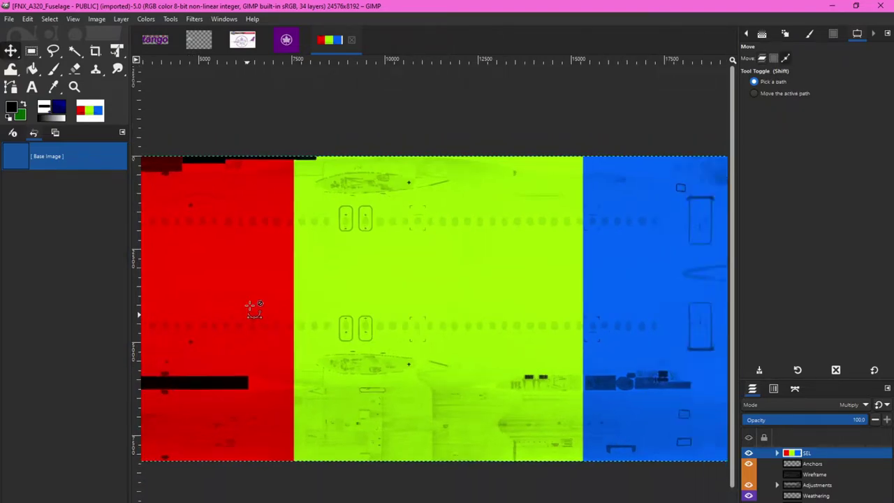
pyautogui.keyDown('ctrl'); pyautogui.scroll(2, 624, 314); pyautogui.keyUp('ctrl')
pyautogui.press('m')
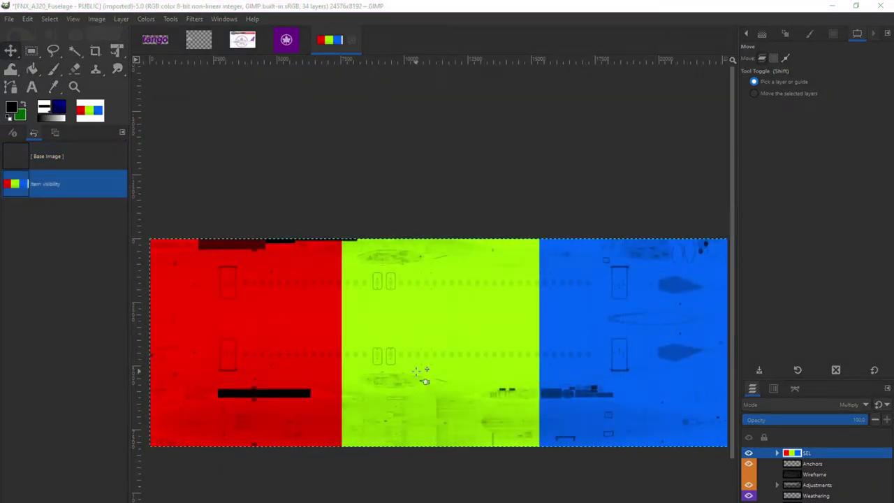
pyautogui.click(749, 457)
pyautogui.click(749, 455)
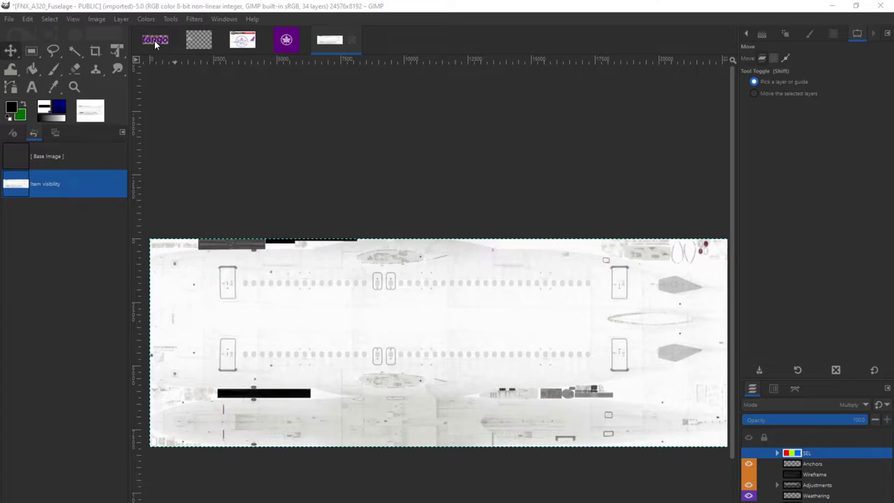
# Copy the Air_Canada_Tango_logo.png layer into the fuselage image and place it above the SEL group in the layer stack
pyautogui.hotkey('ctrl', 'z')
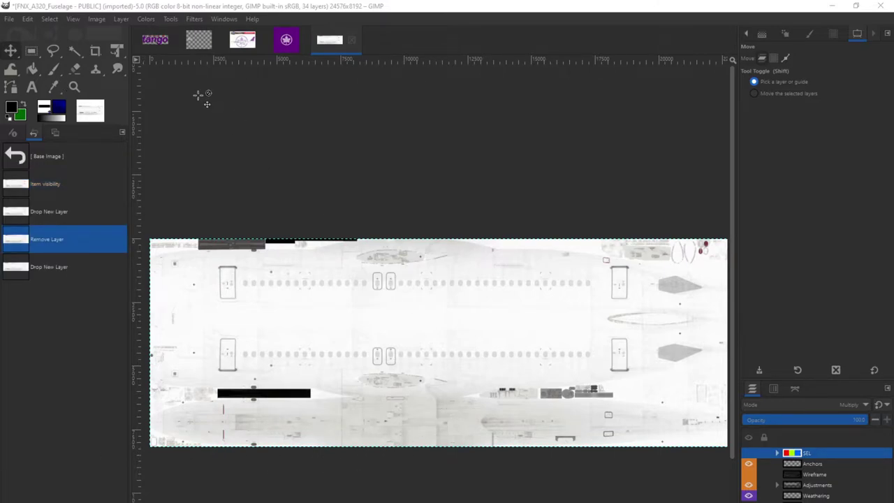
pyautogui.click(150, 41)
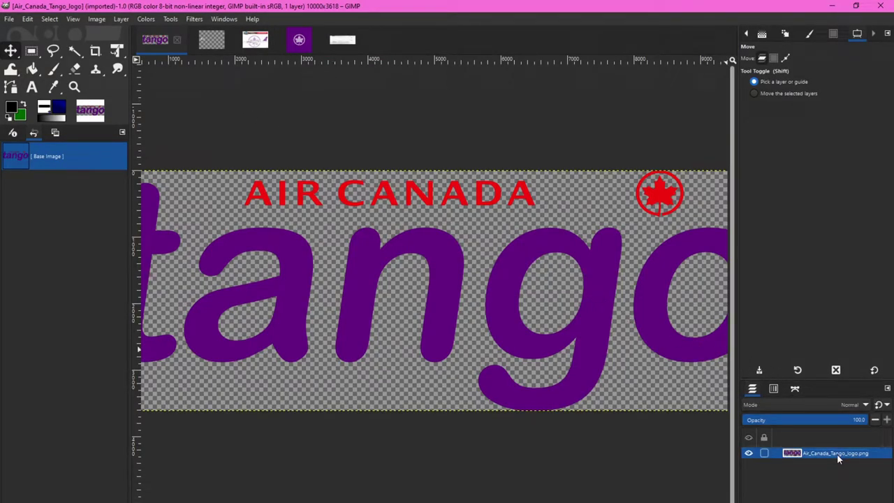
pyautogui.click(342, 40)
pyautogui.moveTo(296, 195); pyautogui.dragTo(249, 301)
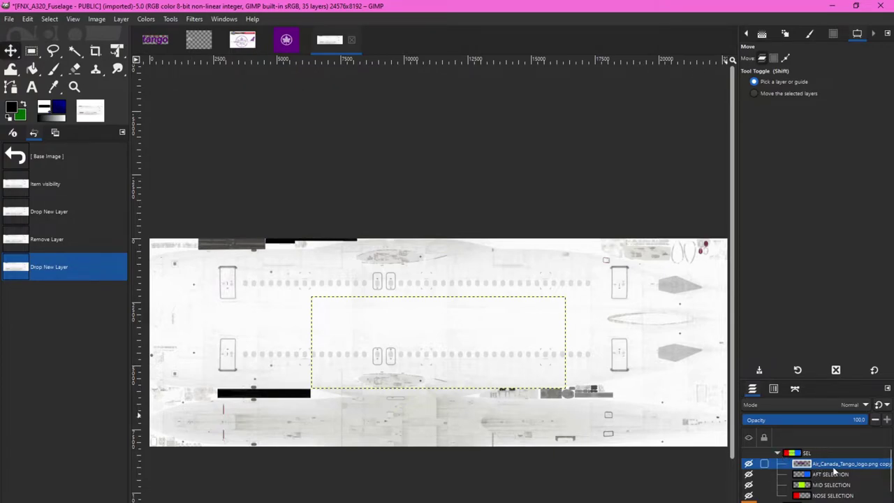
pyautogui.moveTo(831, 468); pyautogui.dragTo(792, 455)
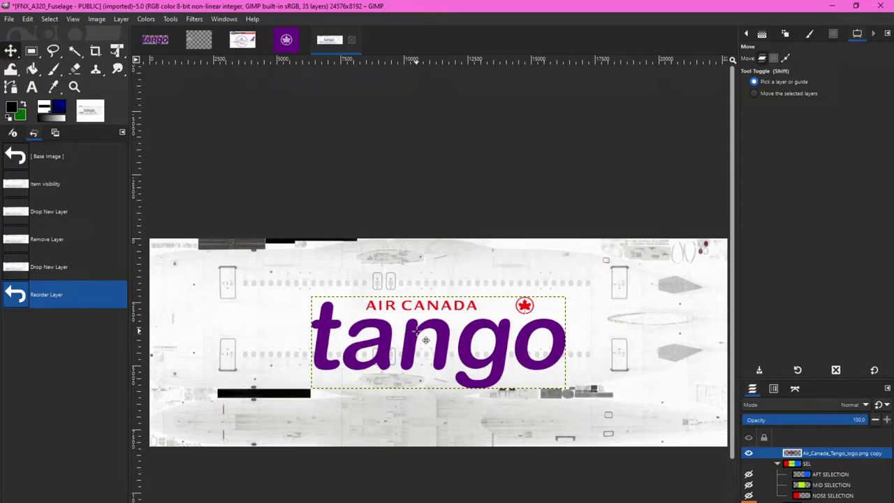
# Check the logo's placement on the Flickr reference photo and move the Tango logo over the lower window row of the fuselage
pyautogui.moveTo(331, 317); pyautogui.dragTo(207, 276)
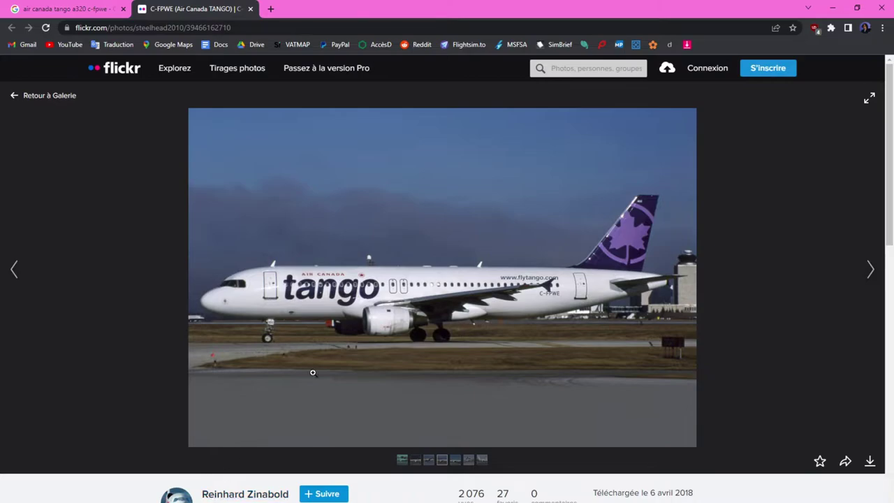
pyautogui.click(353, 228)
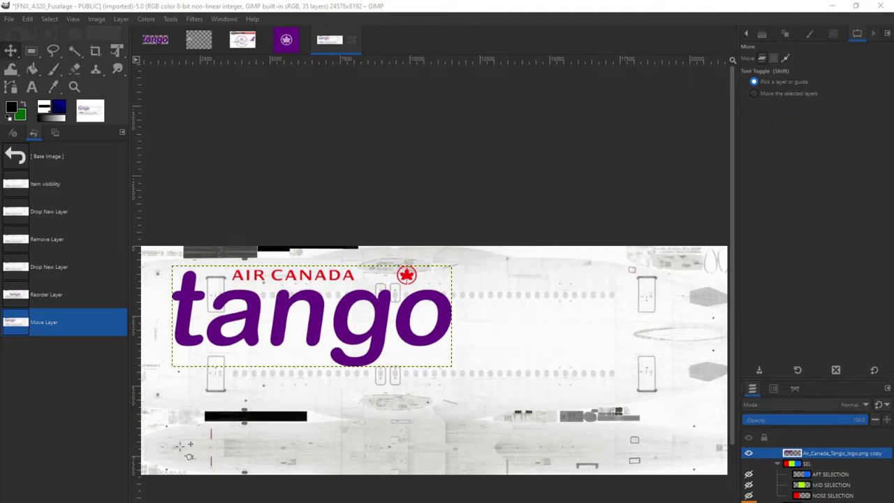
pyautogui.click(194, 324)
pyautogui.moveTo(215, 341); pyautogui.dragTo(274, 392)
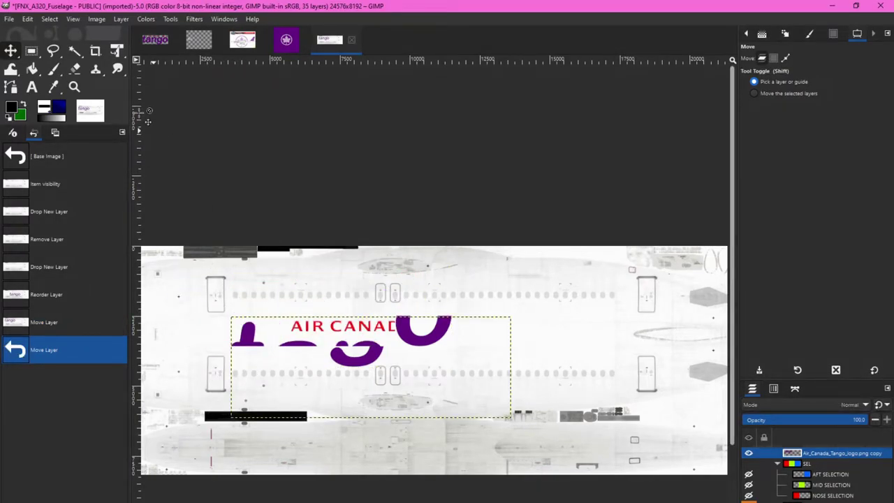
# Scale the Tango logo to about 4598 × 1664 px with its aspect kept, and move it onto the lower window row behind the front door
pyautogui.click(115, 51)
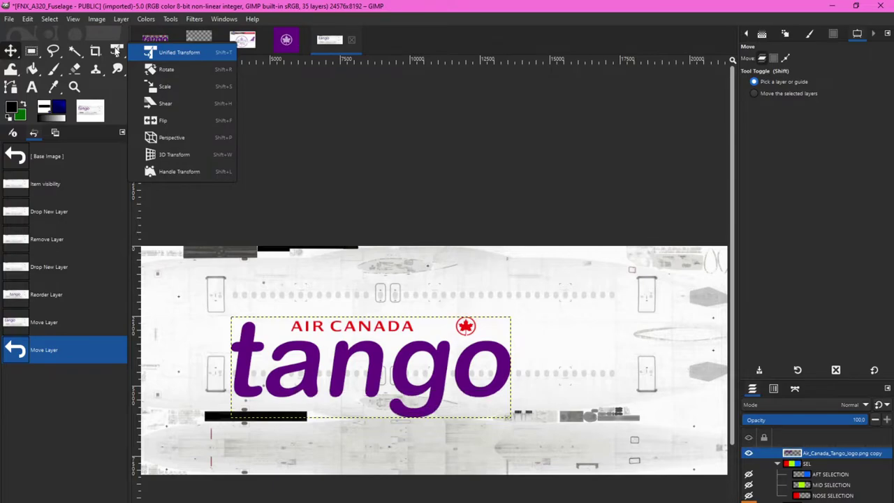
pyautogui.click(157, 86)
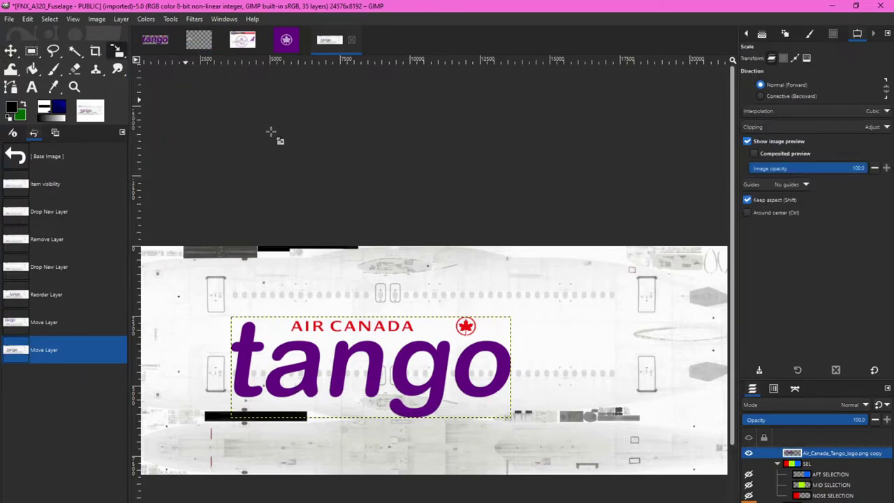
pyautogui.moveTo(501, 324); pyautogui.dragTo(355, 374)
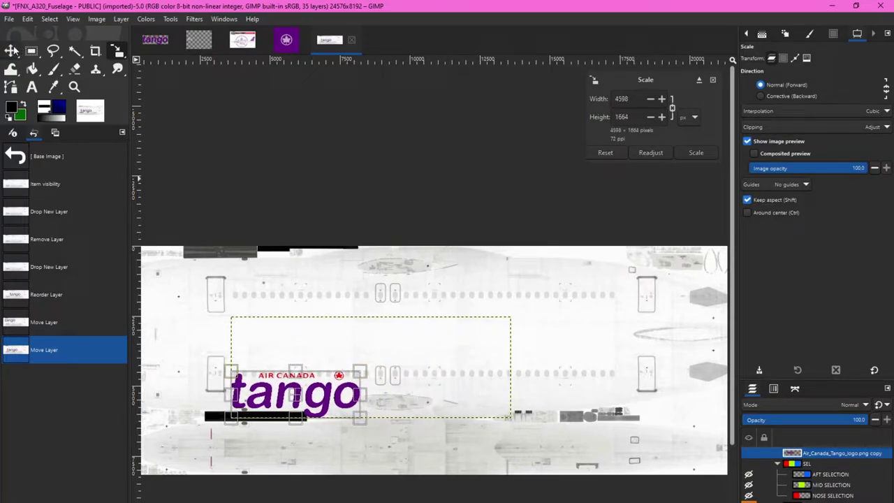
pyautogui.click(12, 47)
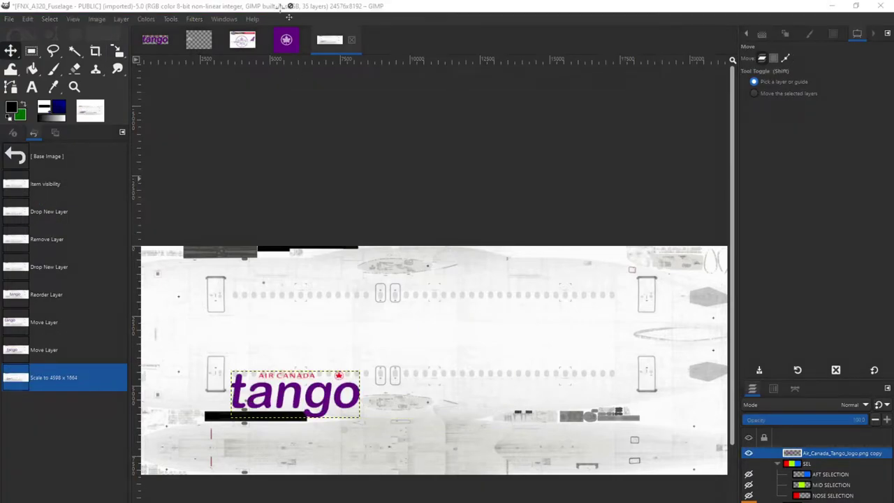
pyautogui.keyDown('ctrl'); pyautogui.scroll(3, 269, 400); pyautogui.keyUp('ctrl')
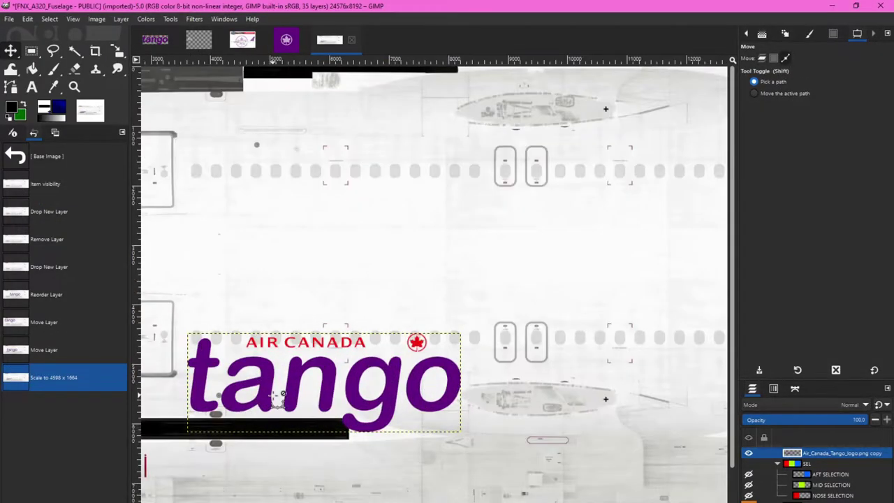
pyautogui.moveTo(269, 395); pyautogui.dragTo(279, 347)
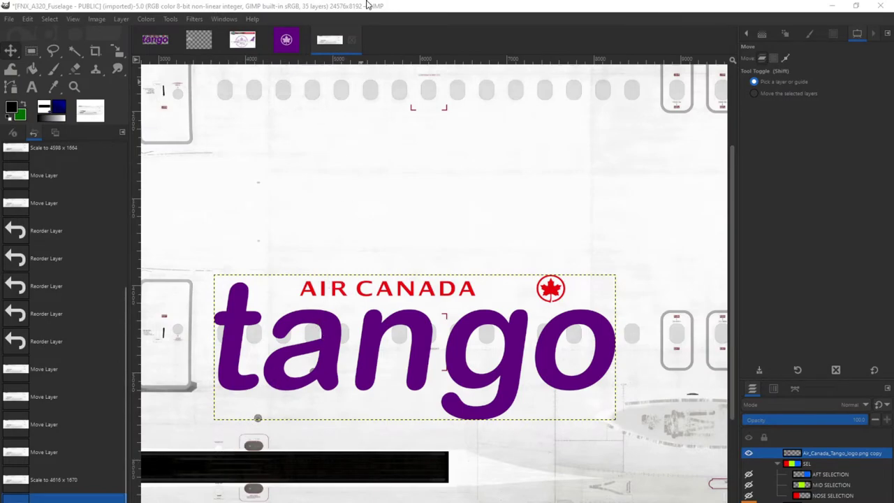
# Duplicate the placed Tango logo layer and rotate the copy 90° clockwise twice to turn it upside down
pyautogui.rightClick(825, 454)
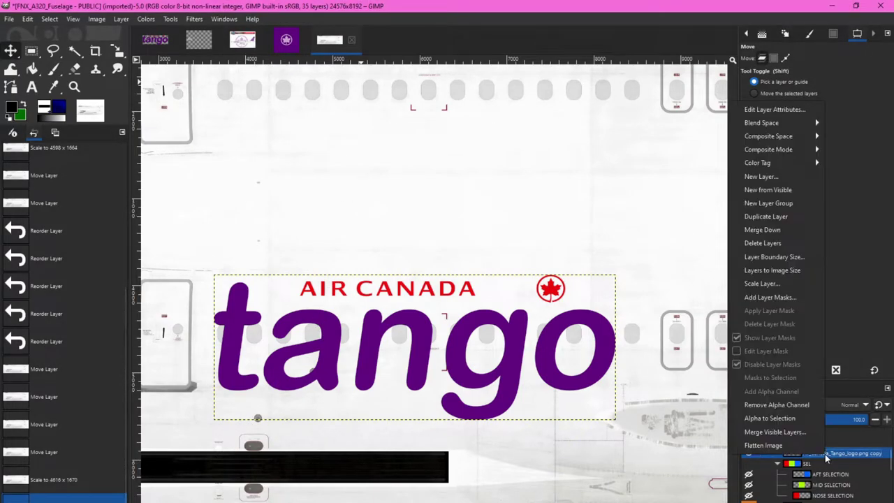
pyautogui.click(761, 218)
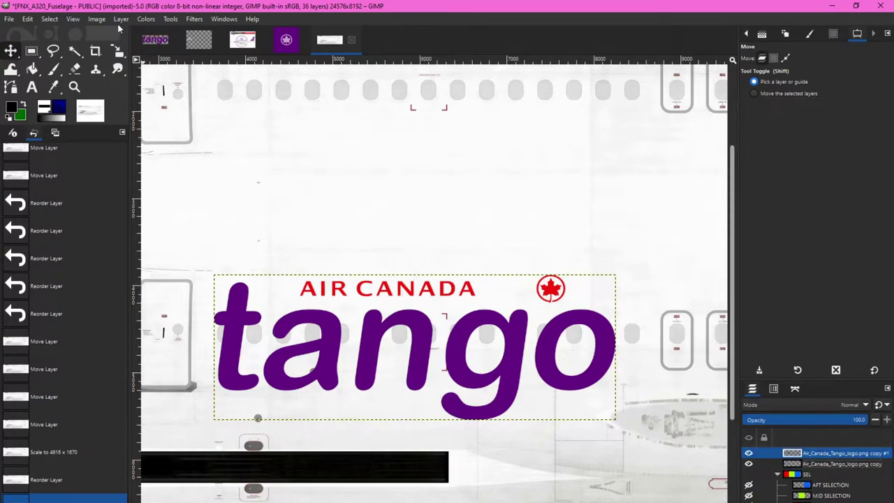
pyautogui.click(121, 19)
pyautogui.moveTo(213, 160)
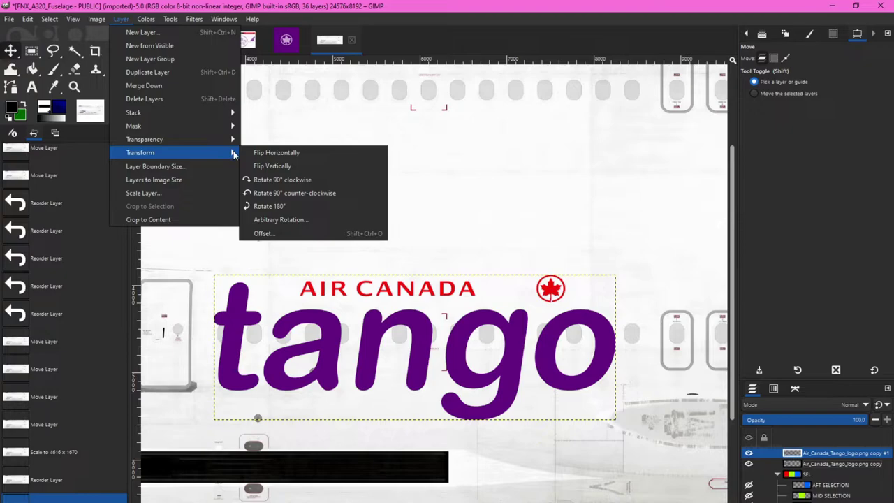
pyautogui.click(282, 181)
pyautogui.click(121, 19)
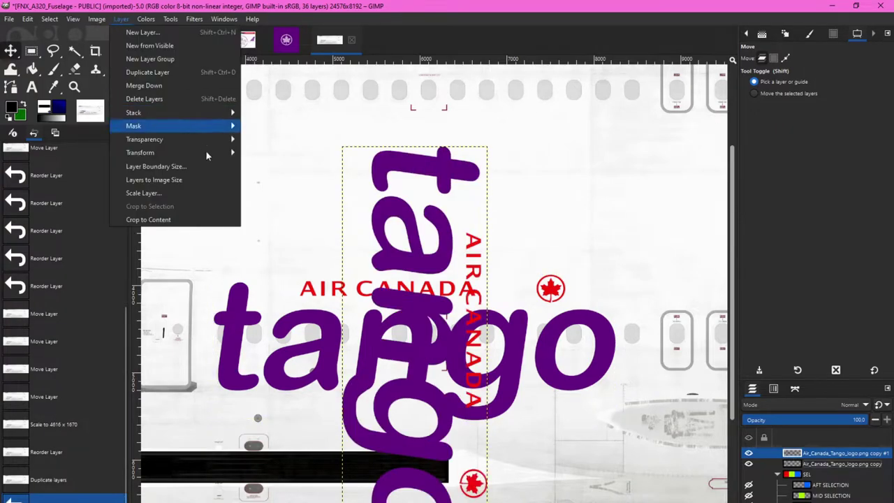
pyautogui.moveTo(202, 152)
pyautogui.click(280, 180)
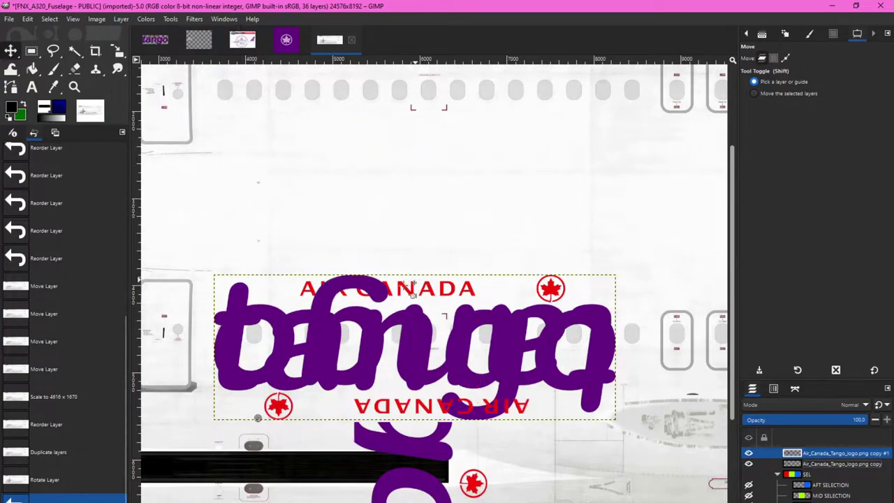
# Move the upside-down Tango logo copy onto the upper window row, aligned with the logo on the lower row
pyautogui.moveTo(362, 284); pyautogui.dragTo(352, 202)
pyautogui.scroll(3, 352, 206)
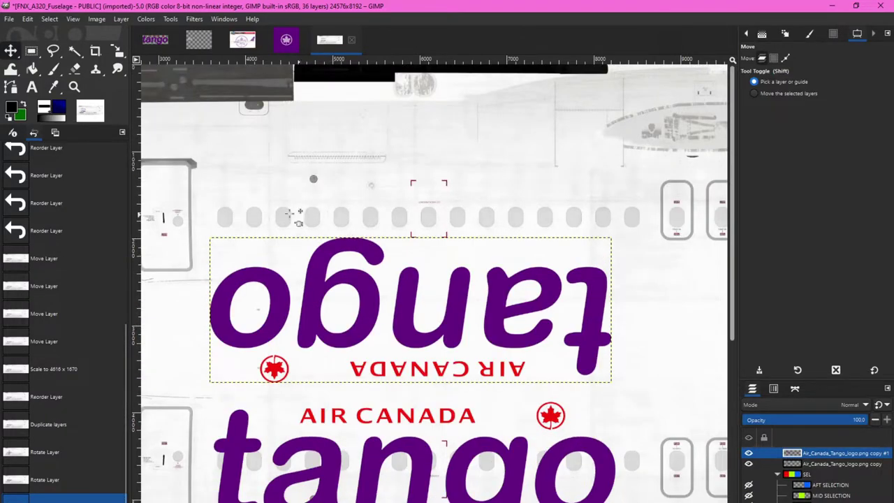
pyautogui.keyDown('ctrl'); pyautogui.scroll(-1, 265, 216); pyautogui.keyUp('ctrl')
pyautogui.keyDown('ctrl'); pyautogui.scroll(1, 237, 244); pyautogui.keyUp('ctrl')
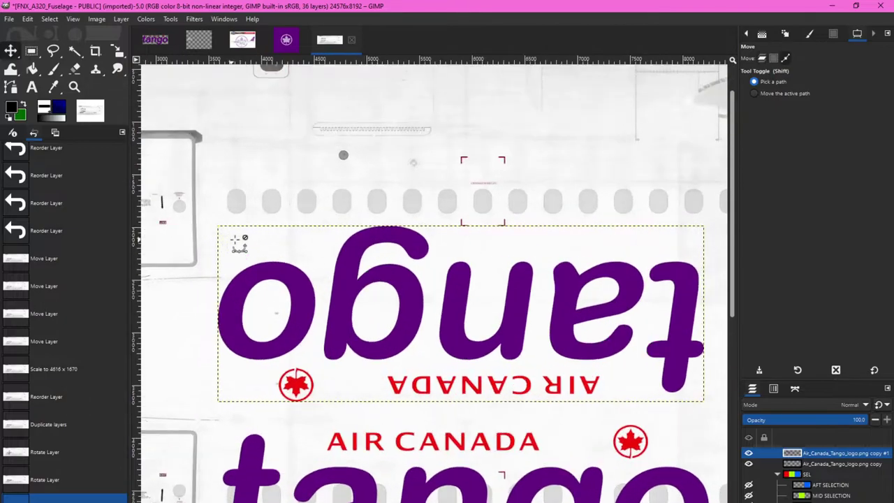
pyautogui.moveTo(238, 245); pyautogui.dragTo(257, 193)
pyautogui.keyDown('ctrl'); pyautogui.scroll(-1, 257, 192); pyautogui.keyUp('ctrl')
pyautogui.keyDown('ctrl'); pyautogui.scroll(3, 599, 214); pyautogui.keyUp('ctrl')
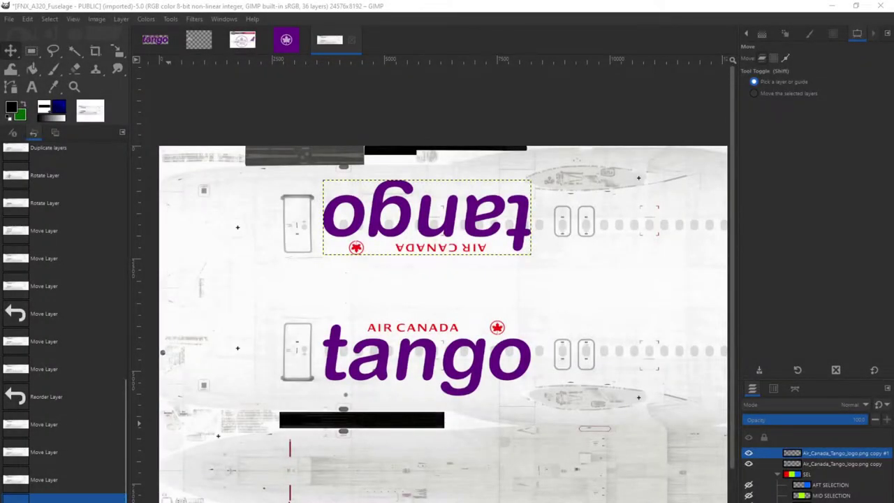
pyautogui.scroll(5, 90, 279)
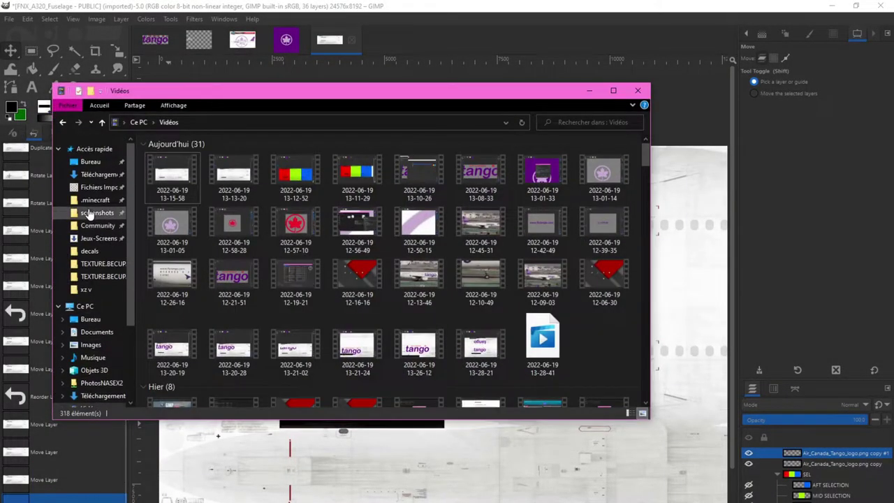
# Add the 402black image from the desktop's decals folder to the fuselage image as a new layer
pyautogui.click(93, 161)
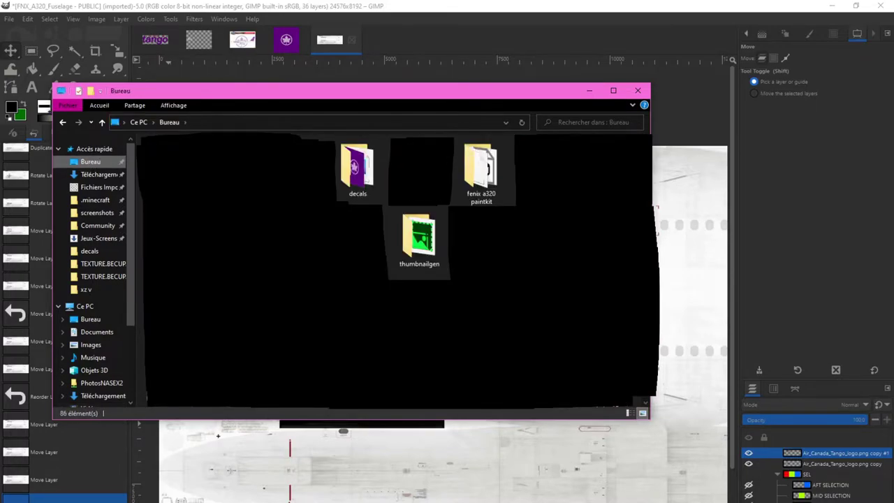
pyautogui.click(368, 180)
pyautogui.doubleClick(368, 180)
pyautogui.moveTo(159, 166); pyautogui.dragTo(354, 437)
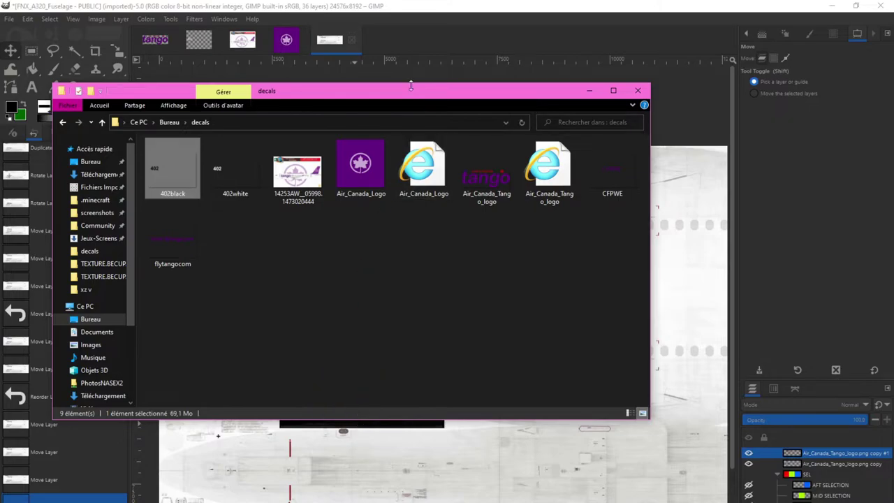
pyautogui.click(412, 4)
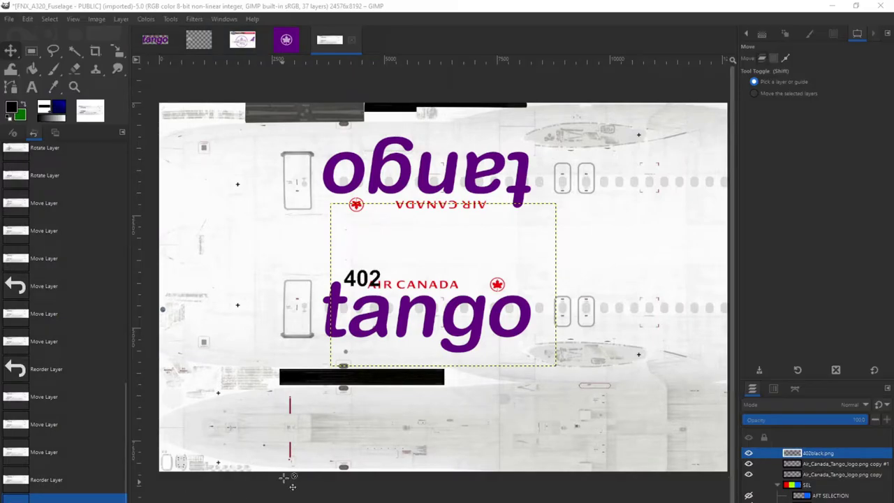
# Move the 402 decal onto the belly beside the nose gear doors and scale it to 3389 × 2452 px with its aspect kept
pyautogui.click(360, 283)
pyautogui.moveTo(360, 282); pyautogui.dragTo(311, 431)
pyautogui.keyDown('ctrl'); pyautogui.scroll(5, 307, 426); pyautogui.keyUp('ctrl')
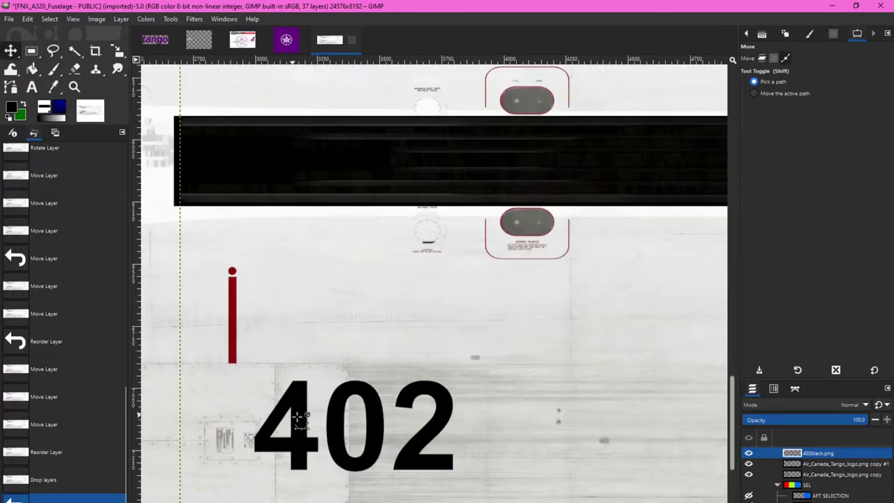
pyautogui.keyDown('ctrl'); pyautogui.scroll(1, 298, 417); pyautogui.keyUp('ctrl')
pyautogui.moveTo(299, 417); pyautogui.dragTo(279, 398)
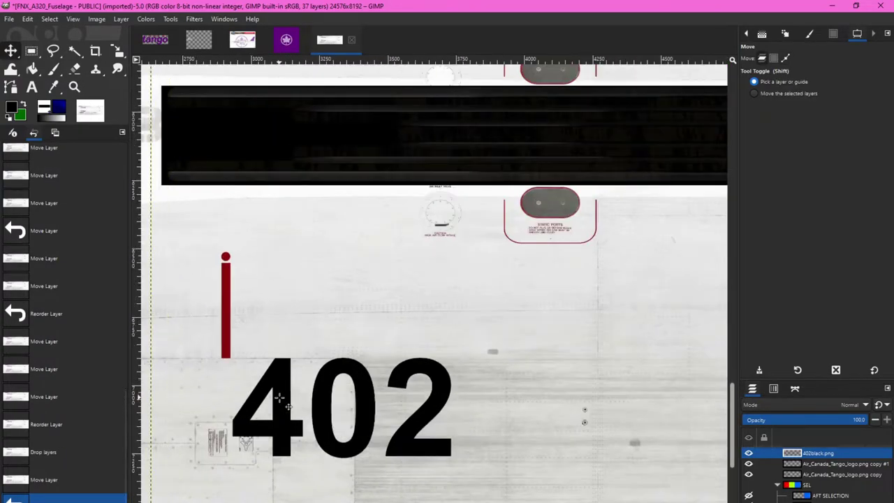
pyautogui.keyDown('ctrl'); pyautogui.scroll(-1, 307, 202); pyautogui.keyUp('ctrl')
pyautogui.hotkey('shift', 's')
pyautogui.moveTo(249, 319); pyautogui.dragTo(576, 478)
pyautogui.press('Return')
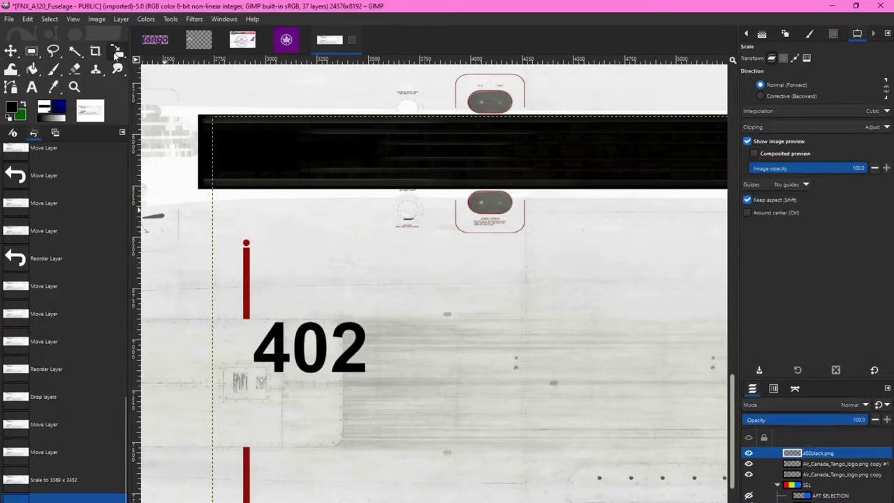
# Scale the 402 decal to 2034 × 1472 px, reposition it by the nose gear doors, and check the nose gear on the Flickr reference photo
pyautogui.moveTo(230, 429); pyautogui.dragTo(508, 411)
pyautogui.press('Return')
pyautogui.press('m')
pyautogui.moveTo(559, 433); pyautogui.dragTo(319, 324)
pyautogui.hotkey('alt', 'Tab')
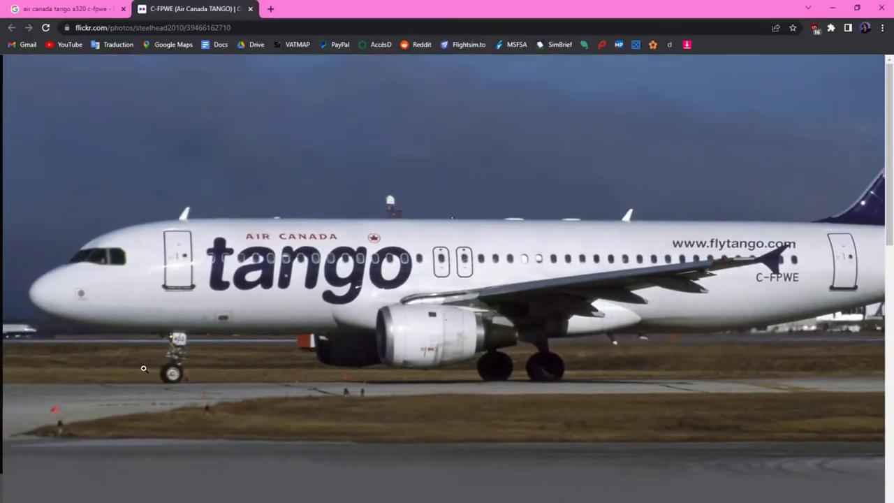
pyautogui.hotkey('alt', 'Tab')
# Scale the 402 decal to 1627 × 1177 px and again to 1532 × 1108 px, moving it onto the upper nose gear door
pyautogui.moveTo(253, 210); pyautogui.dragTo(335, 285)
pyautogui.press('Return')
pyautogui.press('m')
pyautogui.moveTo(310, 345); pyautogui.dragTo(240, 318)
pyautogui.hotkey('shift', 's')
pyautogui.moveTo(280, 259); pyautogui.dragTo(299, 273)
pyautogui.press('Return')
pyautogui.press('m')
pyautogui.moveTo(296, 330); pyautogui.dragTo(280, 321)
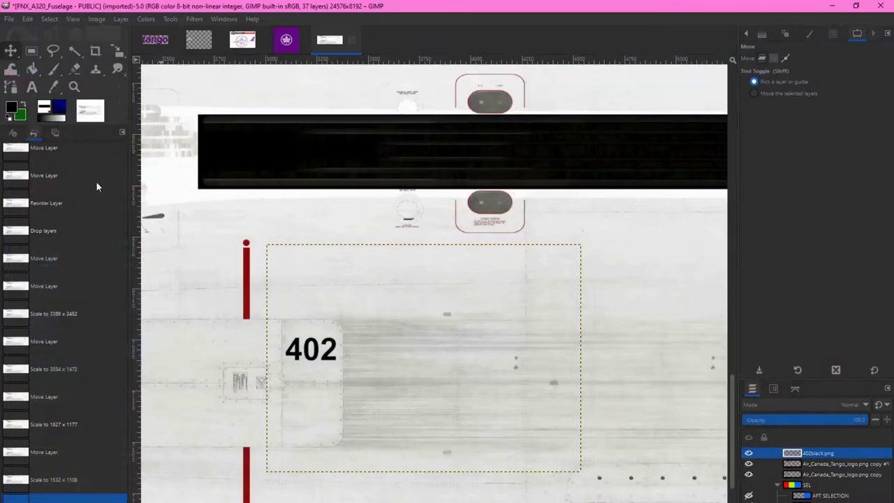
# Scale the 402 decal to 1492 × 1079 px and again to 1438 × 1041 px, and adjust its position on the upper nose gear door
pyautogui.hotkey('shift', 's')
pyautogui.moveTo(277, 262); pyautogui.dragTo(289, 264)
pyautogui.press('Return')
pyautogui.press('m')
pyautogui.hotkey('shift', 's')
pyautogui.press('Return')
pyautogui.press('m')
pyautogui.keyDown('ctrl'); pyautogui.scroll(1, 275, 358); pyautogui.keyUp('ctrl')
pyautogui.moveTo(276, 359); pyautogui.dragTo(264, 354)
# Duplicate the 402black.png layer, rotate the copy 90° twice to turn it upside down, and place it on the opposite nose gear door
pyautogui.rightClick(814, 452)
pyautogui.click(754, 217)
pyautogui.moveTo(328, 345); pyautogui.dragTo(329, 435)
pyautogui.click(121, 19)
pyautogui.click(279, 177)
pyautogui.click(121, 19)
pyautogui.click(280, 178)
pyautogui.moveTo(586, 458); pyautogui.dragTo(320, 437)
pyautogui.hotkey('shift', 'ctrl', 'j')
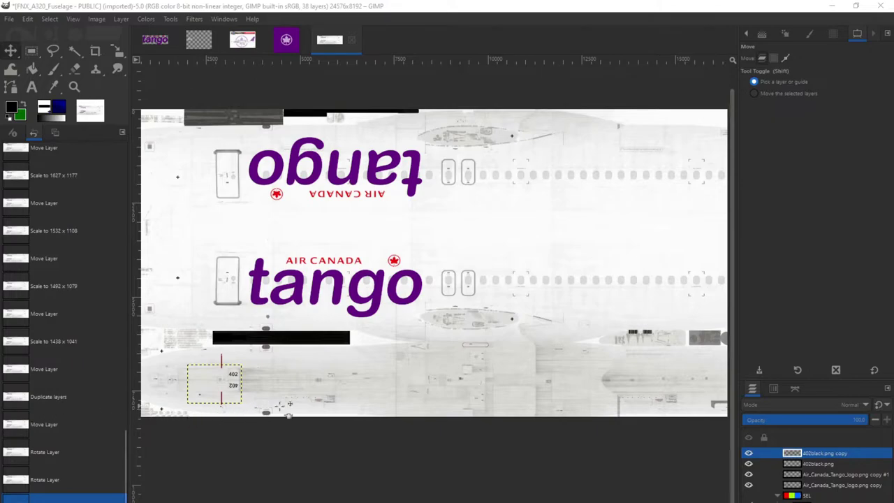
# Look through the Details #1 layers and examine the rear fuselage markings on the Flickr reference photo
pyautogui.scroll(-1, 859, 457)
pyautogui.click(778, 468)
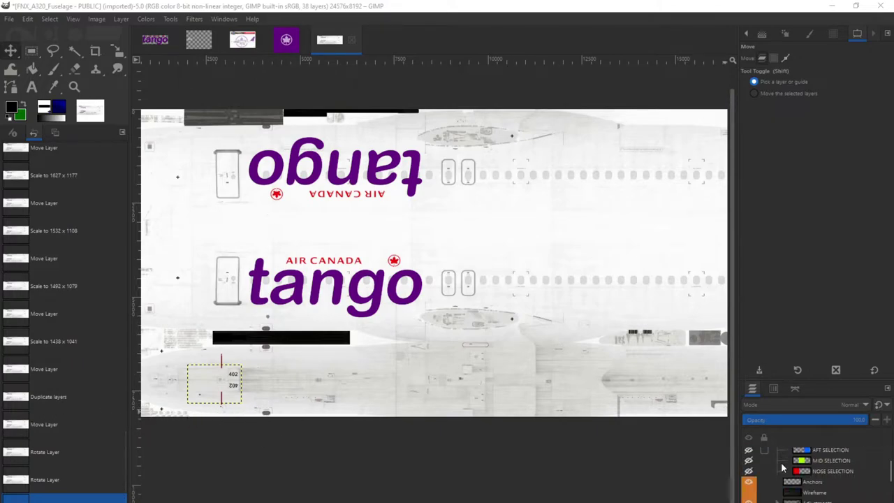
pyautogui.click(778, 468)
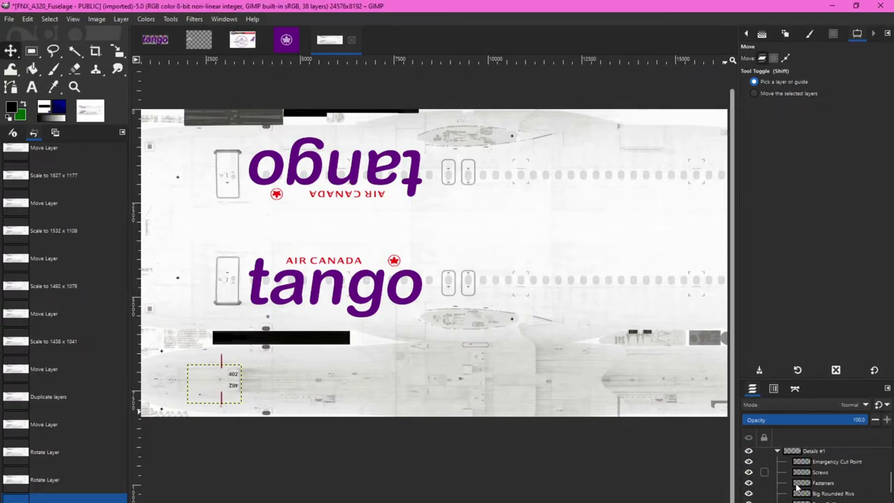
pyautogui.scroll(1, 796, 487)
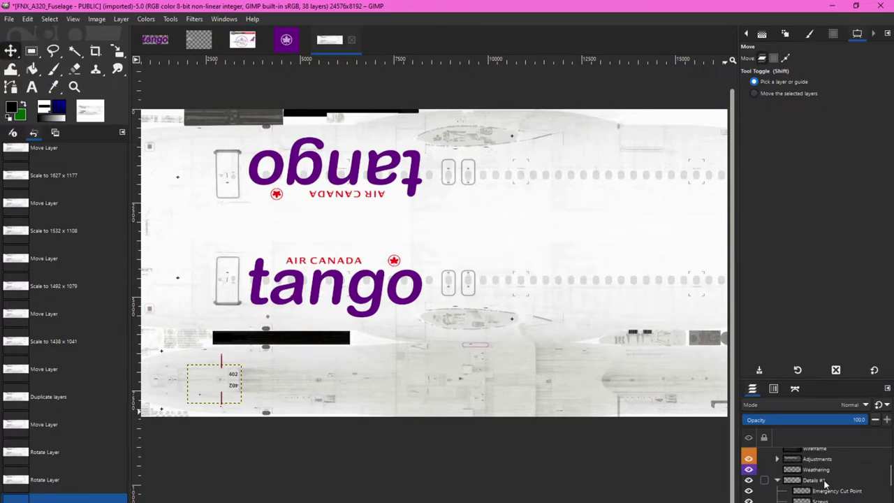
pyautogui.scroll(-3, 828, 488)
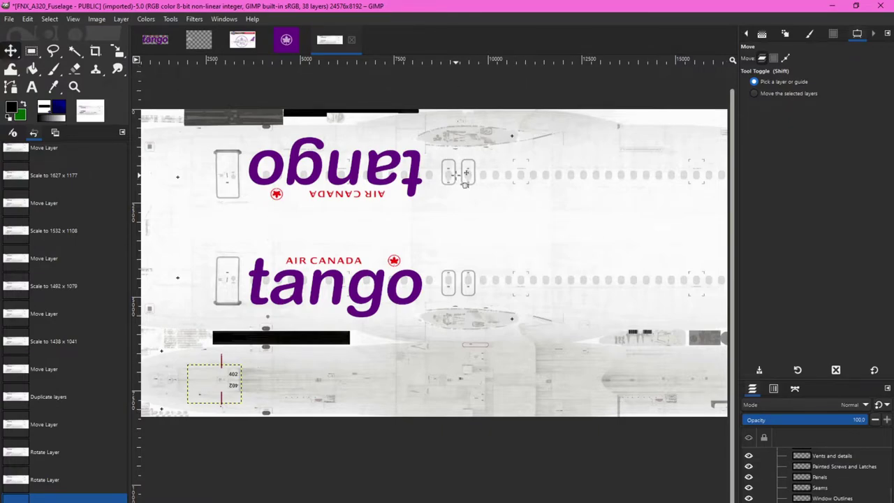
pyautogui.keyDown('ctrl'); pyautogui.scroll(2, 456, 173); pyautogui.keyUp('ctrl')
pyautogui.hotkey('alt', 'Tab')
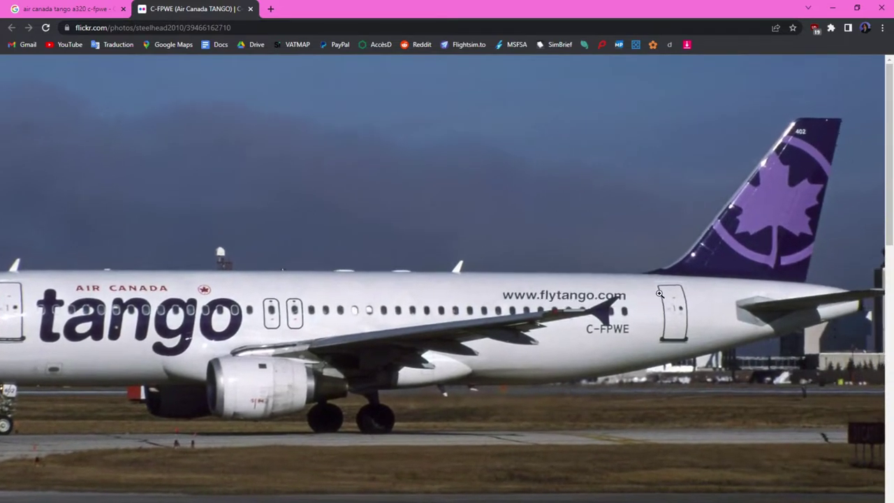
pyautogui.rightClick(719, 305)
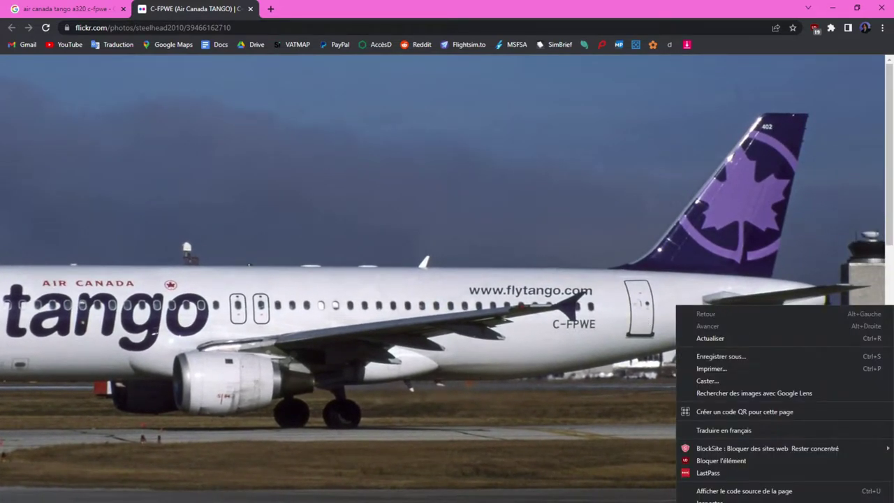
pyautogui.hotkey('alt', 'Tab')
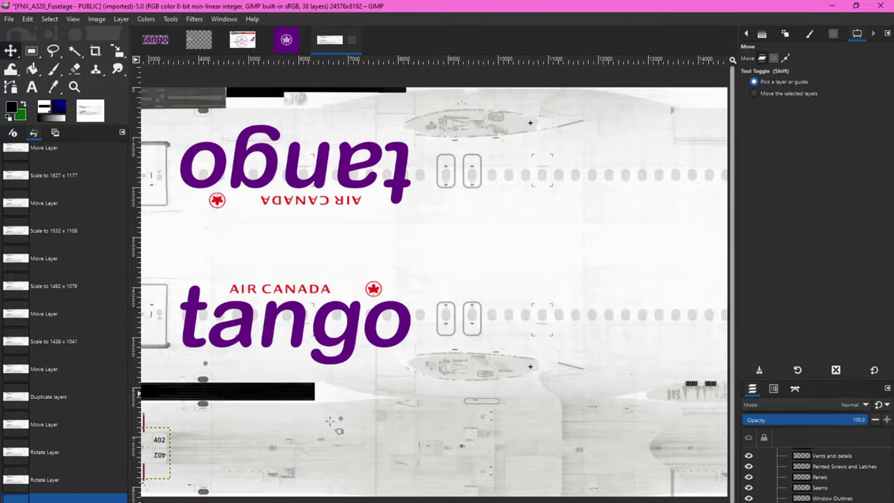
# Compare the flight recorders placard ahead of the upper tailplane root with the same area in the Air Canada Tango A320 reference photo
pyautogui.keyDown('ctrl'); pyautogui.scroll(3, 509, 370); pyautogui.keyUp('ctrl')
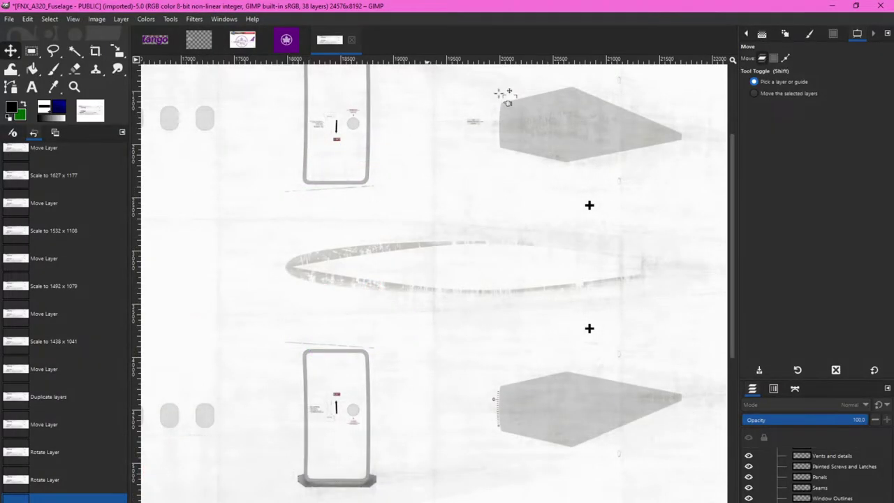
pyautogui.keyDown('ctrl'); pyautogui.scroll(2, 500, 105); pyautogui.keyUp('ctrl')
pyautogui.keyDown('ctrl'); pyautogui.scroll(2, 500, 94); pyautogui.keyUp('ctrl')
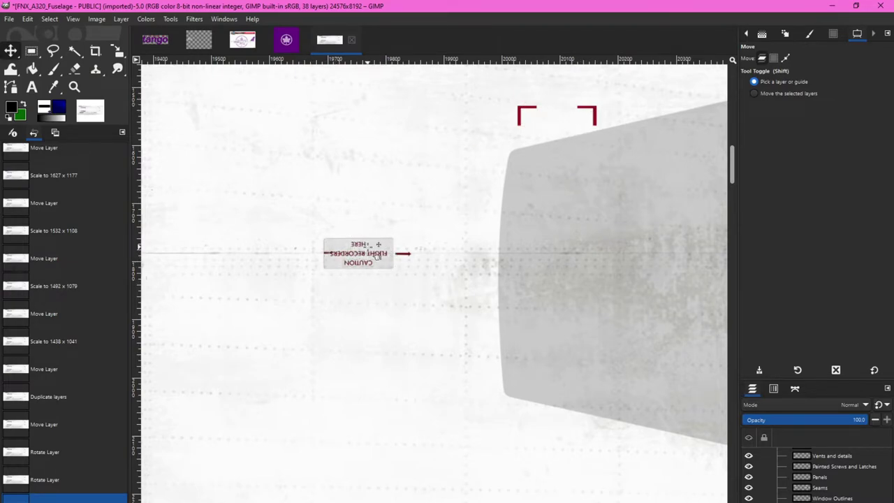
pyautogui.hotkey('alt', 'Tab')
pyautogui.scroll(6, 127, 264)
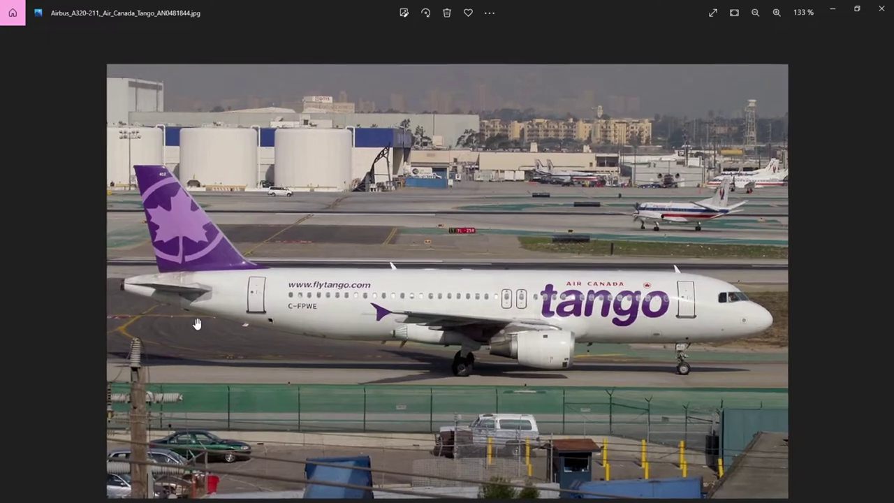
pyautogui.scroll(6, 127, 264)
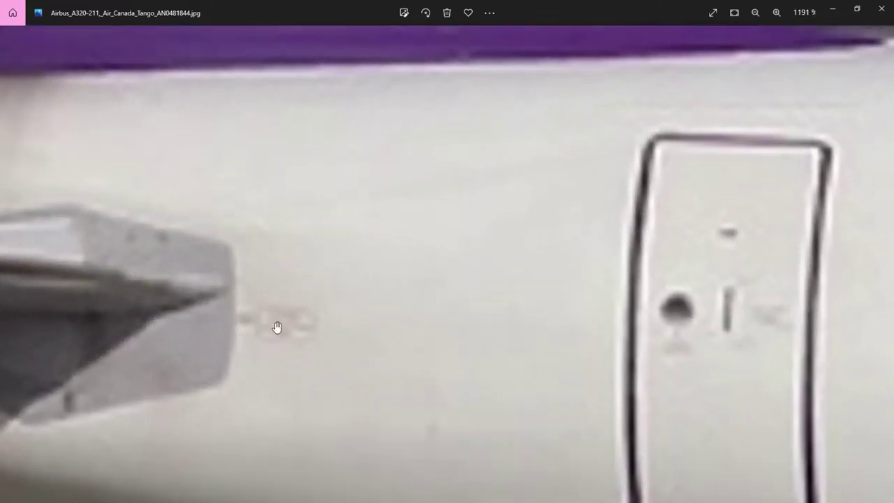
pyautogui.hotkey('alt', 'Tab')
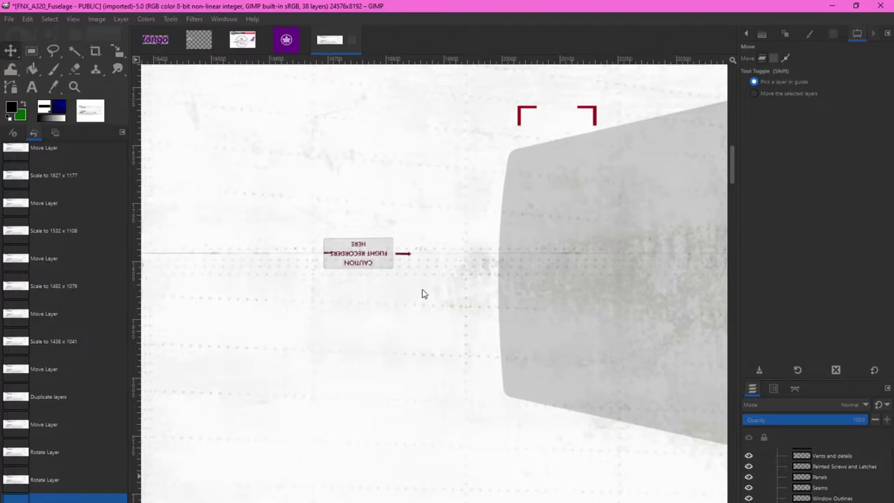
# Erase the red corner marks beside the upper tailplane root on the Decals layer, using the Paintbrush in Erase mode
pyautogui.scroll(-3, 836, 487)
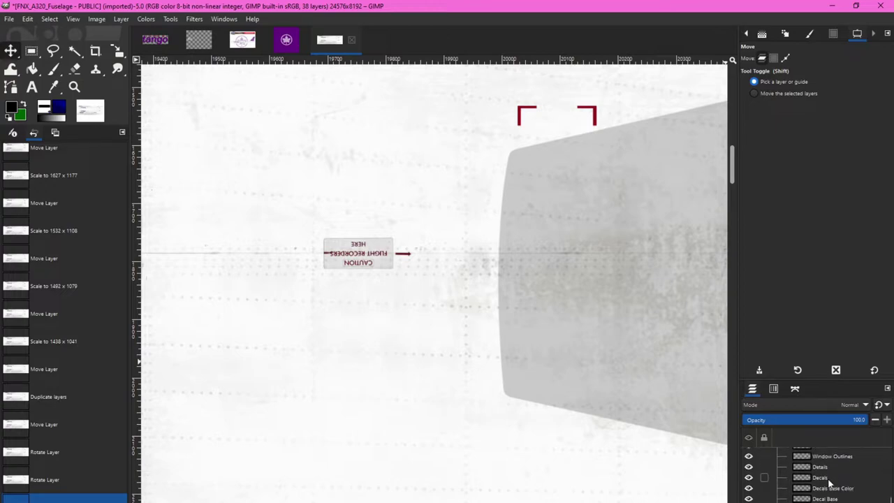
pyautogui.click(827, 477)
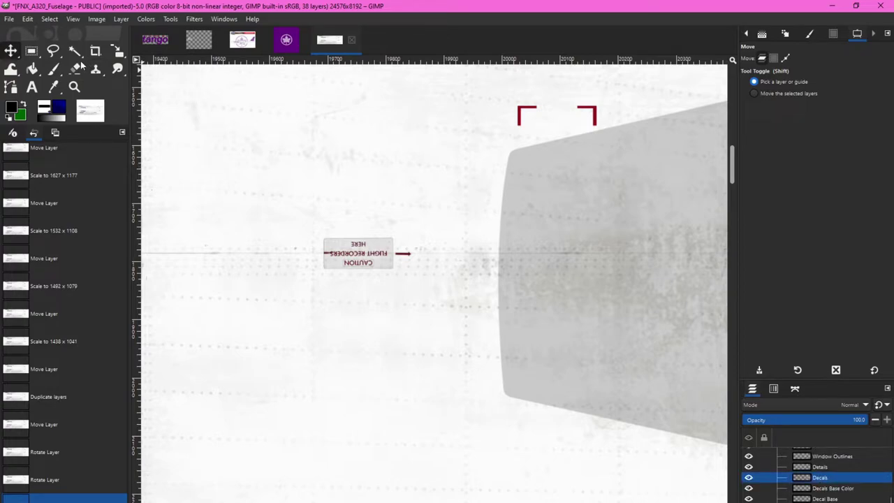
pyautogui.click(53, 70)
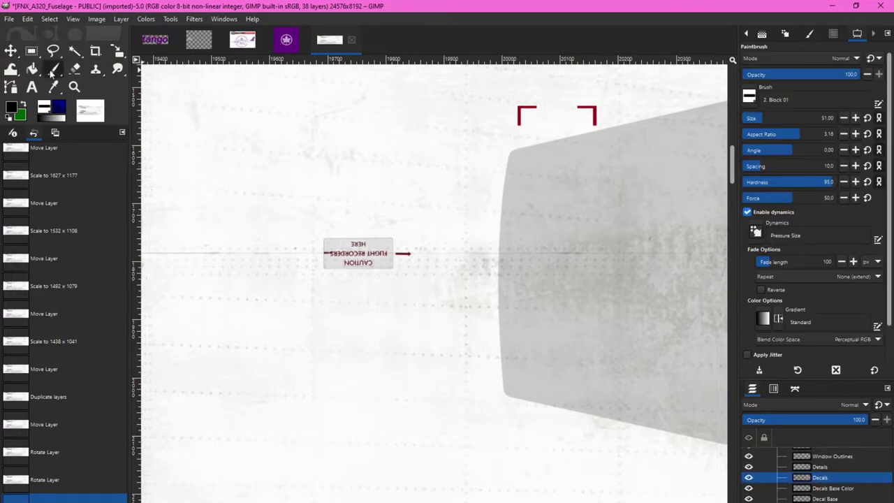
pyautogui.click(840, 60)
pyautogui.click(762, 116)
pyautogui.moveTo(533, 116); pyautogui.dragTo(524, 124)
pyautogui.moveTo(579, 123)
pyautogui.mouseDown()
pyautogui.moveTo(572, 103)
pyautogui.moveTo(597, 127)
pyautogui.mouseUp()
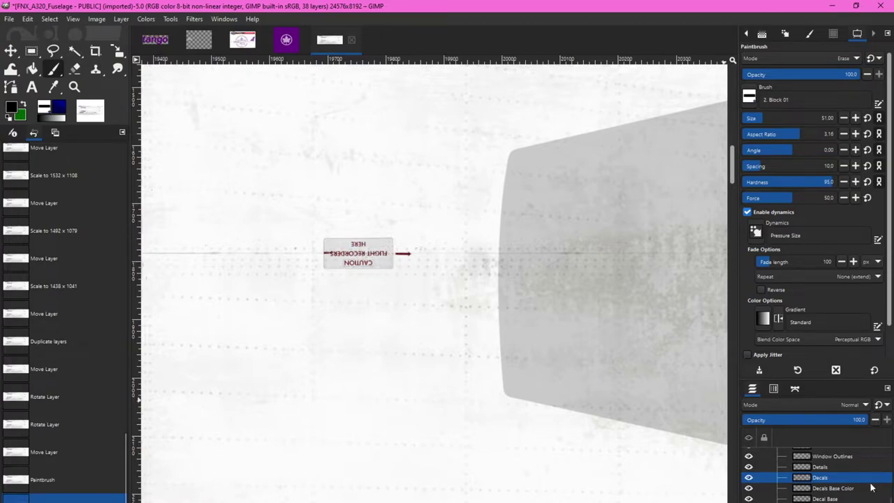
# Erase the base of the flight recorders placard and the red outline of the hatch near the upper rear door on the Decals Base Color layer
pyautogui.click(830, 490)
pyautogui.moveTo(329, 258); pyautogui.dragTo(394, 266)
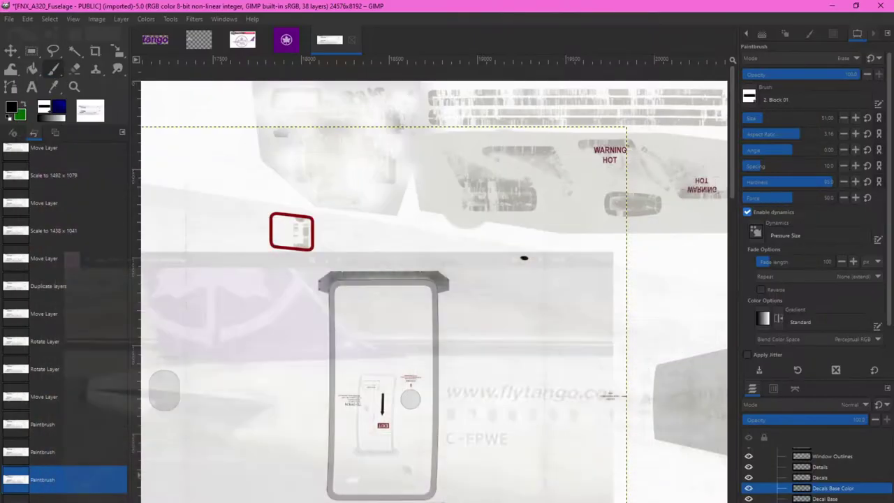
pyautogui.keyDown('ctrl'); pyautogui.scroll(2, 282, 253); pyautogui.keyUp('ctrl')
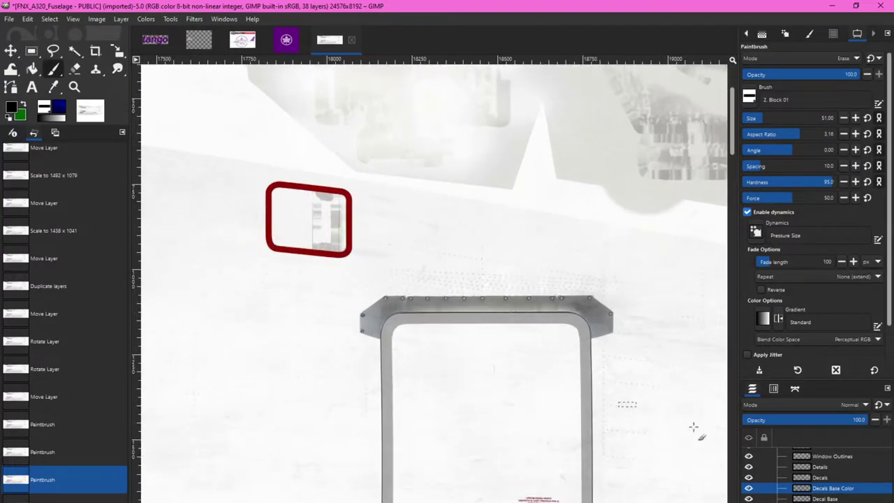
pyautogui.moveTo(266, 241)
pyautogui.mouseDown()
pyautogui.moveTo(271, 210)
pyautogui.moveTo(285, 213)
pyautogui.moveTo(334, 166)
pyautogui.moveTo(349, 190)
pyautogui.moveTo(342, 223)
pyautogui.moveTo(412, 236)
pyautogui.mouseUp()
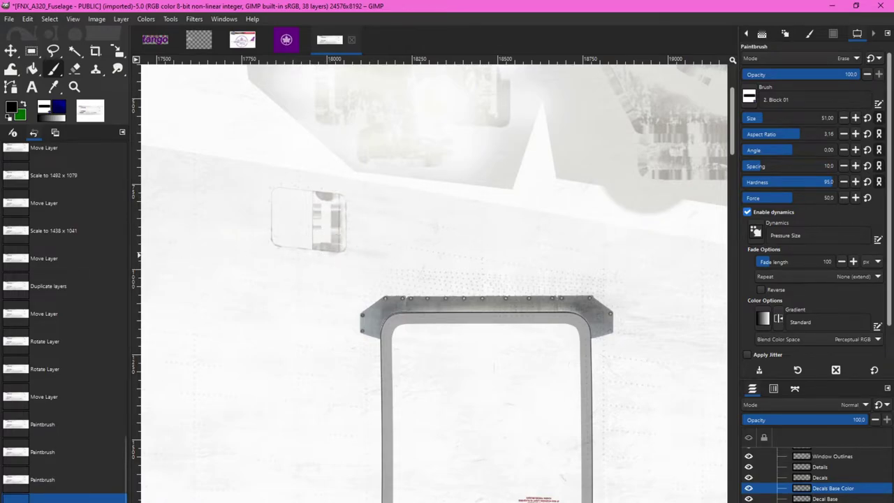
# Check the rear fuselage on the Air Canada Tango reference photo and delete the Emergency Cut Point layer from the Details #1 group
pyautogui.hotkey('alt', 'Tab')
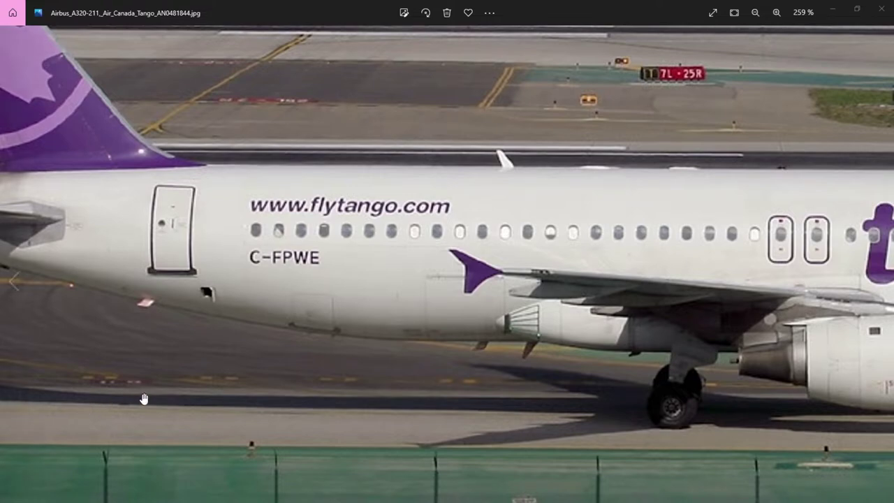
pyautogui.moveTo(482, 238); pyautogui.dragTo(434, 254)
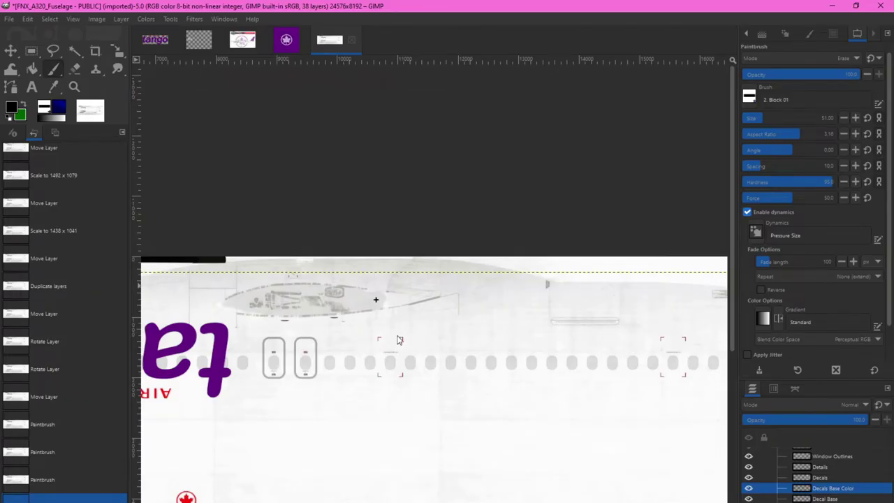
pyautogui.keyDown('ctrl'); pyautogui.scroll(4, 398, 340); pyautogui.keyUp('ctrl')
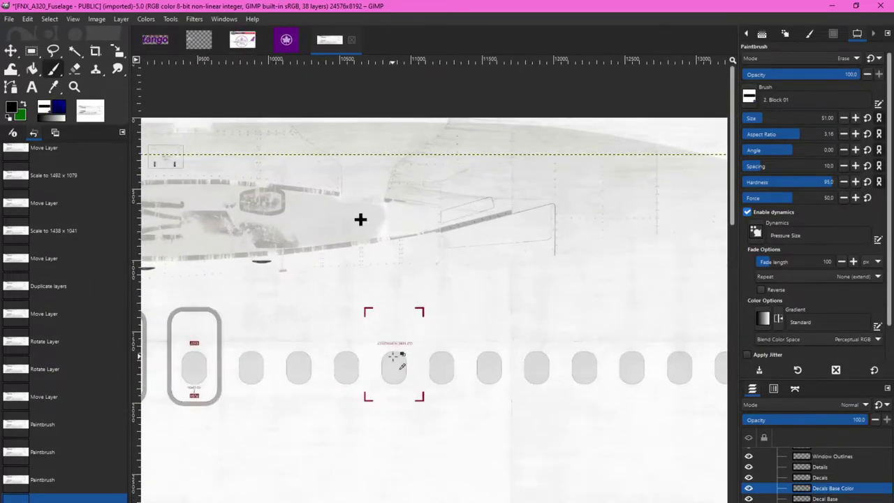
pyautogui.scroll(6, 846, 487)
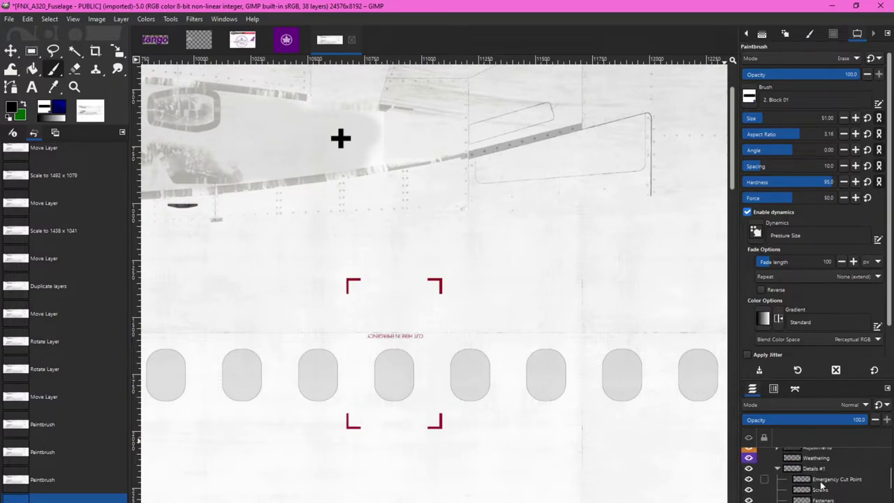
pyautogui.click(824, 480)
pyautogui.rightClick(840, 480)
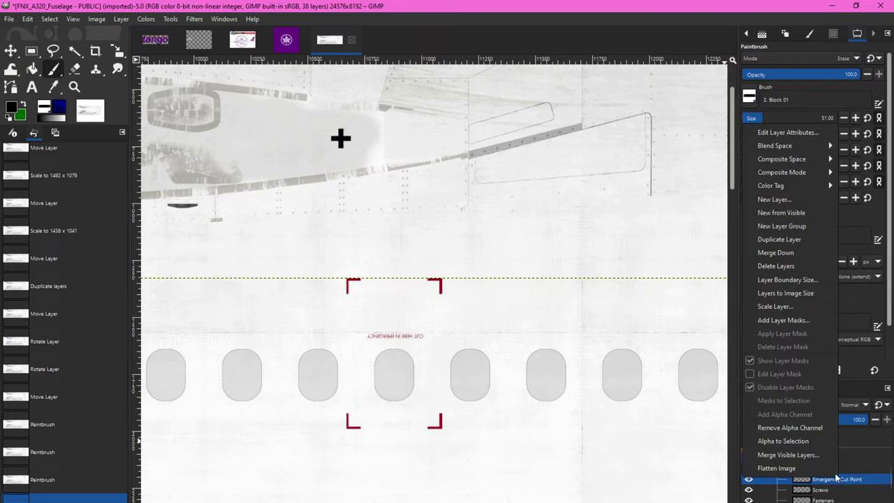
pyautogui.click(775, 209)
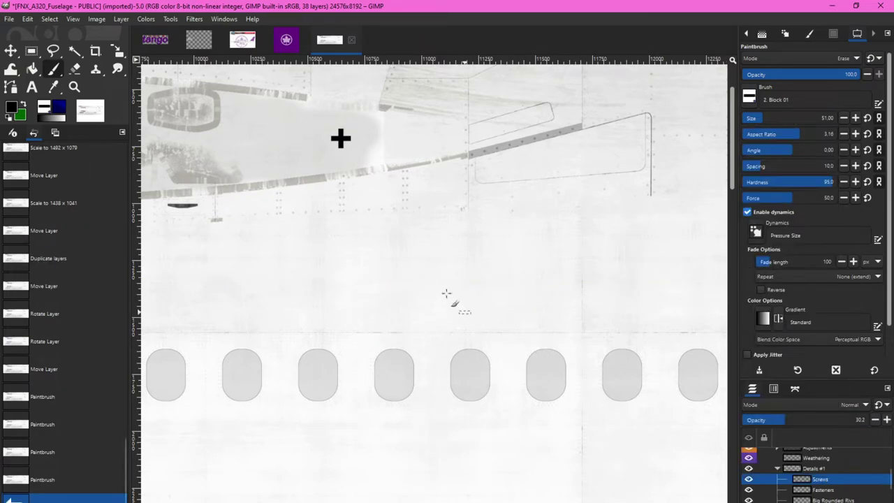
pyautogui.keyDown('ctrl'); pyautogui.scroll(-3, 440, 275); pyautogui.keyUp('ctrl')
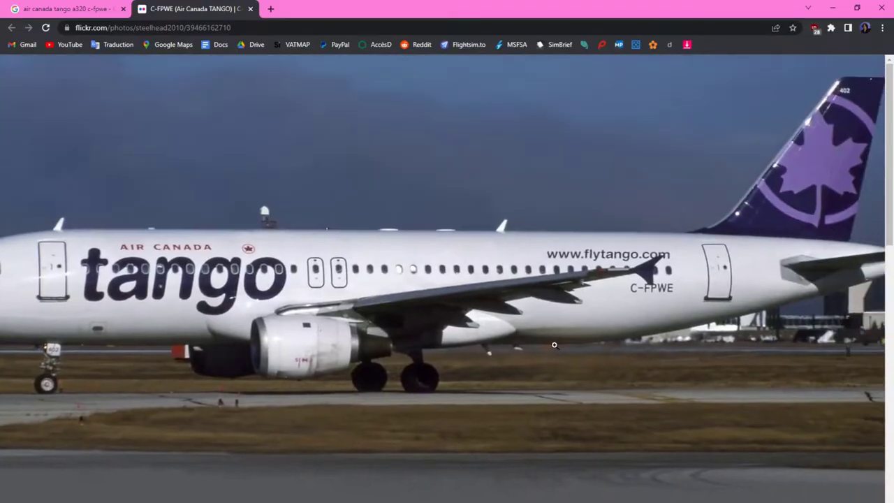
# Scale the CFPWE.png registration decal to 2964 x 2145 px and place it below the rearmost windows on the lower fuselage side
pyautogui.click(637, 317)
pyautogui.rightClick(638, 316)
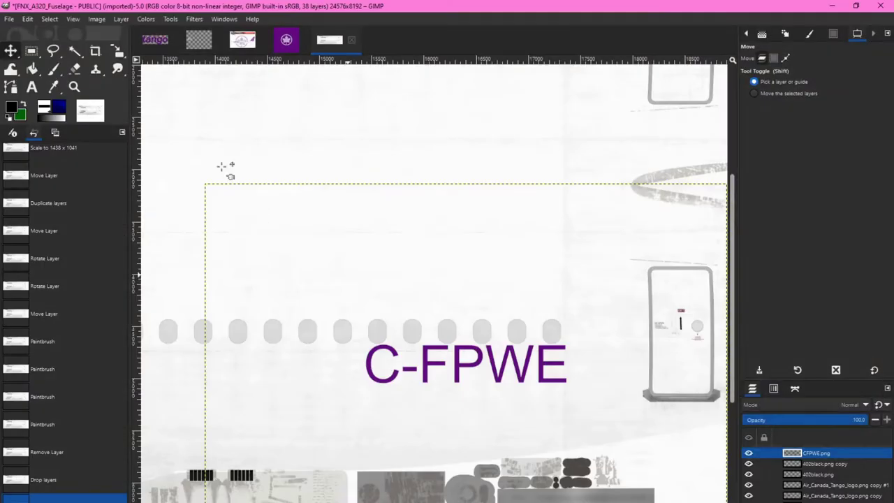
pyautogui.hotkey('shift', 's')
pyautogui.moveTo(215, 135); pyautogui.dragTo(405, 328)
pyautogui.press('Return')
pyautogui.press('m')
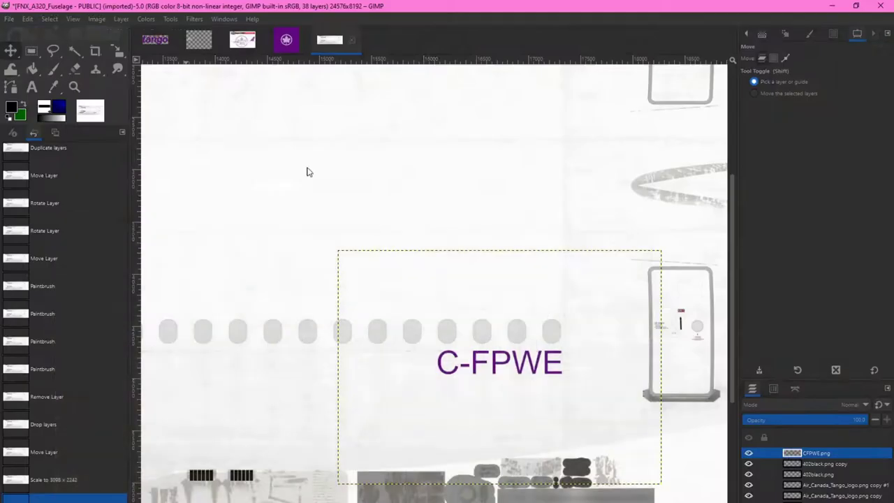
pyautogui.hotkey('shift', 's')
pyautogui.click(367, 282)
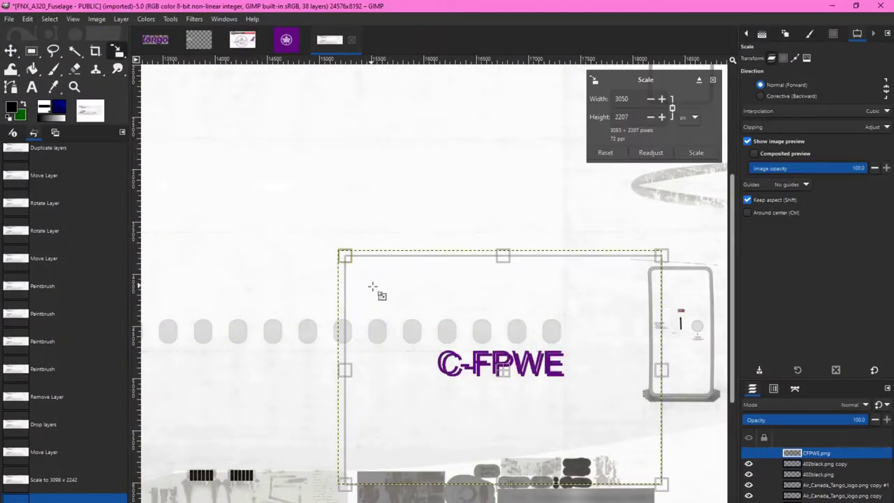
pyautogui.press('Return')
pyautogui.press('m')
pyautogui.keyDown('ctrl'); pyautogui.scroll(2, 522, 369); pyautogui.keyUp('ctrl')
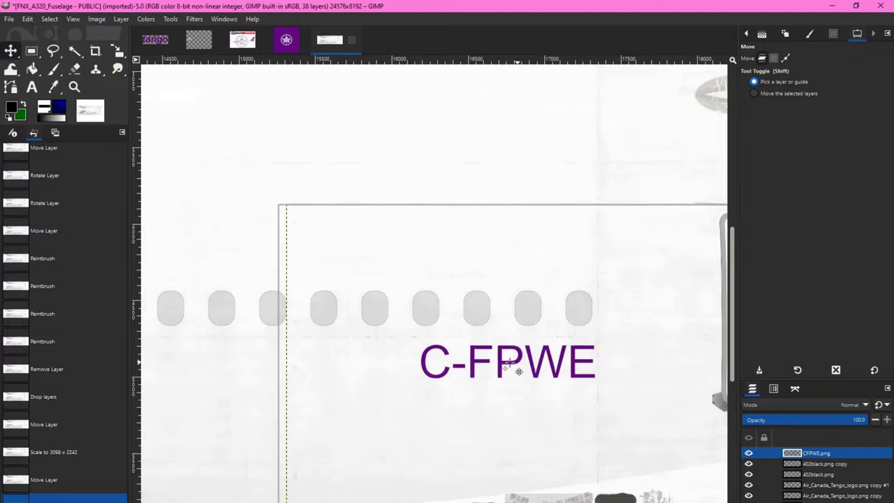
# Scale the CFPWE.png decal down to 2786 x 2016 px and align the end of its text with the last window
pyautogui.hotkey('shift', 's')
pyautogui.click(309, 235)
pyautogui.press('Return')
pyautogui.press('m')
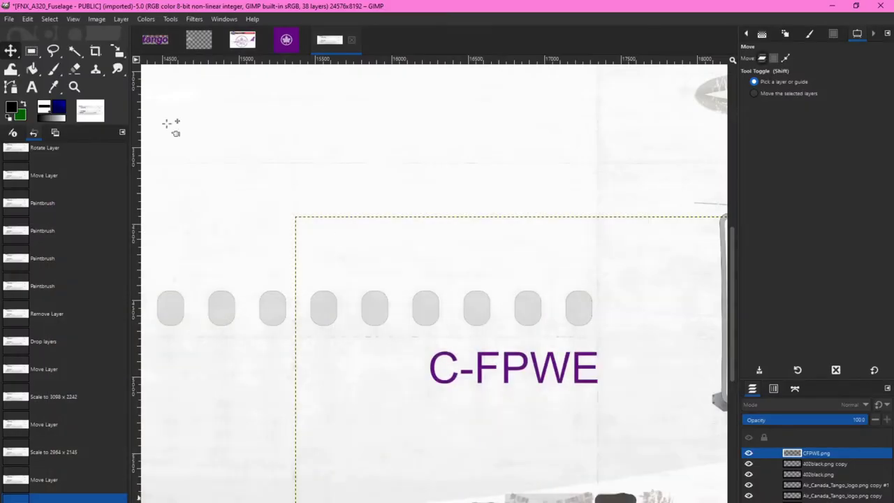
pyautogui.hotkey('shift', 's')
pyautogui.click(349, 261)
pyautogui.press('Return')
pyautogui.press('m')
pyautogui.moveTo(594, 361); pyautogui.dragTo(582, 362)
pyautogui.keyDown('ctrl'); pyautogui.scroll(1, 549, 377); pyautogui.keyUp('ctrl')
# Duplicate the CFPWE.png layer, move the copy to the rear windows of the upper fuselage side and rotate it 180 degrees
pyautogui.rightClick(831, 451)
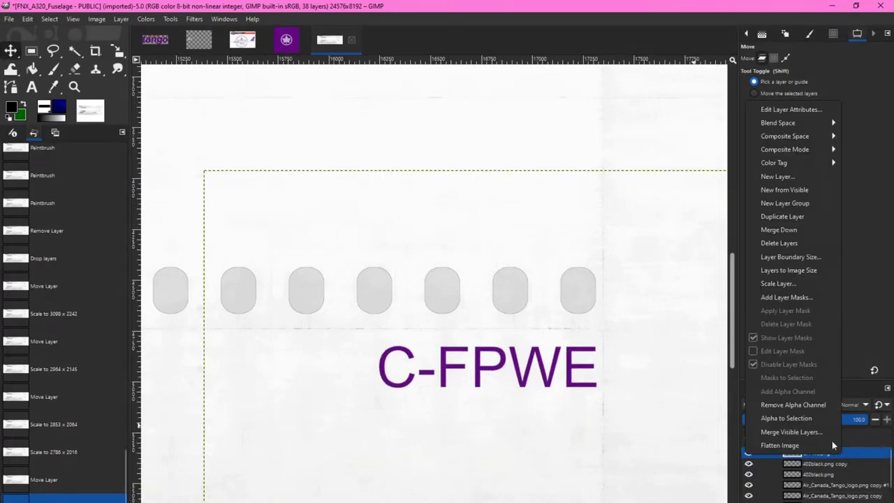
pyautogui.click(771, 216)
pyautogui.keyDown('ctrl'); pyautogui.scroll(-2, 495, 339); pyautogui.keyUp('ctrl')
pyautogui.moveTo(485, 283); pyautogui.dragTo(499, 137)
pyautogui.click(121, 19)
pyautogui.click(276, 174)
pyautogui.click(121, 19)
pyautogui.click(277, 176)
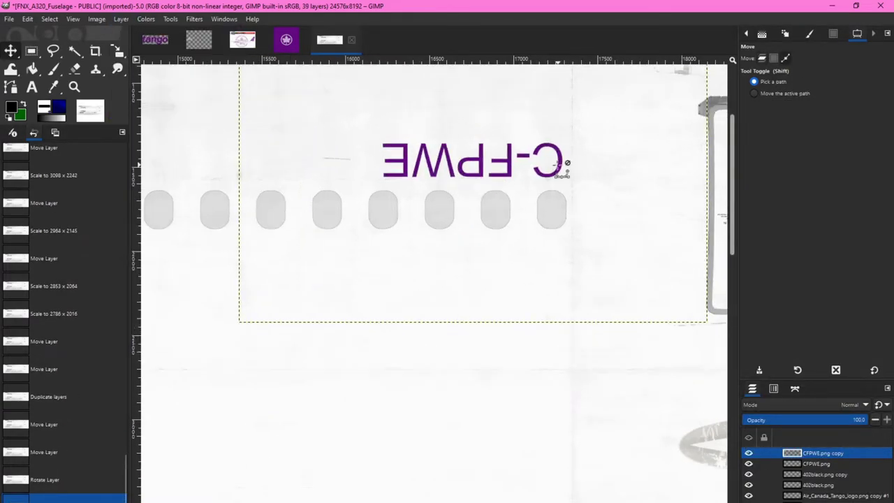
pyautogui.keyDown('ctrl'); pyautogui.scroll(2, 562, 167); pyautogui.keyUp('ctrl')
pyautogui.keyDown('ctrl'); pyautogui.scroll(-4, 385, 224); pyautogui.keyUp('ctrl')
# Add flytangocom.png to the fuselage as a new layer and compare its size and placement with the Flickr reference photo
pyautogui.hotkey('alt', 'Tab')
pyautogui.moveTo(173, 241); pyautogui.dragTo(399, 343)
pyautogui.keyDown('ctrl'); pyautogui.scroll(-2, 399, 343); pyautogui.keyUp('ctrl')
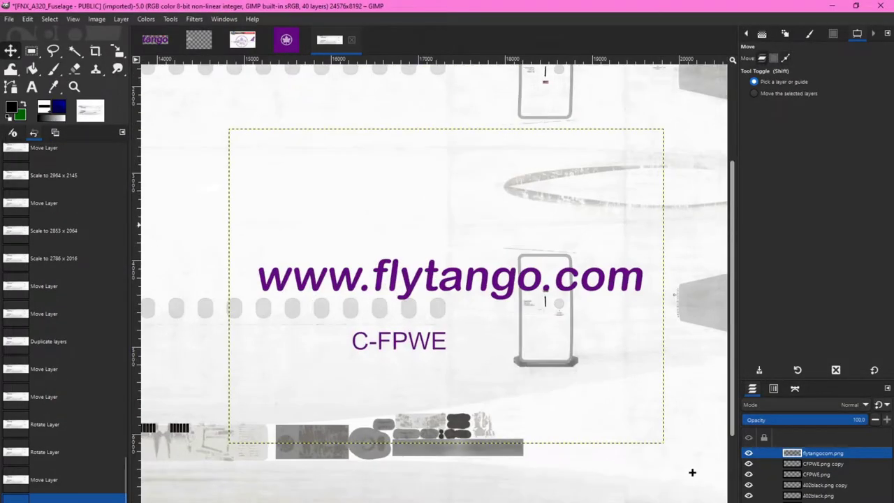
pyautogui.hotkey('alt', 'Tab')
pyautogui.hotkey('alt', 'Tab')
pyautogui.rightClick(657, 318)
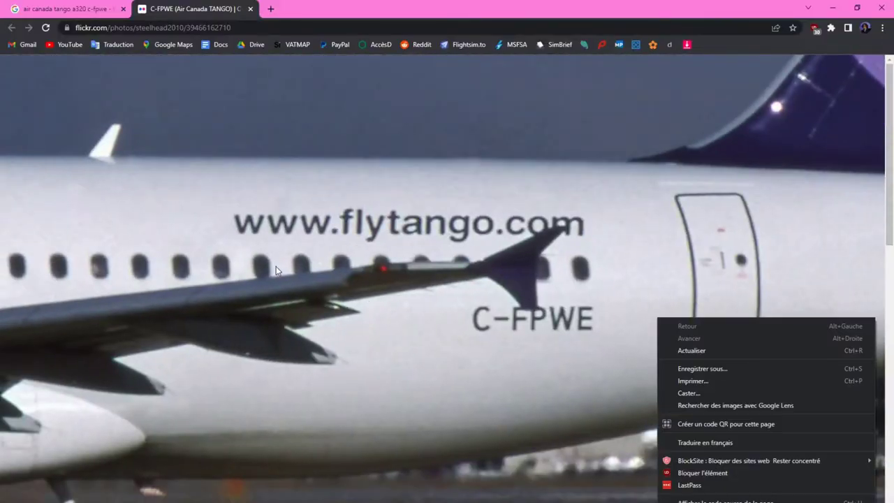
pyautogui.hotkey('alt', 'Tab')
pyautogui.hotkey('alt', 'Tab')
# Scale the flytangocom.png decal to 3406 x 2465 px and move it above the rear windows on the lower fuselage side
pyautogui.hotkey('shift', 's')
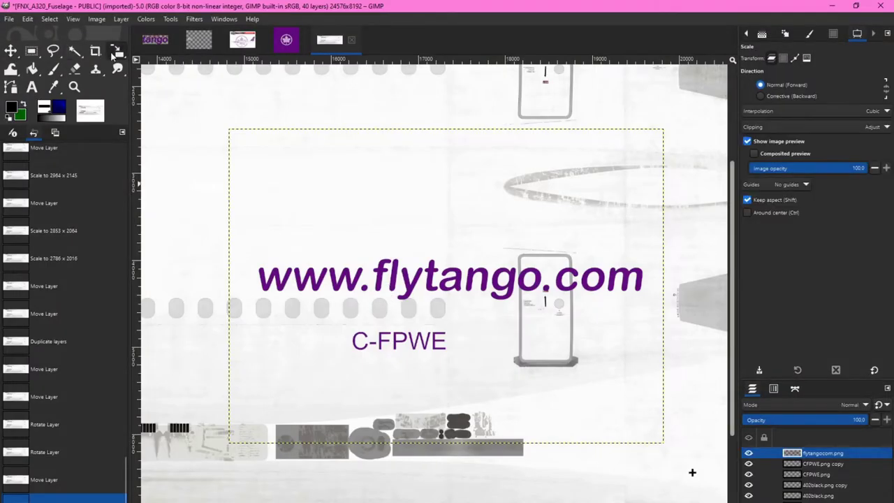
pyautogui.click(485, 231)
pyautogui.press('Return')
pyautogui.keyDown('ctrl'); pyautogui.scroll(1, 175, 271); pyautogui.keyUp('ctrl')
pyautogui.press('m')
pyautogui.moveTo(317, 384); pyautogui.dragTo(246, 323)
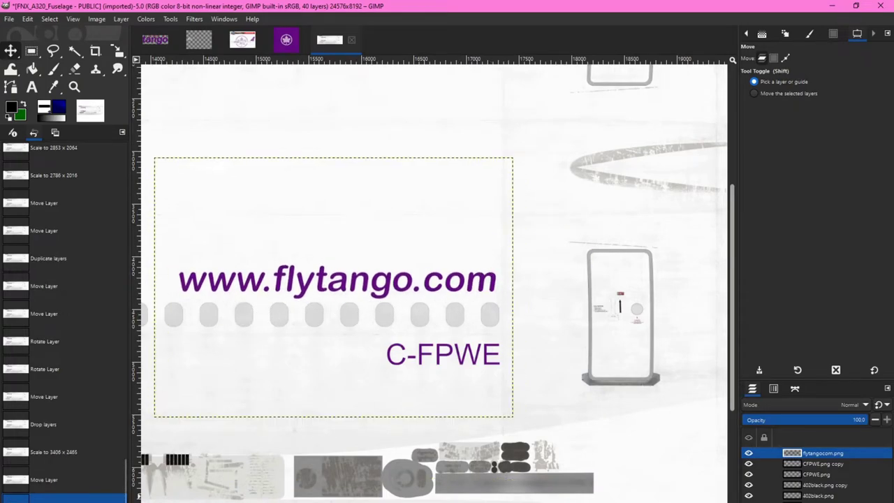
# Scale the flytangocom.png decal to 3281 x 2374 px and align its end with the last window, checking against the reference photo
pyautogui.hotkey('alt', 'Tab')
pyautogui.hotkey('alt', 'Tab')
pyautogui.hotkey('shift', 's')
pyautogui.click(193, 198)
pyautogui.press('Return')
pyautogui.press('m')
pyautogui.hotkey('alt', 'Tab')
pyautogui.hotkey('alt', 'Tab')
pyautogui.hotkey('alt', 'Tab')
pyautogui.hotkey('alt', 'Tab')
pyautogui.keyDown('ctrl'); pyautogui.scroll(-1, 481, 351); pyautogui.keyUp('ctrl')
pyautogui.keyDown('ctrl'); pyautogui.scroll(2, 562, 285); pyautogui.keyUp('ctrl')
# Duplicate the flytangocom.png layer, move the copy towards the upper fuselage side and rotate it 180 degrees
pyautogui.rightClick(821, 452)
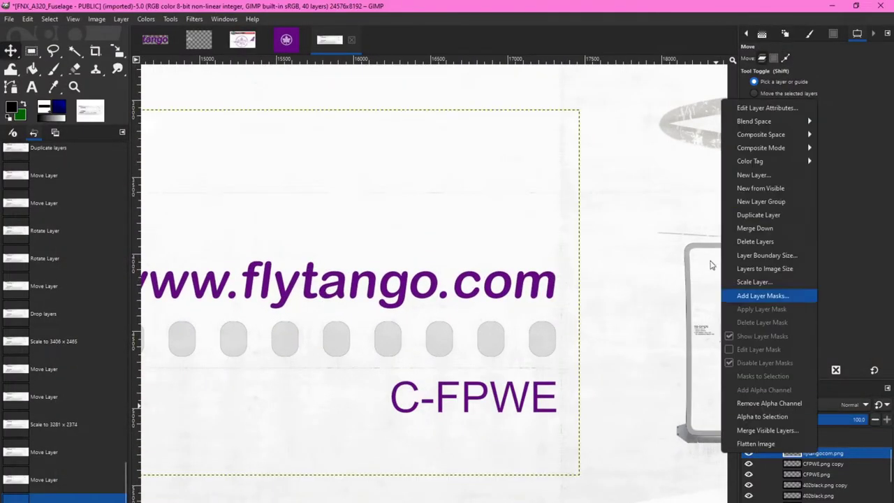
pyautogui.click(768, 213)
pyautogui.keyDown('ctrl'); pyautogui.scroll(-3, 457, 398); pyautogui.keyUp('ctrl')
pyautogui.moveTo(458, 209); pyautogui.dragTo(450, 294)
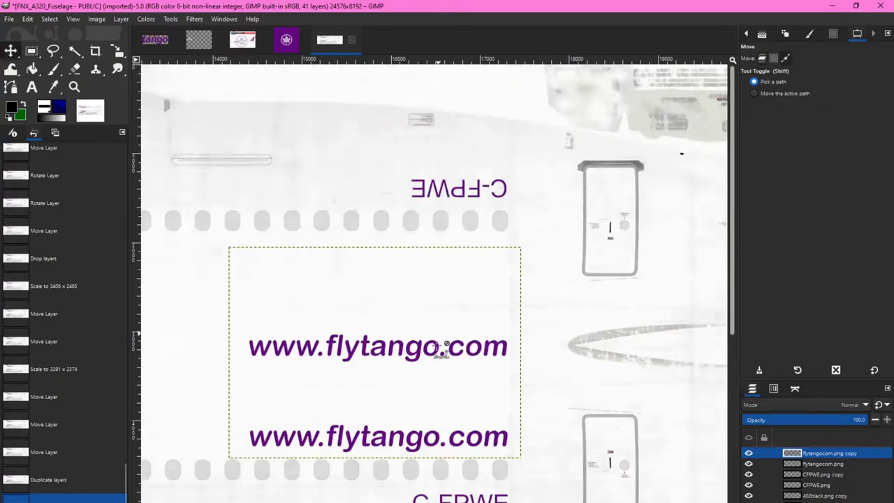
pyautogui.keyDown('ctrl'); pyautogui.scroll(1, 467, 226); pyautogui.keyUp('ctrl')
pyautogui.moveTo(468, 225); pyautogui.dragTo(467, 111)
pyautogui.click(121, 19)
pyautogui.click(279, 183)
pyautogui.click(280, 183)
# Position the upside-down web address beside the upper row of rear windows, matching the alignment of the lower one
pyautogui.keyDown('ctrl'); pyautogui.scroll(1, 515, 216); pyautogui.keyUp('ctrl')
pyautogui.keyDown('ctrl'); pyautogui.scroll(5, 526, 233); pyautogui.keyUp('ctrl')
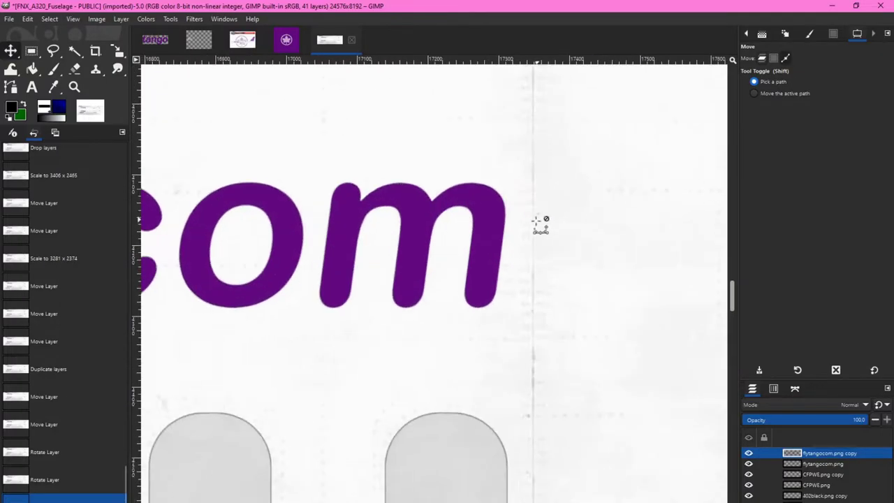
pyautogui.keyDown('ctrl'); pyautogui.scroll(-5, 462, 194); pyautogui.keyUp('ctrl')
pyautogui.moveTo(310, 170); pyautogui.dragTo(436, 243)
pyautogui.keyDown('ctrl'); pyautogui.scroll(-2, 283, 264); pyautogui.keyUp('ctrl')
pyautogui.keyDown('ctrl'); pyautogui.scroll(-3, 283, 264); pyautogui.keyUp('ctrl')
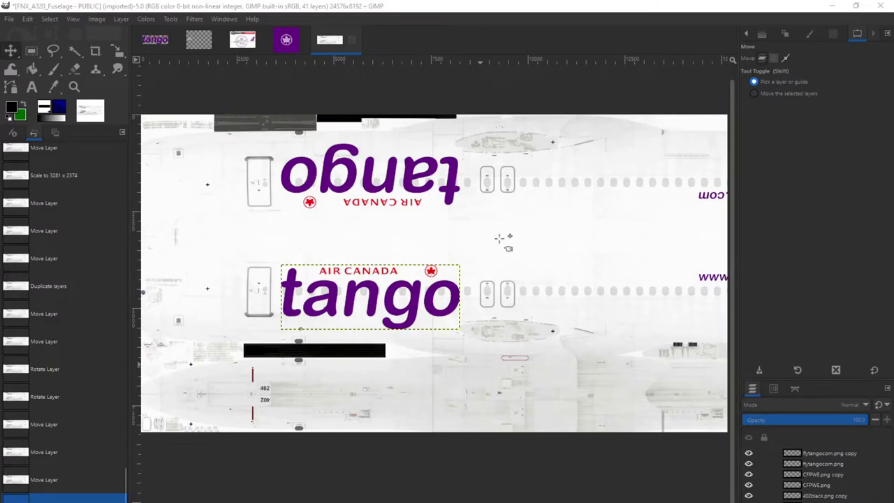
# Find and select the Weathering layer, and look over the fuselage around the 402 nose gear door numbers
pyautogui.click(512, 5)
pyautogui.scroll(-5, 820, 456)
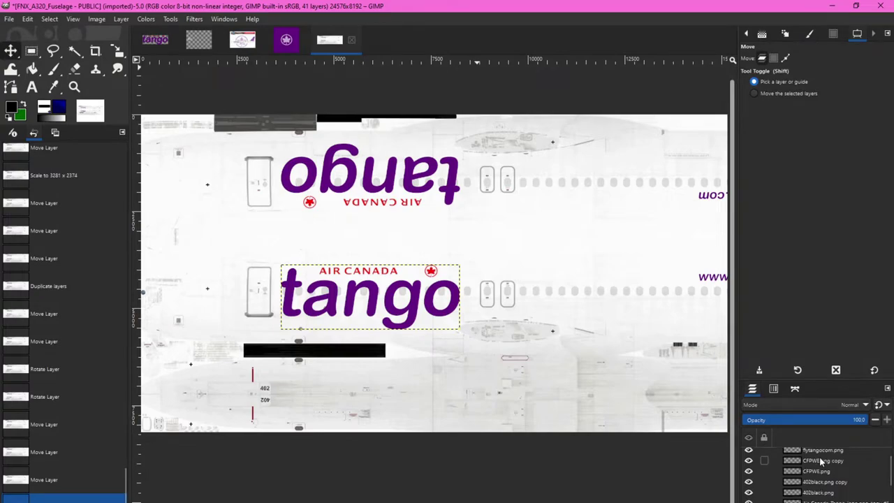
pyautogui.scroll(-1, 818, 479)
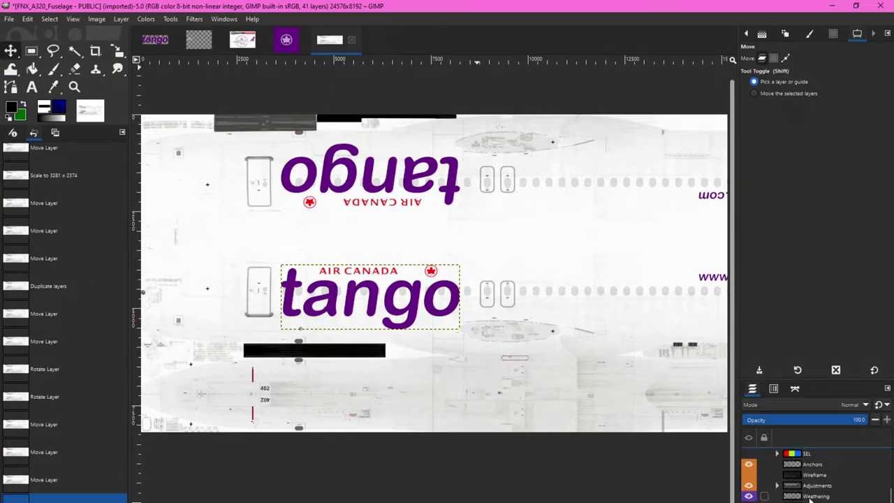
pyautogui.click(812, 496)
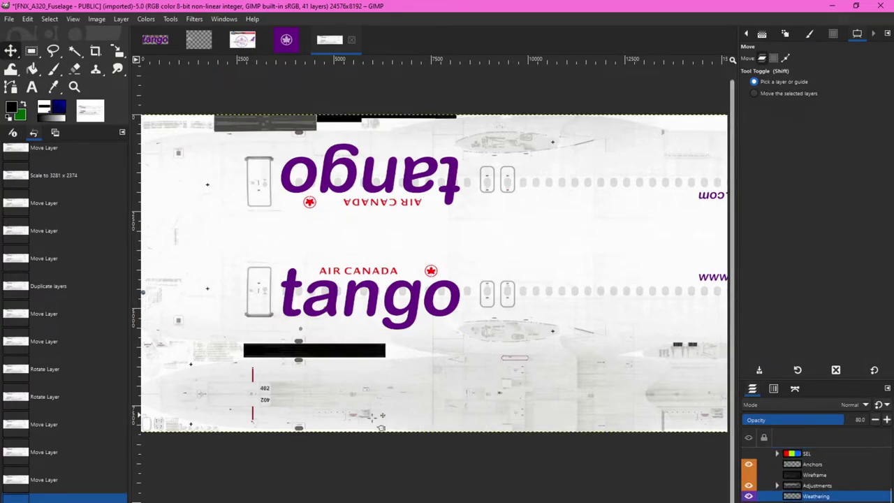
pyautogui.keyDown('ctrl'); pyautogui.scroll(2, 282, 390); pyautogui.keyUp('ctrl')
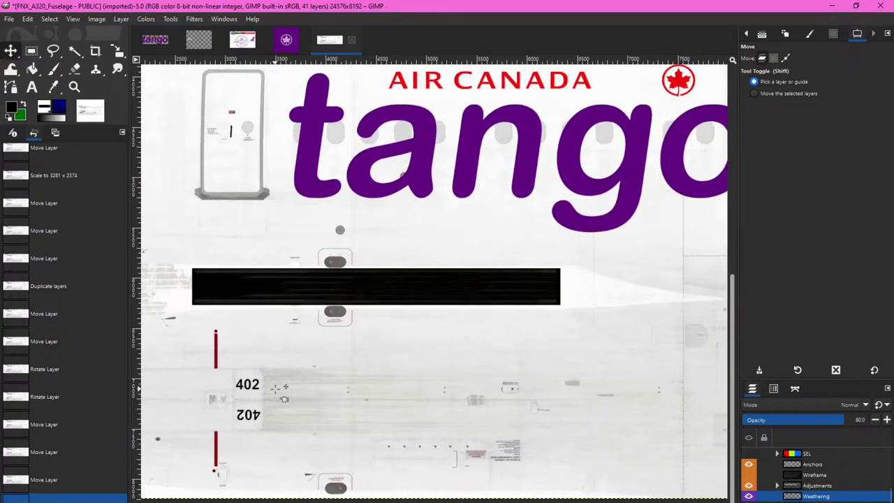
pyautogui.keyDown('ctrl'); pyautogui.scroll(-2, 283, 390); pyautogui.keyUp('ctrl')
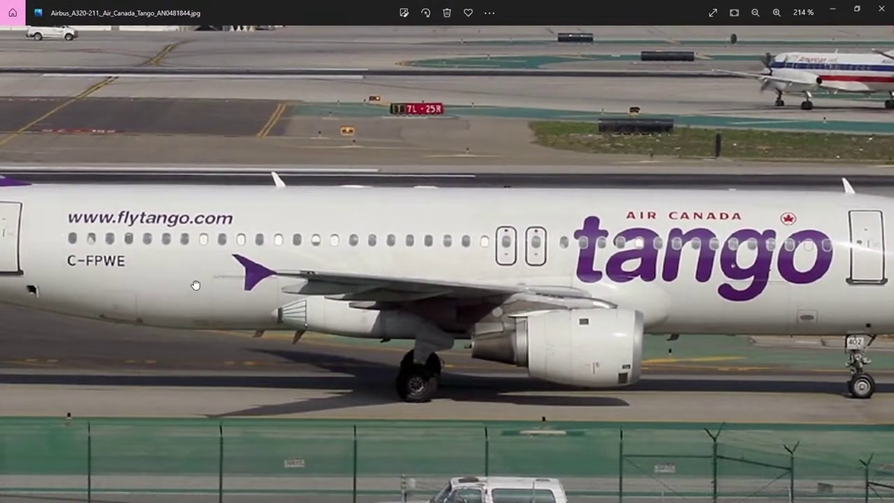
# Examine the fuselage and windows behind the tango lettering on the reference photo and compare them with the lettering on the paintkit
pyautogui.scroll(3, 468, 313)
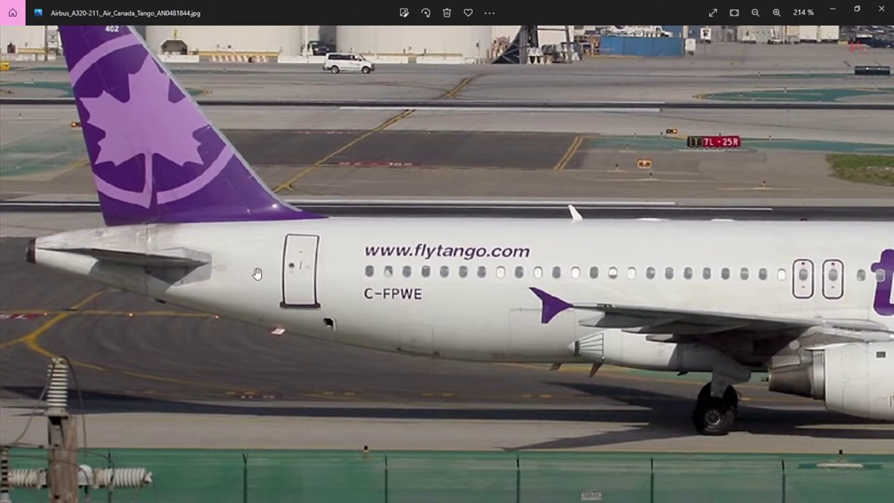
pyautogui.moveTo(582, 279); pyautogui.dragTo(218, 286)
pyautogui.moveTo(638, 299); pyautogui.dragTo(534, 298)
pyautogui.scroll(1, 656, 293)
pyautogui.moveTo(595, 289); pyautogui.dragTo(532, 289)
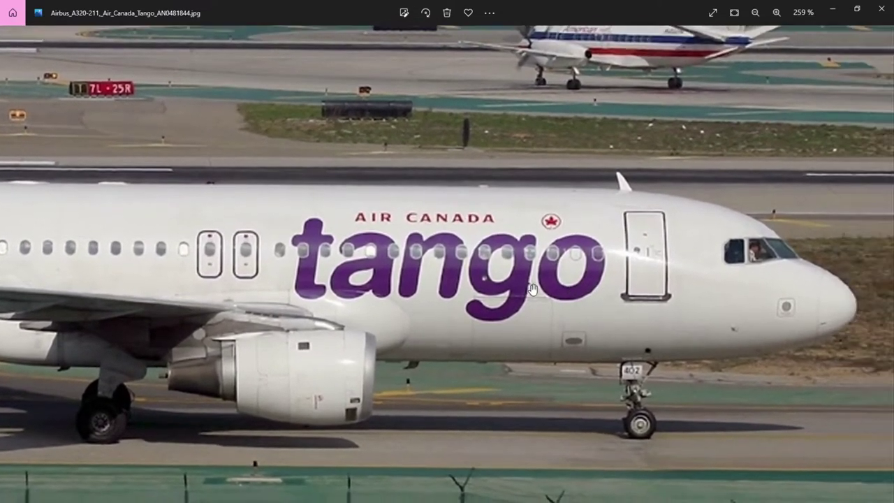
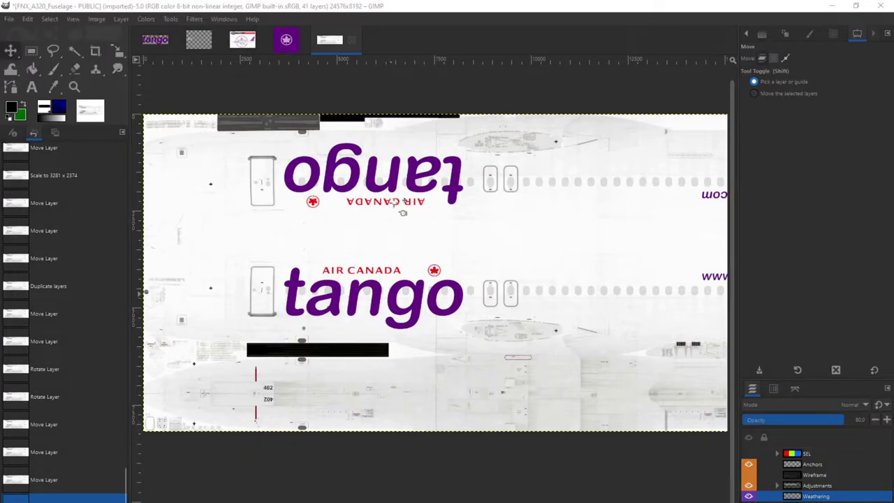
pyautogui.click(354, 4)
pyautogui.keyDown('ctrl'); pyautogui.scroll(2, 334, 290); pyautogui.keyUp('ctrl')
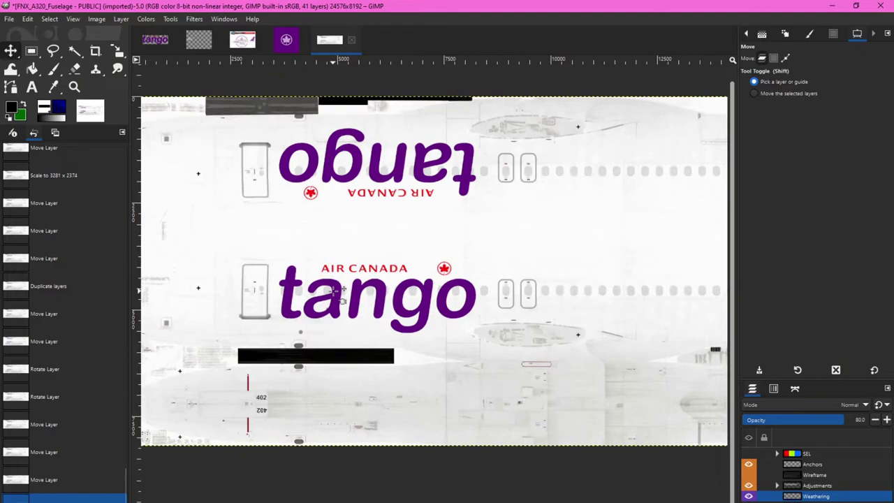
pyautogui.keyDown('ctrl'); pyautogui.scroll(1, 334, 298); pyautogui.keyUp('ctrl')
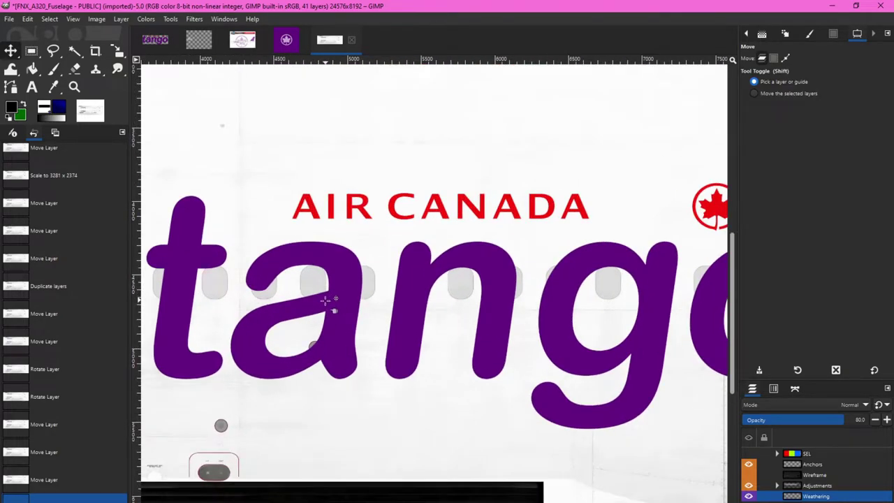
pyautogui.keyDown('ctrl'); pyautogui.scroll(-5, 326, 300); pyautogui.keyUp('ctrl')
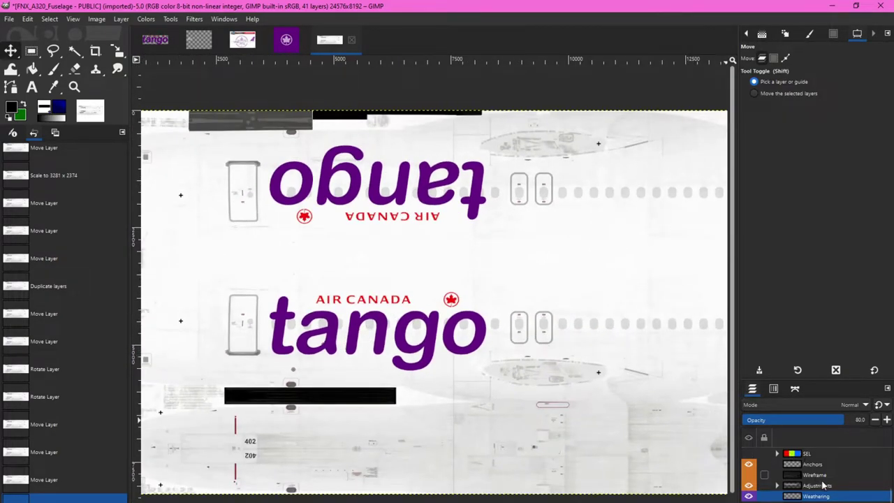
# Move the Air_Canada_Tango_logo.png copy layer beneath the Details #1 group so the windows show over the lower tango lettering
pyautogui.scroll(-3, 823, 484)
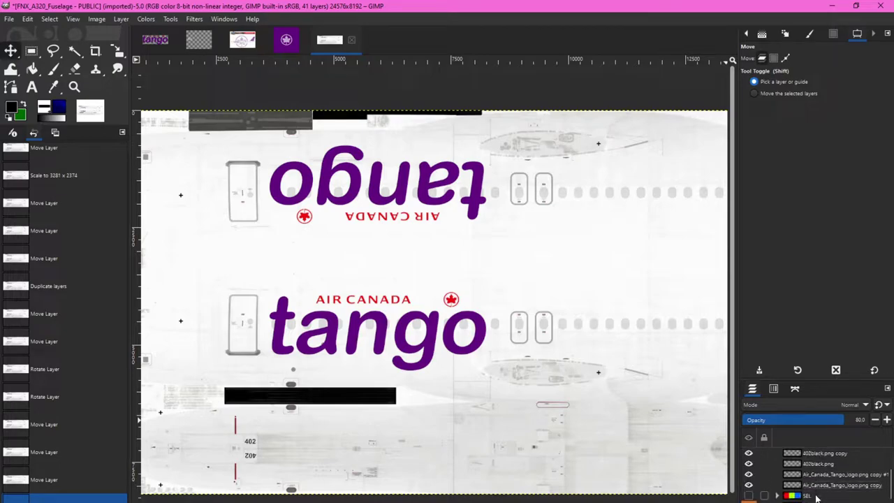
pyautogui.scroll(-2, 816, 485)
pyautogui.click(813, 472)
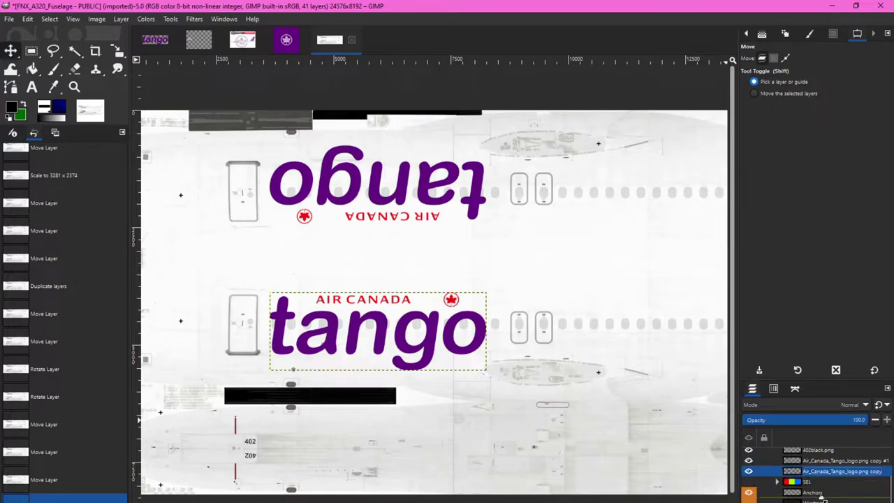
pyautogui.scroll(-2, 814, 475)
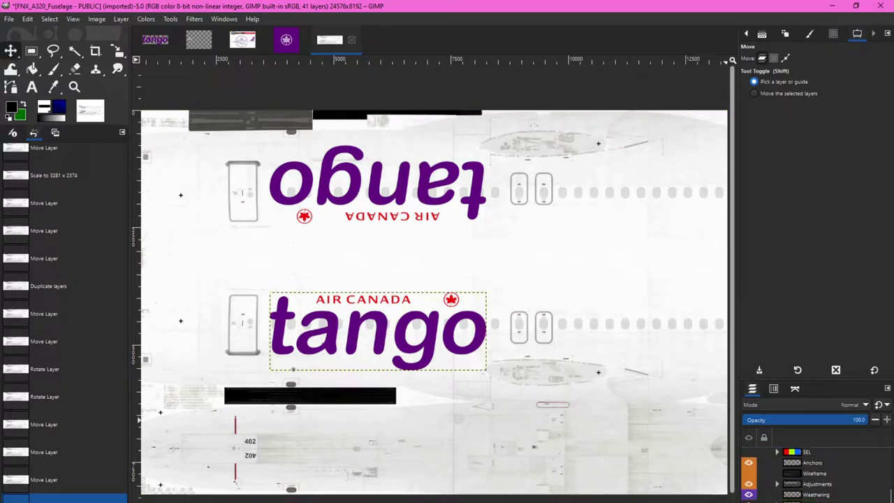
pyautogui.scroll(-1, 815, 475)
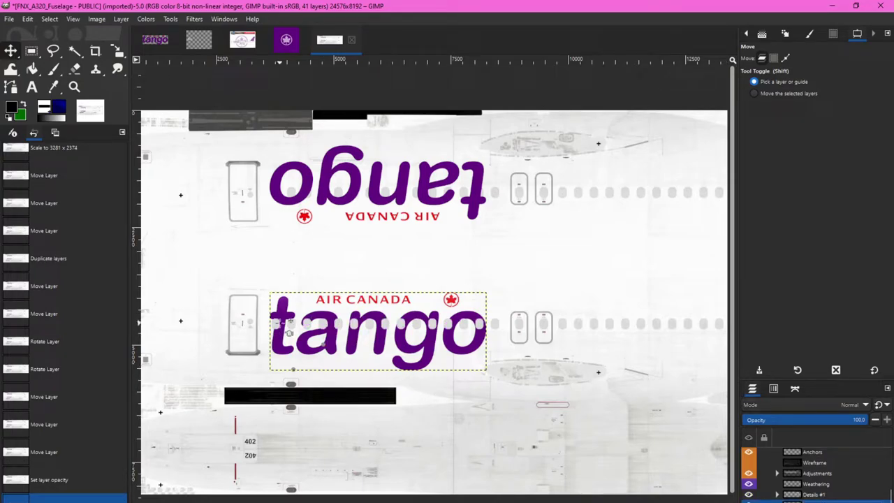
# Reorder the remaining tango logo, C-FPWE and flytangocom decal layers beneath Details #1 and check the decals across the fuselage
pyautogui.keyDown('ctrl'); pyautogui.scroll(2, 287, 337); pyautogui.keyUp('ctrl')
pyautogui.click(823, 492)
pyautogui.moveTo(827, 482); pyautogui.dragTo(814, 489)
pyautogui.scroll(2, 813, 489)
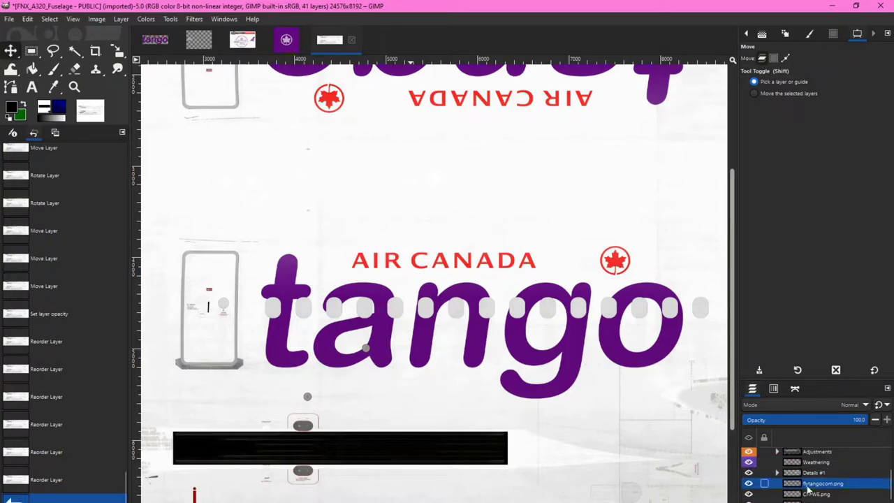
pyautogui.hotkey('shift', 'ctrl', 'd')
pyautogui.keyDown('ctrl'); pyautogui.scroll(-5, 339, 235); pyautogui.keyUp('ctrl')
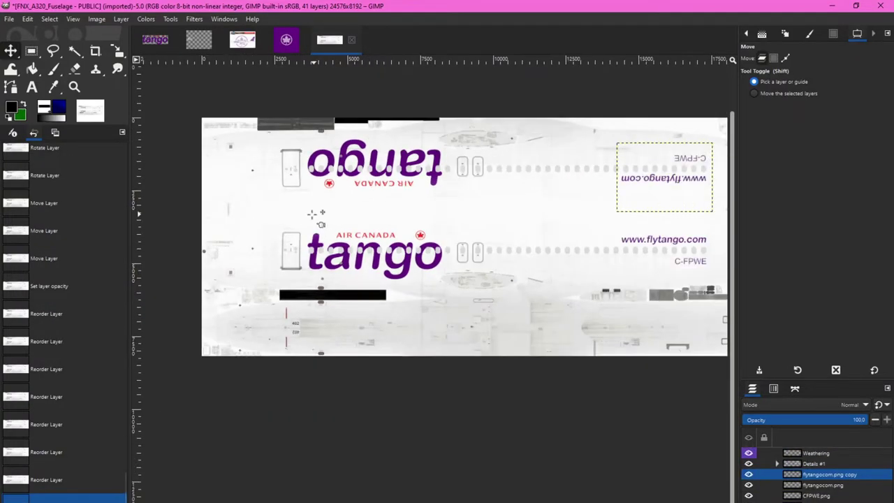
pyautogui.keyDown('ctrl'); pyautogui.scroll(6, 549, 348); pyautogui.keyUp('ctrl')
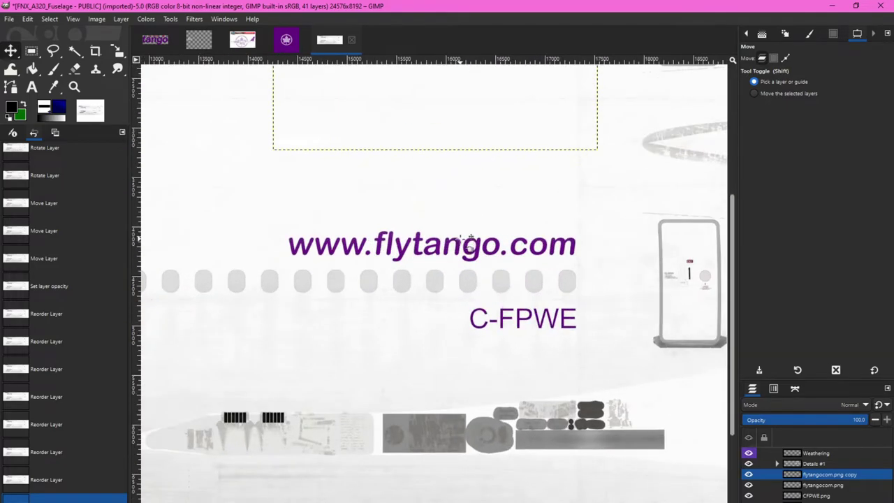
pyautogui.keyDown('ctrl'); pyautogui.scroll(-7, 549, 348); pyautogui.keyUp('ctrl')
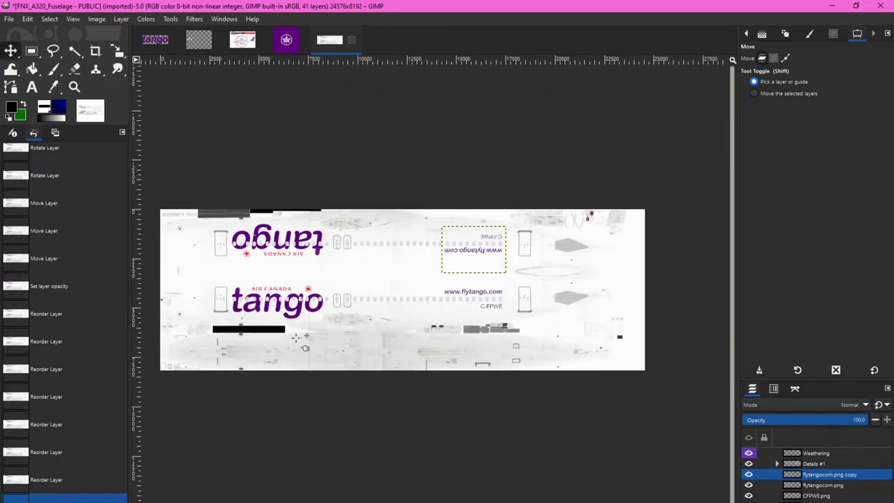
pyautogui.keyDown('ctrl'); pyautogui.scroll(2, 251, 353); pyautogui.keyUp('ctrl')
pyautogui.keyDown('ctrl'); pyautogui.scroll(8, 252, 353); pyautogui.keyUp('ctrl')
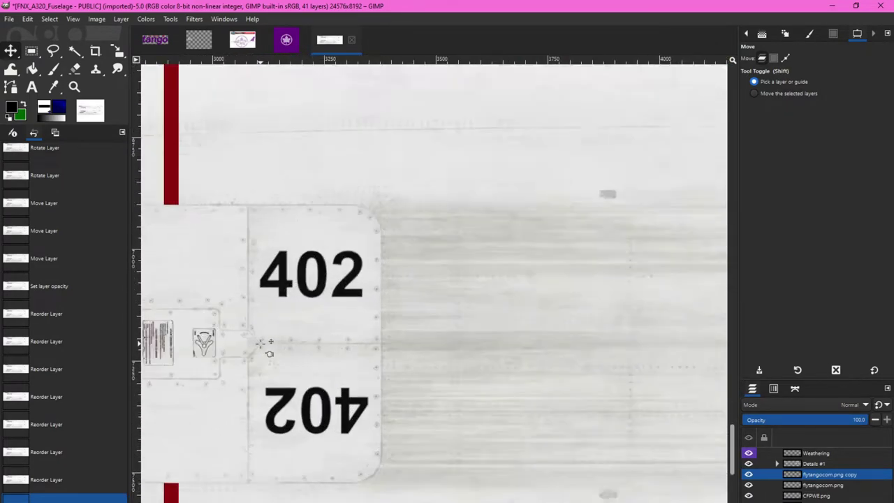
# Save the fuselage project as aircanadatangofuse.xcf in the fenix a320 paintkit folder
pyautogui.click(357, 6)
pyautogui.click(10, 20)
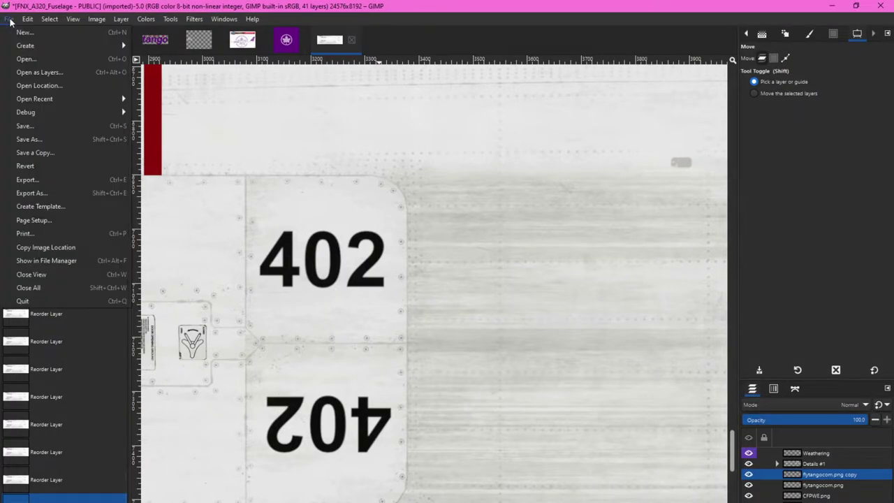
pyautogui.click(32, 139)
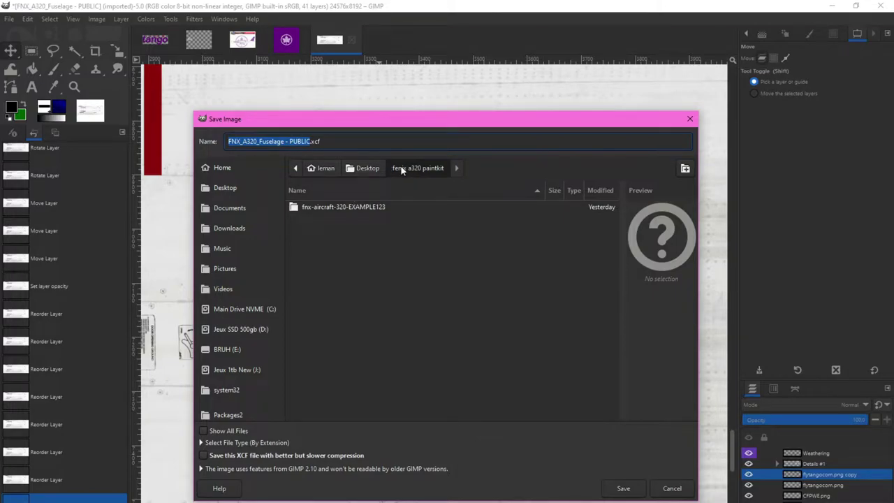
pyautogui.write('aircanada')
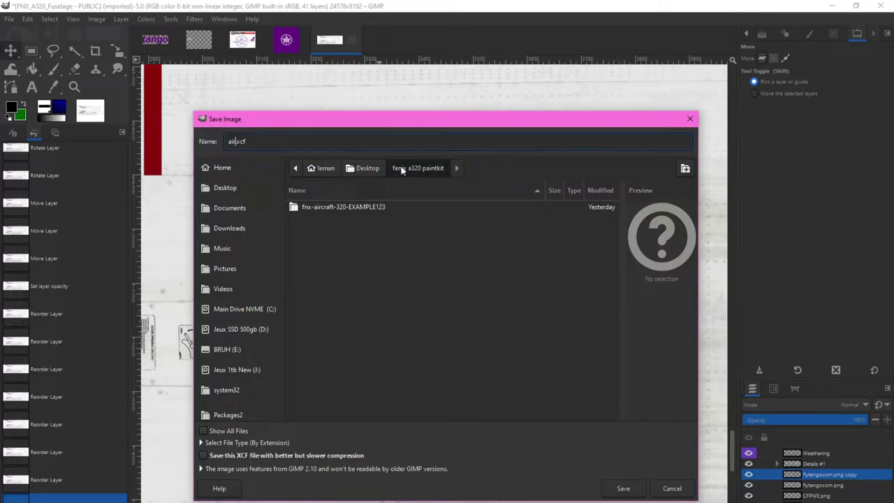
pyautogui.write('tangofuse')
pyautogui.click(629, 491)
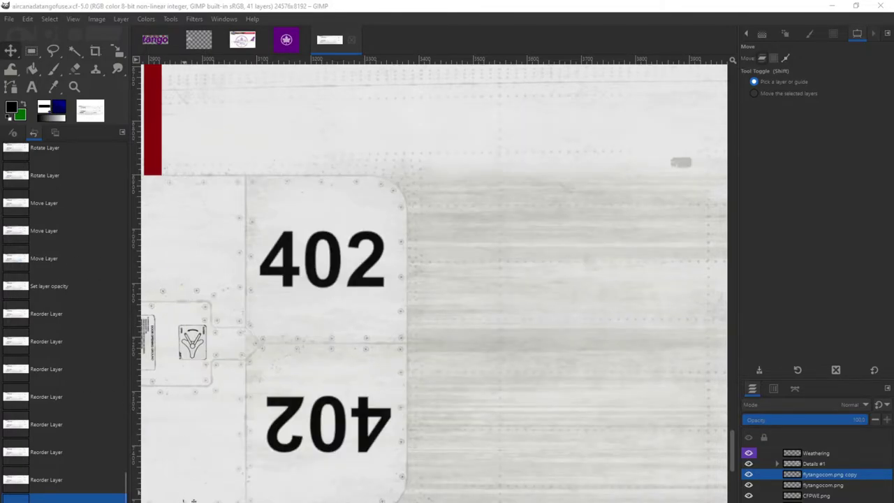
# Switch to File Explorer and copy the fnx-aircraft-320-EXAMPLE123 folder from the desktop's fenix a320 paintkit folder into the Community folder
pyautogui.hotkey('alt', 'Tab')
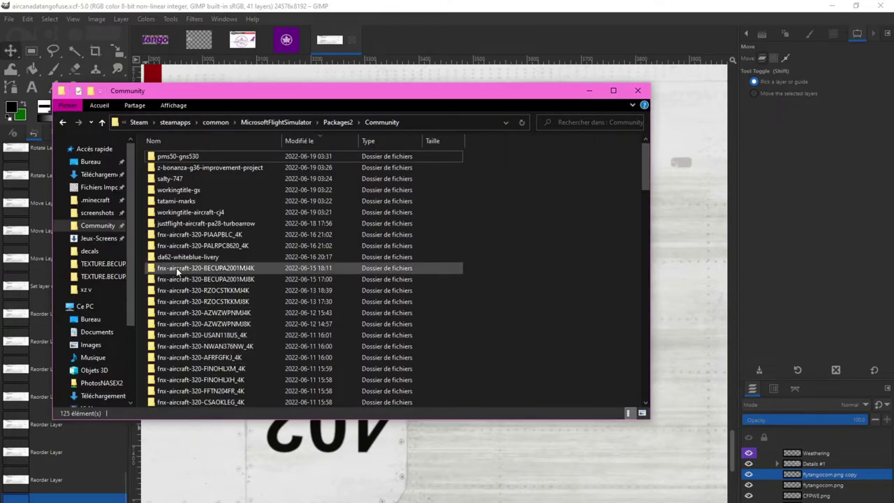
pyautogui.click(90, 161)
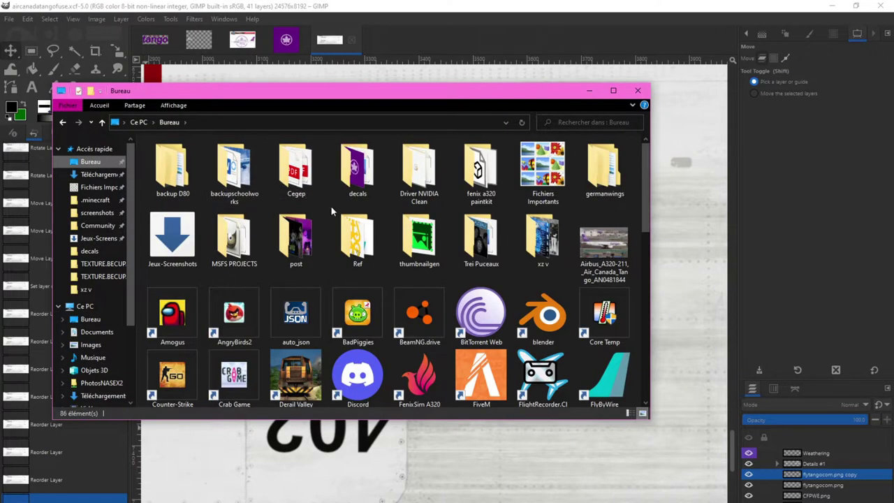
pyautogui.doubleClick(475, 173)
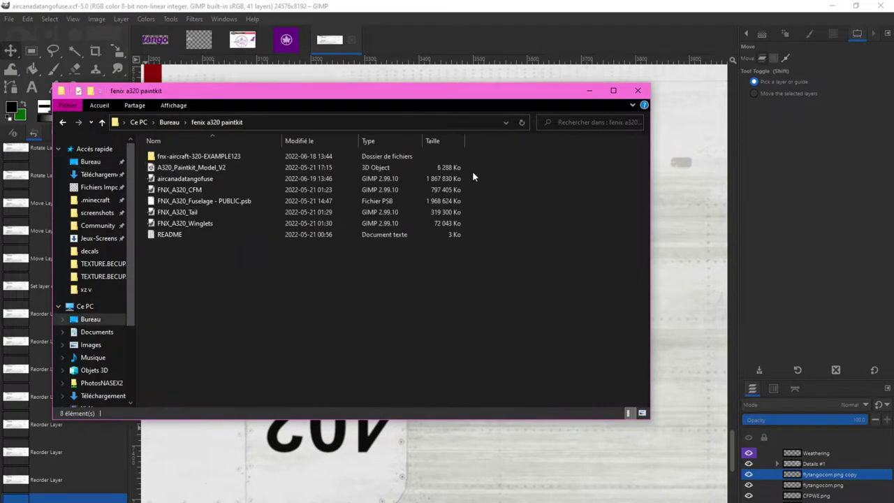
pyautogui.rightClick(206, 160)
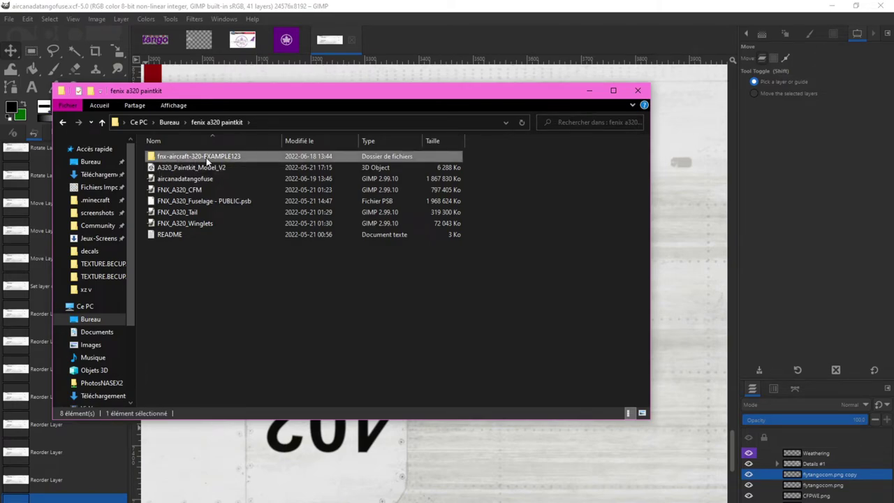
pyautogui.click(249, 363)
pyautogui.click(97, 225)
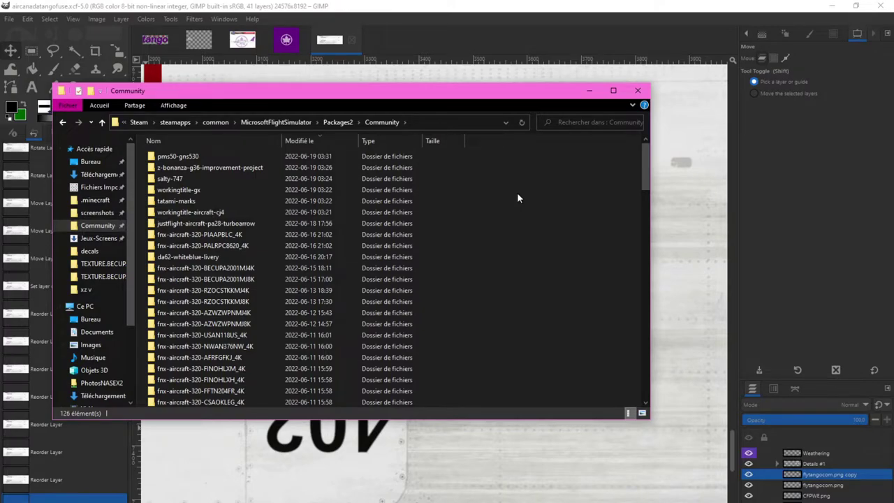
pyautogui.hotkey('ctrl', 'v')
# Rename the copied example folder as fnx-aircraft-320-ACTCFPWEMJ8K
pyautogui.rightClick(216, 162)
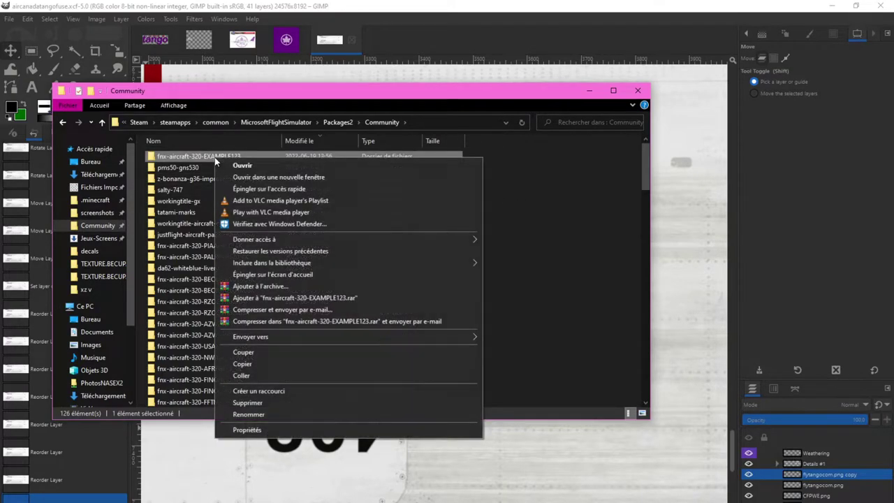
pyautogui.click(248, 414)
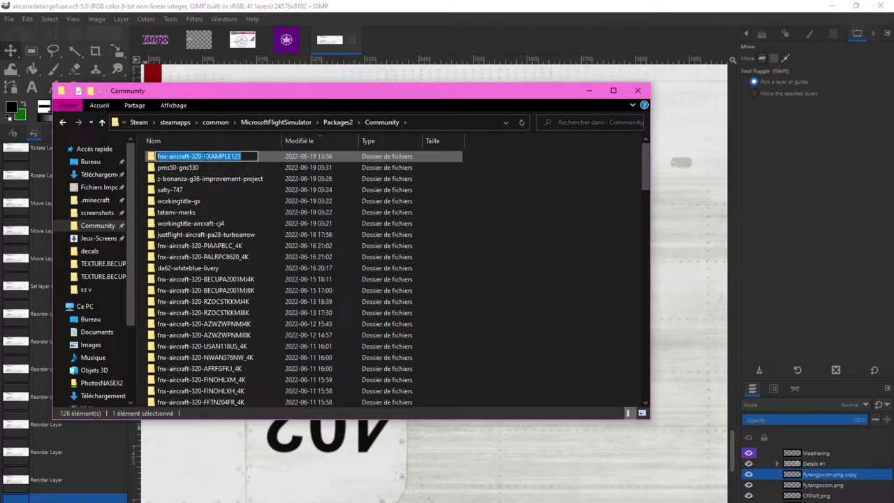
pyautogui.moveTo(249, 157); pyautogui.dragTo(204, 157)
pyautogui.write('ACT')
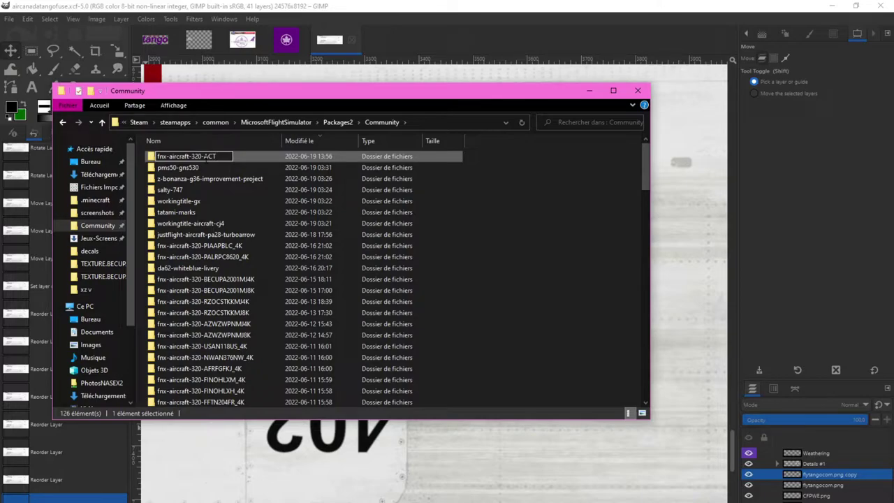
pyautogui.write('CFPWEMJ8K')
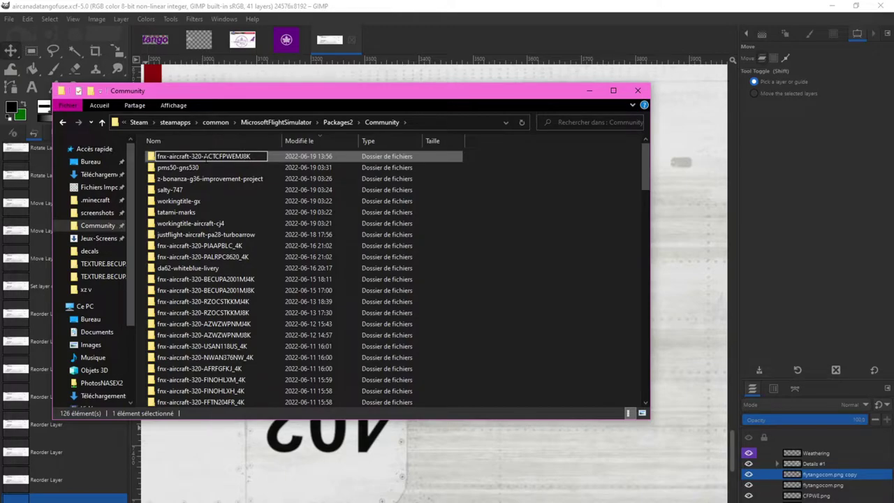
pyautogui.press('Return')
# Reopen the livery folder's name for editing and highlight its ACTCFPWEMJ8K part
pyautogui.rightClick(206, 161)
pyautogui.click(238, 416)
pyautogui.doubleClick(230, 156)
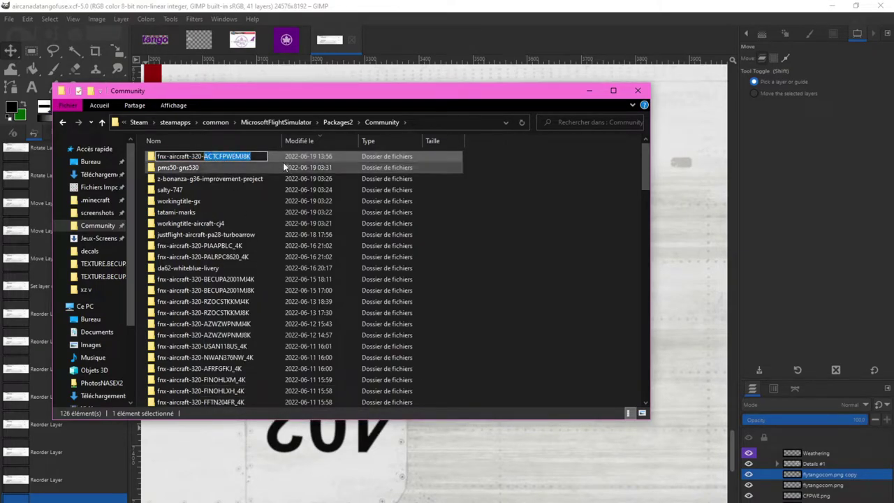
pyautogui.press('Return')
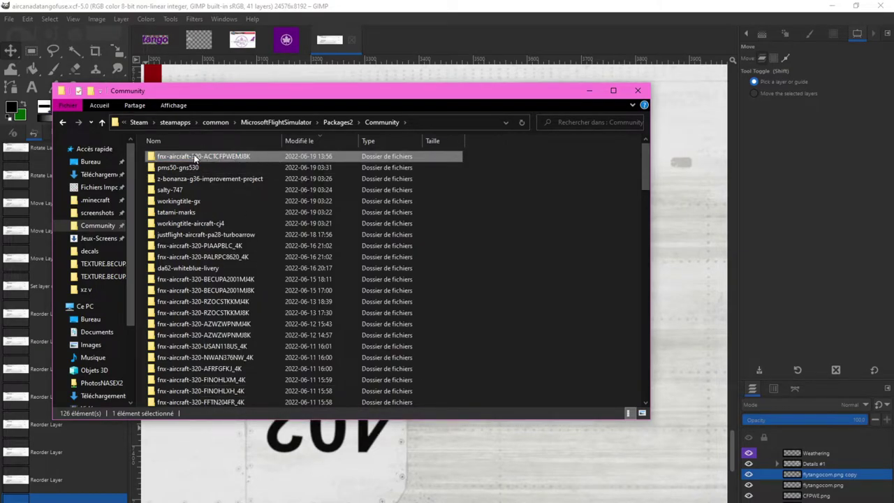
# Open the fnx-aircraft-320-ACTCFPWEMJ8K folder and open its manifest.json for editing in Notepad++
pyautogui.doubleClick(196, 94)
pyautogui.doubleClick(153, 70)
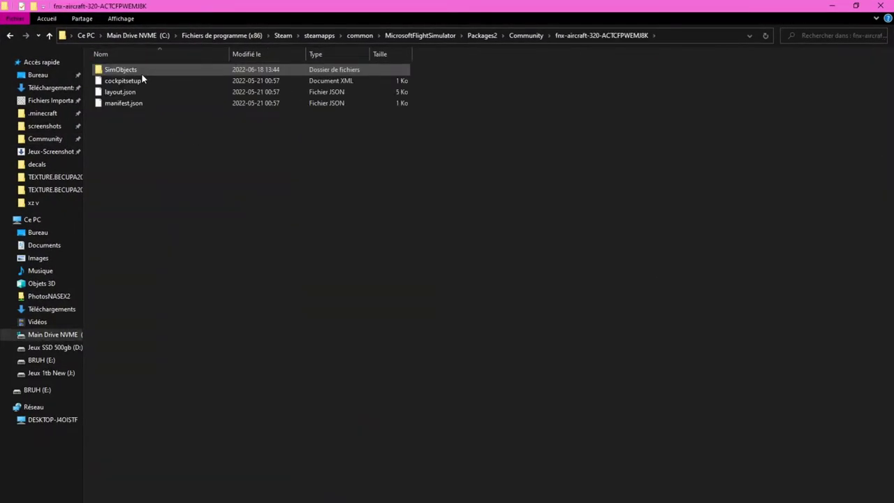
pyautogui.rightClick(116, 104)
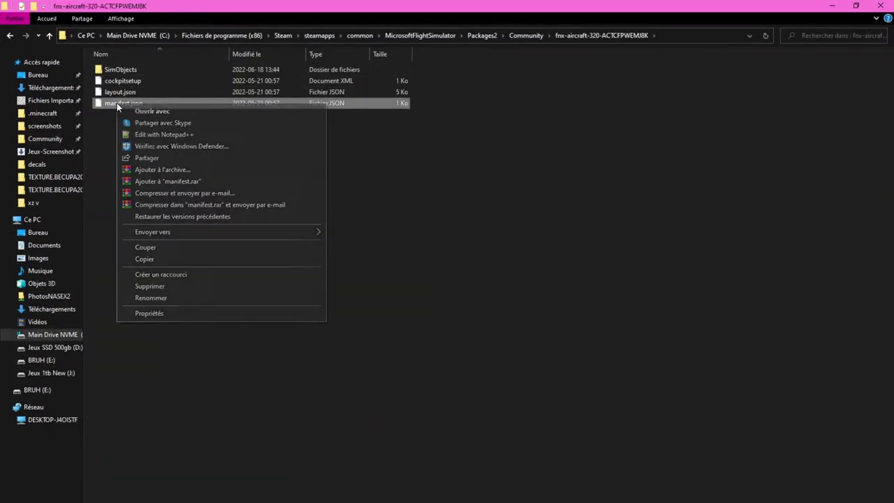
pyautogui.click(148, 133)
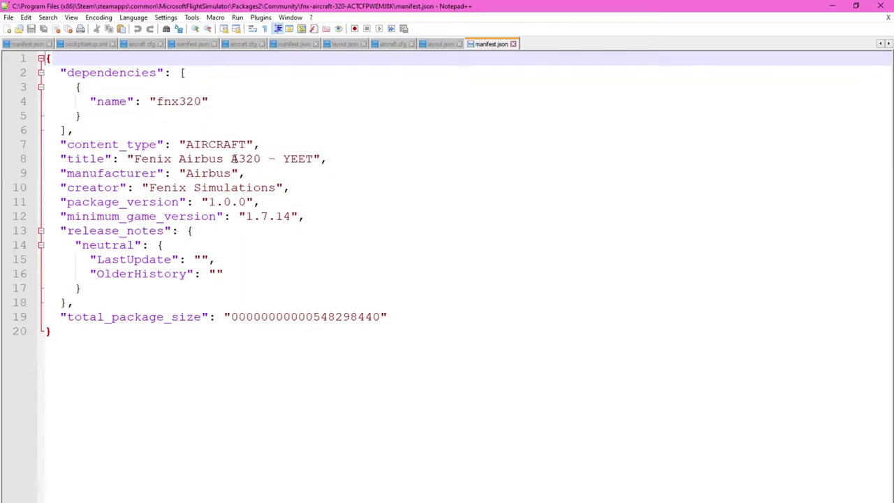
# Set the manifest title to "Fenix Airbus A320 - Air Canada Tango C-FPWE"
pyautogui.doubleClick(293, 159)
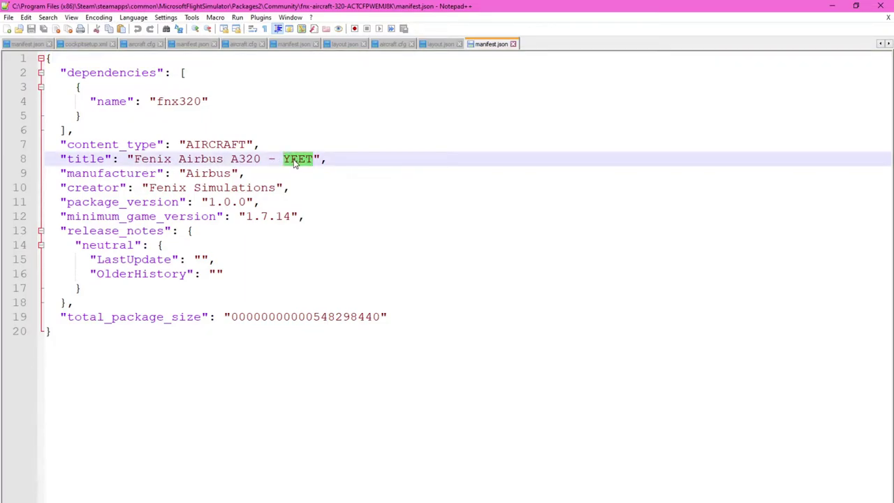
pyautogui.write('Air Canada ')
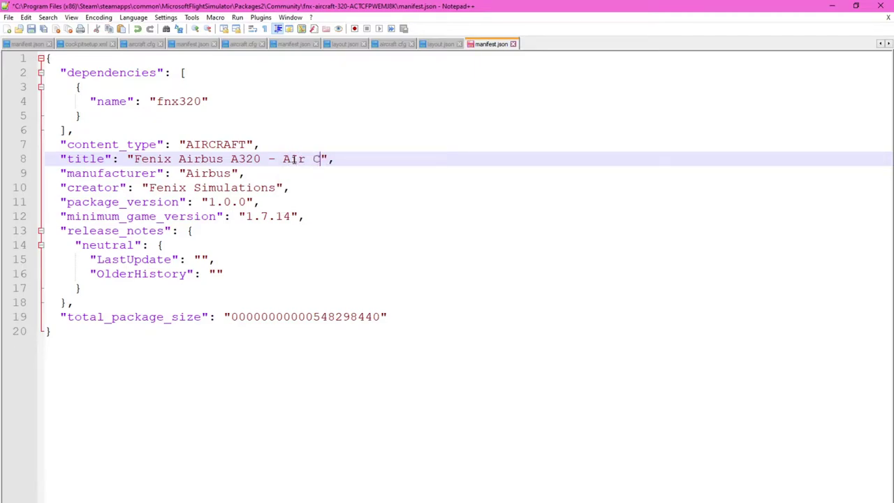
pyautogui.write('Tango')
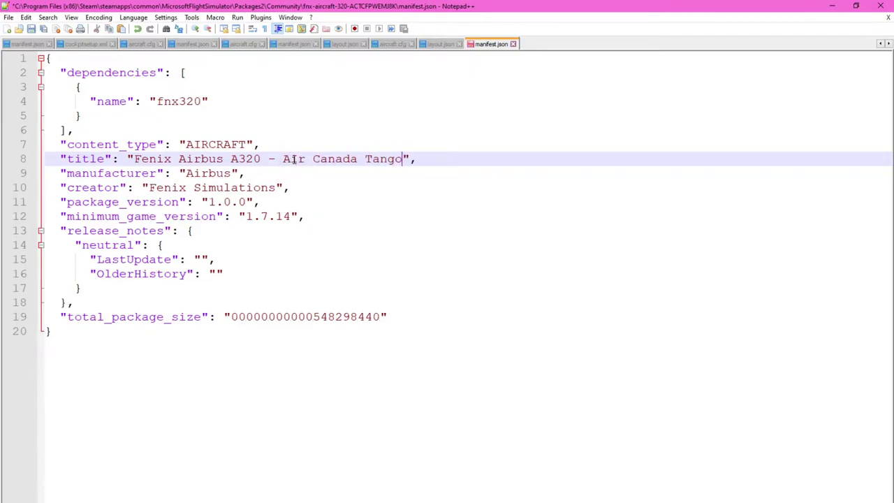
pyautogui.write(' C-FPWE')
pyautogui.hotkey('ctrl', 's')
# Add the livery author's name and a comma before "Fenix Simulations" in the manifest's creator entry, then save and close the file
pyautogui.click(149, 188)
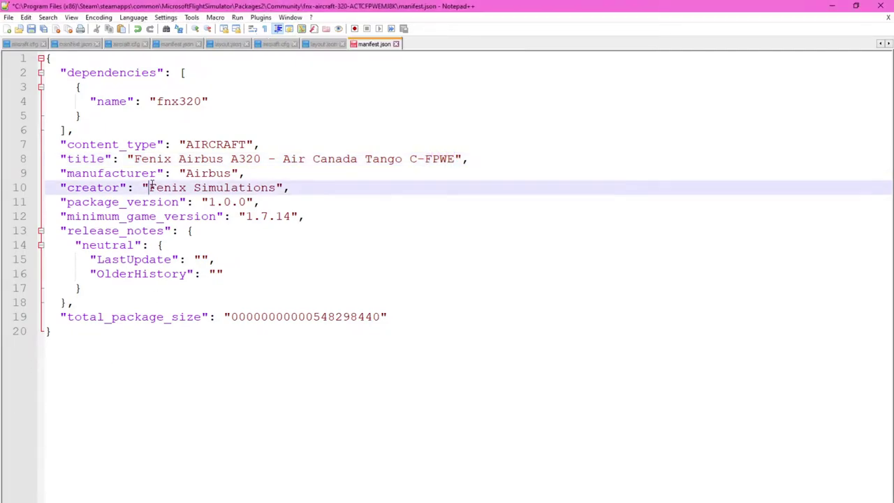
pyautogui.write('Berinchtei')
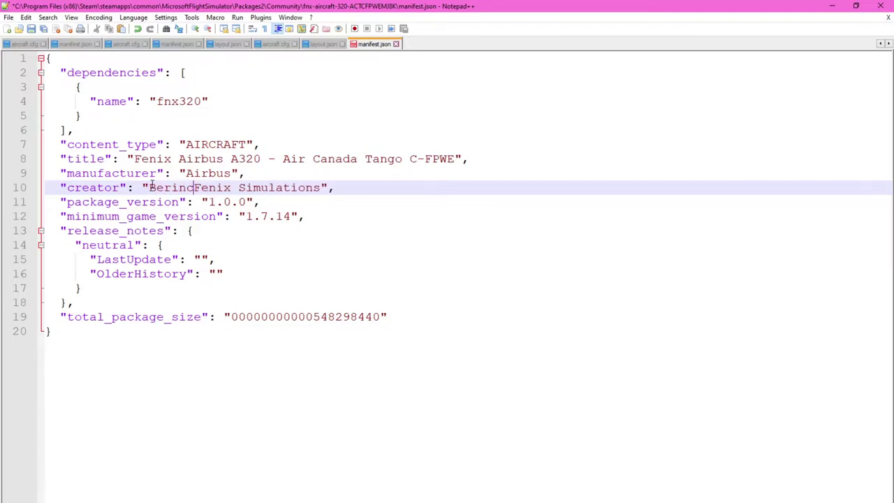
pyautogui.write('n,')
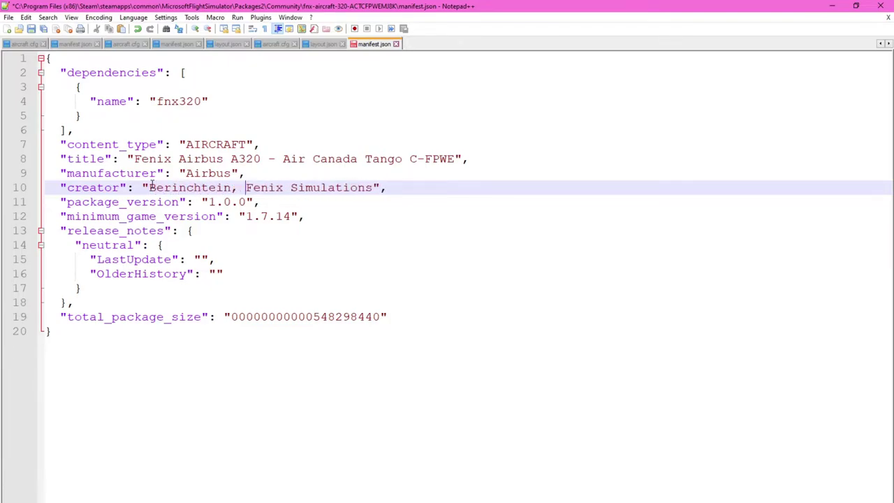
pyautogui.click(32, 28)
pyautogui.click(878, 5)
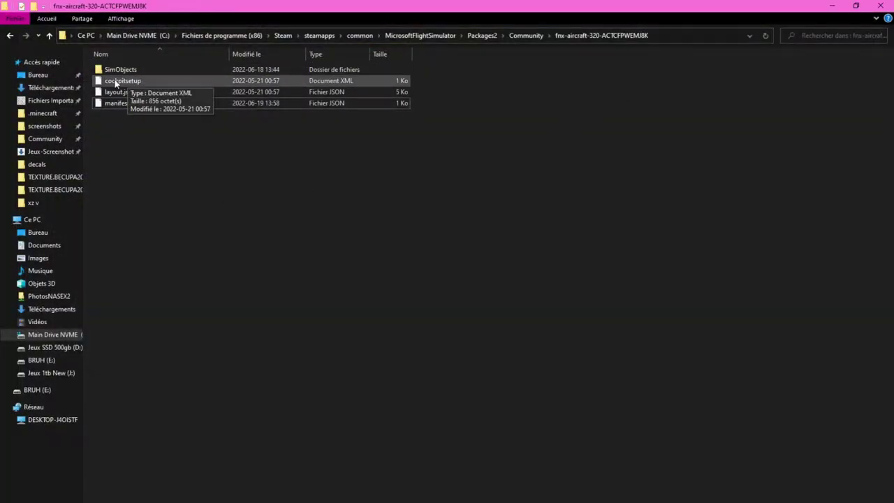
# Open the cockpitsetup file for editing in Notepad++ and set its registration value to C-FPWE
pyautogui.rightClick(116, 82)
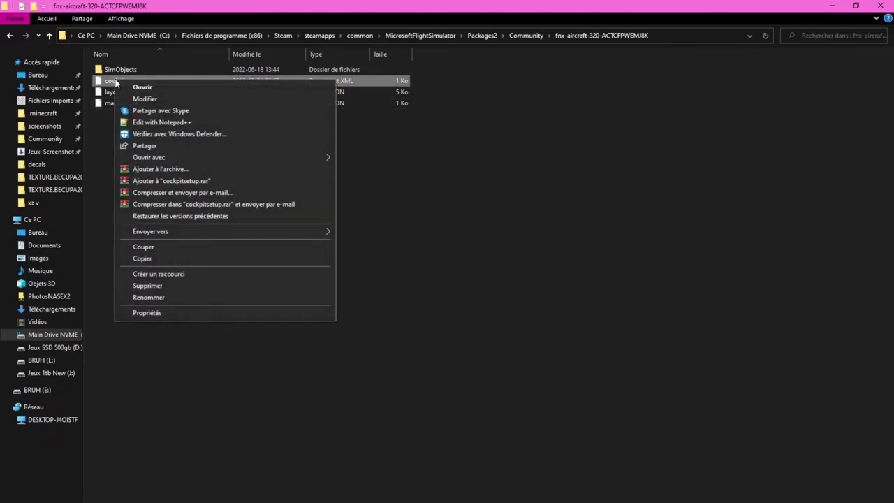
pyautogui.click(153, 121)
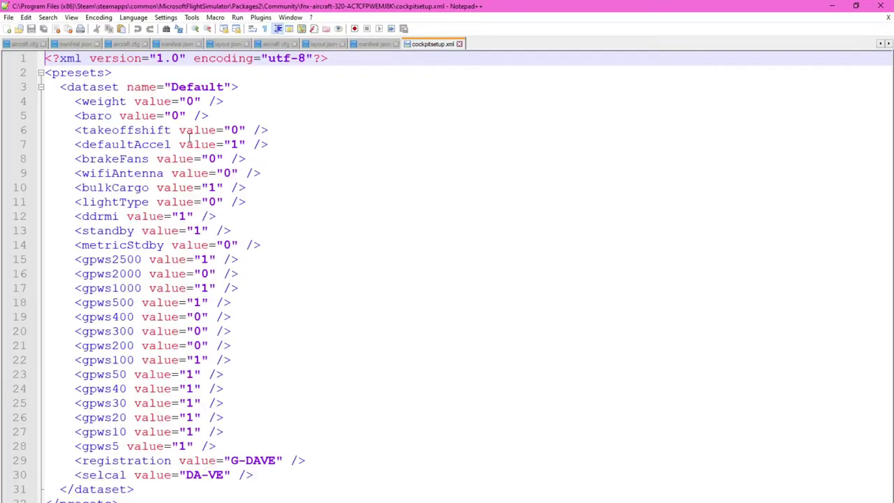
pyautogui.moveTo(230, 460); pyautogui.dragTo(279, 460)
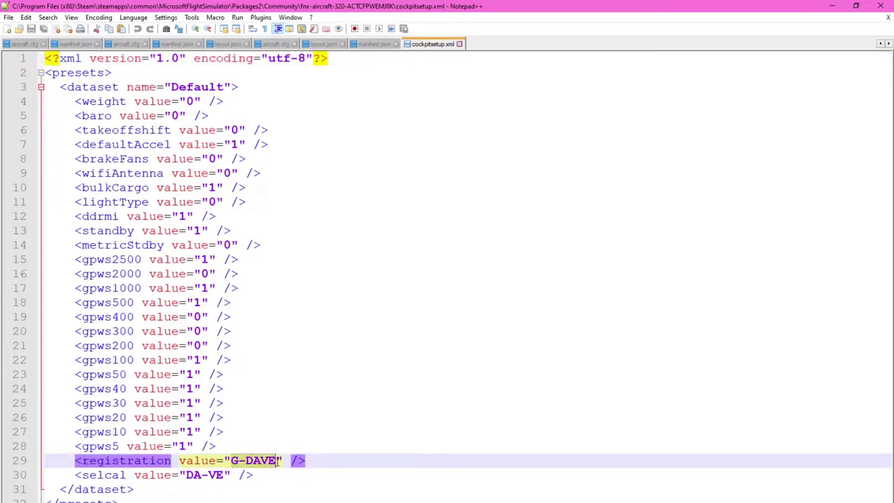
pyautogui.write('C-')
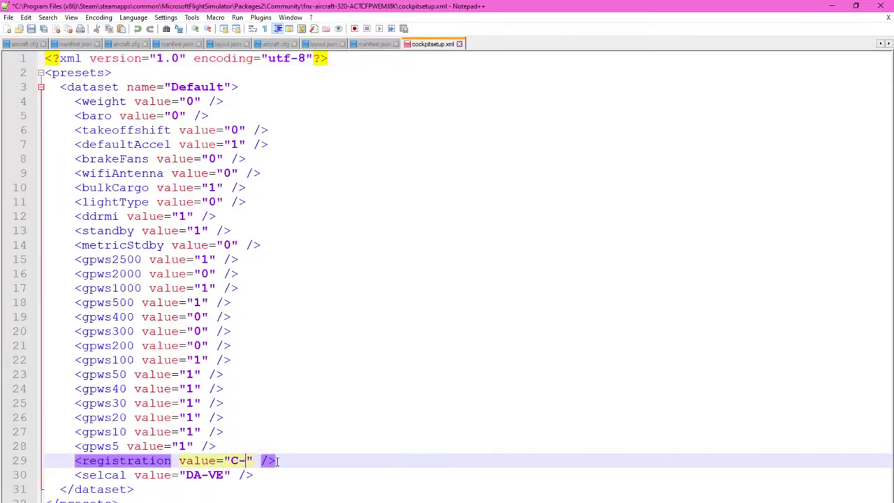
pyautogui.write('F')
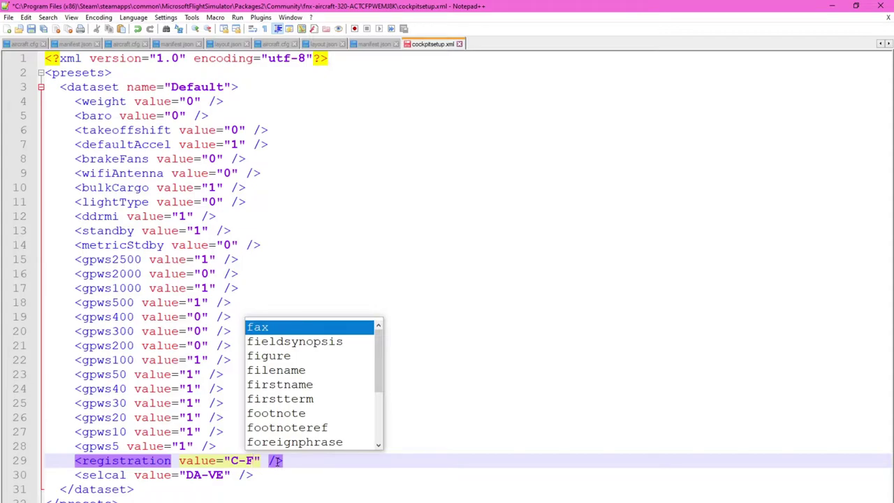
pyautogui.write('PWE')
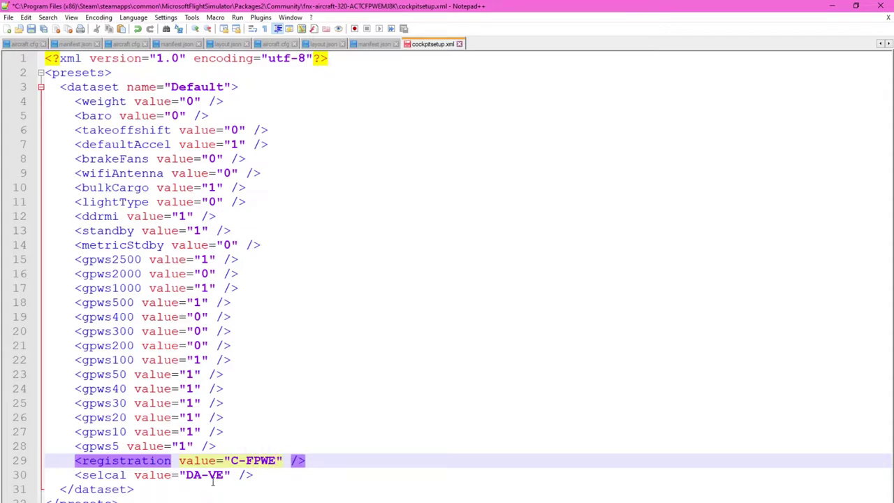
# Set the selcal value to BE-DS, then save and close the cockpit setup file
pyautogui.moveTo(186, 476); pyautogui.dragTo(222, 476)
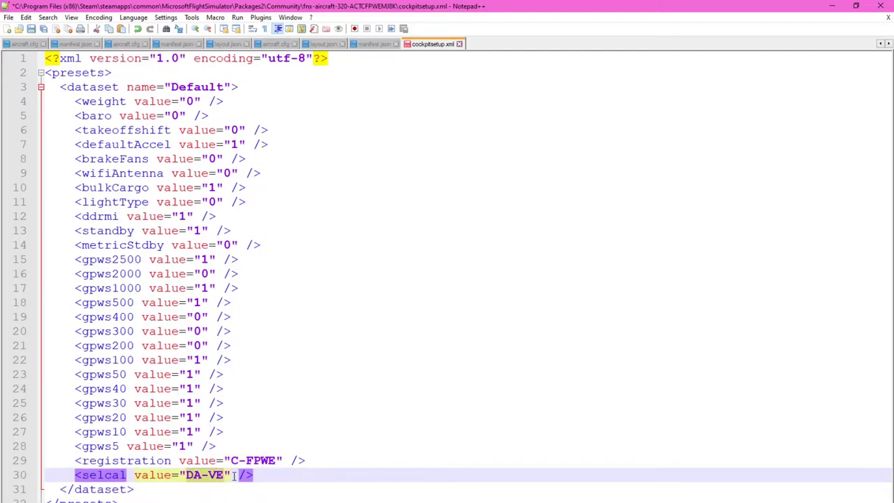
pyautogui.write('BE')
pyautogui.write('-D')
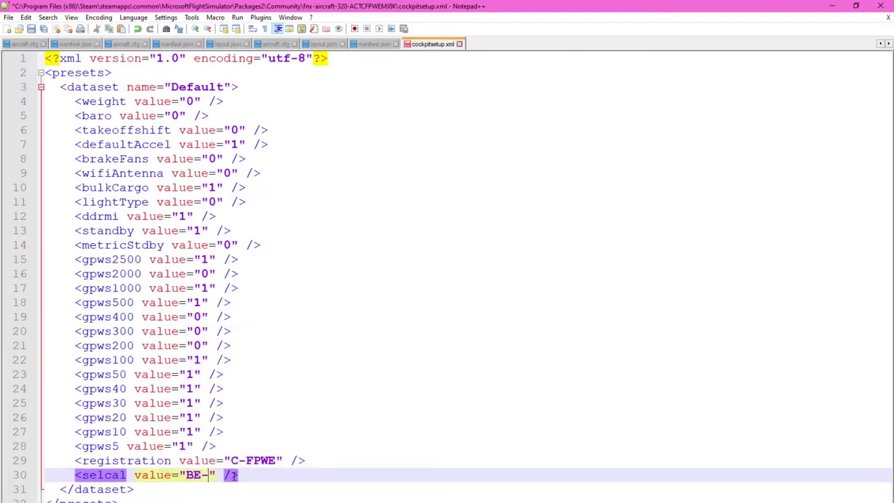
pyautogui.press('Escape')
pyautogui.write('S')
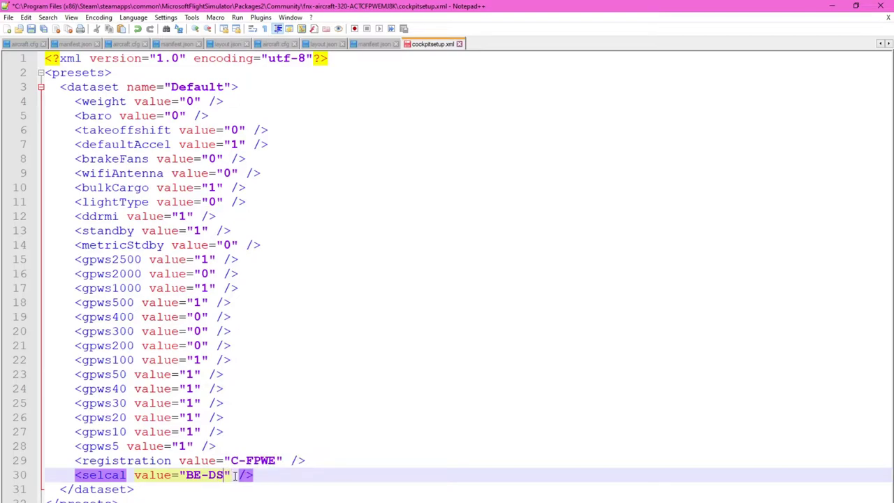
pyautogui.click(32, 30)
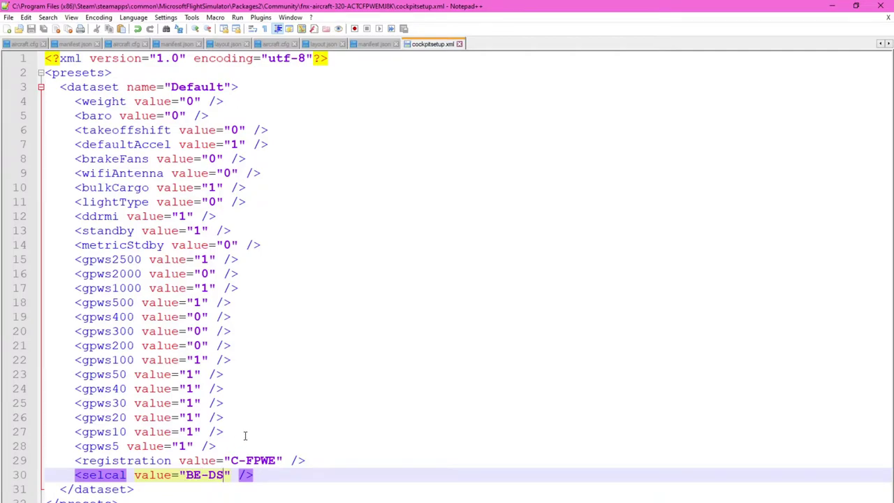
pyautogui.click(880, 6)
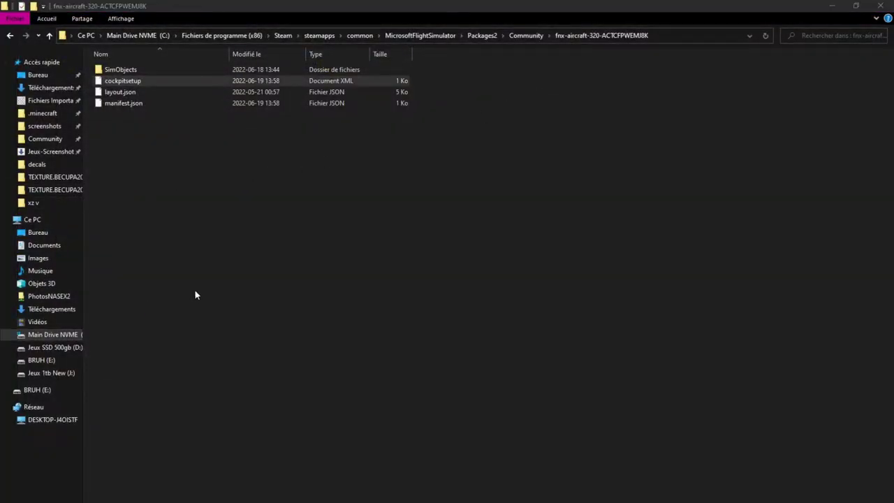
# In the livery's SimObjects\Airplanes folder, rename the FNX320_EXAMPLE123 folder to FNX320_ACTCFPWEMJ8K
pyautogui.doubleClick(155, 70)
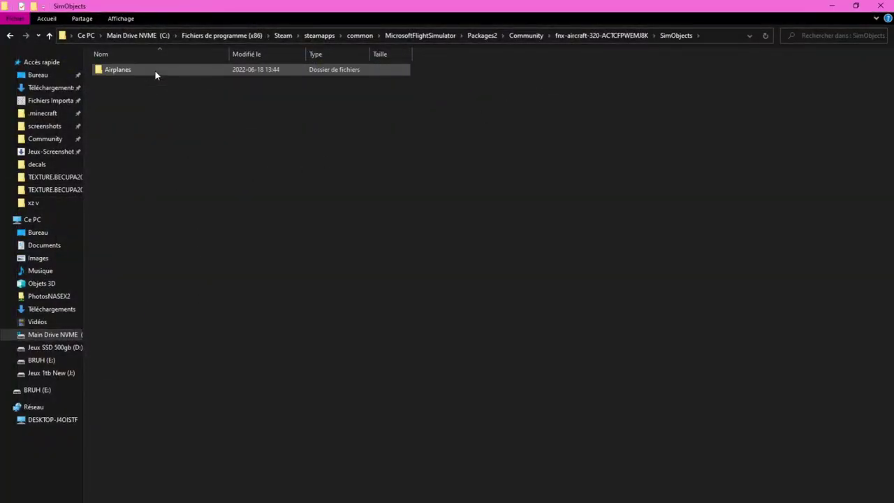
pyautogui.doubleClick(155, 71)
pyautogui.rightClick(105, 68)
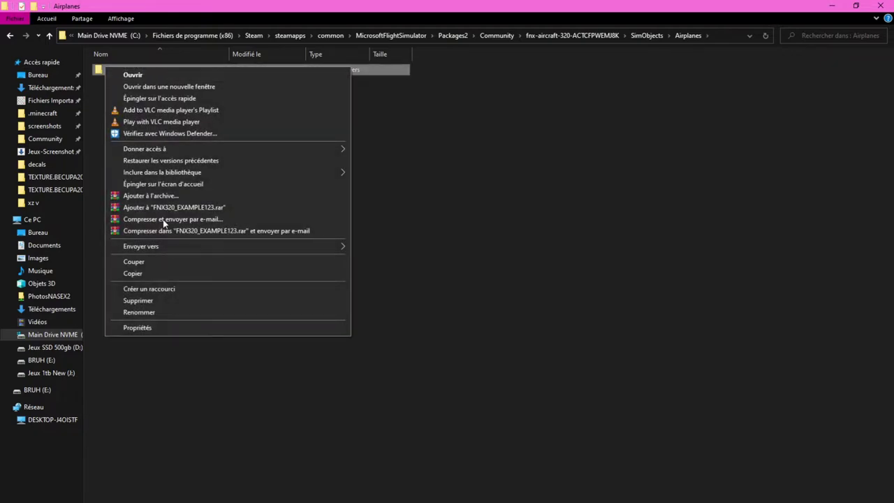
pyautogui.click(161, 311)
pyautogui.press('End')
pyautogui.hotkey('shift', 'Left')
pyautogui.hotkey('shift', 'Left')
pyautogui.hotkey('shift', 'Left')
pyautogui.hotkey('shift', 'Left')
pyautogui.hotkey('shift', 'Left')
pyautogui.hotkey('shift', 'Left')
pyautogui.hotkey('shift', 'Left')
pyautogui.hotkey('shift', 'Left')
pyautogui.hotkey('shift', 'Left')
pyautogui.hotkey('shift', 'Left')
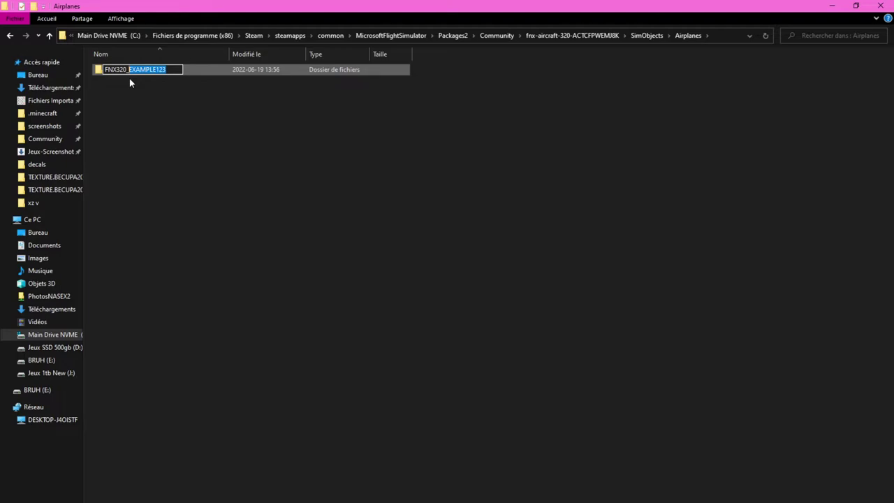
pyautogui.write('ACTCFPWEMJ8K')
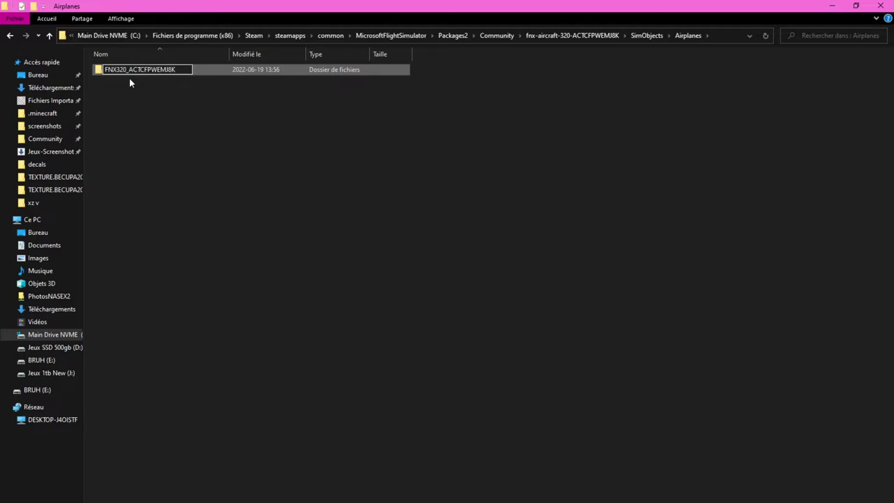
pyautogui.press('Return')
# Inside the FNX320_ACTCFPWEMJ8K folder, rename the TEXTURE.EXAMPLE123 folder to TEXTURE.ACTCFPWEMJ8K
pyautogui.doubleClick(126, 70)
pyautogui.rightClick(127, 72)
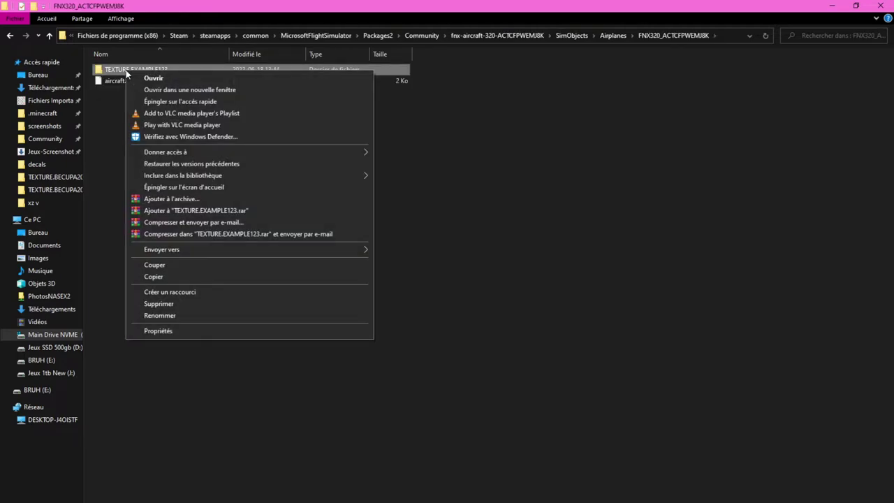
pyautogui.click(183, 317)
pyautogui.press('End')
pyautogui.hotkey('shift', 'Left')
pyautogui.hotkey('shift', 'Left')
pyautogui.hotkey('shift', 'Left')
pyautogui.hotkey('shift', 'Left')
pyautogui.hotkey('shift', 'Left')
pyautogui.hotkey('shift', 'Left')
pyautogui.hotkey('shift', 'Left')
pyautogui.hotkey('shift', 'Left')
pyautogui.hotkey('shift', 'Left')
pyautogui.hotkey('shift', 'Left')
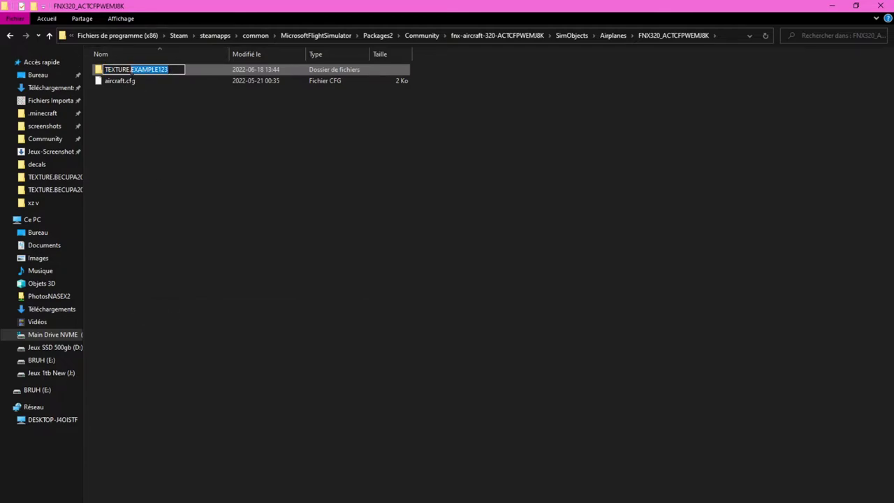
pyautogui.write('ACTCFPWEMJ8K')
pyautogui.press('Return')
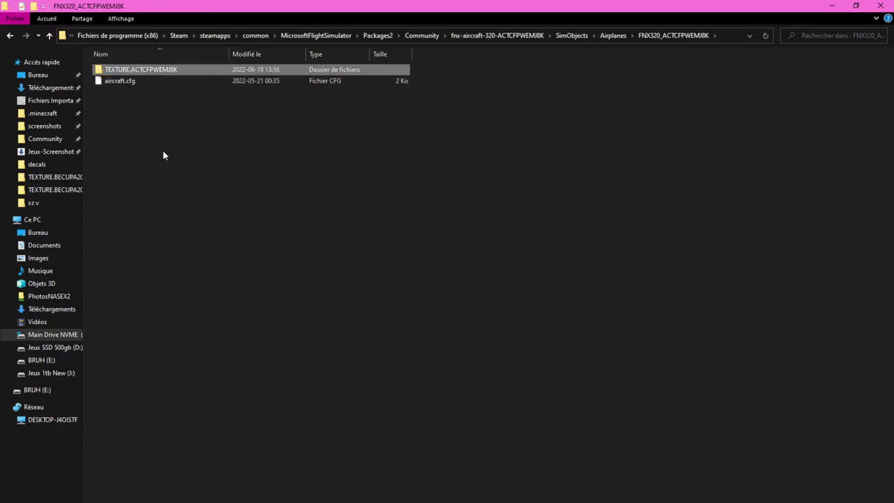
# Edit aircraft.cfg in Notepad++, setting the title to "FenixA320_ACTCFPWEMJ8K" and the texture to "ACTCFPWEMJ8K"
pyautogui.rightClick(116, 81)
pyautogui.click(145, 115)
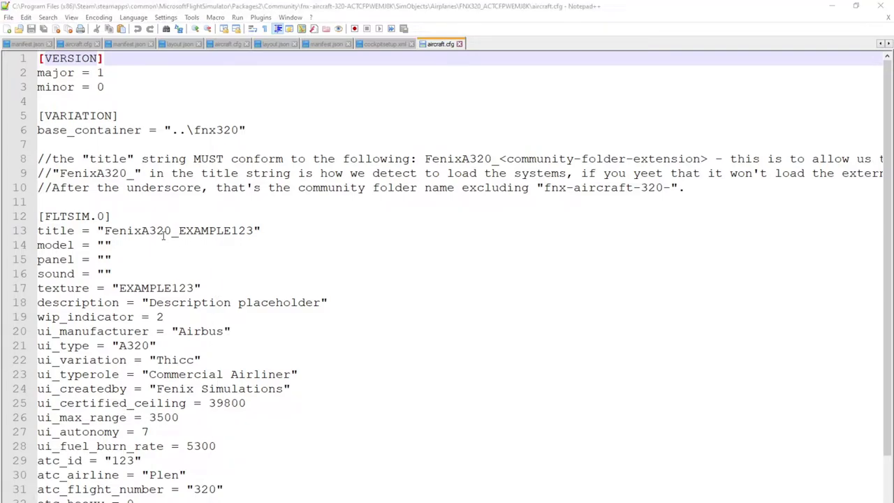
pyautogui.moveTo(179, 231); pyautogui.dragTo(253, 230)
pyautogui.write('ACTCFPWEMJ8K')
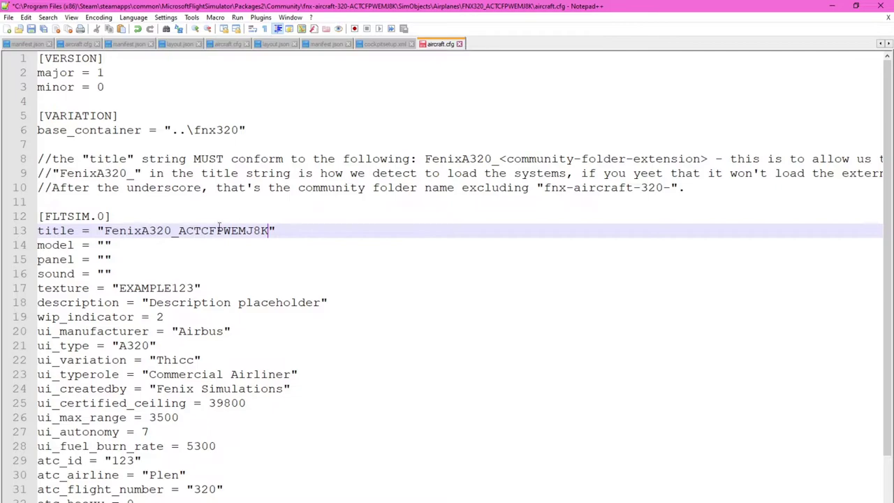
pyautogui.scroll(-1, 276, 230)
pyautogui.doubleClick(140, 246)
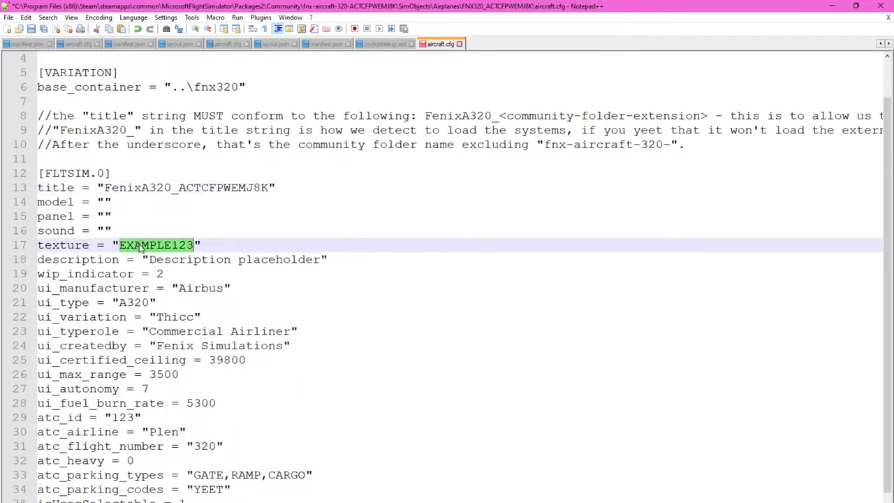
pyautogui.write('ACTCFPWEMJ8K')
# Set the ui_variation entry in aircraft.cfg to "Air Canada Tango C-FPWE 8K"
pyautogui.scroll(-1, 140, 244)
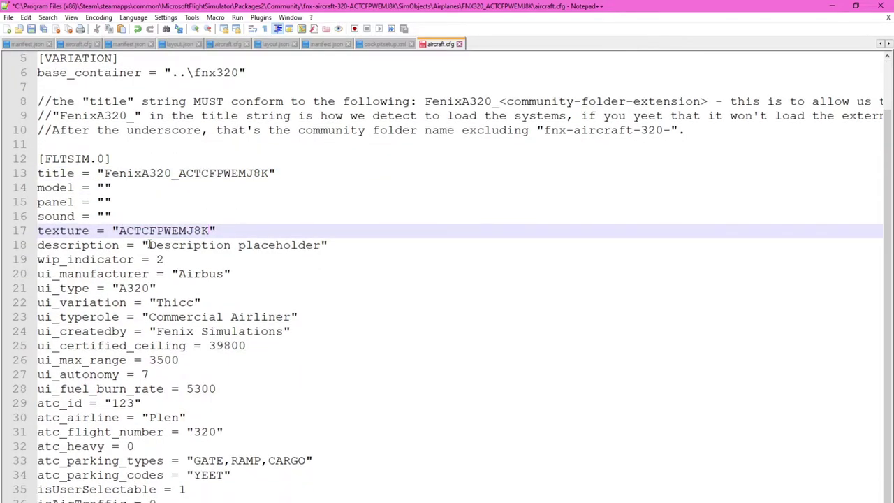
pyautogui.doubleClick(158, 304)
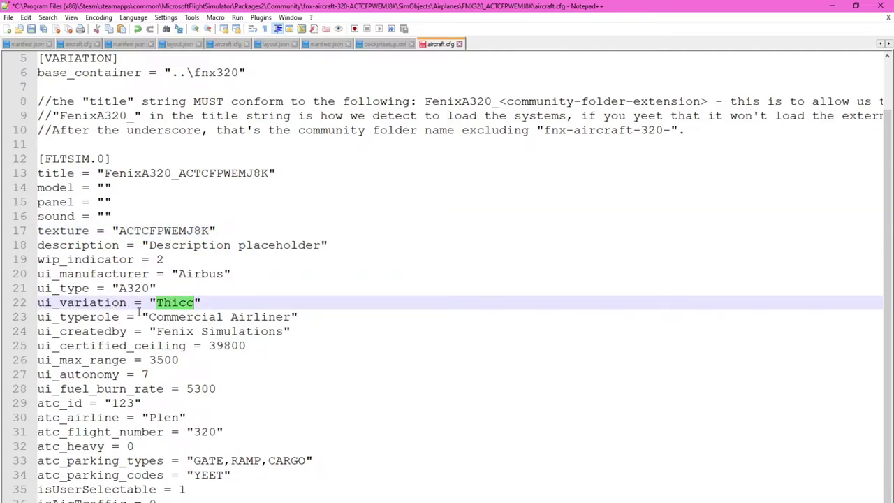
pyautogui.write('Air Canada ')
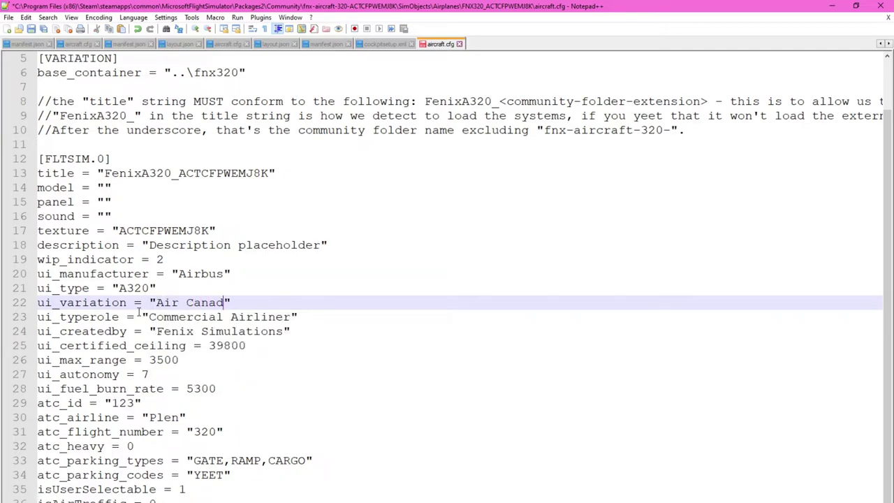
pyautogui.write('Tango C')
pyautogui.write('-F')
pyautogui.write('PWE ')
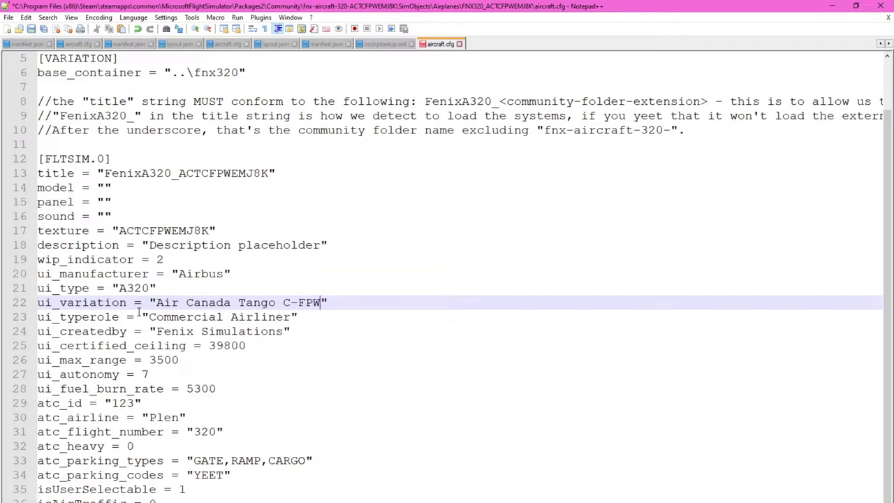
pyautogui.write('8K')
# Add the livery author's name and a comma before "Fenix Simulations" in ui_createdby, and set atc_airline to "ACT"
pyautogui.click(160, 331)
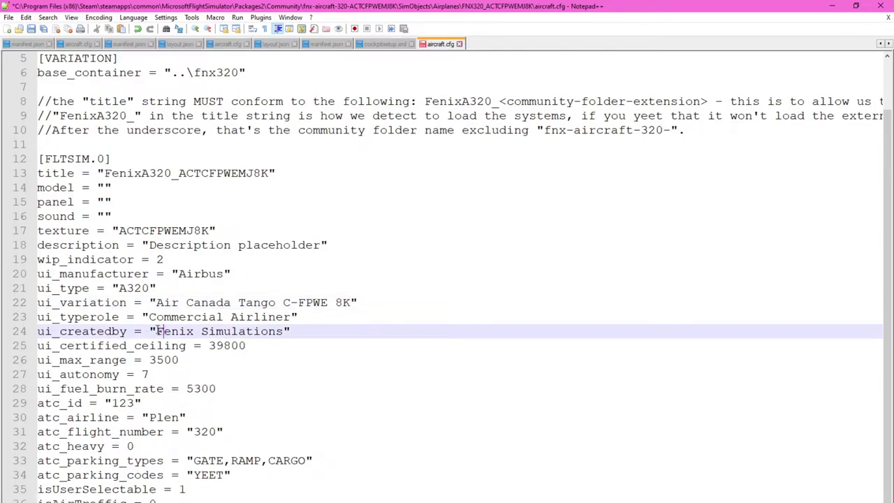
pyautogui.write('Berinchtein,')
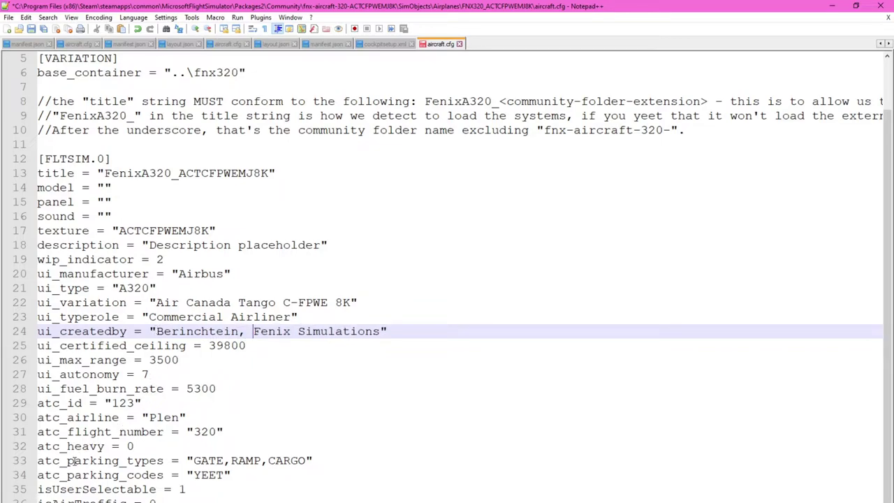
pyautogui.doubleClick(198, 433)
pyautogui.press('Right')
pyautogui.doubleClick(165, 417)
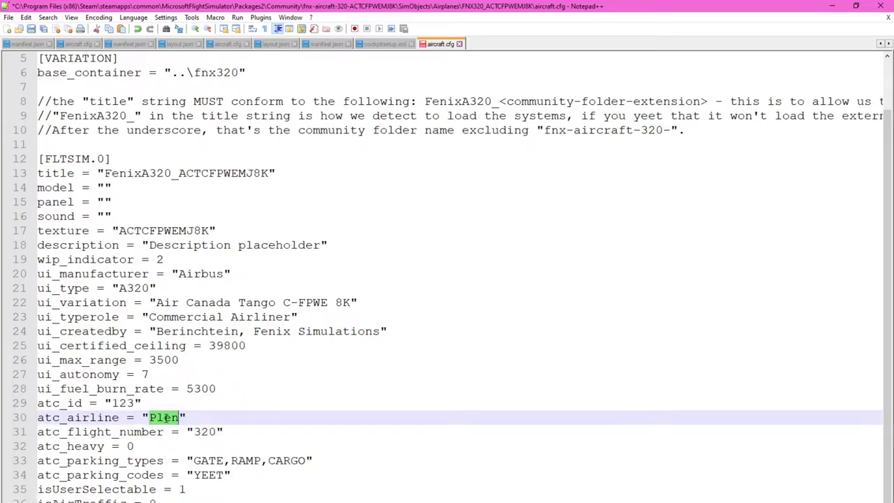
pyautogui.write('ACT')
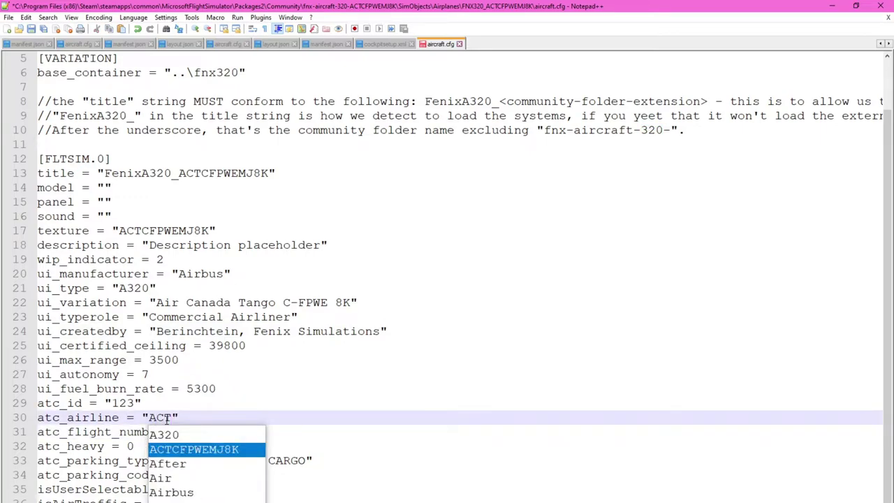
pyautogui.click(179, 360)
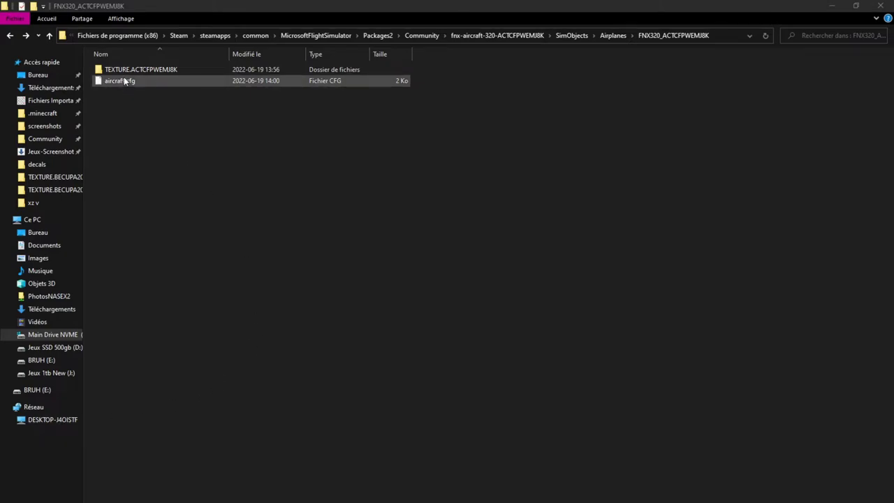
# Check the TEXTURE.ACTCFPWEMJ8K folder, then open SimObjects\Airplanes\FNX320\texture in the Community folder's base fnx-aircraft-320 package
pyautogui.doubleClick(127, 71)
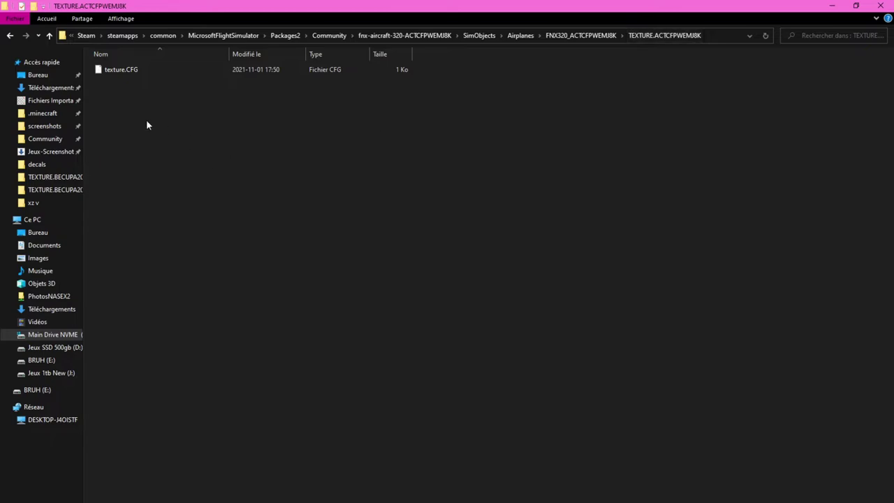
pyautogui.click(42, 140)
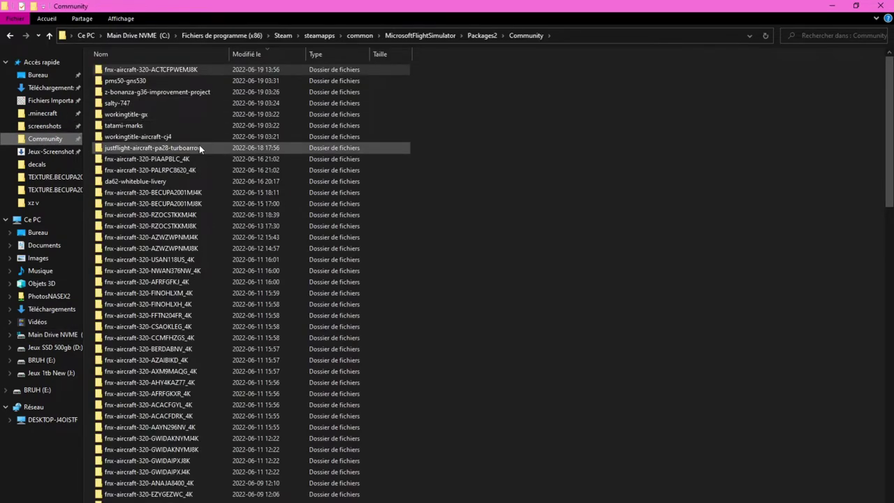
pyautogui.scroll(-8, 200, 145)
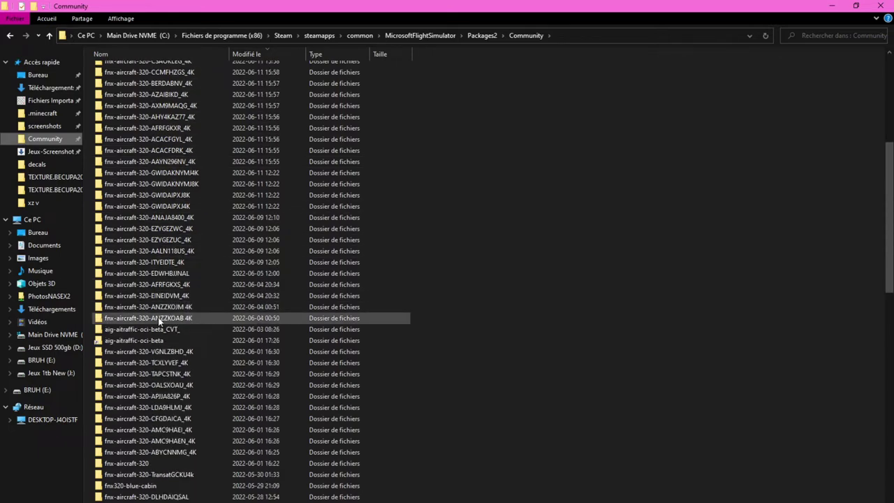
pyautogui.scroll(-2, 154, 314)
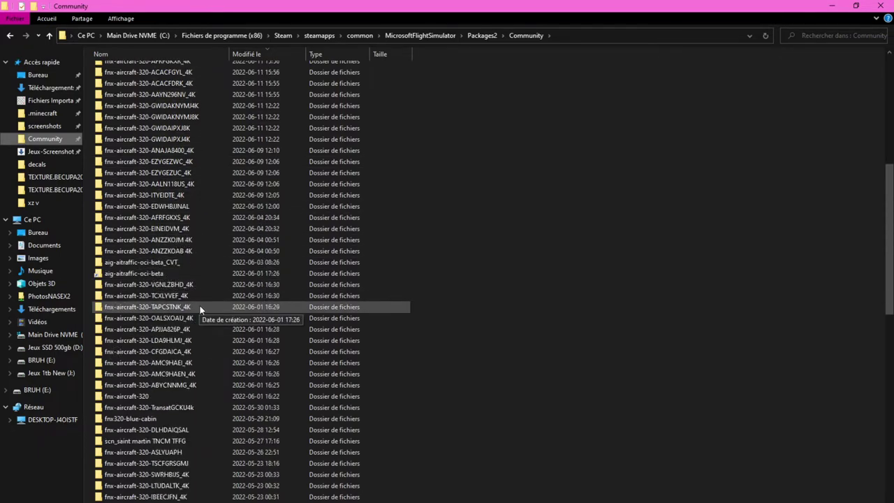
pyautogui.doubleClick(144, 396)
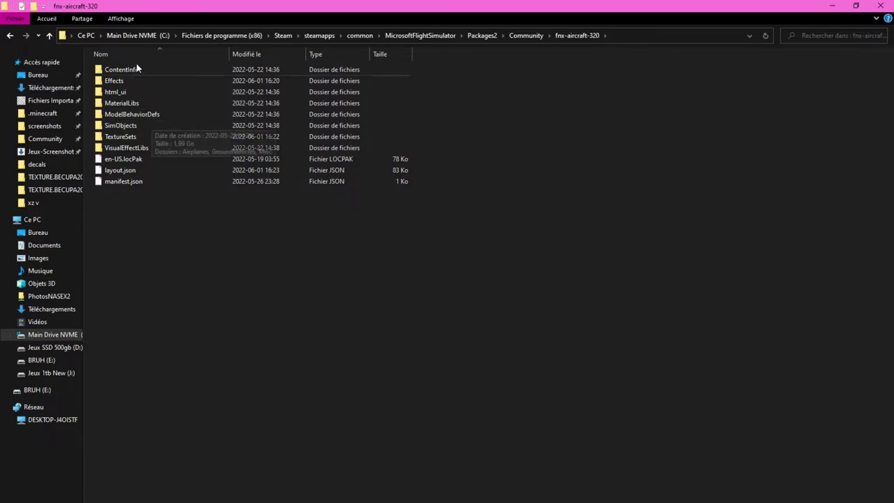
pyautogui.doubleClick(139, 126)
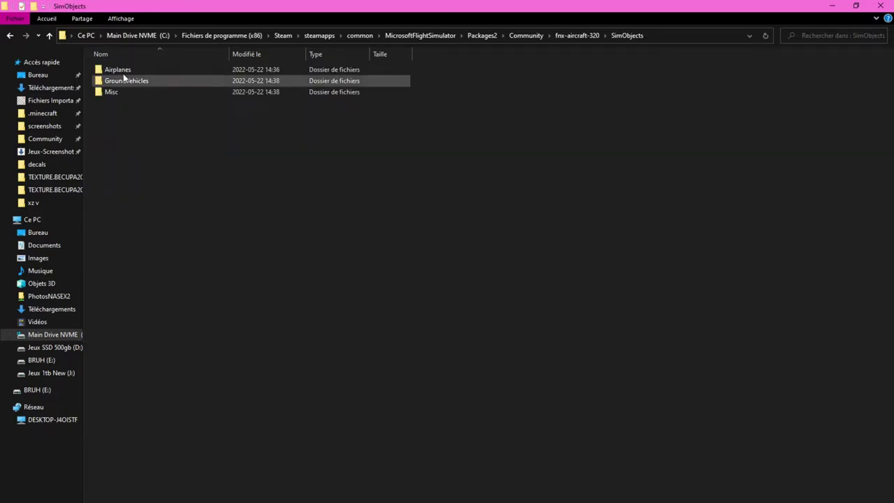
pyautogui.doubleClick(122, 70)
pyautogui.doubleClick(122, 69)
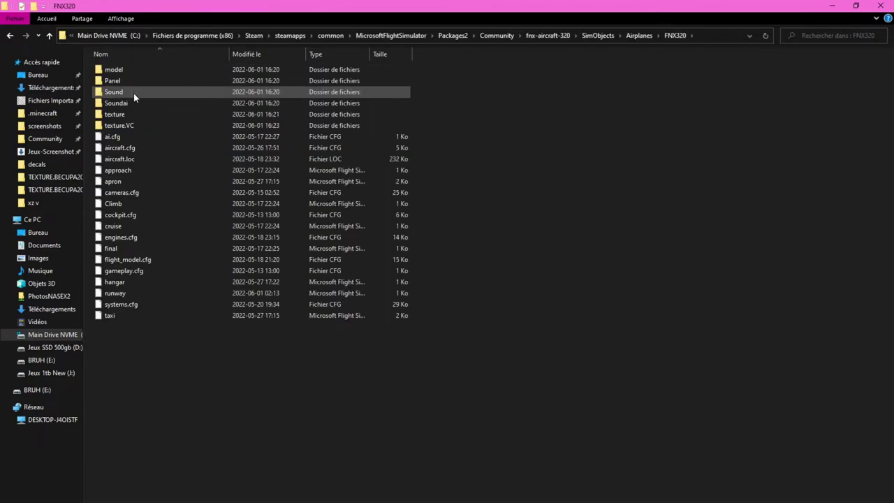
pyautogui.doubleClick(128, 115)
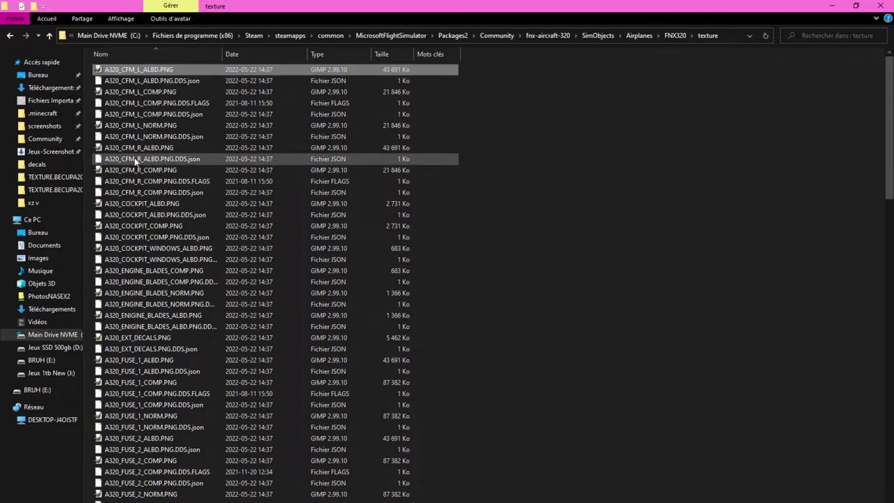
# Add A320_CFM_R_ALBD.PNG and A320_CFM_R_ALBD.PNG.DDS.json to the file selection in the base texture folder
pyautogui.moveTo(142, 149)
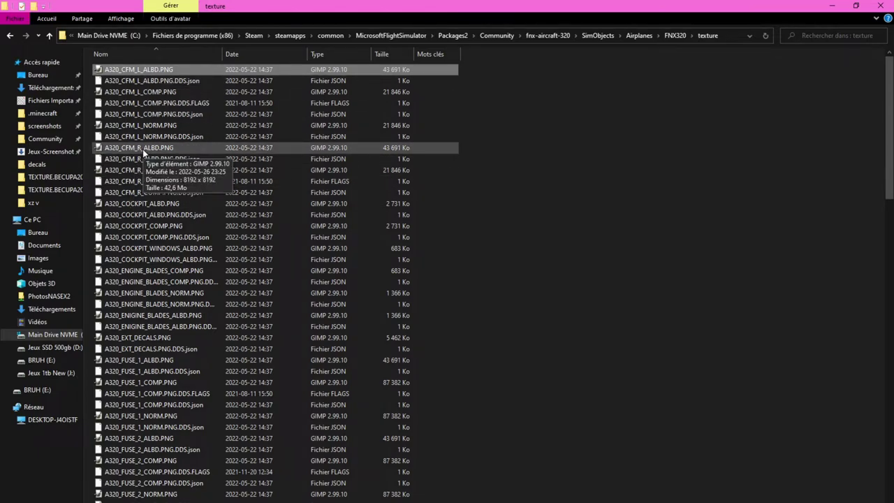
pyautogui.click(142, 149)
pyautogui.keyDown('shift'); pyautogui.click(161, 160); pyautogui.keyUp('shift')
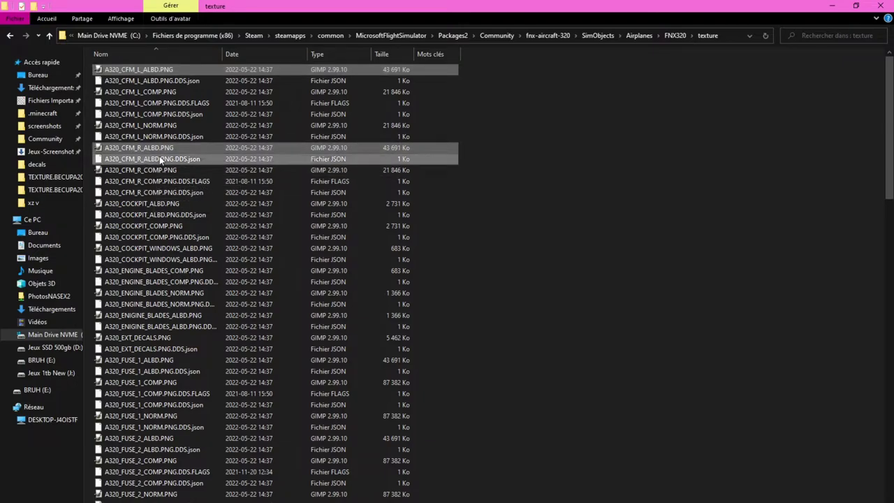
# Copy the A320_CFM_L_ALBD and A320_CFM_R_ALBD PNG files and their DDS.json files into the TEXTURE.ACTCFPWEMJ8K folder
pyautogui.keyDown('ctrl'); pyautogui.click(155, 80); pyautogui.keyUp('ctrl')
pyautogui.rightClick(143, 80)
pyautogui.click(183, 201)
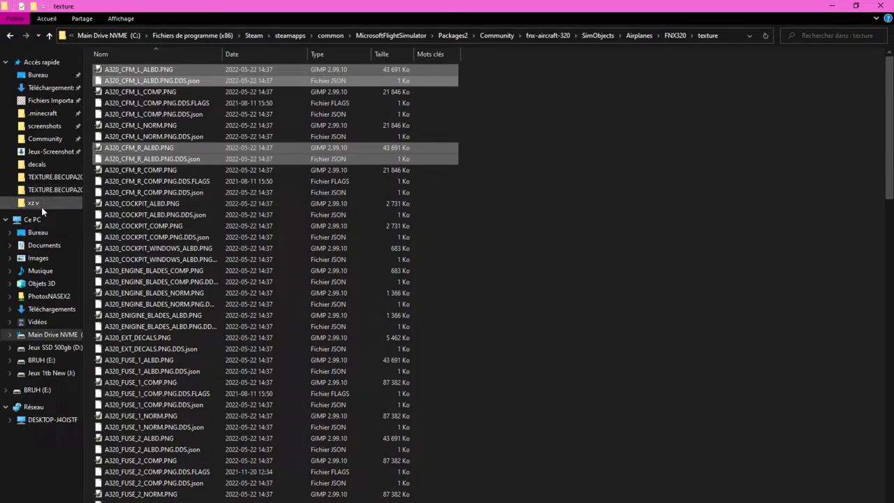
pyautogui.rightClick(48, 178)
pyautogui.click(97, 218)
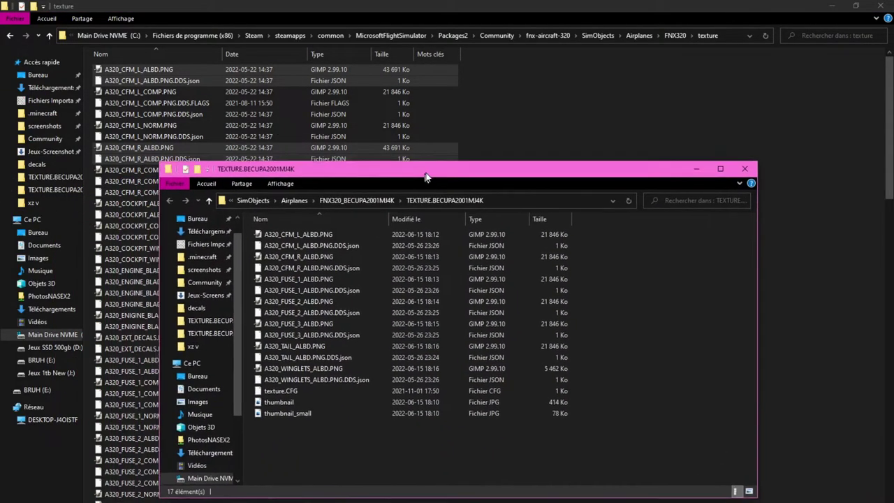
pyautogui.click(199, 293)
pyautogui.hotkey('ctrl', 'v')
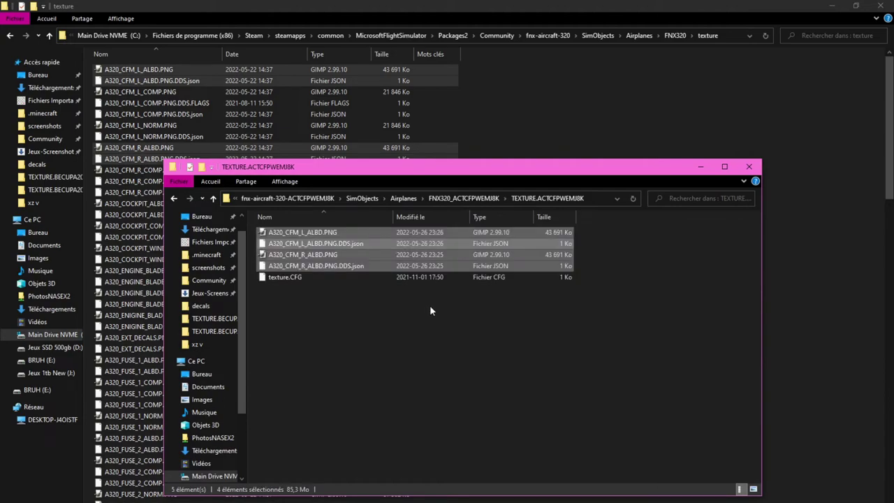
pyautogui.click(386, 310)
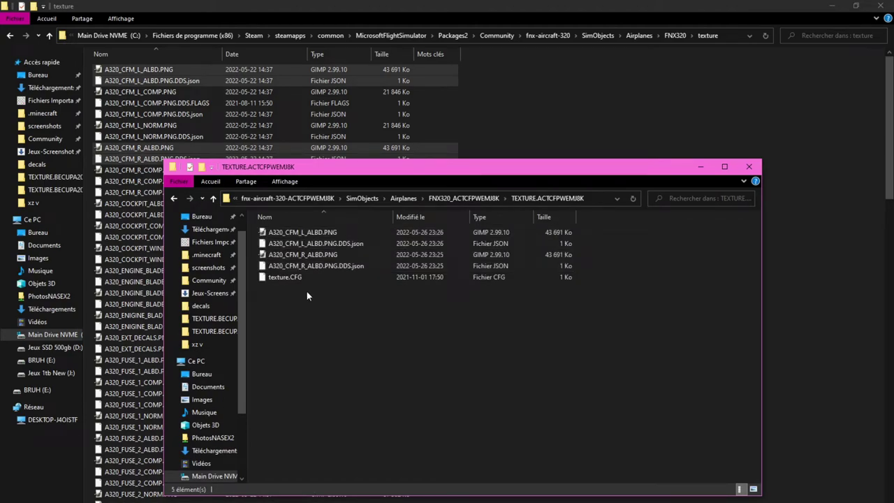
# Select the A320_FUSE_1, FUSE_2 and FUSE_3 ALBD PNG files with their DDS.json files in the FNX320 texture folder
pyautogui.click(638, 89)
pyautogui.scroll(-3, 484, 198)
pyautogui.click(161, 262)
pyautogui.keyDown('shift'); pyautogui.click(143, 274); pyautogui.keyUp('shift')
pyautogui.scroll(-2, 133, 278)
pyautogui.keyDown('ctrl'); pyautogui.click(143, 273); pyautogui.keyUp('ctrl')
pyautogui.keyDown('ctrl'); pyautogui.click(143, 285); pyautogui.keyUp('ctrl')
pyautogui.scroll(-2, 136, 292)
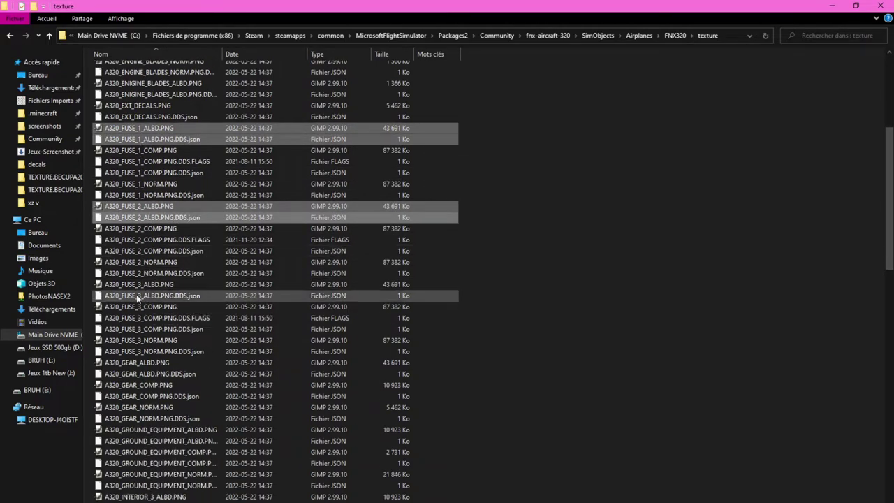
pyautogui.keyDown('ctrl'); pyautogui.click(143, 284); pyautogui.keyUp('ctrl')
pyautogui.keyDown('ctrl'); pyautogui.click(143, 295); pyautogui.keyUp('ctrl')
# Add the A320_TAIL_ALBD and A320_WINGLETS_ALBD PNG files and their DDS.json files to the selection
pyautogui.scroll(-8, 151, 275)
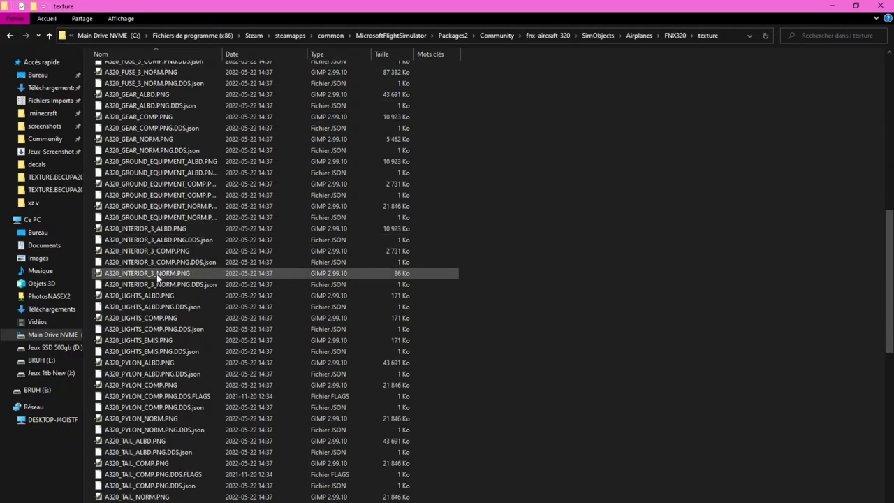
pyautogui.scroll(-5, 156, 274)
pyautogui.keyDown('ctrl'); pyautogui.click(145, 273); pyautogui.keyUp('ctrl')
pyautogui.keyDown('ctrl'); pyautogui.click(148, 285); pyautogui.keyUp('ctrl')
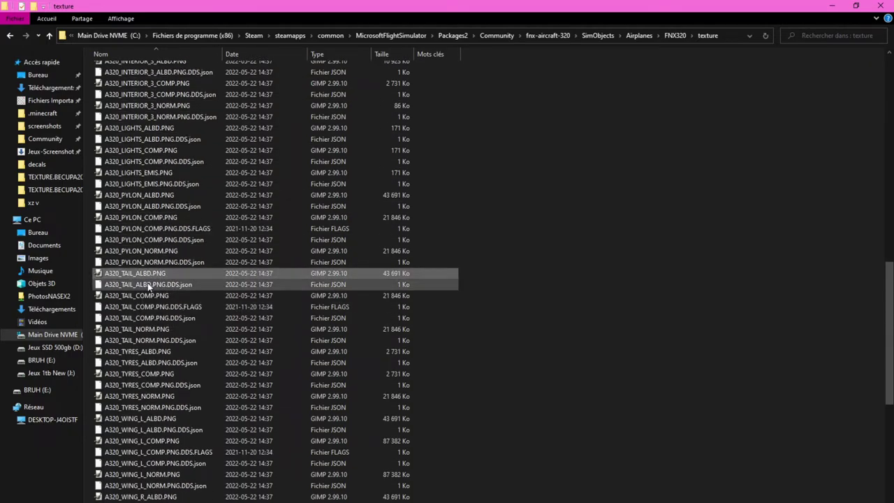
pyautogui.scroll(-4, 149, 286)
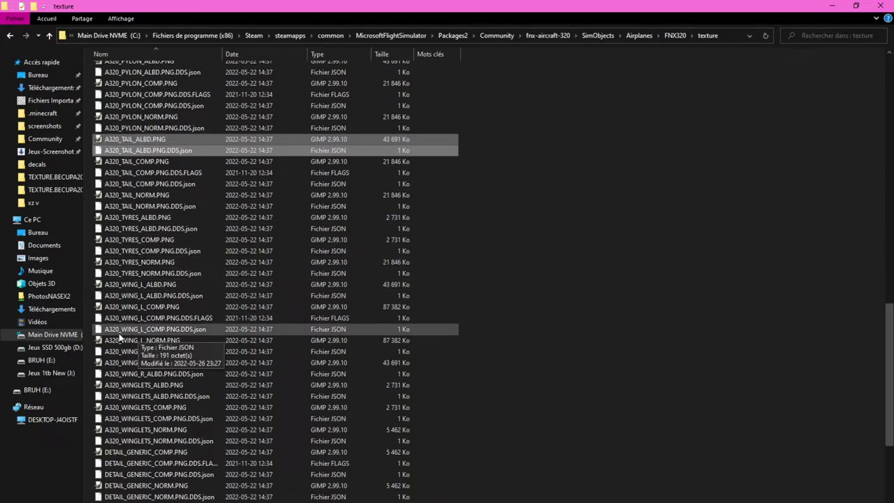
pyautogui.scroll(-4, 161, 358)
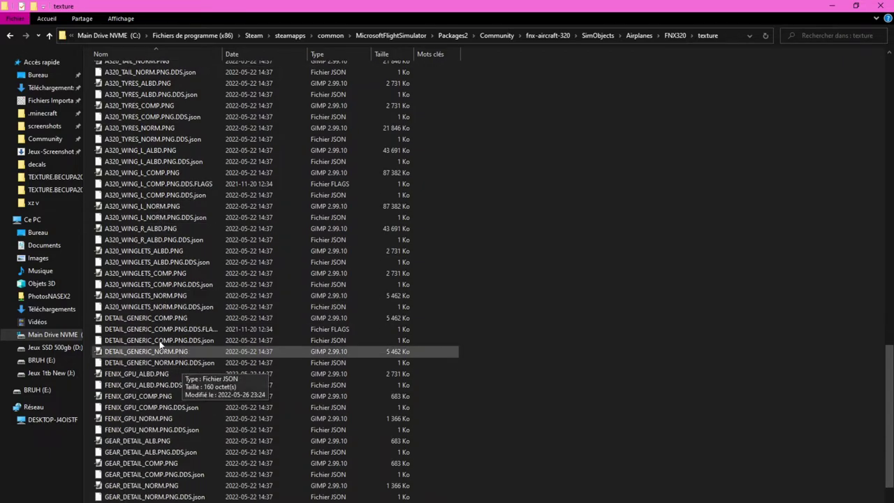
pyautogui.keyDown('ctrl'); pyautogui.click(158, 252); pyautogui.keyUp('ctrl')
pyautogui.keyDown('ctrl'); pyautogui.click(159, 262); pyautogui.keyUp('ctrl')
# Copy the selected fuselage, tail and winglet texture files into the TEXTURE.ACTCFPWEMJ8K folder
pyautogui.scroll(2, 160, 272)
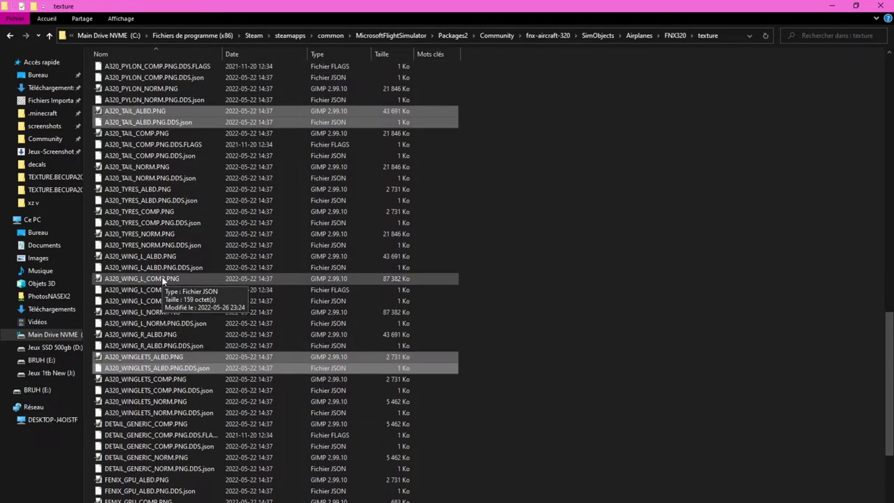
pyautogui.scroll(15, 163, 282)
pyautogui.keyDown('ctrl'); pyautogui.click(146, 243); pyautogui.keyUp('ctrl')
pyautogui.scroll(-20, 178, 259)
pyautogui.keyDown('ctrl'); pyautogui.click(188, 284); pyautogui.keyUp('ctrl')
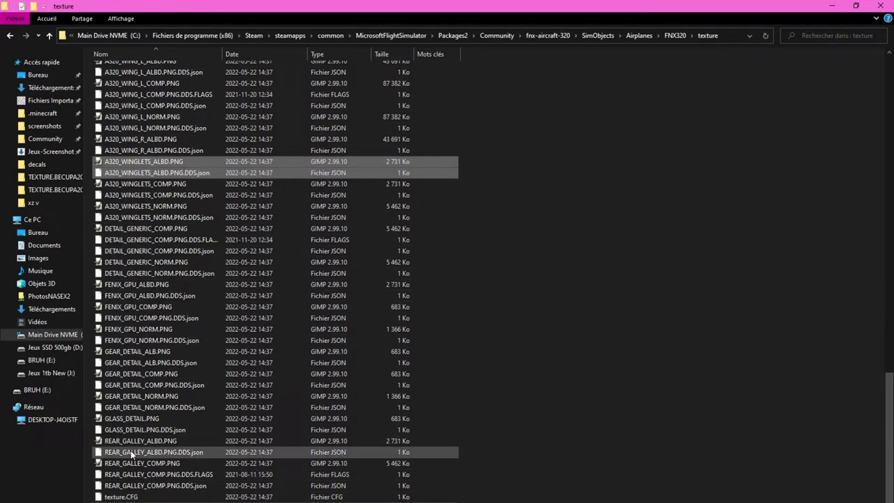
pyautogui.rightClick(130, 167)
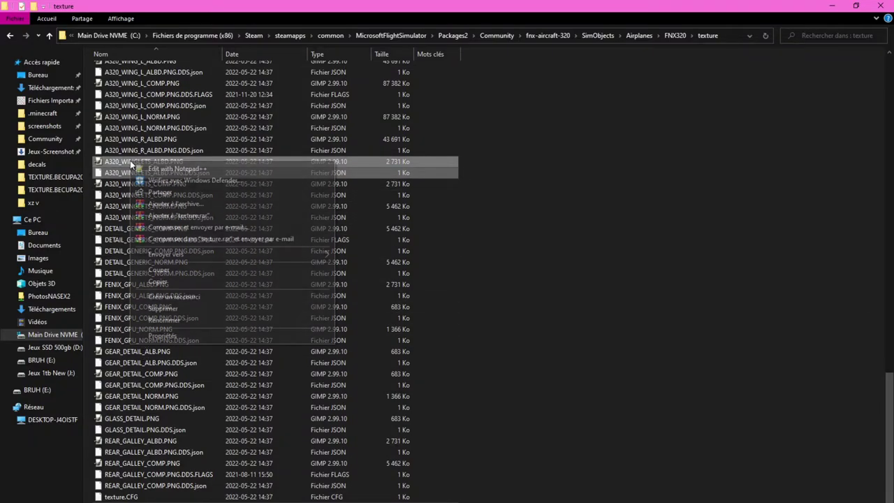
pyautogui.click(158, 281)
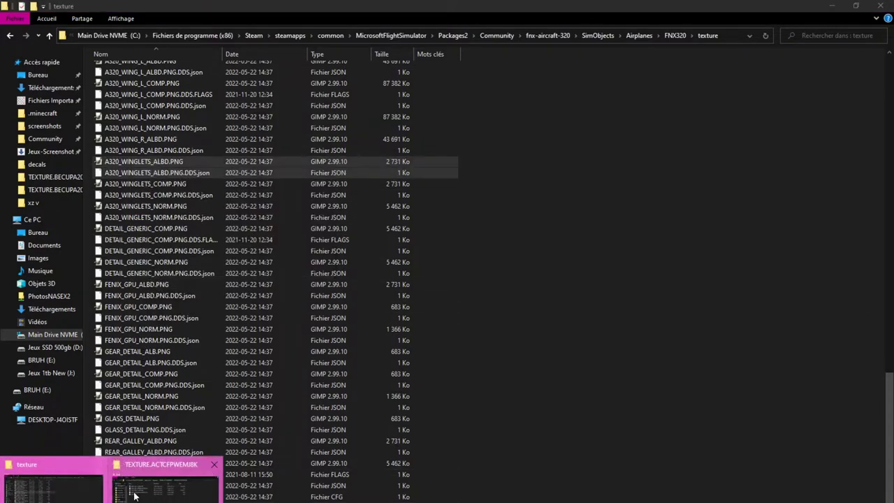
pyautogui.click(161, 482)
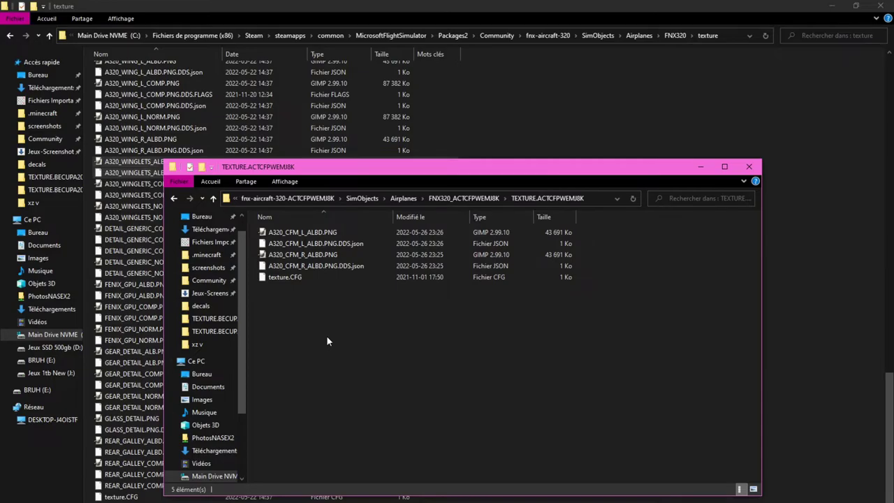
pyautogui.hotkey('ctrl', 'v')
pyautogui.click(619, 324)
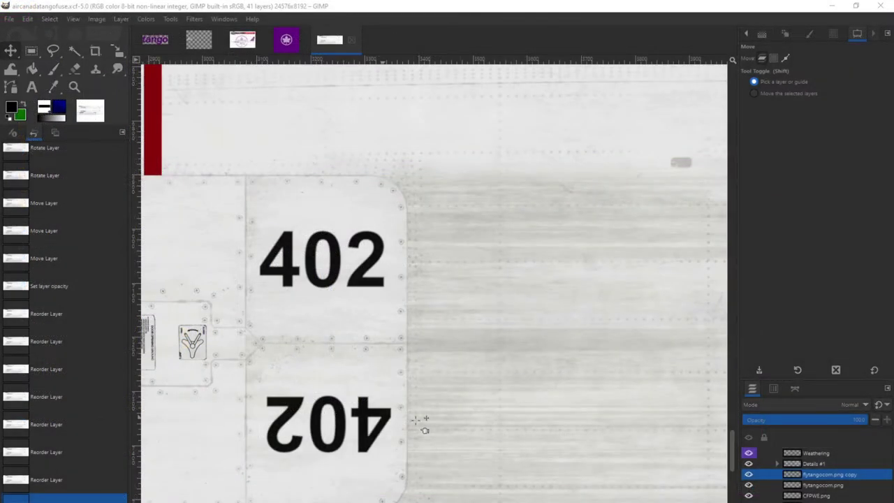
# Switch to GIMP and merge the visible layers of aircanadatangofuse, clipped to the bottom layer and within active groups only
pyautogui.click(811, 464)
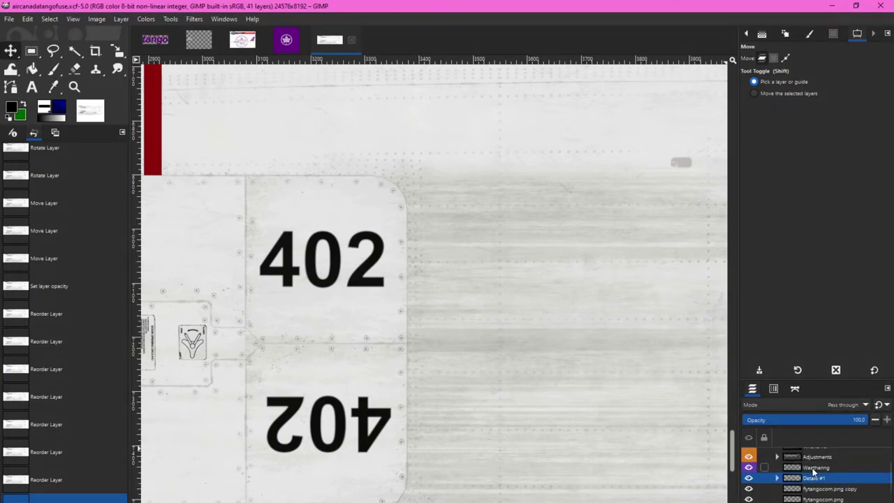
pyautogui.scroll(1, 808, 480)
pyautogui.rightClick(810, 482)
pyautogui.press('Escape')
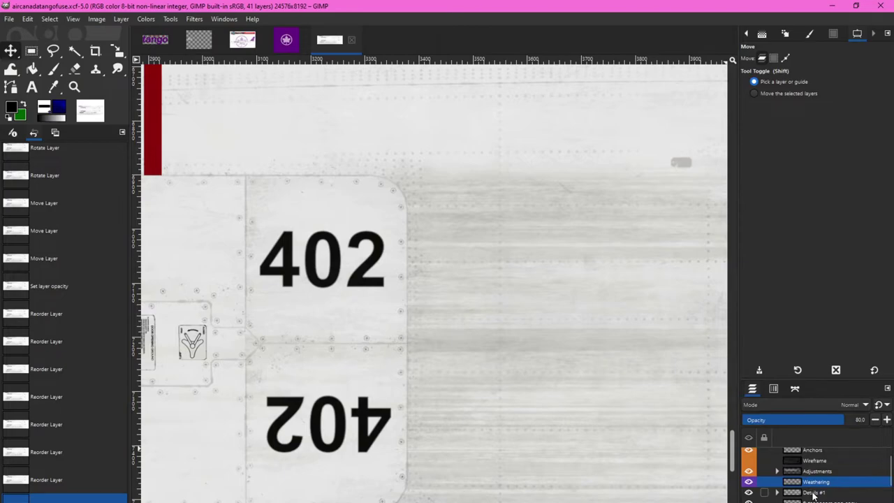
pyautogui.rightClick(820, 492)
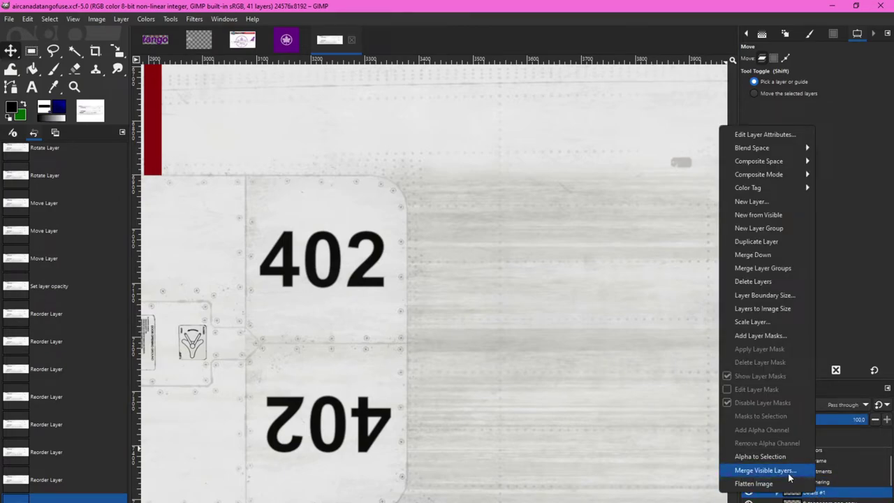
pyautogui.click(789, 476)
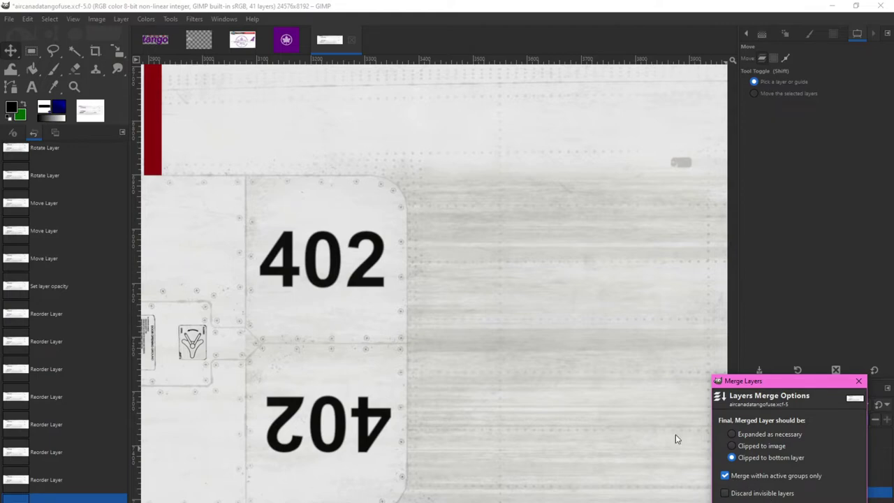
pyautogui.press('Return')
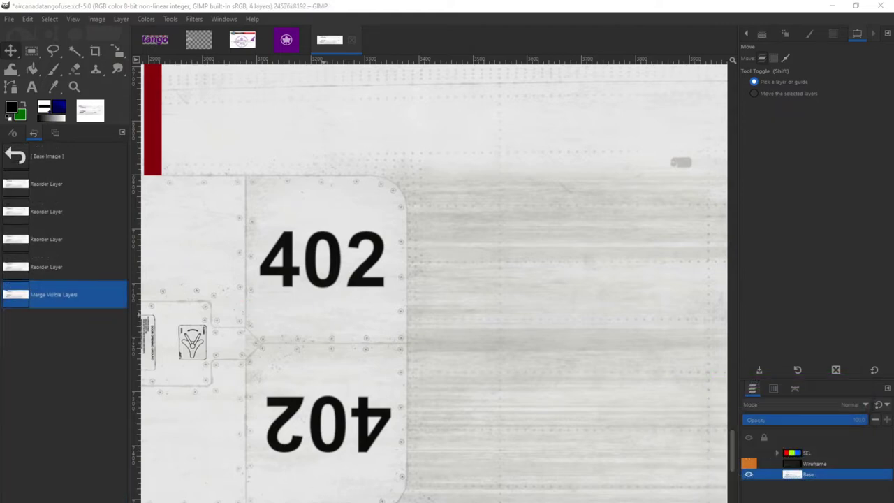
# Show the Wireframe layer over the merged livery to check the overlay, and delete the Wireframe layer
pyautogui.rightClick(807, 464)
pyautogui.press('Escape')
pyautogui.click(749, 464)
pyautogui.keyDown('ctrl'); pyautogui.scroll(-5, 409, 308); pyautogui.keyUp('ctrl')
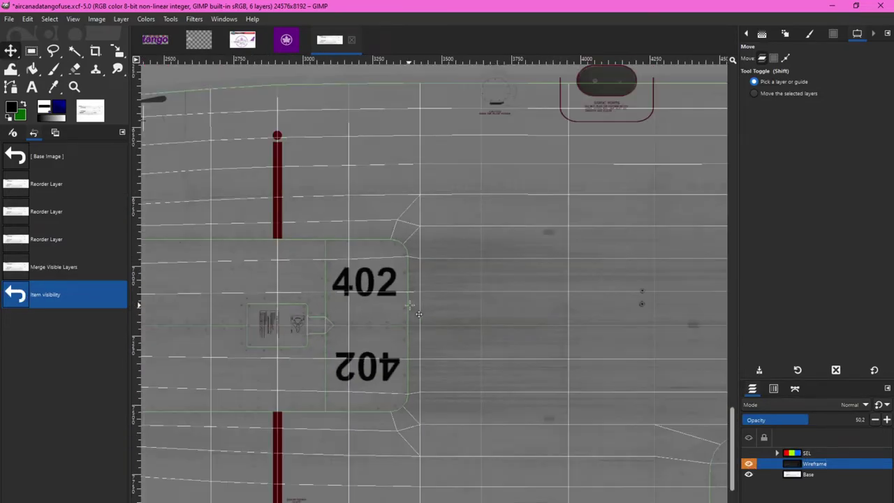
pyautogui.keyDown('ctrl'); pyautogui.scroll(-2, 412, 309); pyautogui.keyUp('ctrl')
pyautogui.scroll(5, 433, 310)
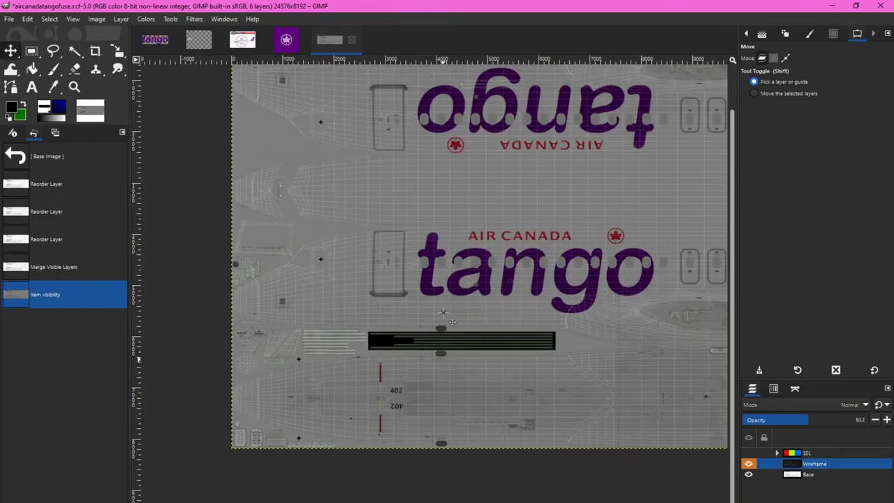
pyautogui.keyDown('ctrl'); pyautogui.scroll(-2, 364, 307); pyautogui.keyUp('ctrl')
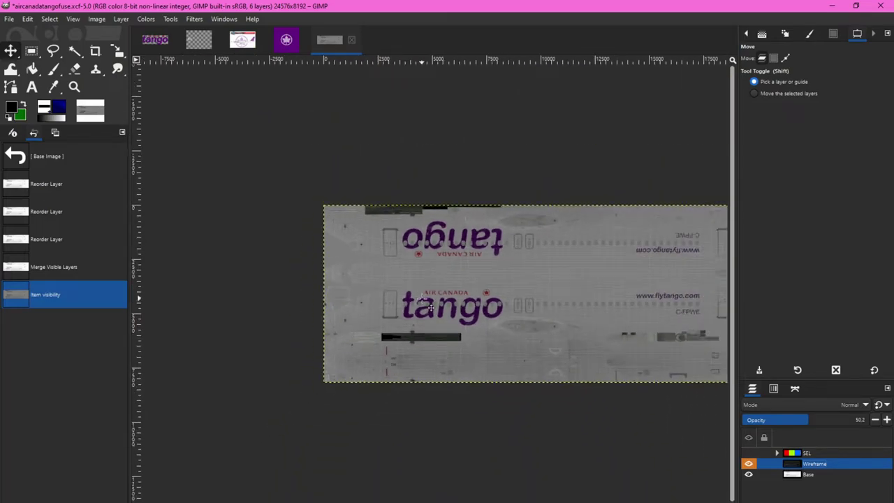
pyautogui.keyDown('ctrl'); pyautogui.scroll(2, 690, 320); pyautogui.keyUp('ctrl')
pyautogui.rightClick(795, 471)
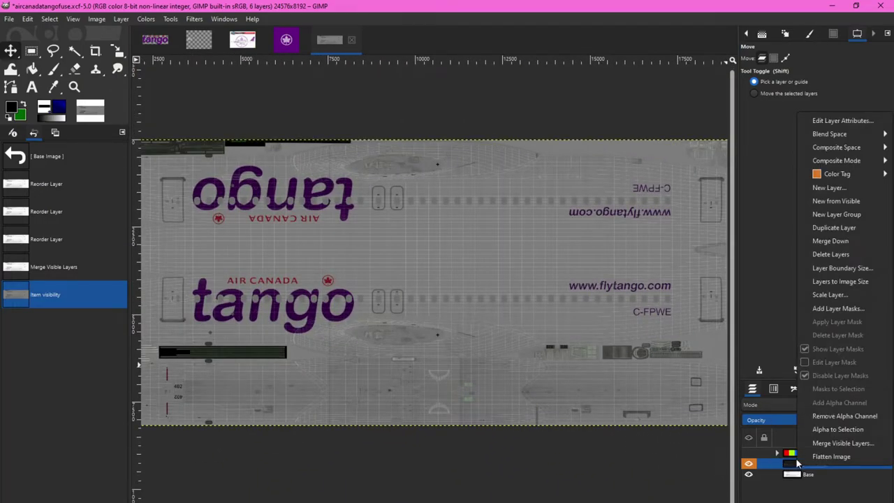
pyautogui.click(828, 255)
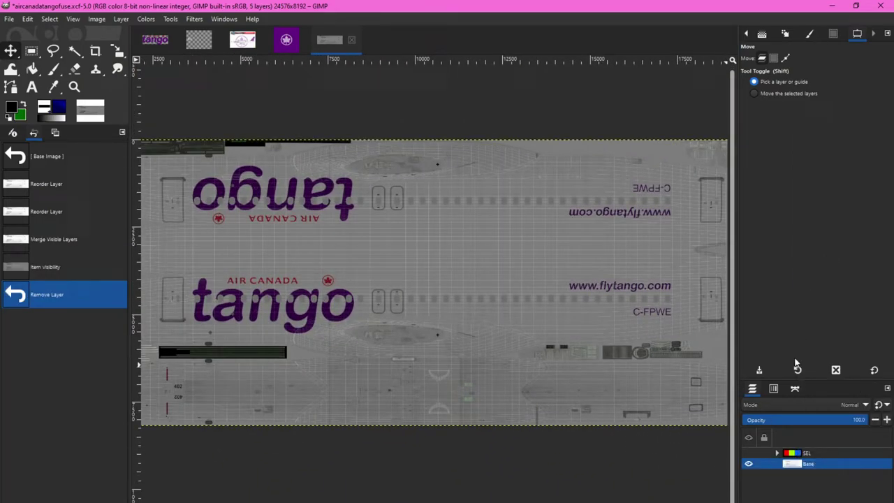
# Show the SEL layer group and draw a rectangular selection of about 11 × 12 px from the image's top-left corner
pyautogui.click(749, 454)
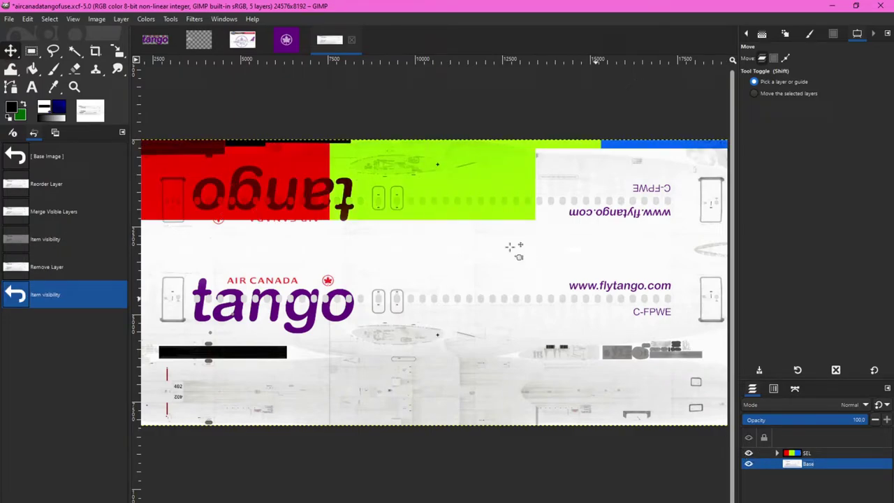
pyautogui.keyDown('ctrl'); pyautogui.scroll(-2, 489, 200); pyautogui.keyUp('ctrl')
pyautogui.keyDown('ctrl'); pyautogui.scroll(6, 253, 177); pyautogui.keyUp('ctrl')
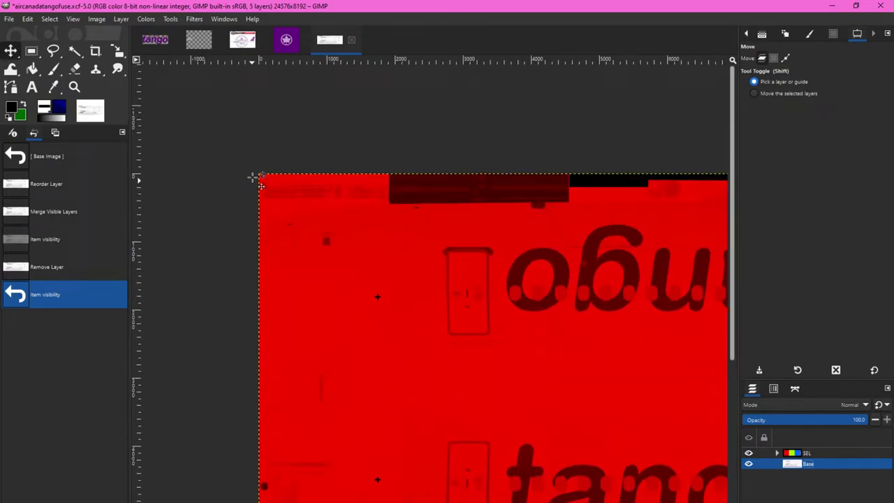
pyautogui.keyDown('ctrl'); pyautogui.scroll(3, 272, 183); pyautogui.keyUp('ctrl')
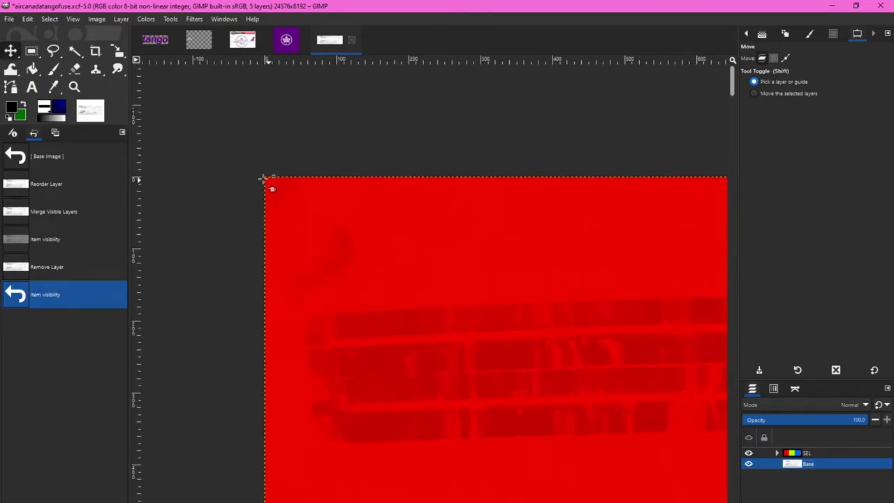
pyautogui.click(31, 51)
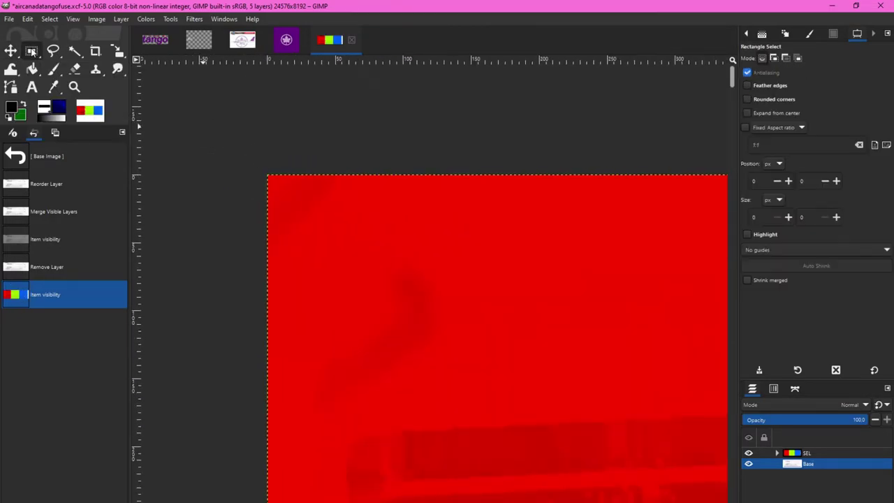
pyautogui.keyDown('ctrl'); pyautogui.scroll(6, 272, 169); pyautogui.keyUp('ctrl')
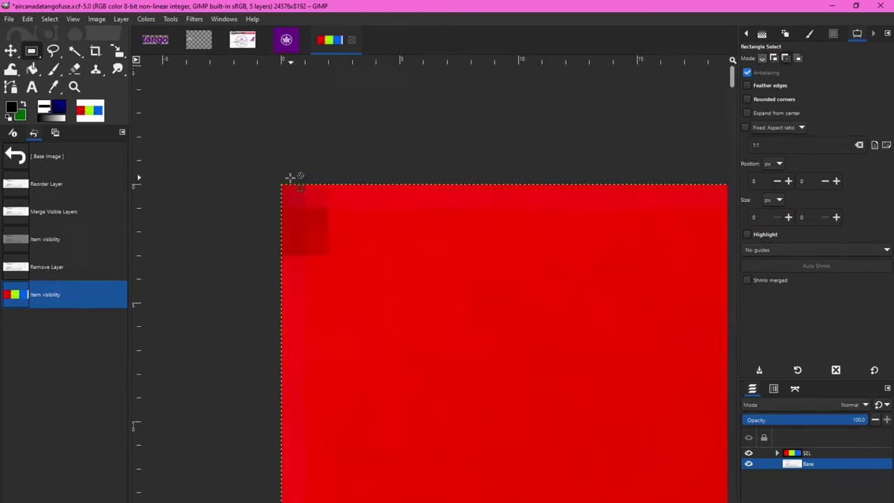
pyautogui.moveTo(296, 203); pyautogui.dragTo(540, 464)
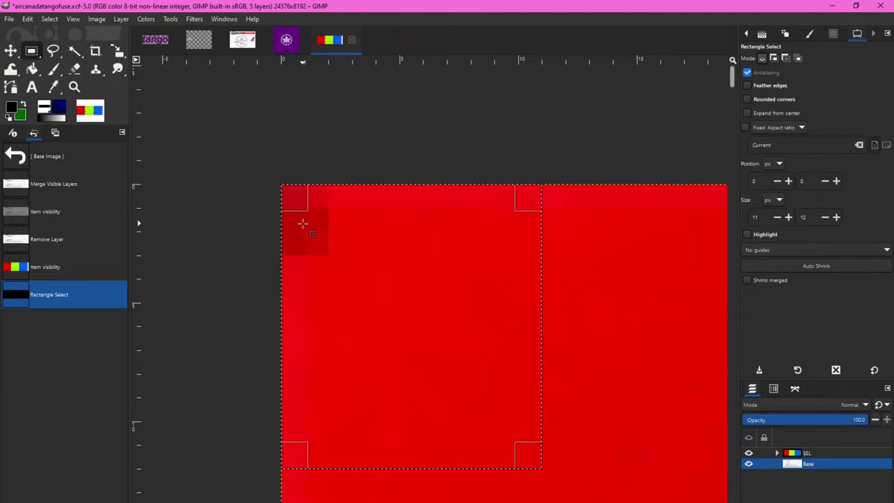
# Set the rectangular selection's size to 8192 × 8192 px
pyautogui.click(754, 218)
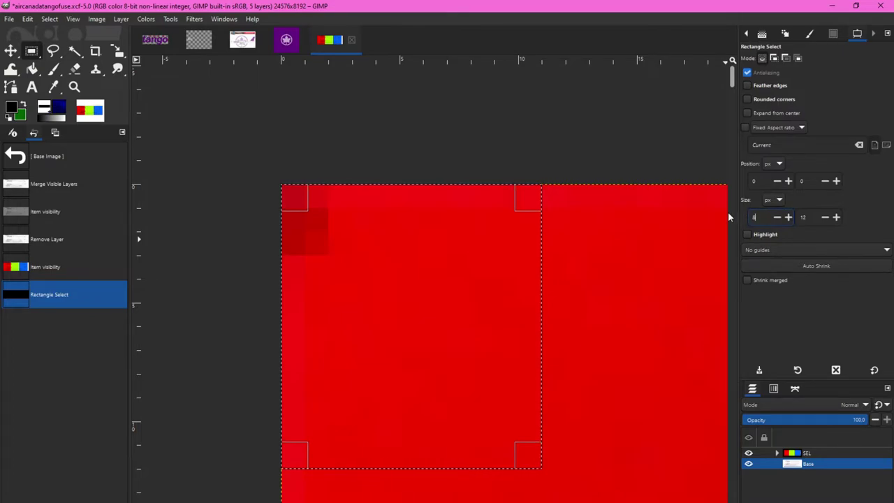
pyautogui.write('8192')
pyautogui.press('Tab')
pyautogui.write('8192')
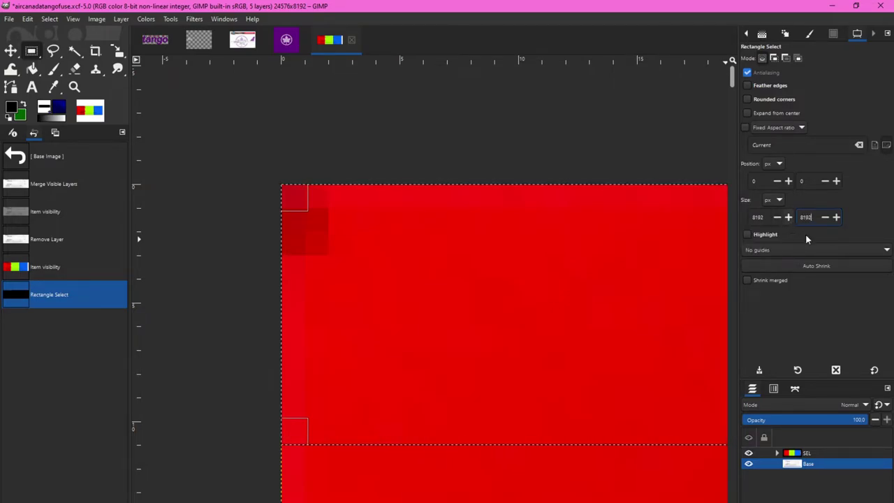
pyautogui.press('Return')
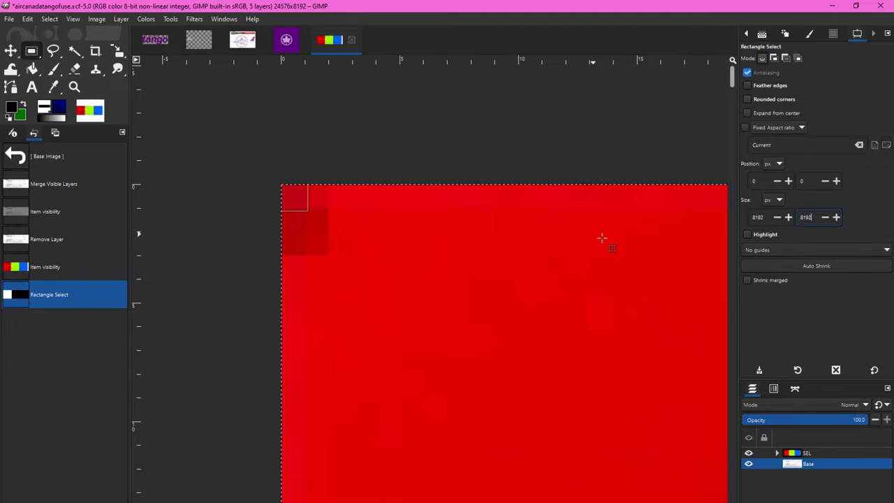
pyautogui.keyDown('ctrl'); pyautogui.scroll(-6, 381, 282); pyautogui.keyUp('ctrl')
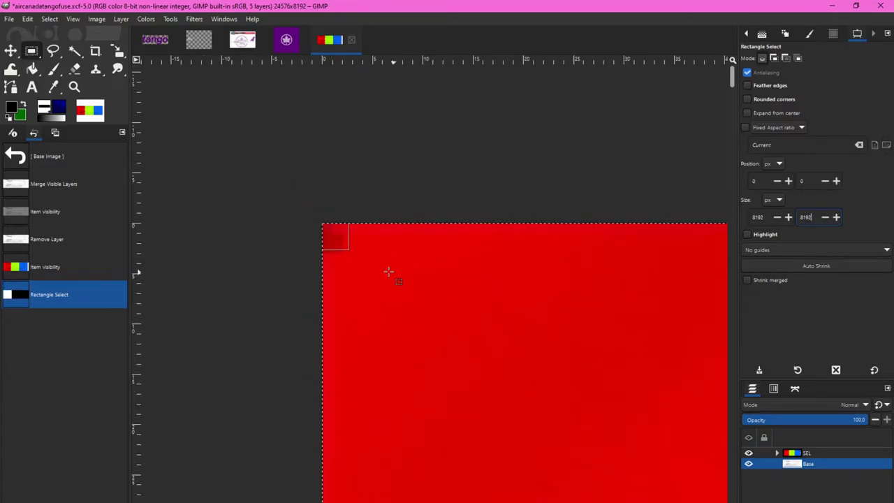
# Float the 8192 × 8192 px selection of the red section from the Base layer and convert it to a new layer
pyautogui.keyDown('ctrl'); pyautogui.scroll(-5, 382, 282); pyautogui.keyUp('ctrl')
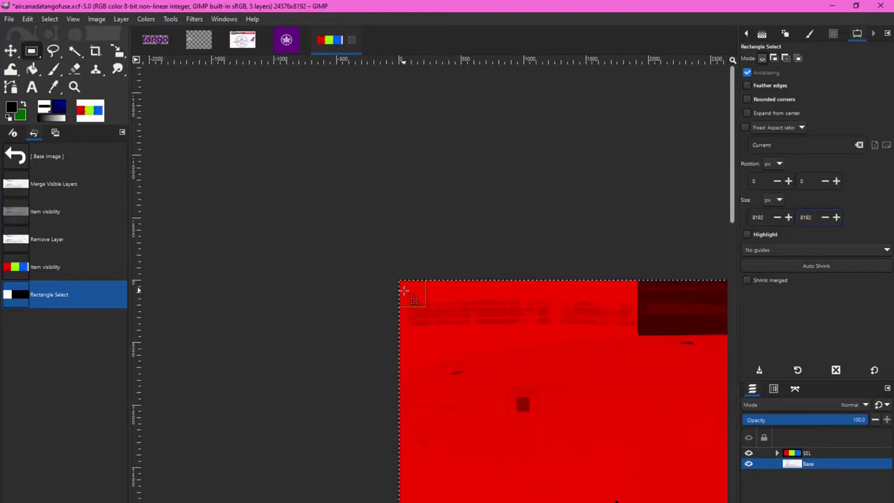
pyautogui.keyDown('ctrl'); pyautogui.scroll(-3, 439, 312); pyautogui.keyUp('ctrl')
pyautogui.keyDown('ctrl'); pyautogui.scroll(5, 577, 298); pyautogui.keyUp('ctrl')
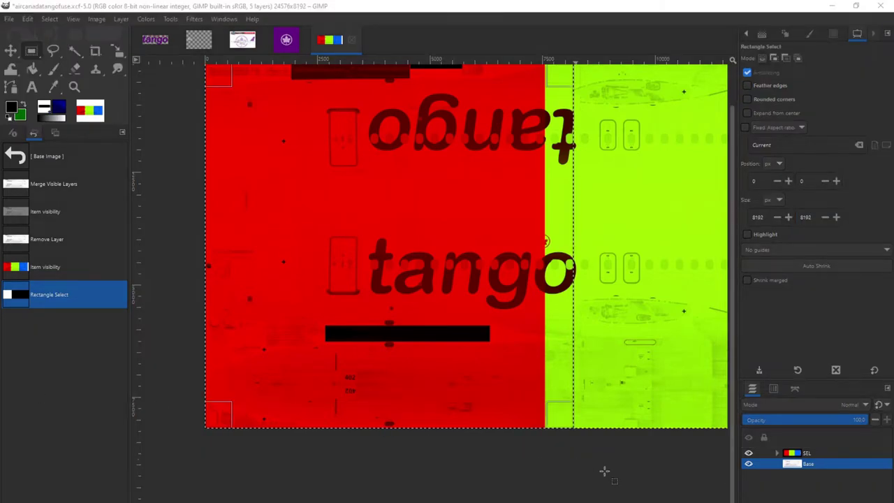
pyautogui.scroll(2, 489, 397)
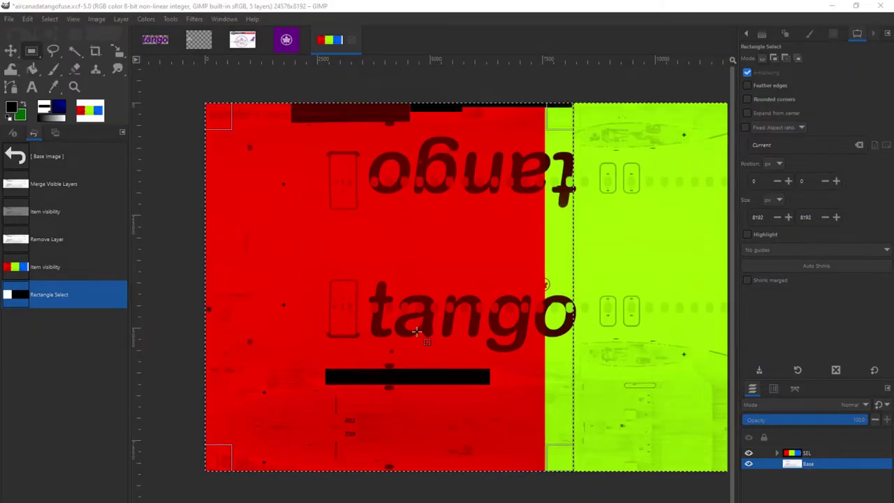
pyautogui.rightClick(391, 306)
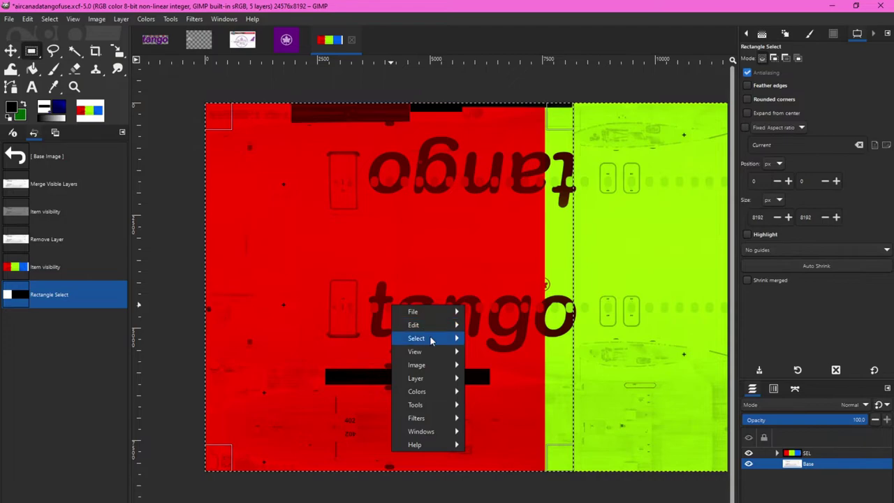
pyautogui.moveTo(438, 339)
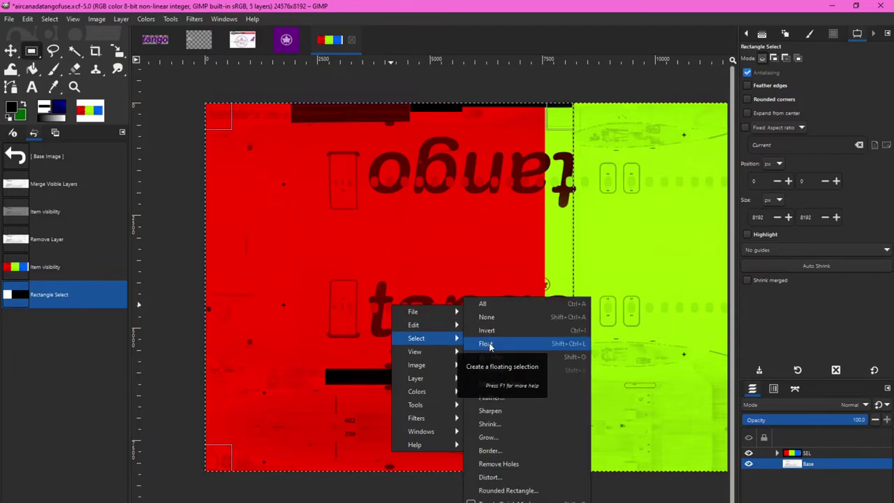
pyautogui.click(487, 343)
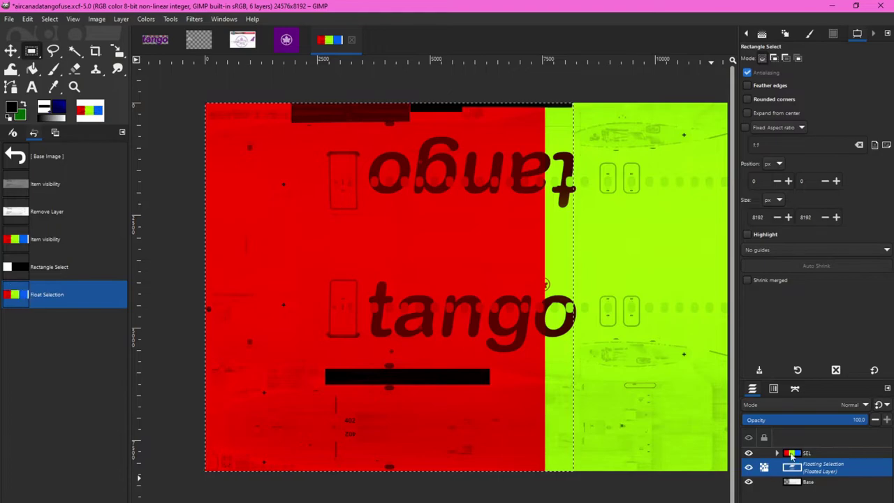
pyautogui.hotkey('shift', 'ctrl', 'n')
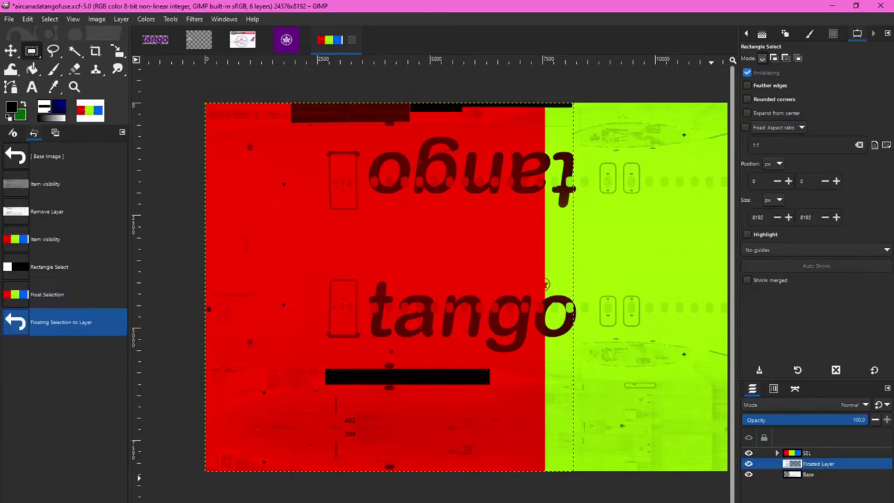
# Delete the Base layer and the SEL group, and fit the canvas to the remaining floated layer
pyautogui.rightClick(811, 478)
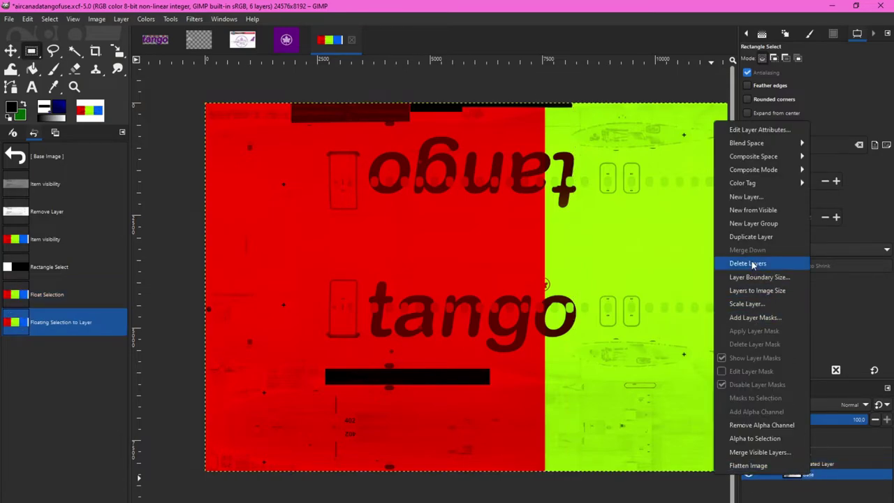
pyautogui.click(752, 264)
pyautogui.rightClick(803, 452)
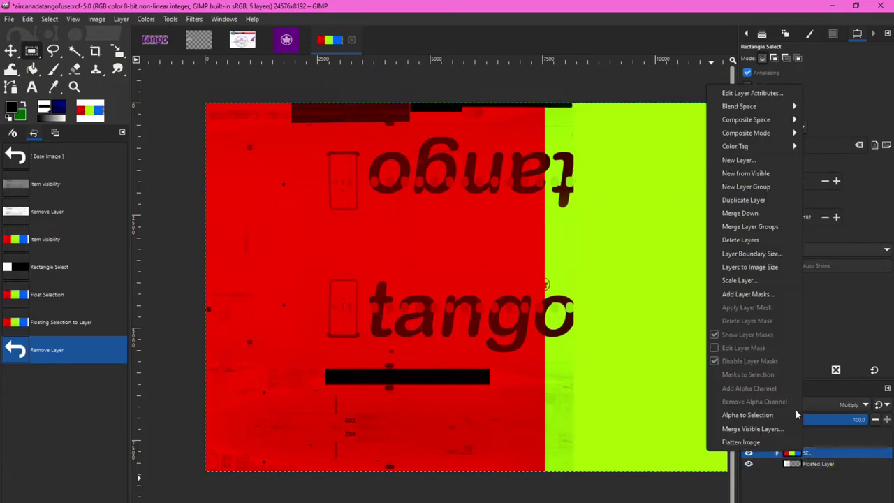
pyautogui.click(747, 239)
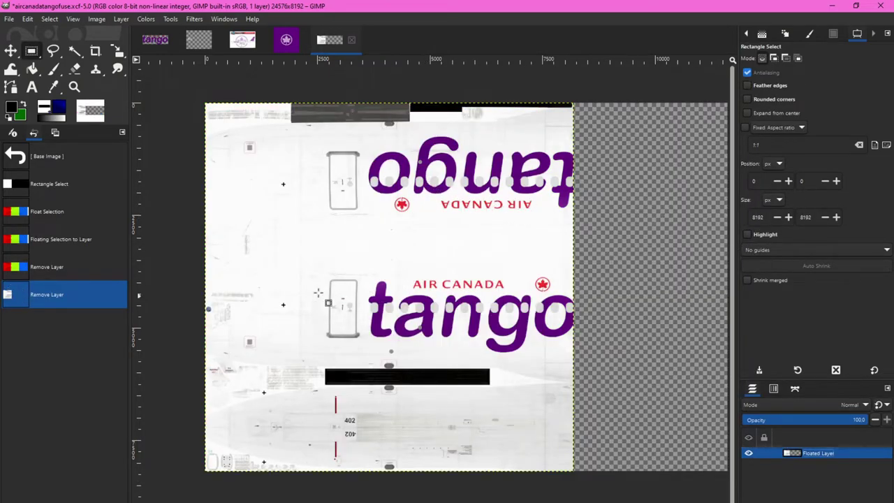
pyautogui.click(96, 19)
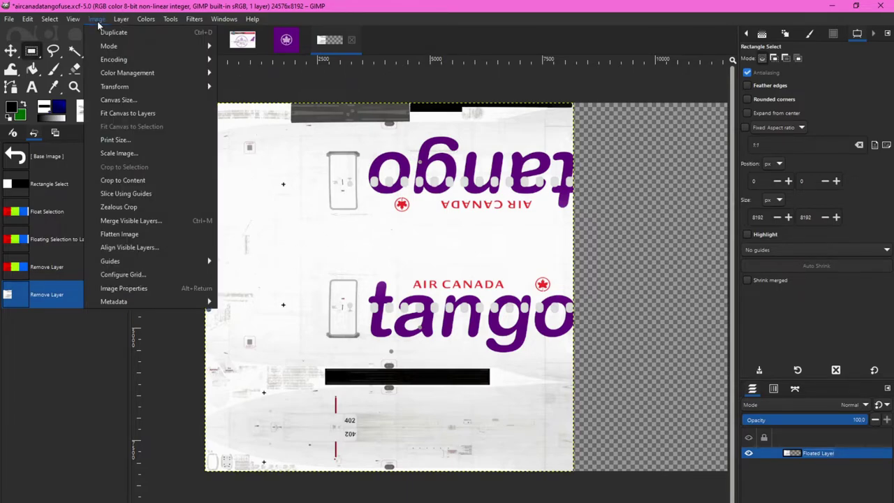
pyautogui.click(129, 113)
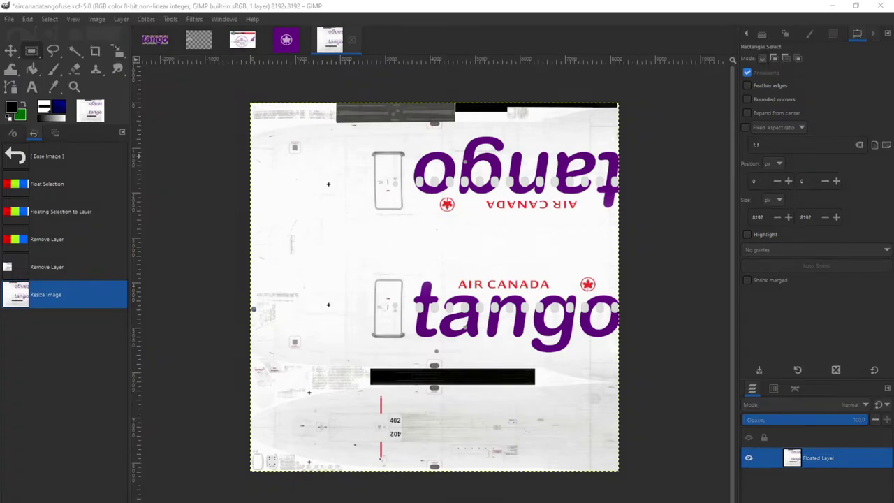
# Export the cropped section to the livery's TEXTURE.ACTCFPWEMJ8K folder, replacing A320_FUSE_1_ALBD.PNG.DDS
pyautogui.click(10, 20)
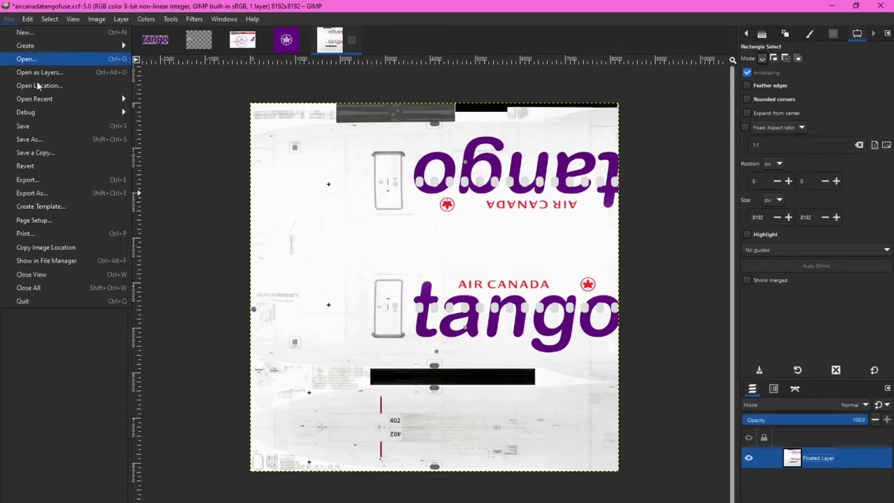
pyautogui.click(39, 187)
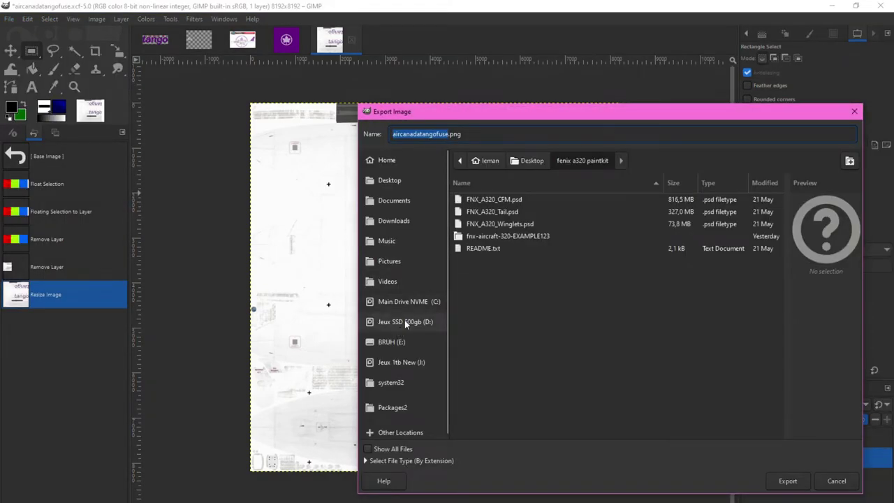
pyautogui.click(407, 303)
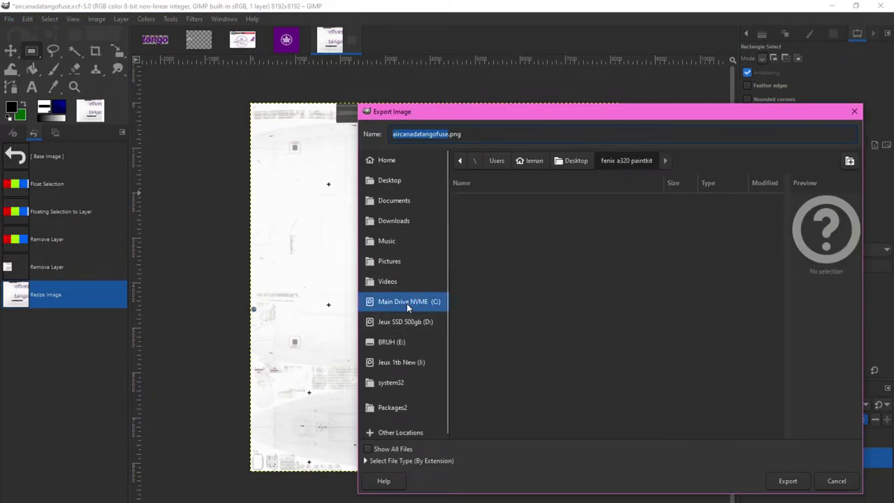
pyautogui.doubleClick(506, 396)
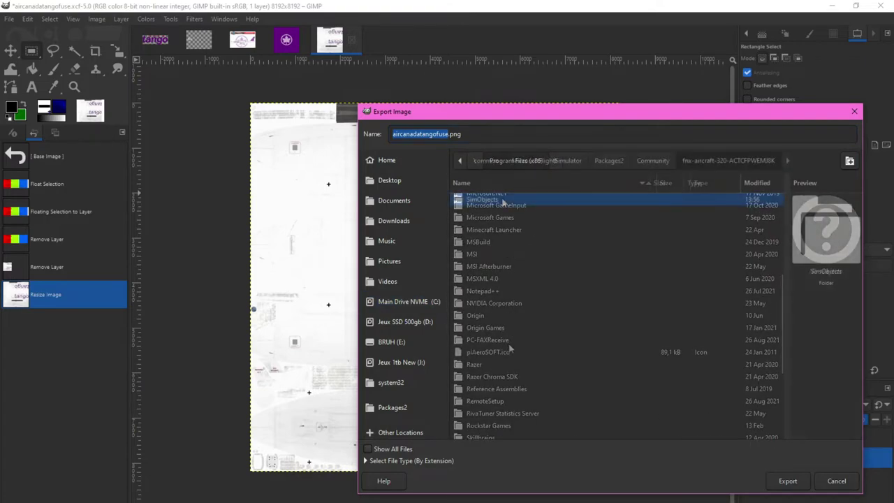
pyautogui.doubleClick(502, 199)
pyautogui.doubleClick(502, 199)
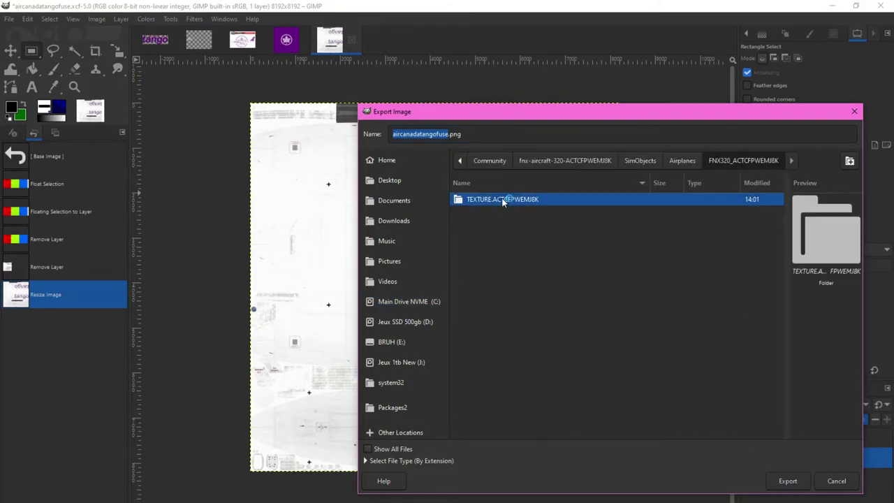
pyautogui.doubleClick(501, 200)
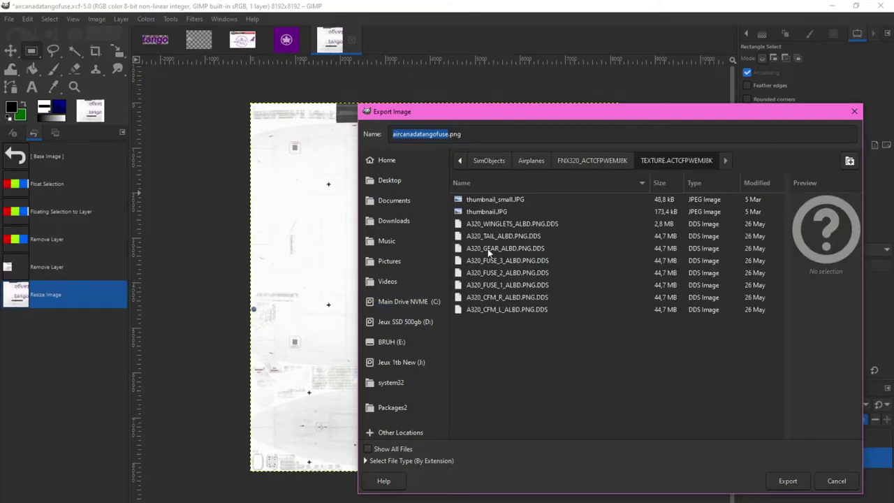
pyautogui.click(497, 285)
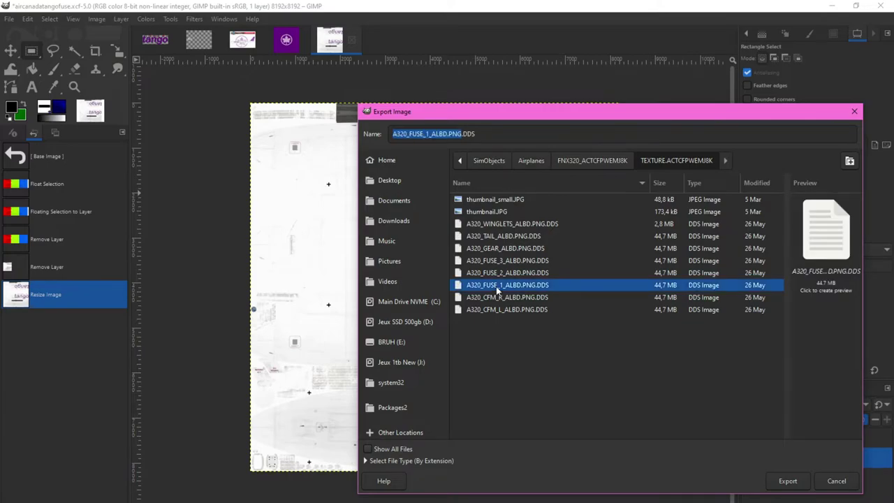
pyautogui.click(788, 481)
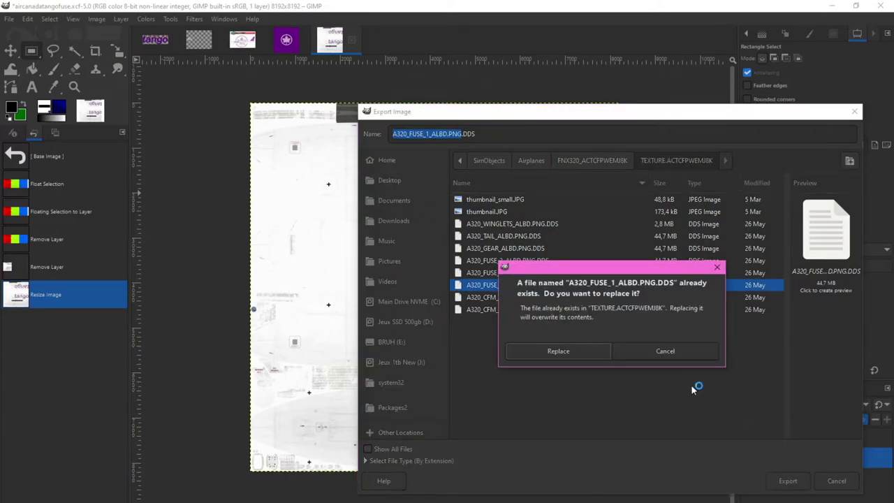
pyautogui.click(559, 351)
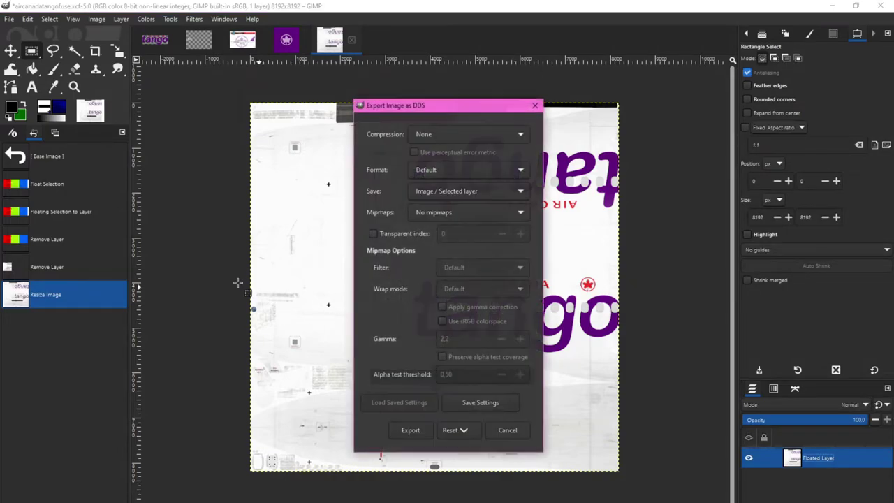
# Set the DDS compression to BC2 / DXT3 with generated mipmaps and complete the export
pyautogui.click(421, 134)
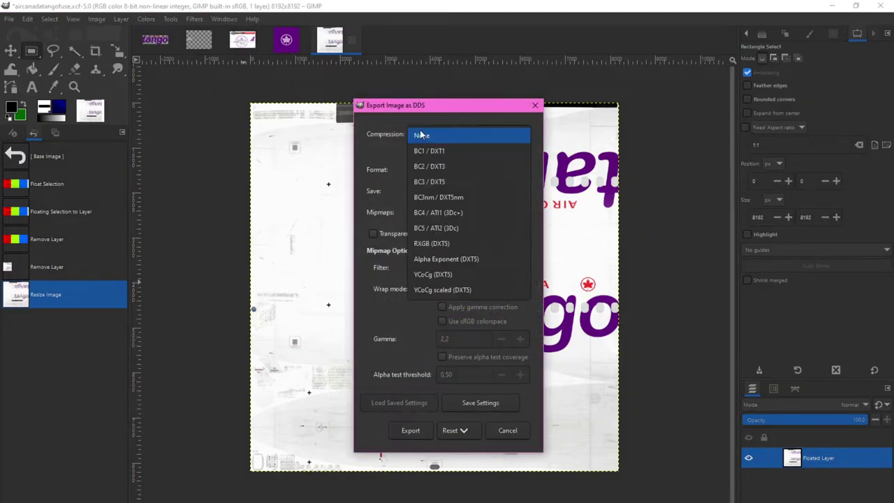
pyautogui.click(435, 167)
pyautogui.click(431, 212)
pyautogui.click(436, 228)
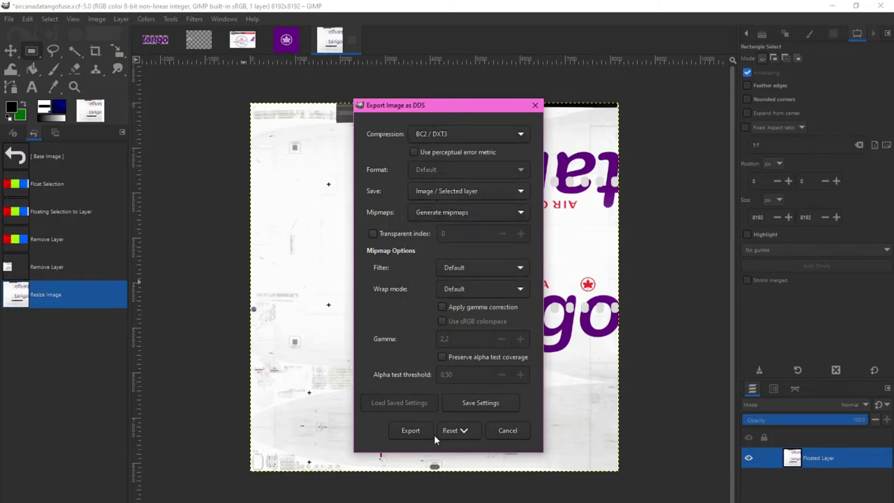
pyautogui.click(409, 432)
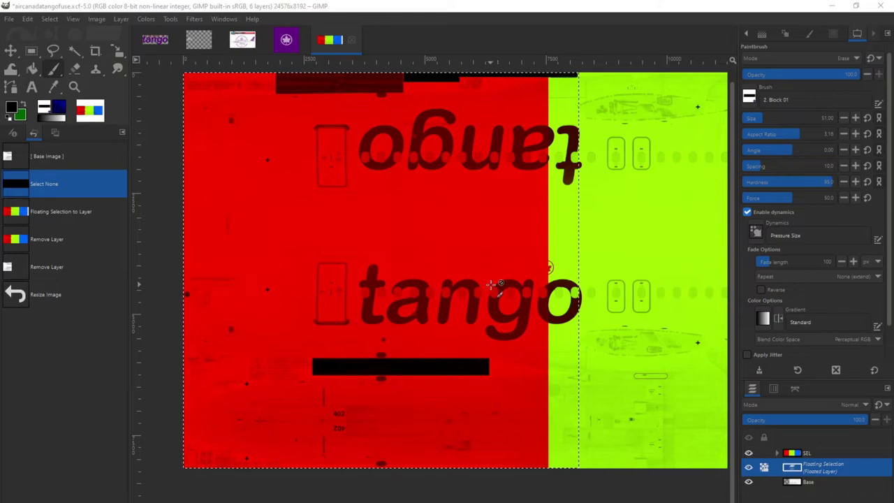
# Convert the floating selection to a regular layer and merge it down into the Base layer
pyautogui.click(813, 470)
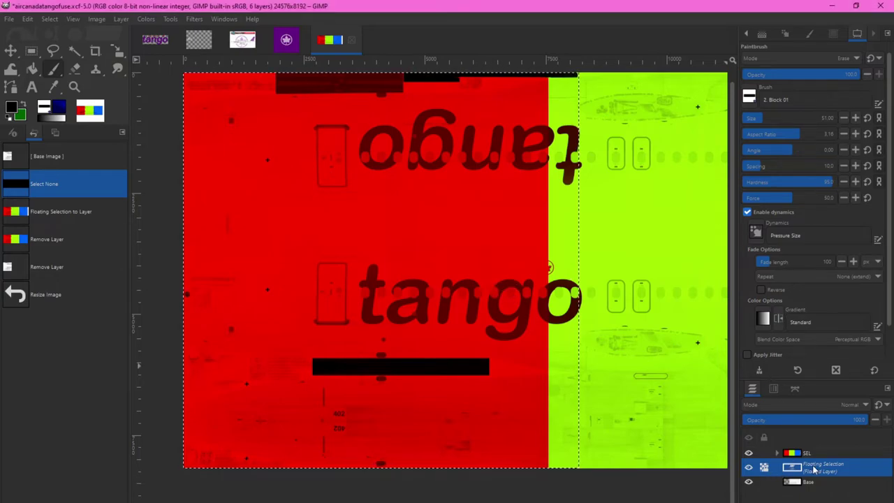
pyautogui.hotkey('shift', 'ctrl', 'n')
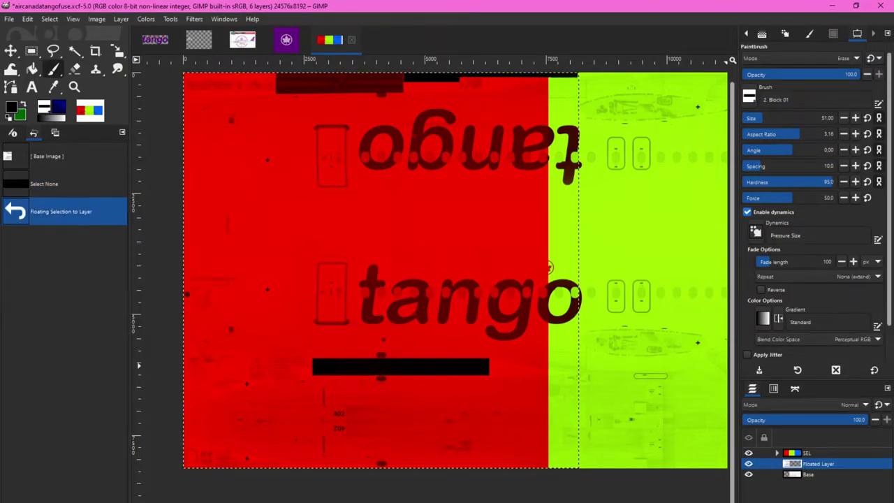
pyautogui.rightClick(823, 465)
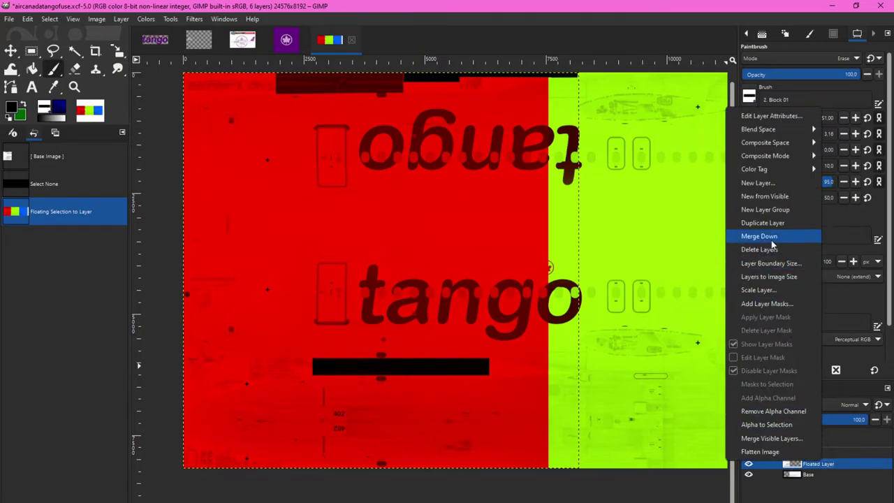
pyautogui.click(769, 236)
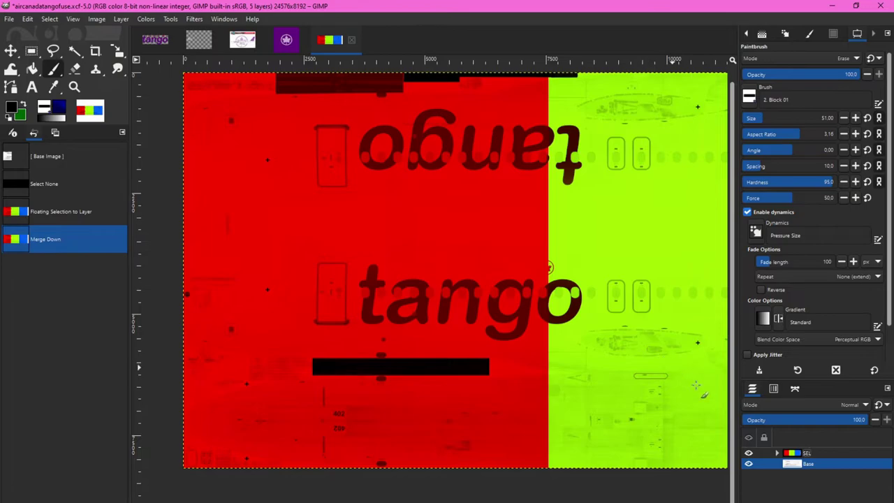
# Draw a rectangular selection from the green section's top-left corner at position 7556, 0 and size it to 8192 × 8192 px
pyautogui.keyDown('ctrl'); pyautogui.scroll(-2, 385, 255); pyautogui.keyUp('ctrl')
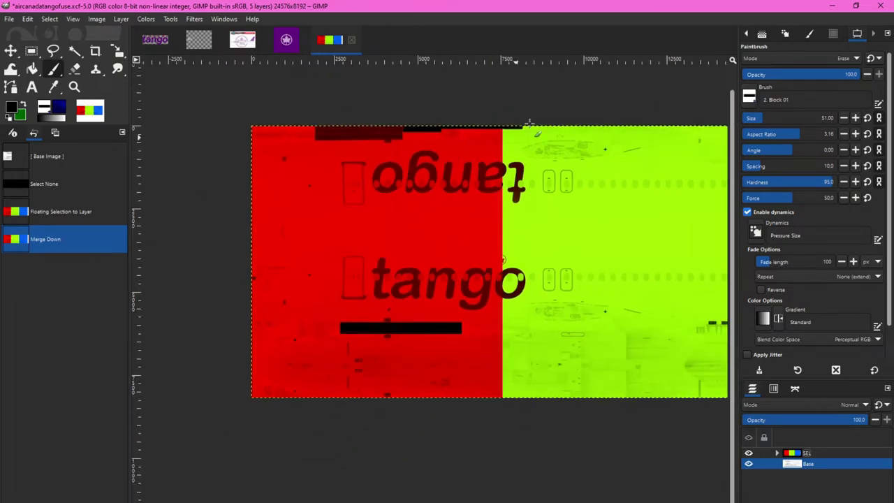
pyautogui.keyDown('ctrl'); pyautogui.scroll(5, 231, 161); pyautogui.keyUp('ctrl')
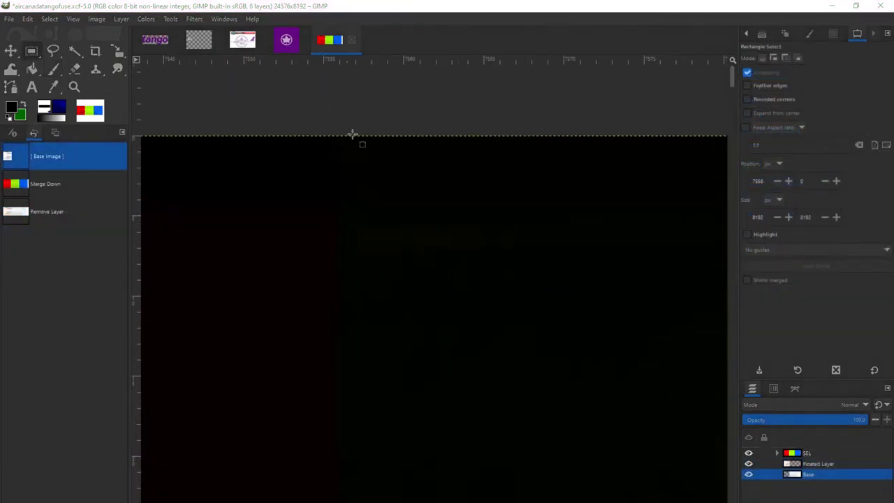
pyautogui.moveTo(340, 136); pyautogui.dragTo(675, 487)
pyautogui.write('2')
pyautogui.press('Tab')
pyautogui.write('8192')
pyautogui.keyDown('ctrl'); pyautogui.scroll(-4, 415, 318); pyautogui.keyUp('ctrl')
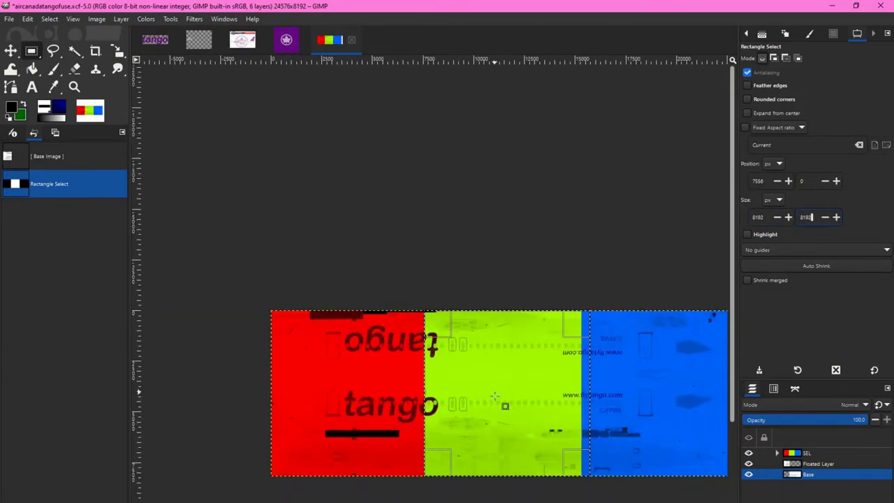
# Float the green section's selection from the Base layer and convert it to its own layer
pyautogui.keyDown('ctrl'); pyautogui.scroll(1, 463, 393); pyautogui.keyUp('ctrl')
pyautogui.rightClick(463, 394)
pyautogui.press('Escape')
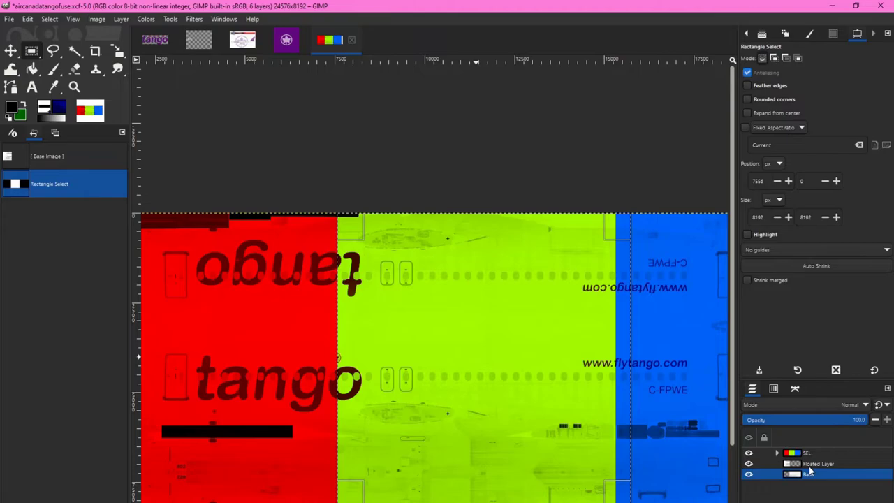
pyautogui.hotkey('ctrl', 'shift', 'l')
pyautogui.hotkey('ctrl', 'shift', 'n')
# Delete the Base layer, the first floated layer and the SEL group, keeping only the green section's layer
pyautogui.rightClick(797, 482)
pyautogui.click(741, 276)
pyautogui.rightClick(797, 475)
pyautogui.click(740, 247)
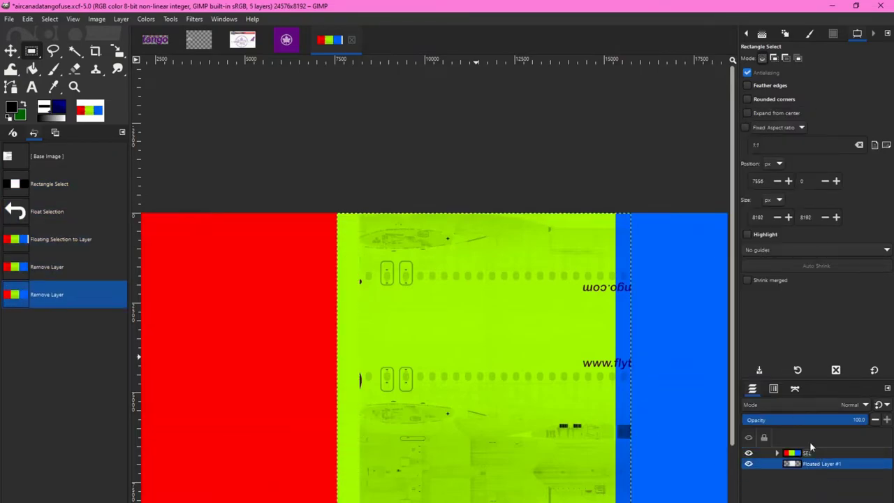
pyautogui.rightClick(810, 448)
pyautogui.click(740, 230)
# Undo the deletions of the SEL group, the first floated layer and the Base layer
pyautogui.rightClick(815, 458)
pyautogui.press('Escape')
pyautogui.hotkey('ctrl', 'z')
pyautogui.hotkey('ctrl', 'z')
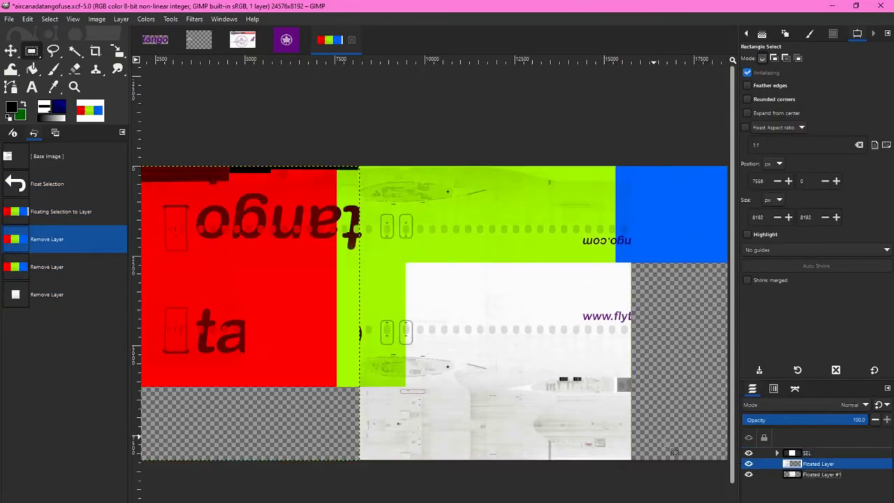
pyautogui.hotkey('ctrl', 'z')
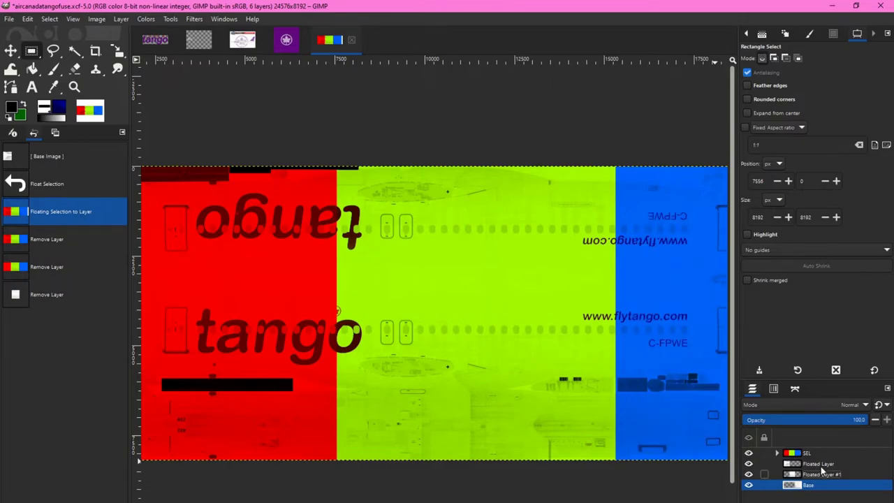
# Undo the floating of the green section and merge the remaining floated layer down into Base
pyautogui.hotkey('ctrl', 'z')
pyautogui.hotkey('ctrl', 'z')
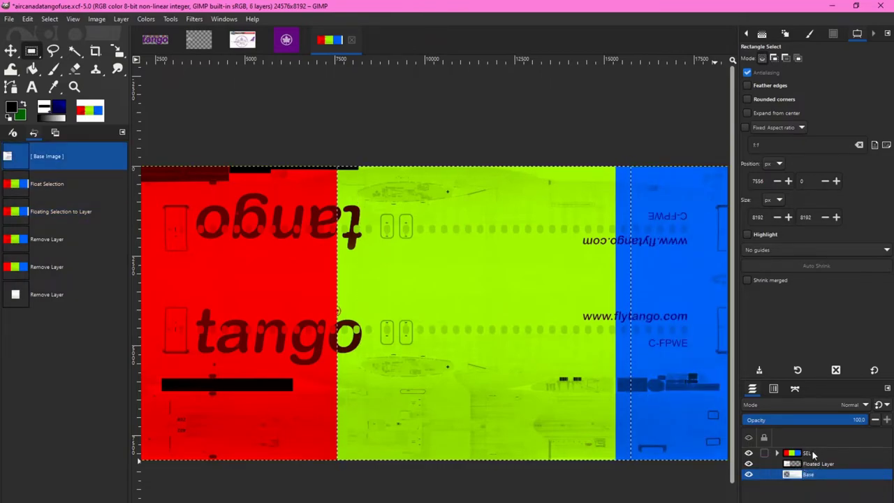
pyautogui.rightClick(814, 464)
pyautogui.click(765, 345)
# Float the 8192 × 8192 px green-section selection from the merged Base layer and convert it to its own layer
pyautogui.rightClick(459, 337)
pyautogui.moveTo(489, 369)
pyautogui.click(562, 344)
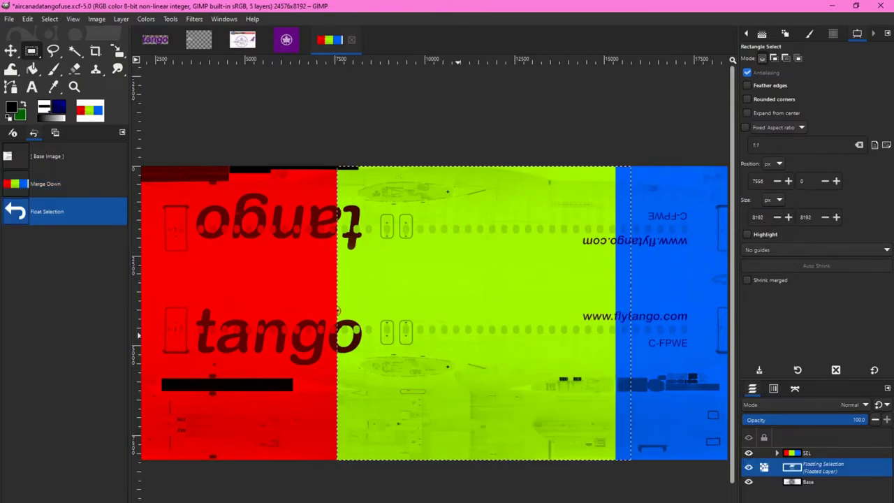
pyautogui.click(770, 498)
# Delete the Base layer and the SEL group, keeping only the green section's floated layer
pyautogui.rightClick(803, 464)
pyautogui.click(758, 254)
pyautogui.rightClick(803, 464)
pyautogui.click(758, 255)
# Fit the canvas to the green section's layer and export it as the DDS texture A320_FUSE_2_ALBD.PNG.DDS
pyautogui.click(96, 19)
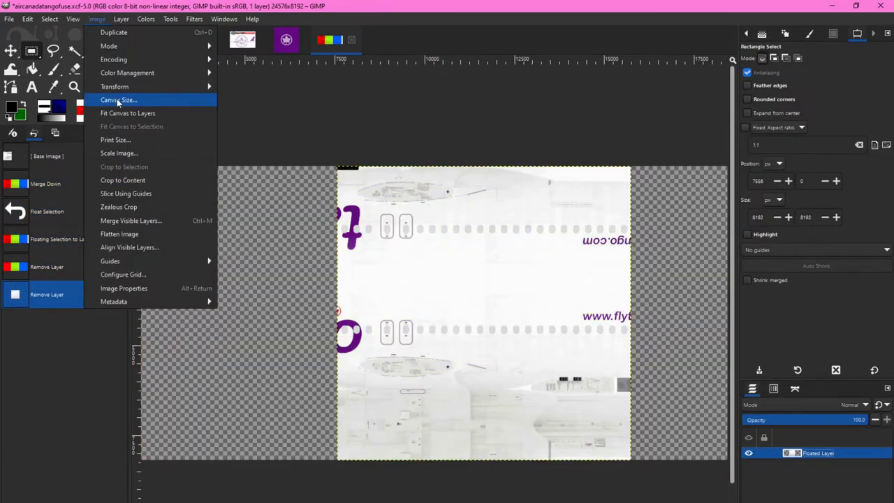
pyautogui.click(70, 115)
pyautogui.click(9, 19)
pyautogui.click(42, 180)
pyautogui.click(787, 481)
pyautogui.click(593, 357)
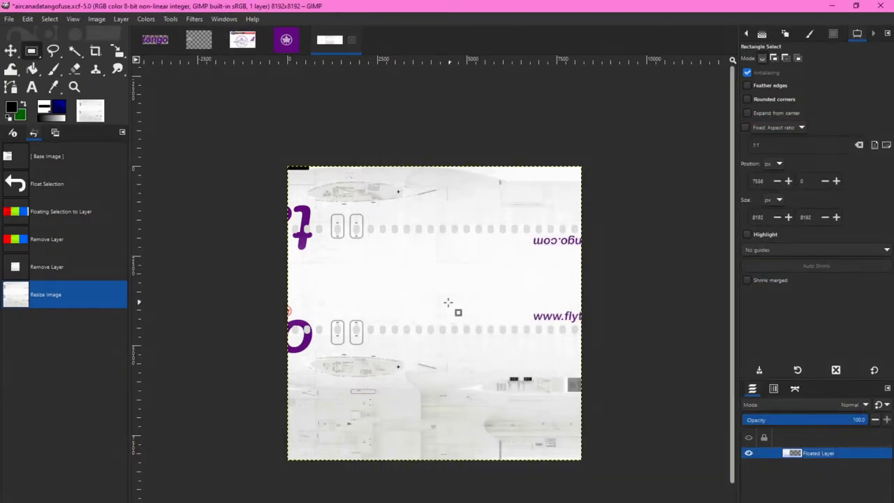
# Return the fuselage image to its Base Image state in the undo history and clear the selection
pyautogui.click(409, 485)
pyautogui.click(79, 161)
pyautogui.rightClick(523, 235)
pyautogui.moveTo(549, 272)
pyautogui.click(619, 286)
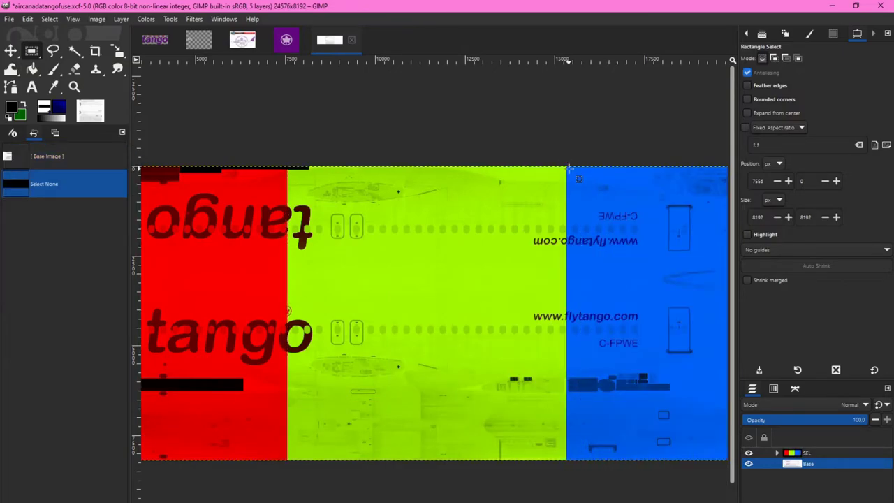
# Draw a rectangular selection from the blue section's top-left corner at position 15314, 0 and size it to 8192 × 8192 px
pyautogui.keyDown('ctrl'); pyautogui.scroll(15, 578, 180); pyautogui.keyUp('ctrl')
pyautogui.moveTo(436, 175); pyautogui.dragTo(660, 438)
pyautogui.press('Tab')
pyautogui.write('8192')
pyautogui.press('Return')
# Float the blue section's selection from the Base layer and convert it to its own layer
pyautogui.keyDown('ctrl'); pyautogui.scroll(-15, 435, 266); pyautogui.keyUp('ctrl')
pyautogui.rightClick(468, 302)
pyautogui.moveTo(492, 336)
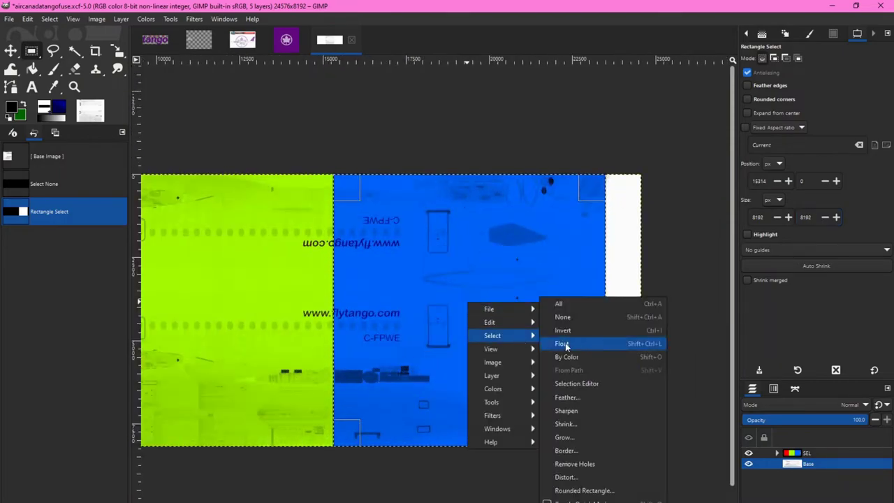
pyautogui.click(563, 344)
pyautogui.hotkey('shift', 'ctrl', 'n')
# Delete the Base layer and the SEL group, keeping only the blue section's floated layer
pyautogui.rightClick(810, 463)
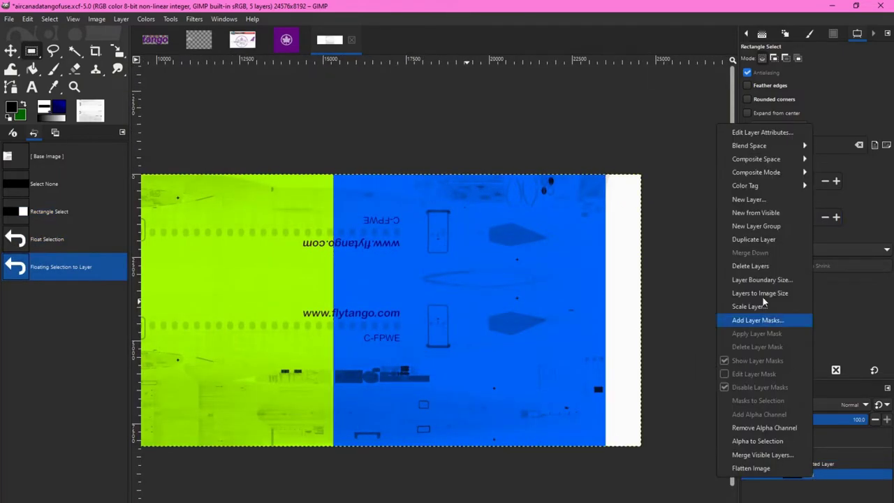
pyautogui.click(768, 284)
pyautogui.rightClick(811, 453)
pyautogui.click(838, 238)
# Export the blue section, with the canvas fitted to its layer, as the A320_FUSE_3_ALBD.PNG DDS texture
pyautogui.click(10, 19)
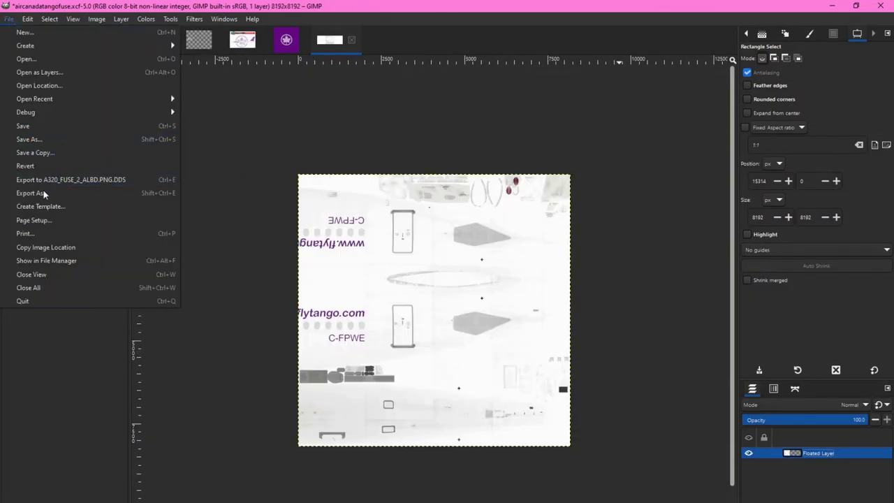
pyautogui.click(32, 192)
pyautogui.press('Return')
pyautogui.click(415, 433)
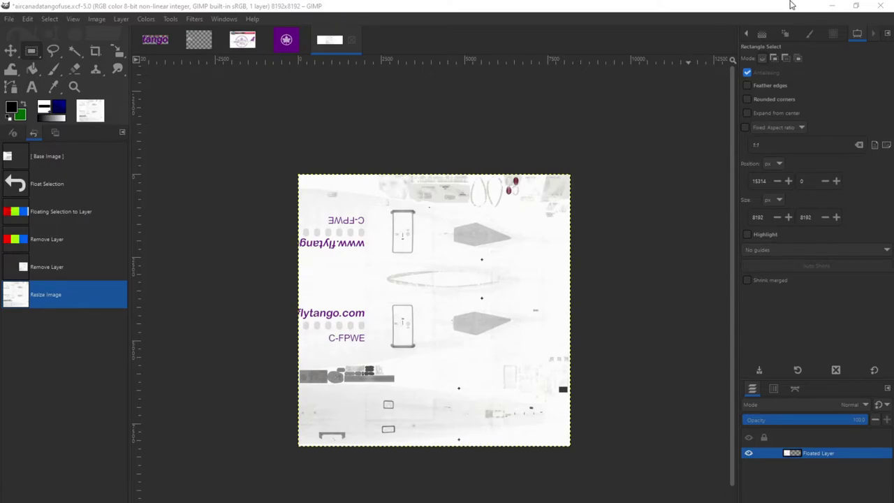
# Minimise the open GIMP, folder and browser windows and launch Blender from the desktop
pyautogui.click(832, 8)
pyautogui.click(834, 7)
pyautogui.click(701, 166)
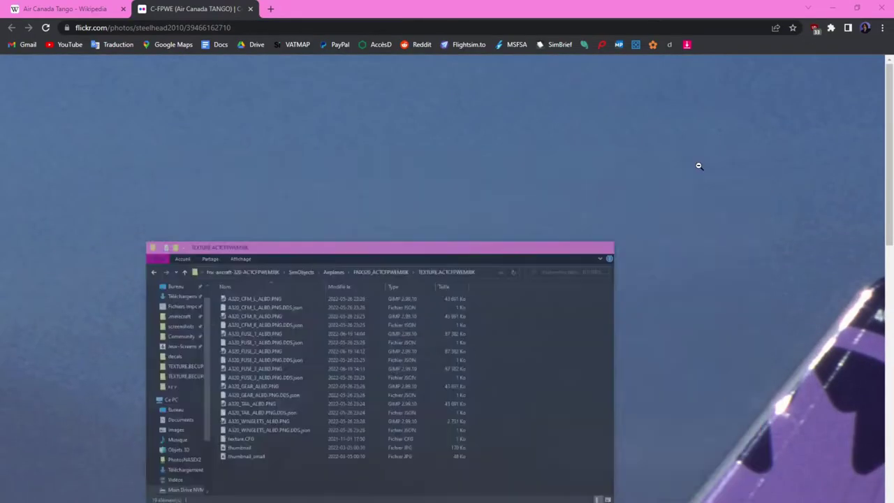
pyautogui.click(833, 6)
pyautogui.click(236, 238)
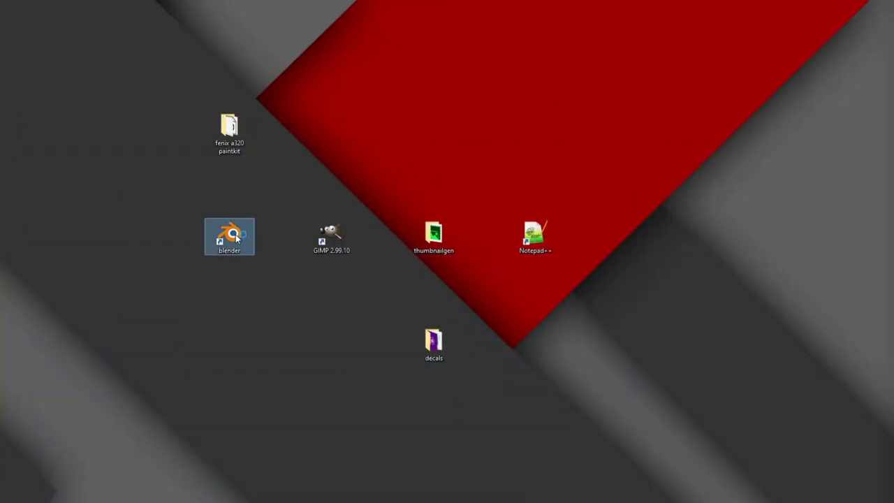
pyautogui.click(132, 225)
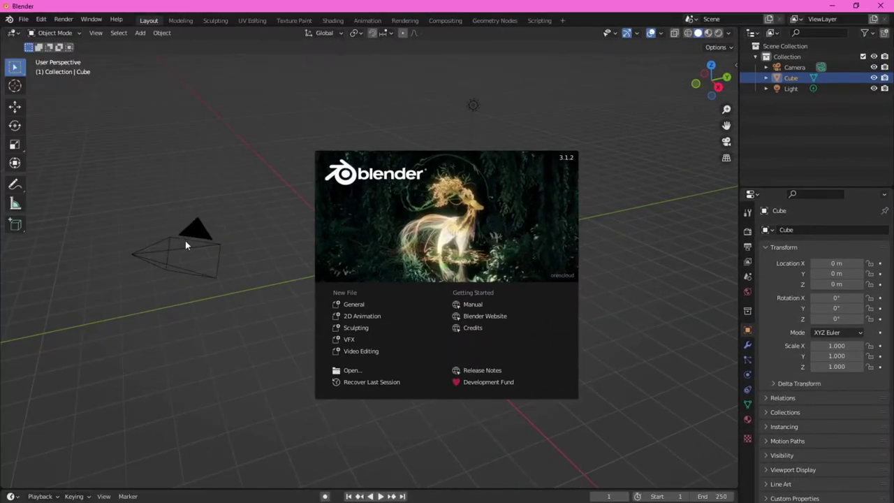
# Dismiss the splash screen and delete the default cube from the scene
pyautogui.click(205, 308)
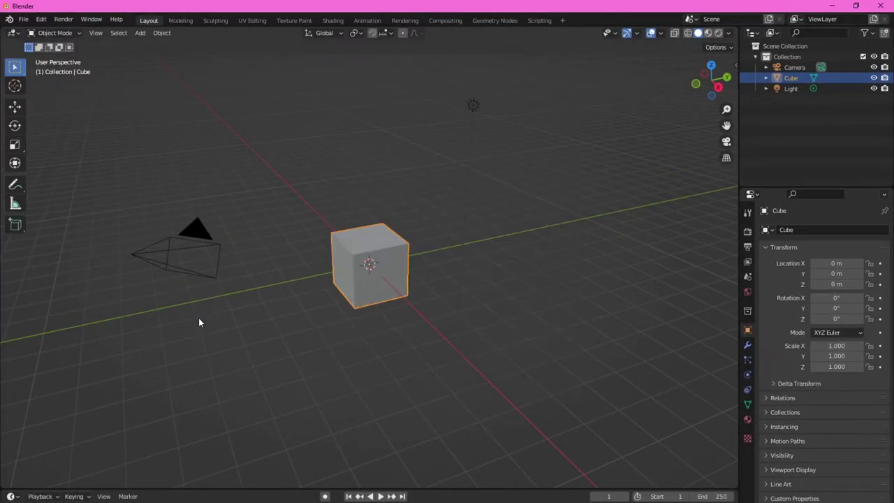
pyautogui.moveTo(321, 323); pyautogui.dragTo(359, 314, button='middle')
pyautogui.scroll(4, 375, 274)
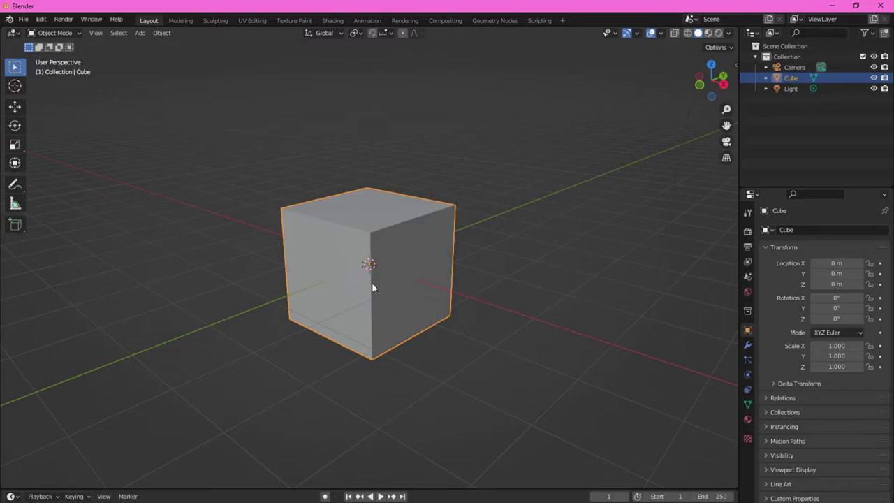
pyautogui.moveTo(375, 281); pyautogui.dragTo(379, 276, button='middle')
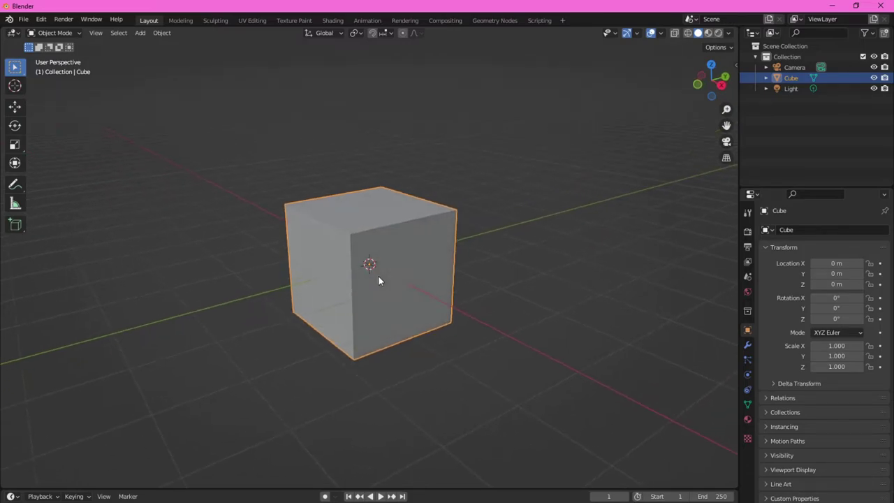
pyautogui.press('Delete')
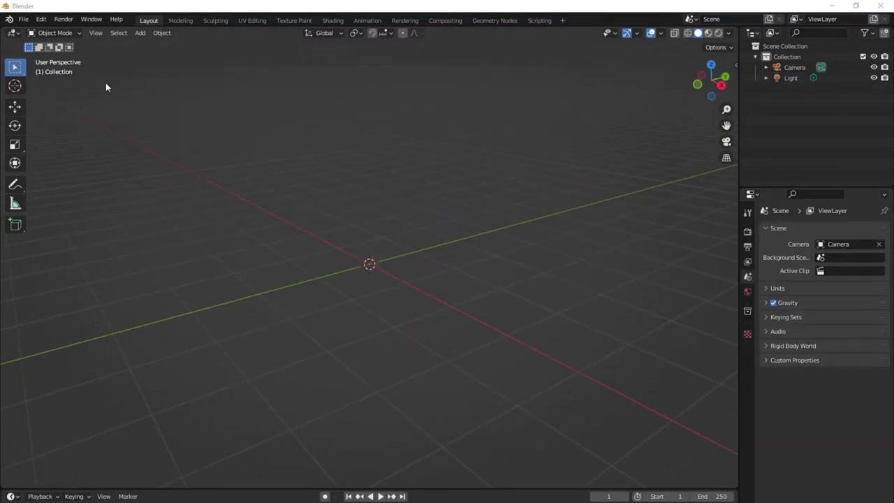
# Import the FBX model A320_Paintkit_Model_V2.fbx from the fenix a320 paintkit folder on the desktop
pyautogui.click(24, 19)
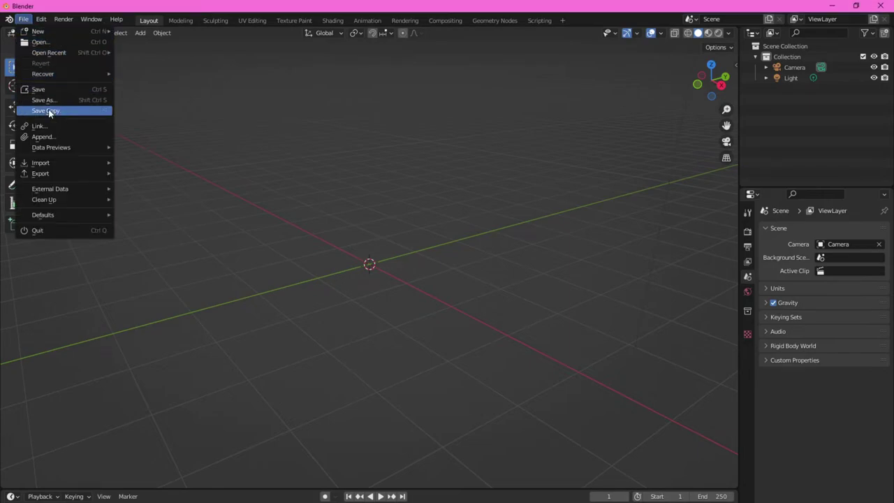
pyautogui.moveTo(54, 163)
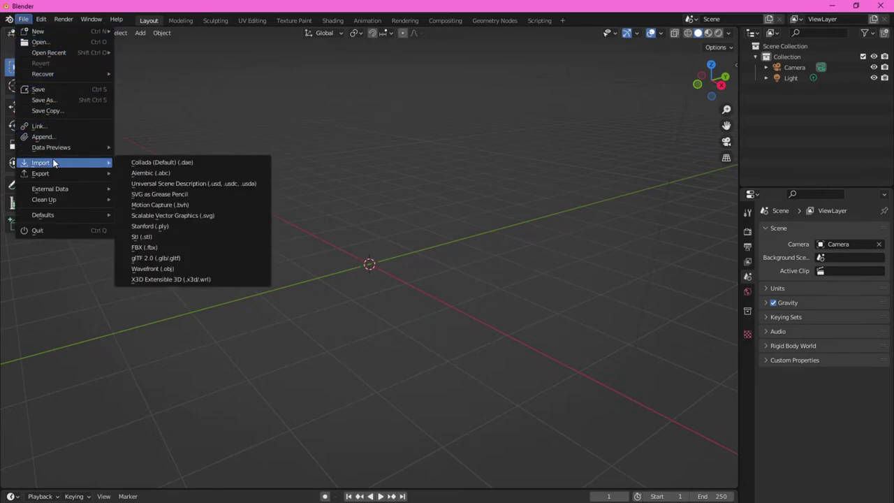
pyautogui.click(158, 247)
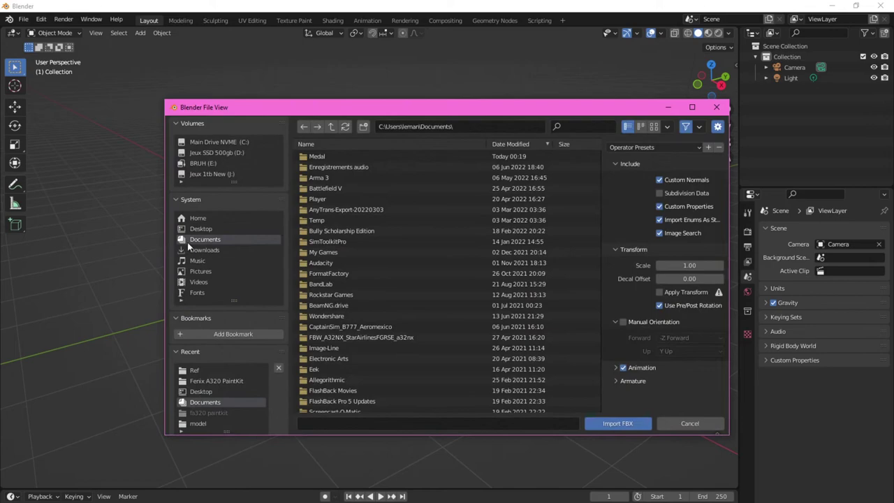
pyautogui.click(208, 230)
pyautogui.click(335, 157)
pyautogui.doubleClick(335, 157)
pyautogui.click(338, 166)
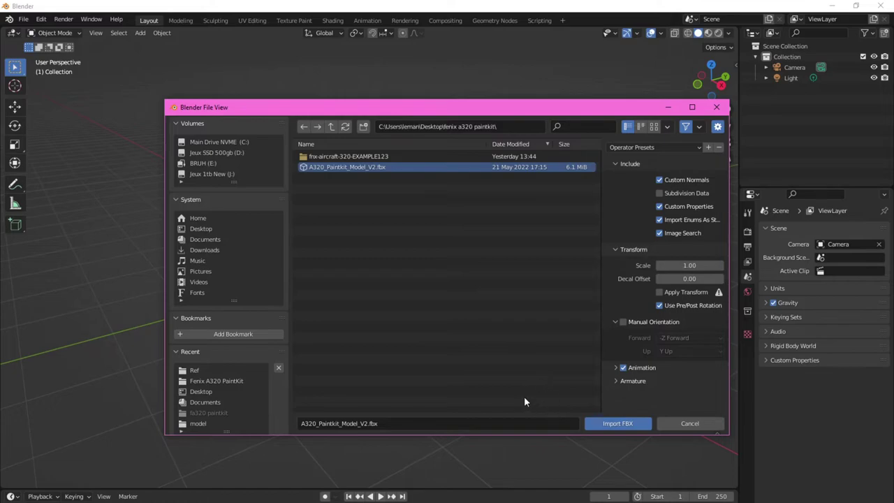
pyautogui.click(612, 425)
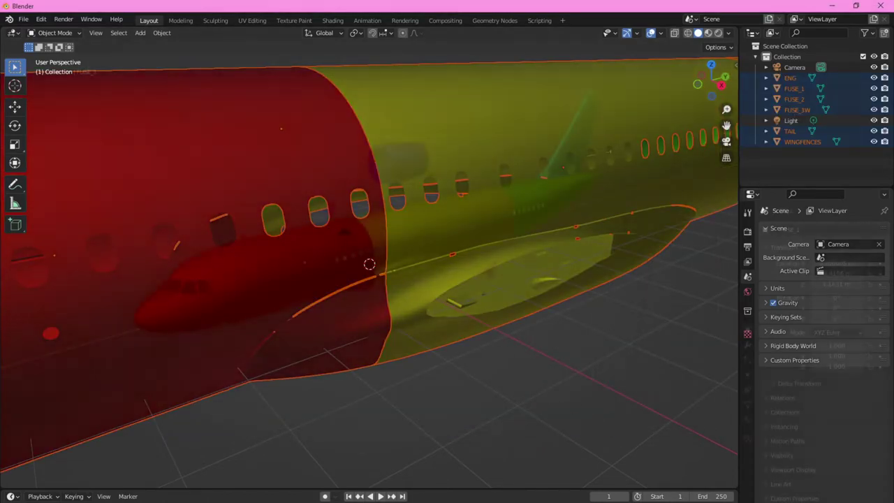
# Delete the three fuselage sections FUSE_1, FUSE_2 and FUSE_3W from the aircraft model
pyautogui.scroll(-5, 54, 445)
pyautogui.moveTo(196, 422); pyautogui.dragTo(246, 380, button='middle')
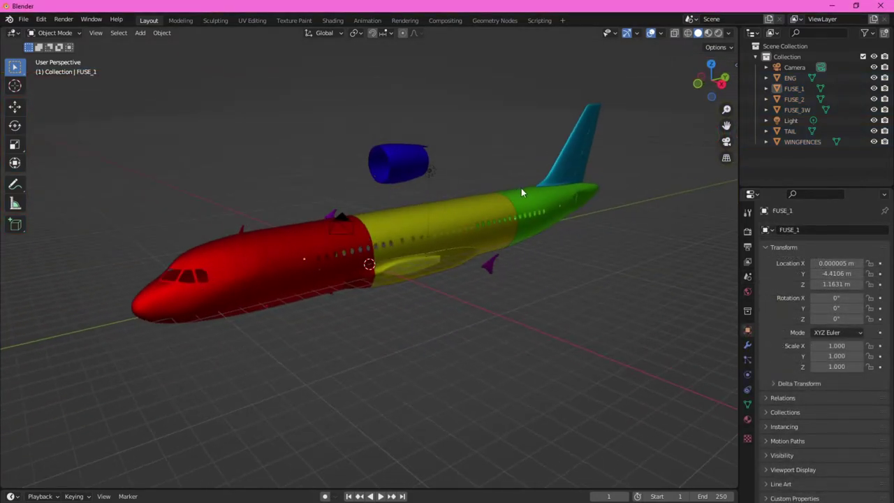
pyautogui.moveTo(526, 201); pyautogui.dragTo(320, 237, button='middle')
pyautogui.click(321, 232)
pyautogui.press('Delete')
pyautogui.click(446, 209)
pyautogui.press('Delete')
pyautogui.click(558, 207)
pyautogui.press('Delete')
pyautogui.moveTo(409, 210); pyautogui.dragTo(583, 280, button='middle')
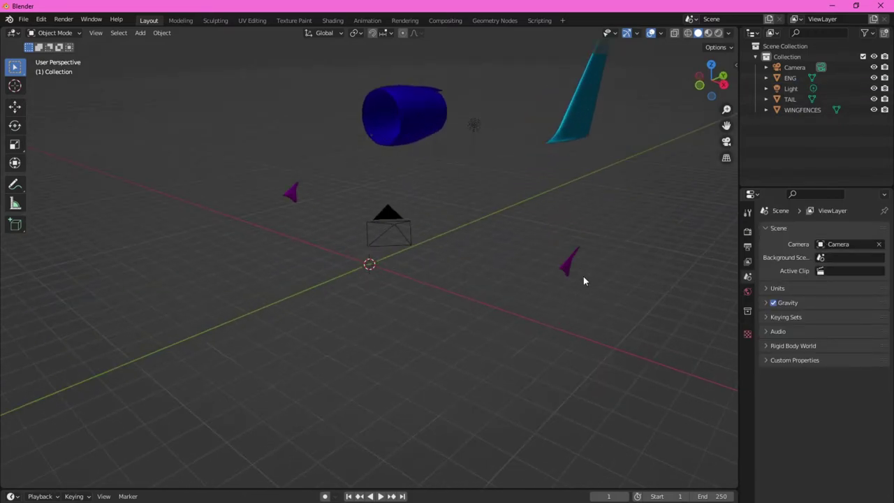
# Delete the WINGFENCES and ENG objects, keeping only the aircraft's tail mesh
pyautogui.click(292, 193)
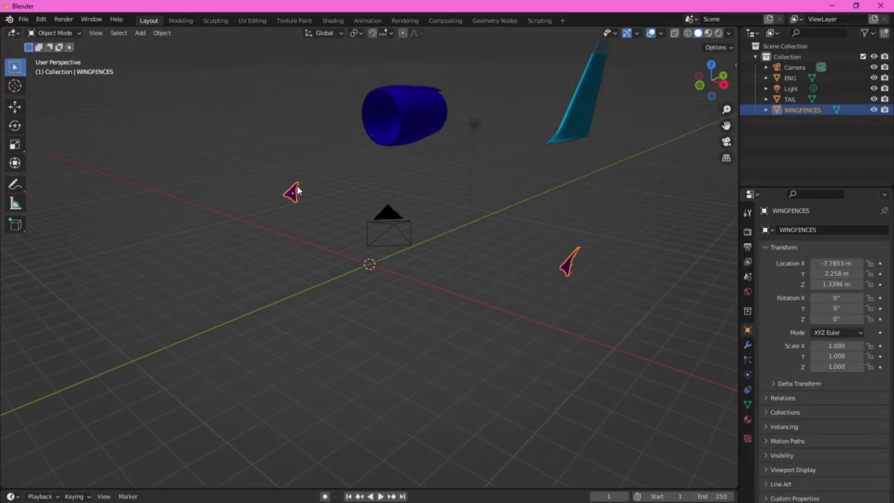
pyautogui.press('Delete')
pyautogui.click(419, 110)
pyautogui.press('Delete')
pyautogui.moveTo(419, 110); pyautogui.dragTo(627, 132, button='middle')
pyautogui.moveTo(727, 124); pyautogui.dragTo(475, 231)
pyautogui.moveTo(475, 231); pyautogui.dragTo(559, 153, button='middle')
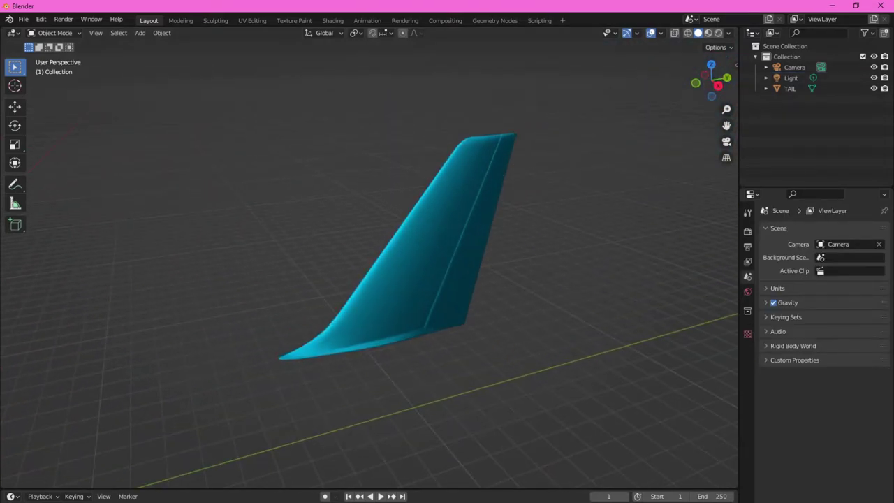
# Select the TAIL object, switch to the Texture Paint workspace and enlarge the 3D viewport across the image editor
pyautogui.click(441, 241)
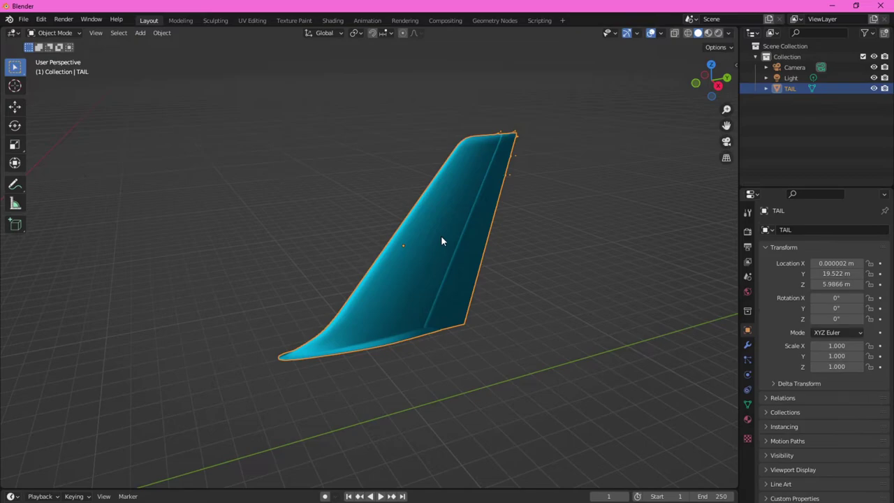
pyautogui.click(293, 21)
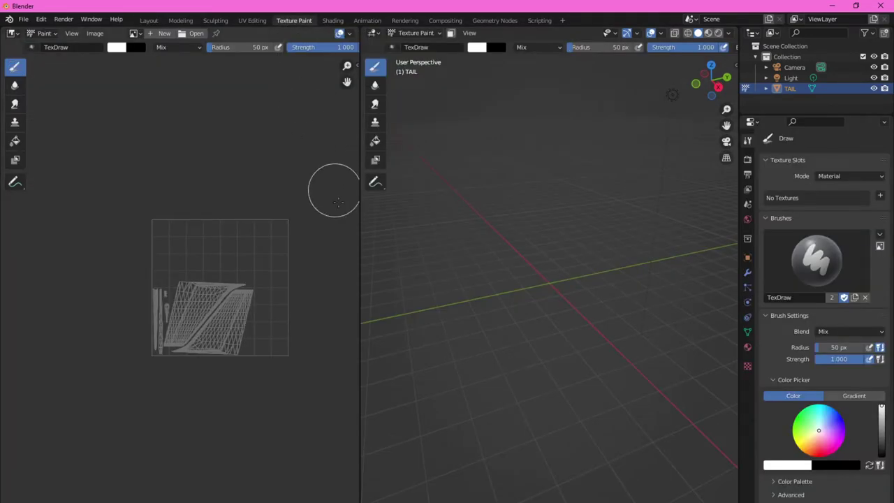
pyautogui.moveTo(358, 234); pyautogui.dragTo(17, 241)
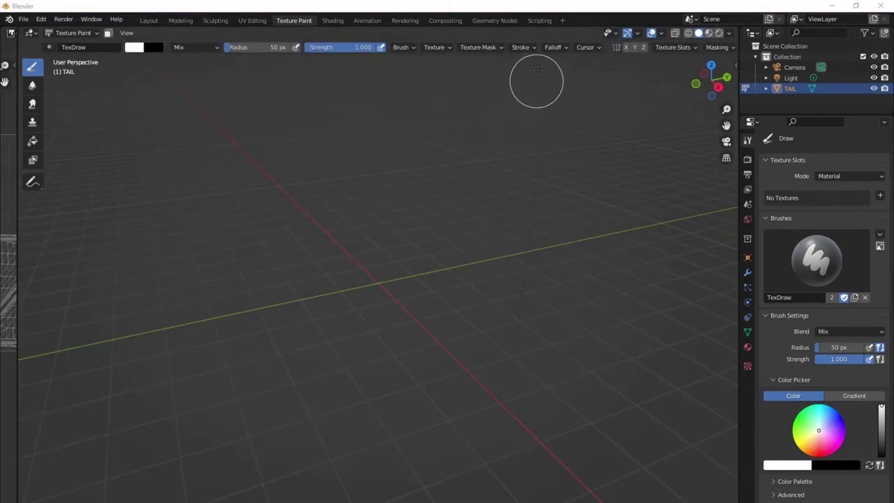
# Try the Line and Curve stroke methods for the TexDraw brush and set the method back to Space
pyautogui.click(525, 46)
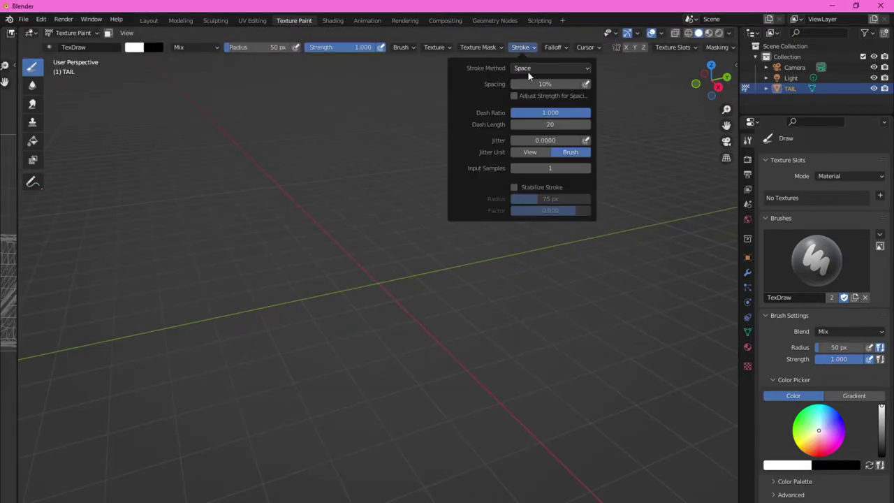
pyautogui.click(528, 68)
pyautogui.click(524, 69)
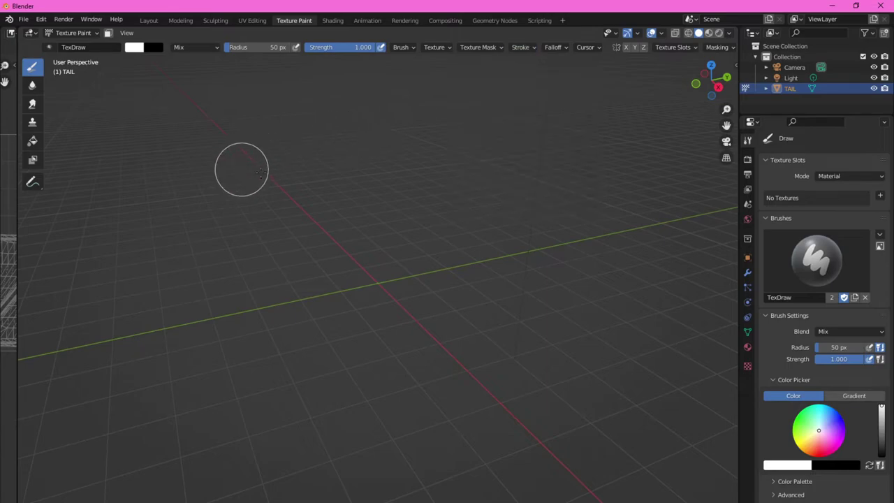
pyautogui.click(527, 48)
pyautogui.click(523, 69)
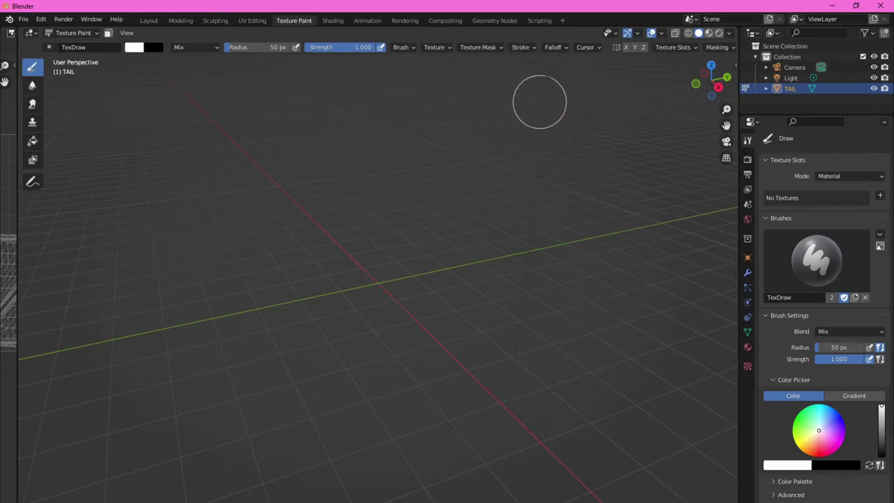
pyautogui.click(535, 49)
pyautogui.click(535, 68)
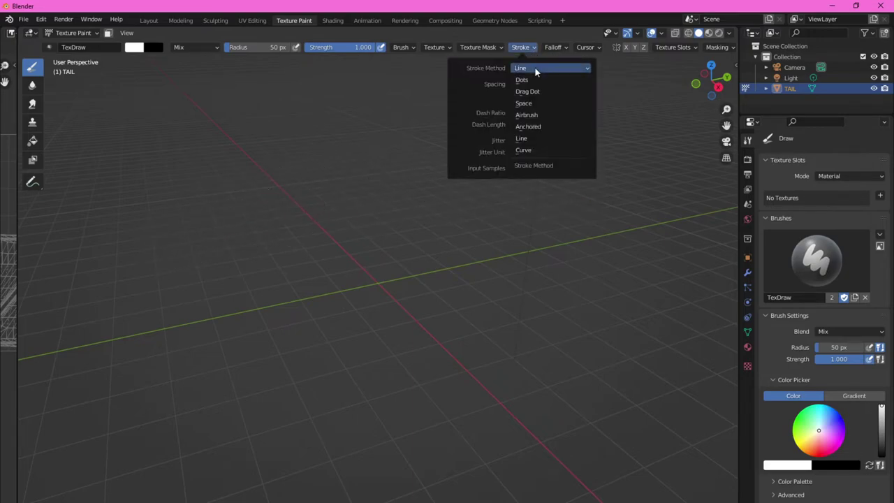
pyautogui.click(530, 150)
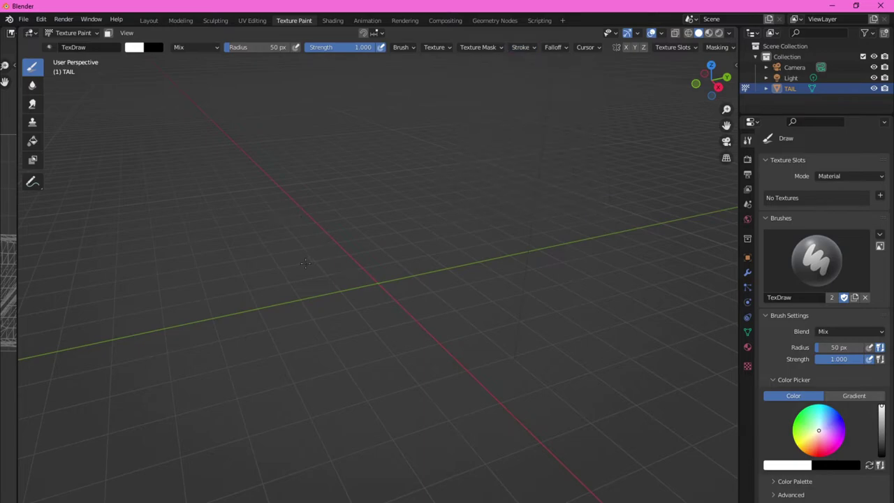
pyautogui.keyDown('ctrl'); pyautogui.click(576, 228); pyautogui.keyUp('ctrl')
pyautogui.click(524, 48)
pyautogui.click(523, 67)
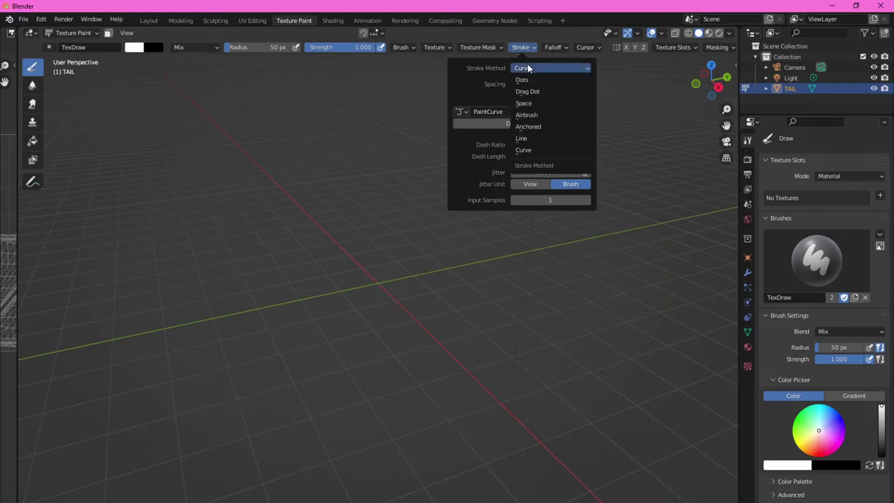
pyautogui.click(520, 106)
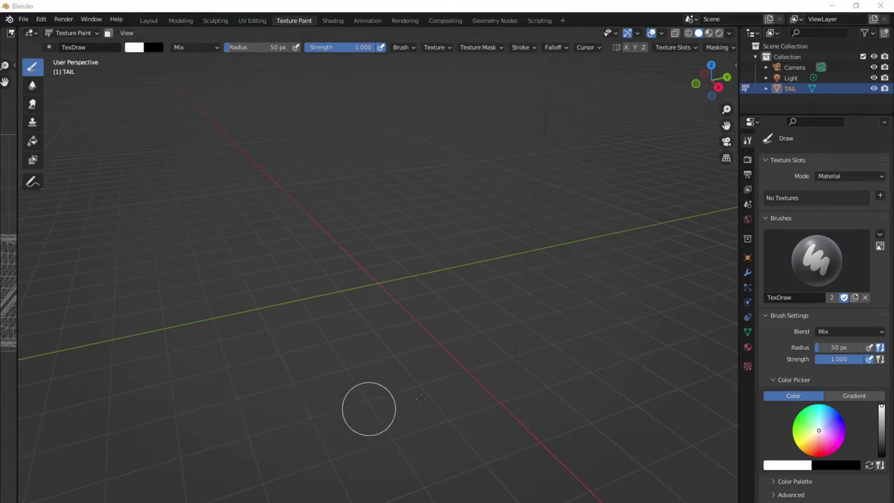
# Give the brush a flat, constant falloff curve and bring the tail model into view
pyautogui.click(561, 48)
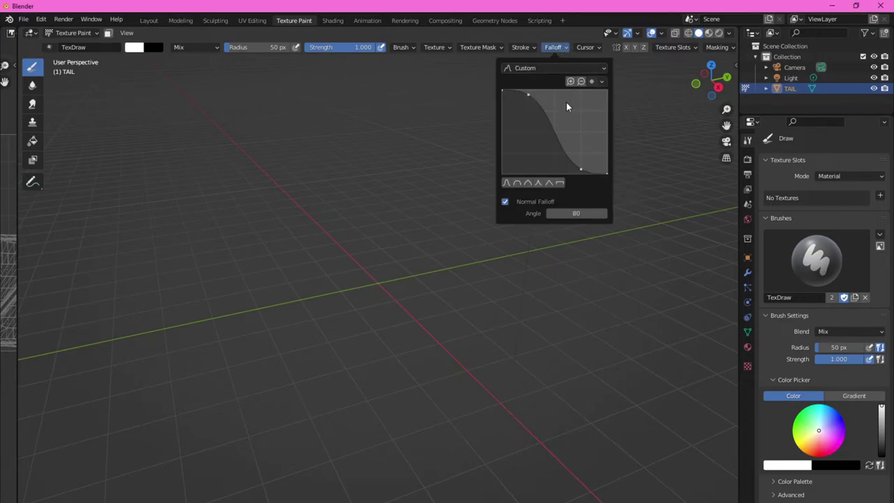
pyautogui.click(560, 183)
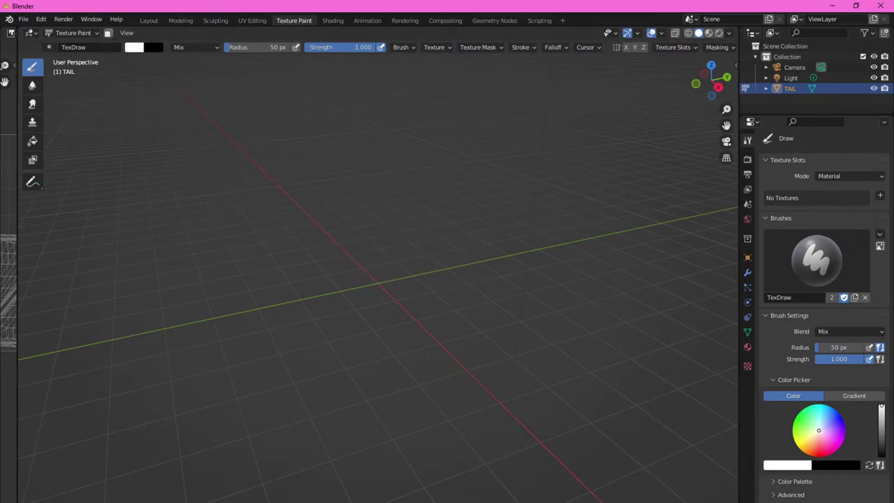
pyautogui.moveTo(726, 125); pyautogui.dragTo(408, 308)
pyautogui.scroll(2, 559, 157)
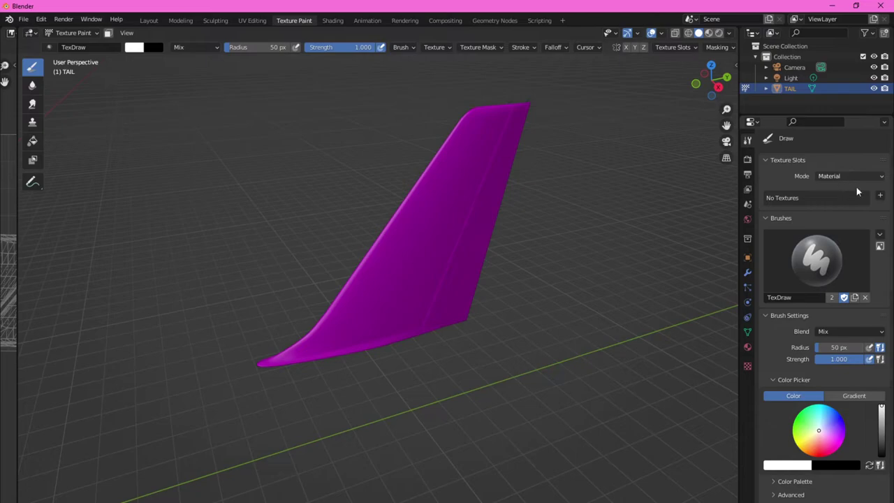
# Start a new Base Color texture paint slot for the tail and set its fill colour to white
pyautogui.click(880, 195)
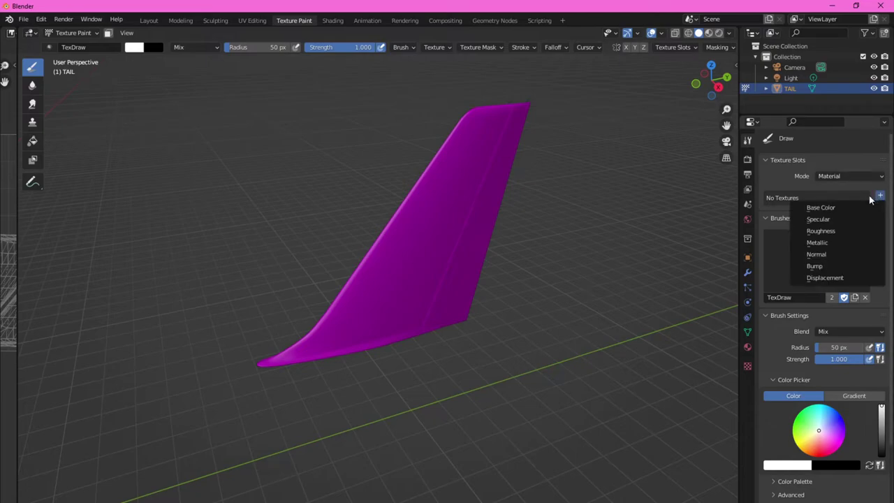
pyautogui.click(818, 207)
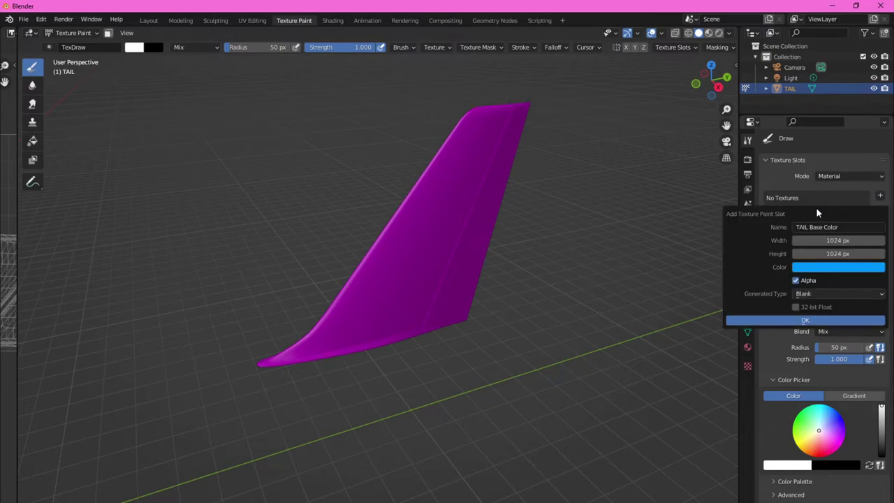
pyautogui.click(814, 268)
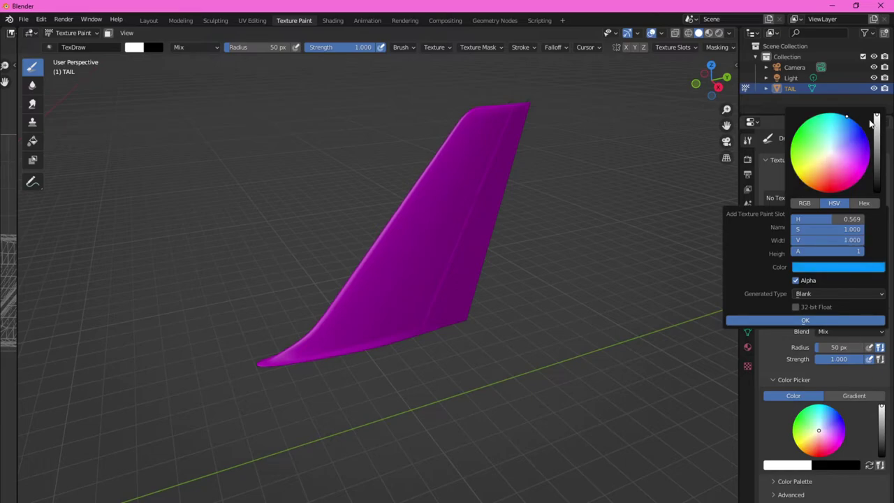
pyautogui.click(810, 202)
pyautogui.click(828, 218)
pyautogui.write('1')
pyautogui.press('Tab')
pyautogui.write('1')
pyautogui.press('Return')
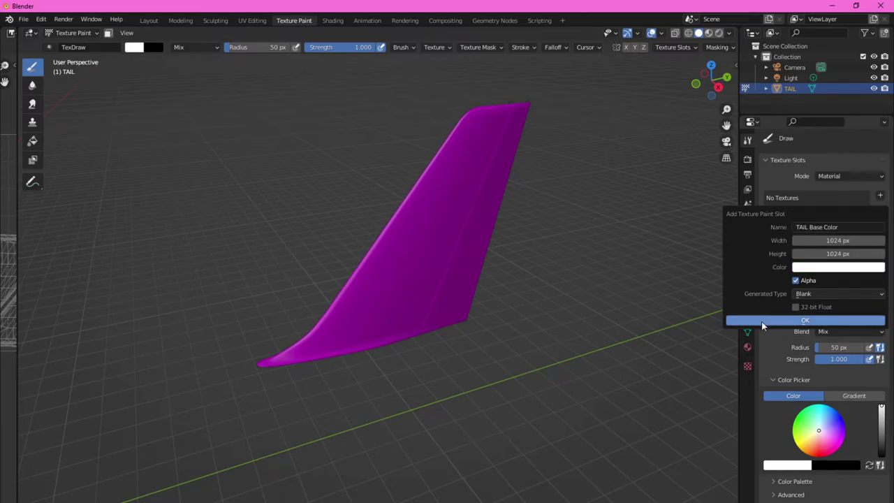
# Set the TAIL Base Color texture to 8192 by 8192 px and create the paint slot
pyautogui.click(834, 240)
pyautogui.write('8')
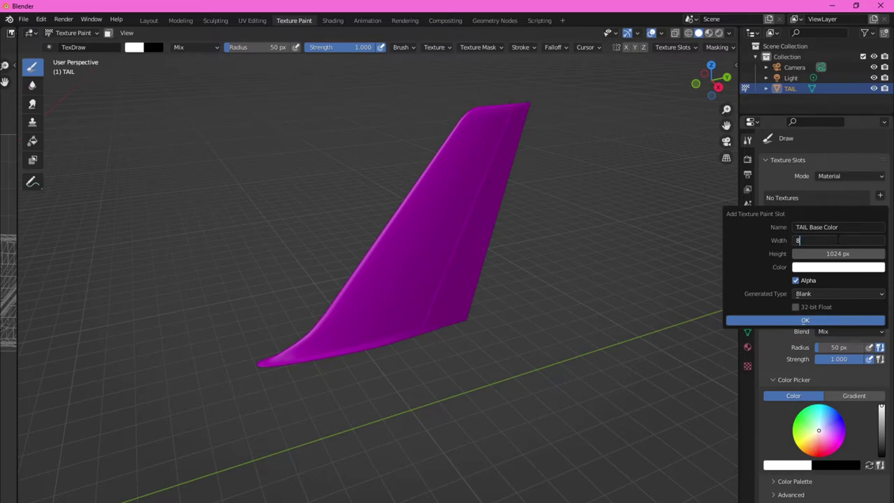
pyautogui.write('192')
pyautogui.press('Tab')
pyautogui.write('81')
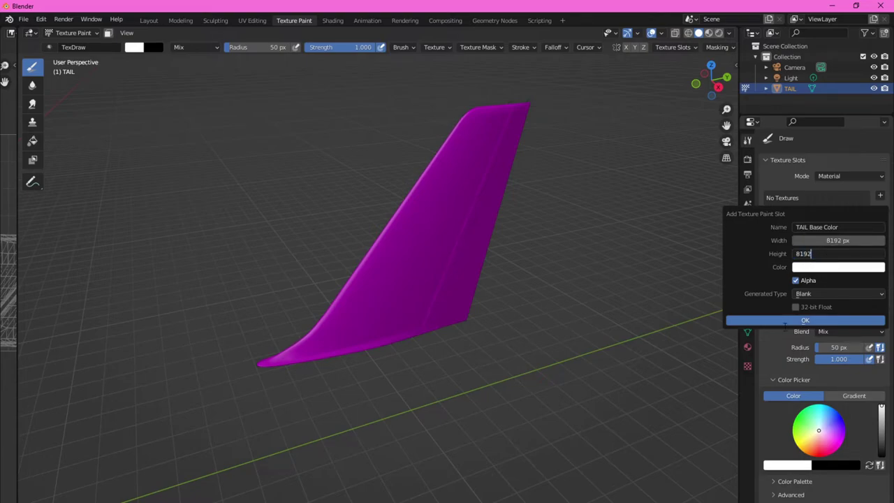
pyautogui.write('92')
pyautogui.press('Return')
pyautogui.click(746, 317)
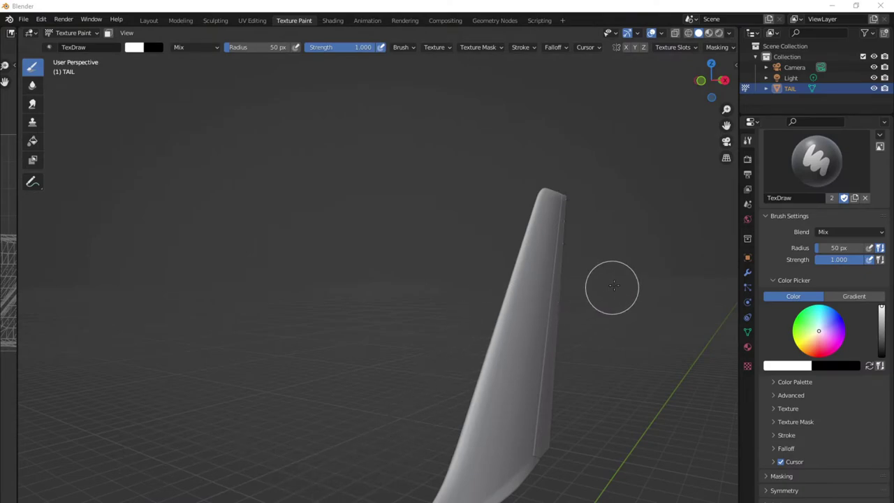
# Examine the blank tail model from both sides and up close
pyautogui.scroll(4, 610, 285)
pyautogui.moveTo(567, 285); pyautogui.dragTo(656, 265, button='middle')
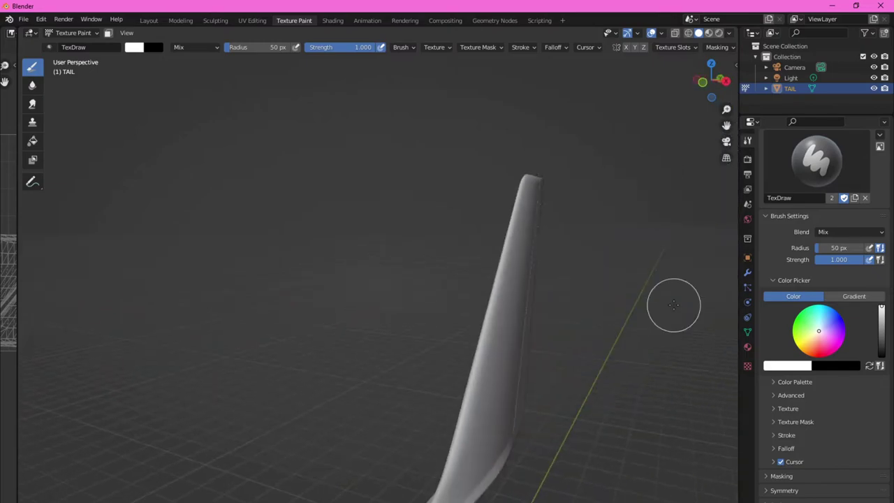
pyautogui.moveTo(725, 125)
pyautogui.mouseDown()
pyautogui.moveTo(494, 124)
pyautogui.moveTo(745, 148)
pyautogui.moveTo(502, 132)
pyautogui.moveTo(602, 143)
pyautogui.moveTo(616, 176)
pyautogui.mouseUp()
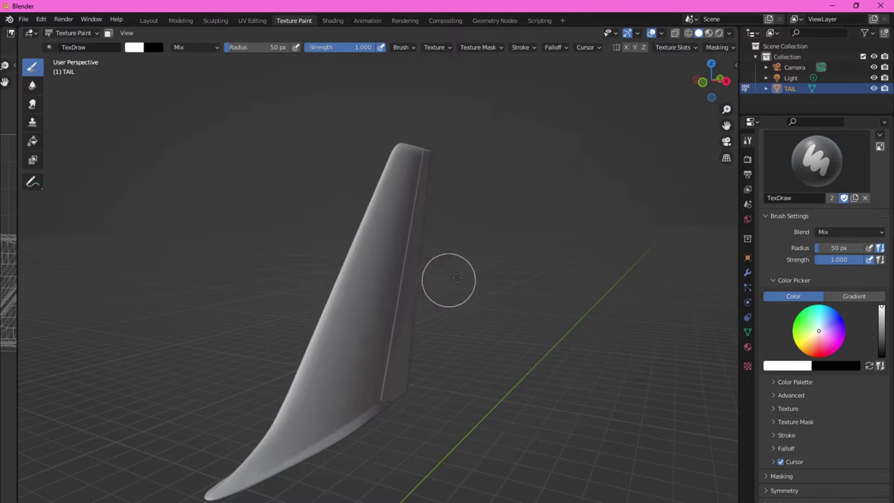
pyautogui.rightClick(382, 258)
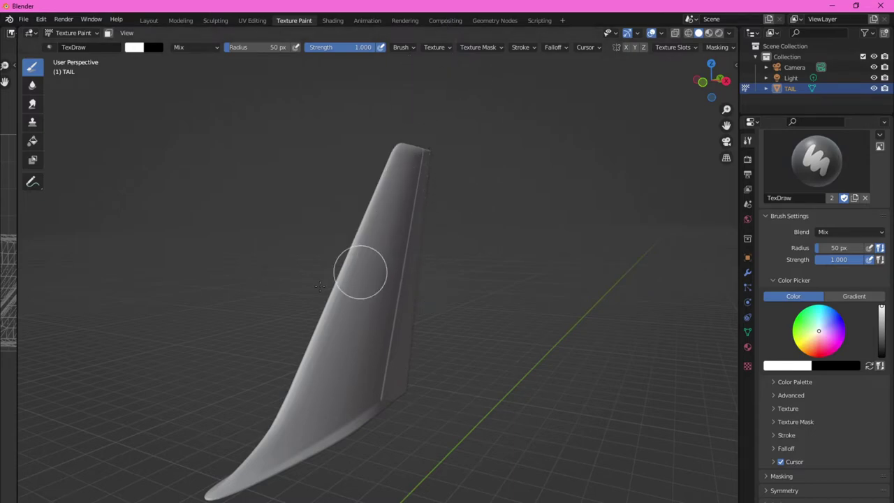
pyautogui.scroll(4, 368, 337)
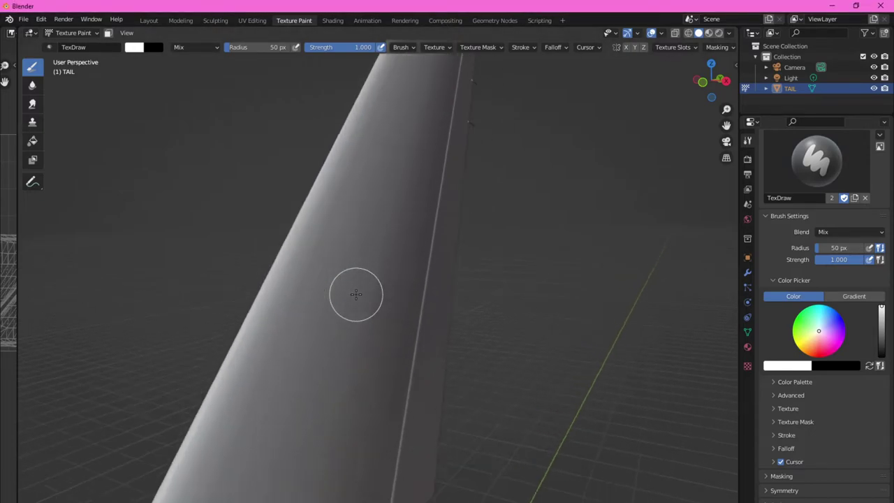
pyautogui.scroll(-3, 368, 337)
pyautogui.scroll(-5, 368, 337)
pyautogui.moveTo(368, 337); pyautogui.dragTo(575, 335, button='middle')
pyautogui.scroll(5, 574, 335)
pyautogui.moveTo(230, 301); pyautogui.dragTo(250, 295, button='middle')
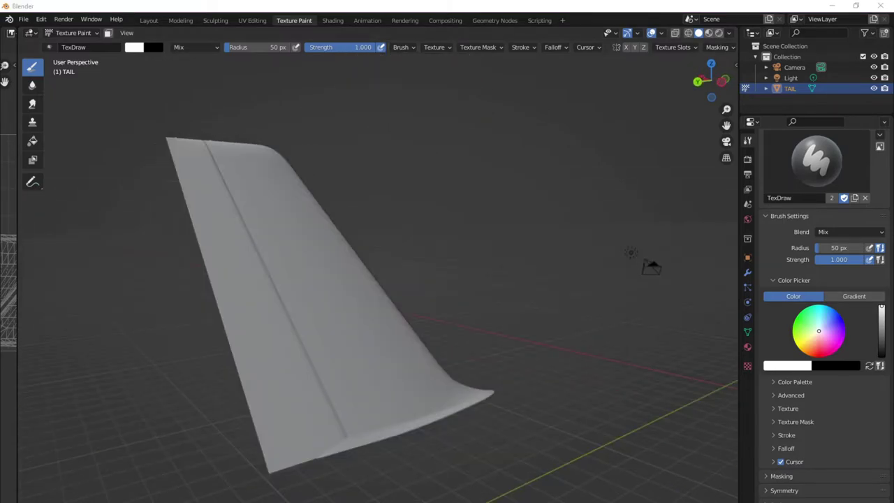
pyautogui.moveTo(274, 175); pyautogui.dragTo(216, 184, button='middle')
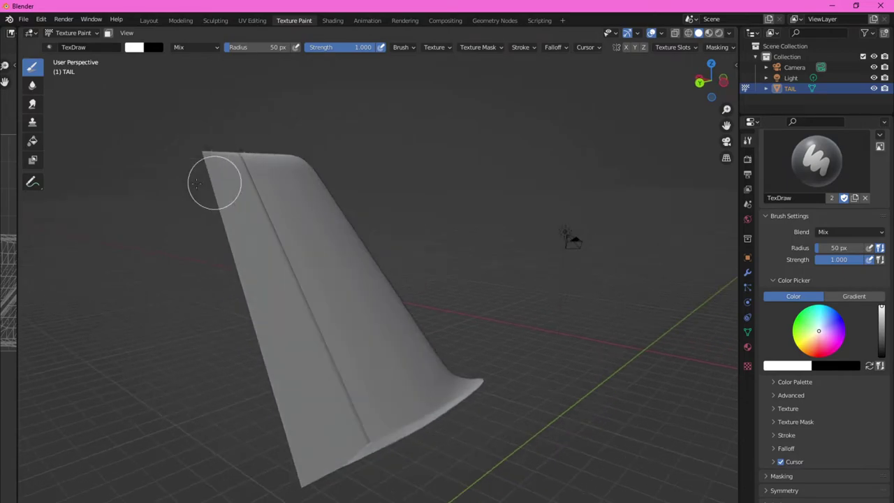
# Switch to GIMP, bring up the Air Canada logo image and look up the RGB values of the purple foreground colour
pyautogui.click(792, 366)
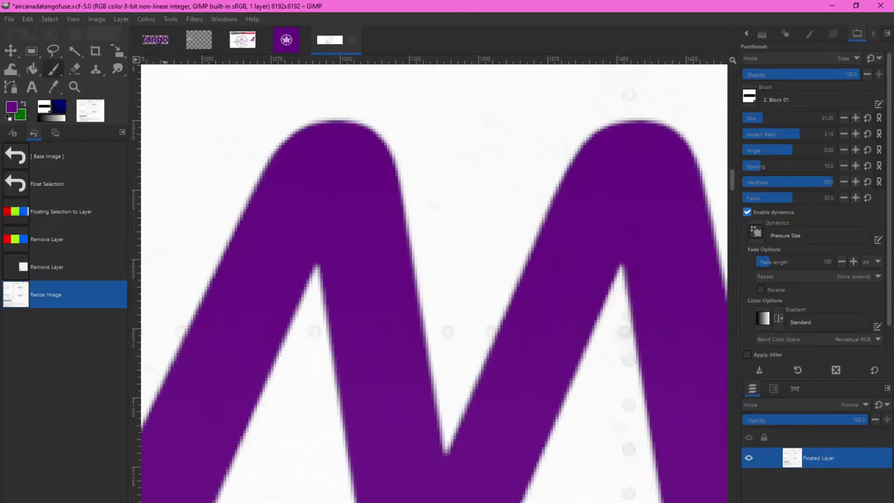
pyautogui.keyDown('ctrl'); pyautogui.scroll(-5, 391, 185); pyautogui.keyUp('ctrl')
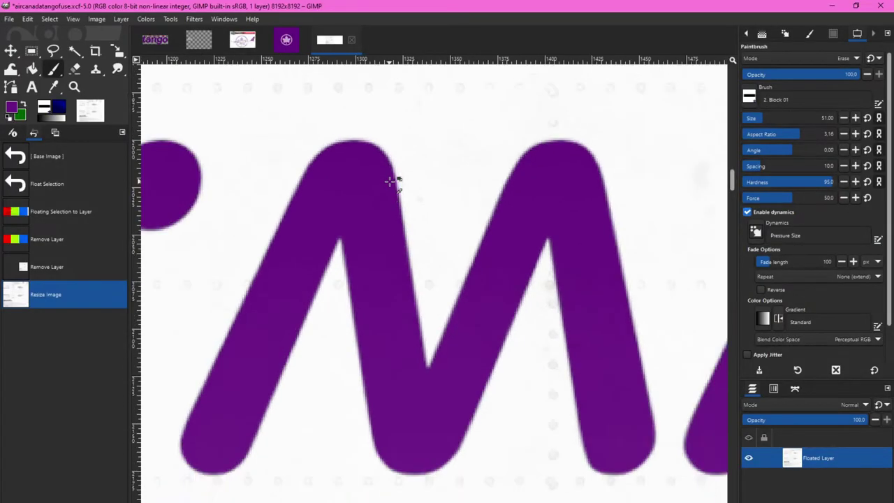
pyautogui.hotkey('alt', '4')
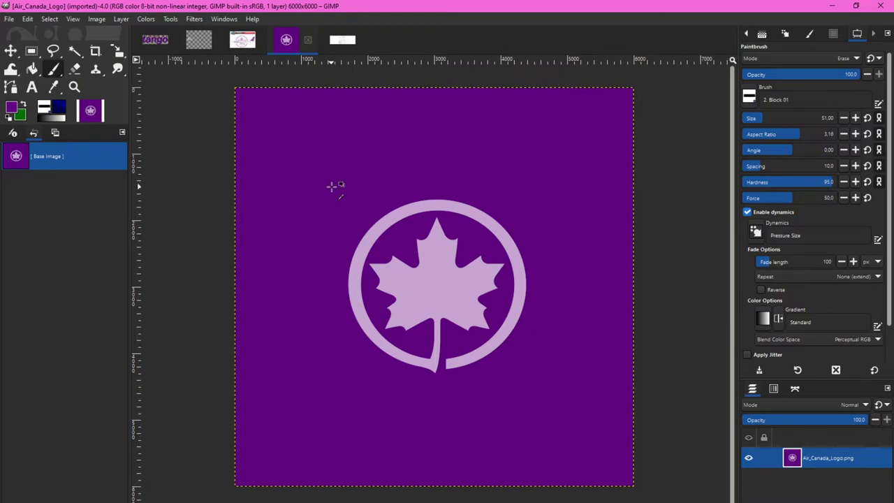
pyautogui.click(12, 109)
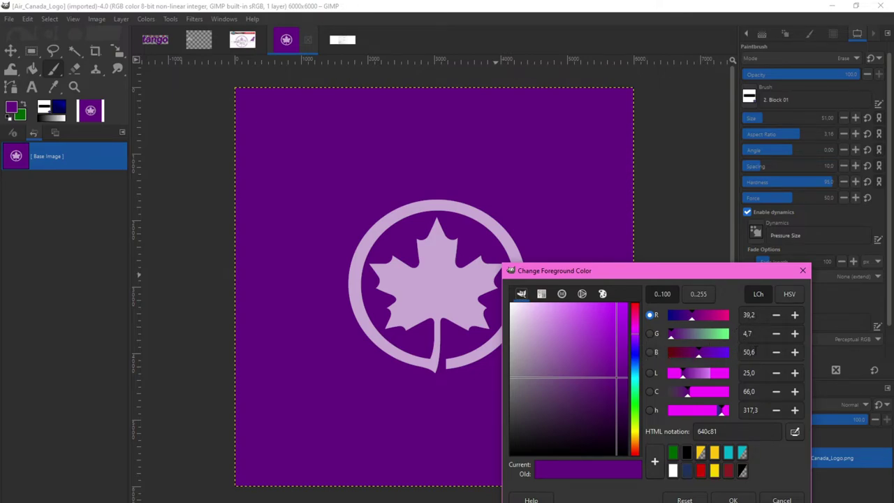
pyautogui.moveTo(572, 270); pyautogui.dragTo(82, 272)
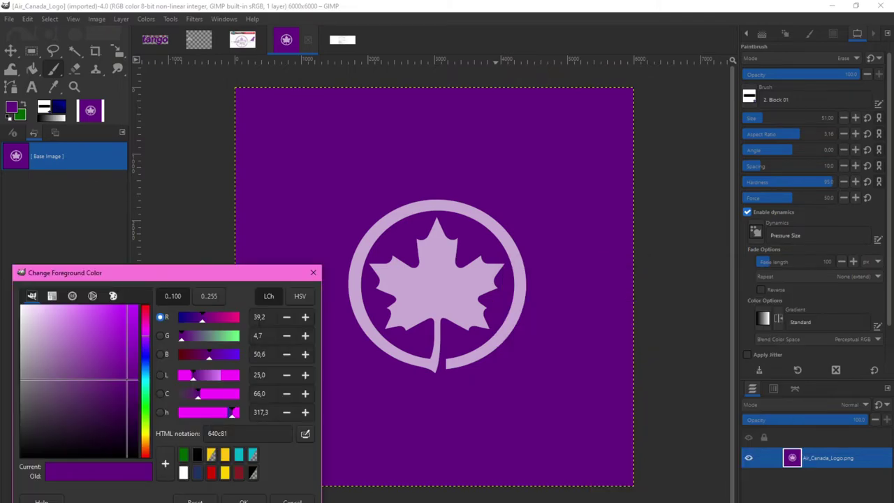
pyautogui.moveTo(204, 277); pyautogui.dragTo(0, 70)
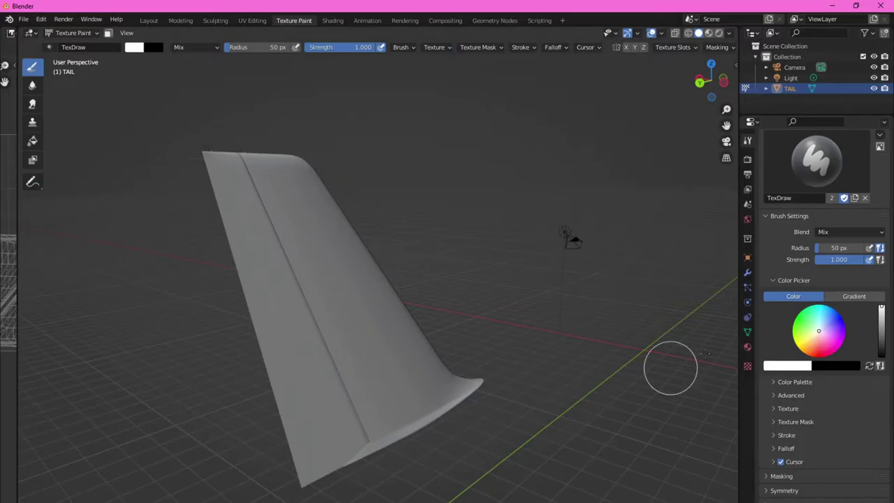
# Set the Blender brush colour to the GIMP purple, with red 0.392, green 0.047 and the matching blue value
pyautogui.click(794, 366)
pyautogui.click(750, 333)
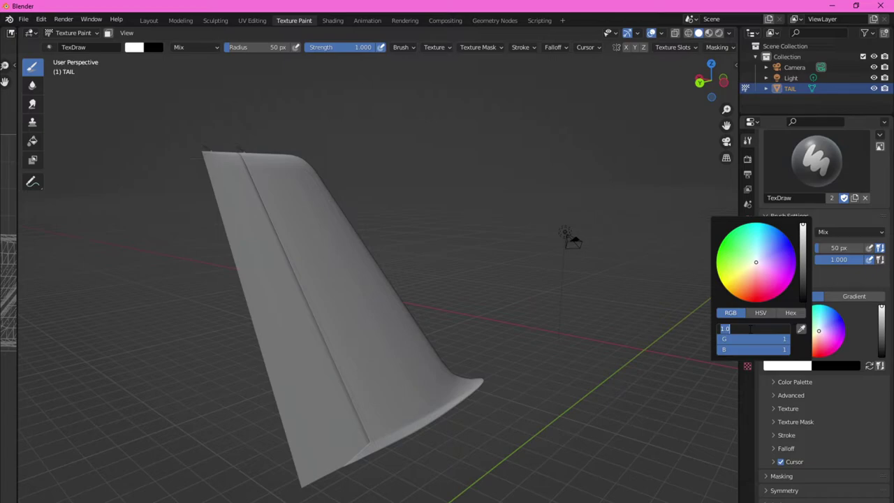
pyautogui.write('0.392')
pyautogui.press('Return')
pyautogui.doubleClick(741, 337)
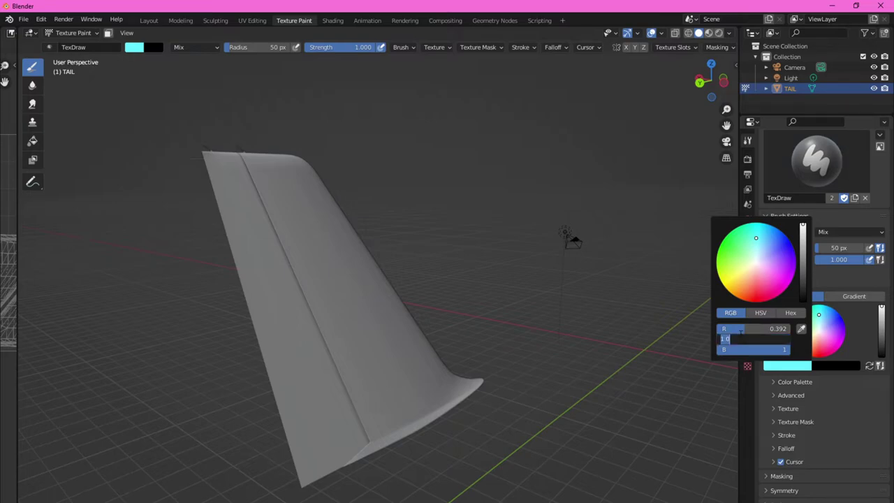
pyautogui.write('0')
pyautogui.write('.047')
pyautogui.press('Tab')
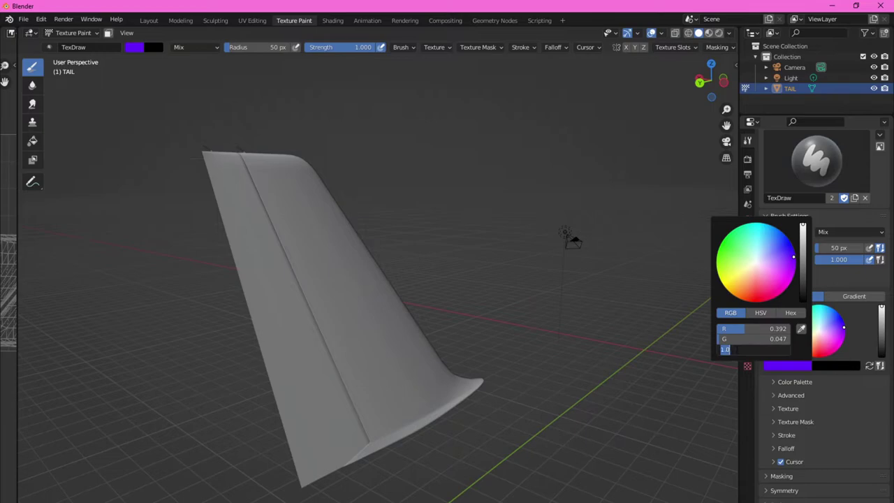
pyautogui.write('0')
pyautogui.press('Return')
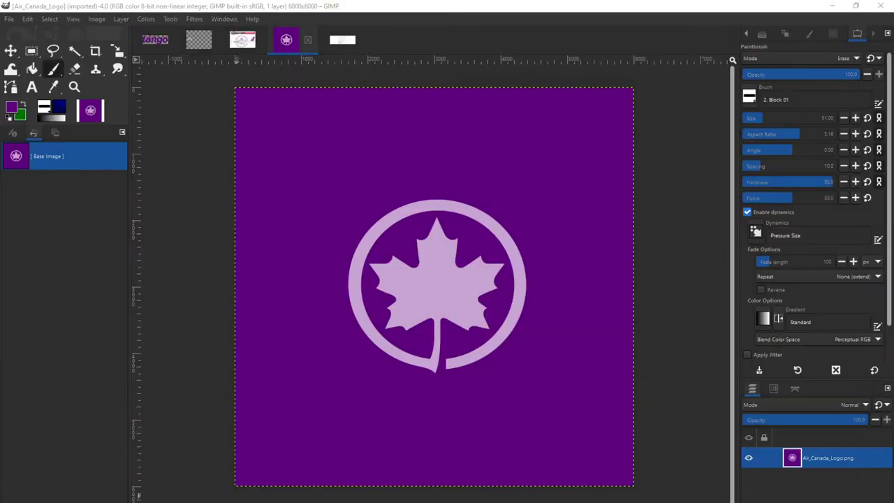
pyautogui.click(169, 482)
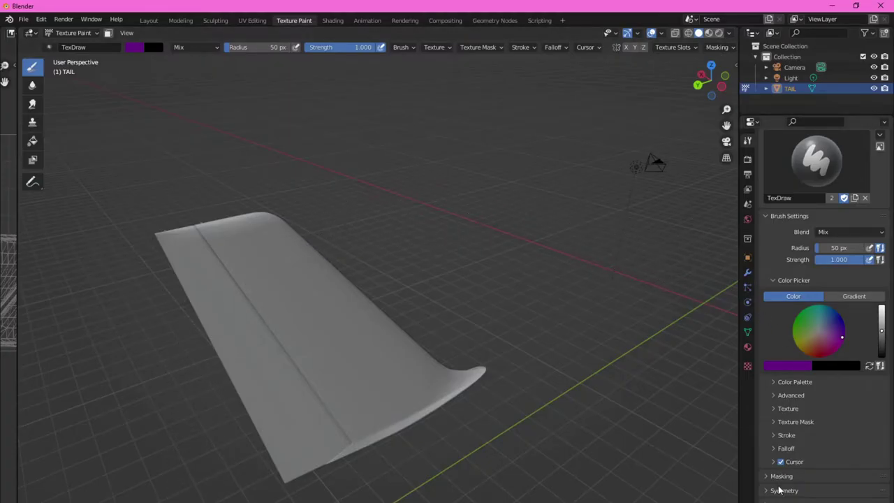
# Enable mirror symmetry on the X axis and paint a first purple dab on the tail's side
pyautogui.scroll(-1, 792, 494)
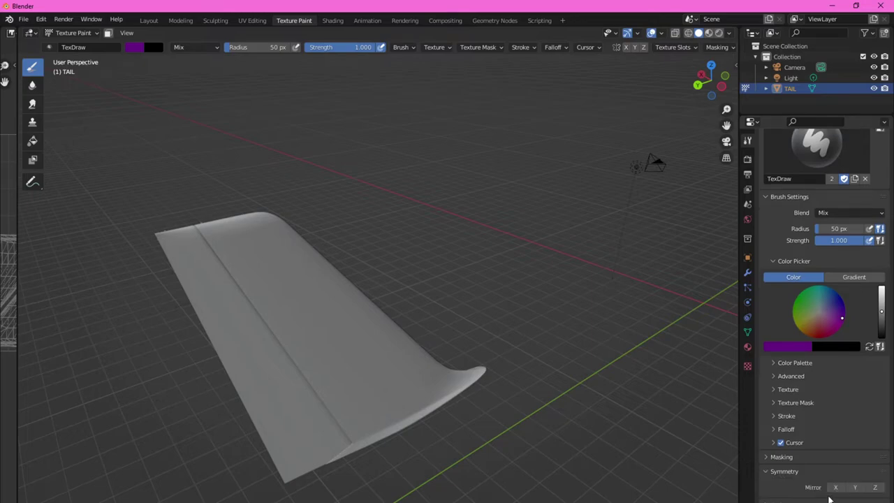
pyautogui.click(836, 487)
pyautogui.moveTo(502, 375)
pyautogui.mouseDown(button='middle')
pyautogui.moveTo(380, 278)
pyautogui.moveTo(429, 275)
pyautogui.moveTo(389, 319)
pyautogui.mouseUp(button='middle')
pyautogui.click(413, 328)
pyautogui.moveTo(426, 391)
pyautogui.mouseDown(button='middle')
pyautogui.moveTo(509, 353)
pyautogui.moveTo(517, 205)
pyautogui.moveTo(365, 301)
pyautogui.moveTo(340, 298)
pyautogui.mouseUp(button='middle')
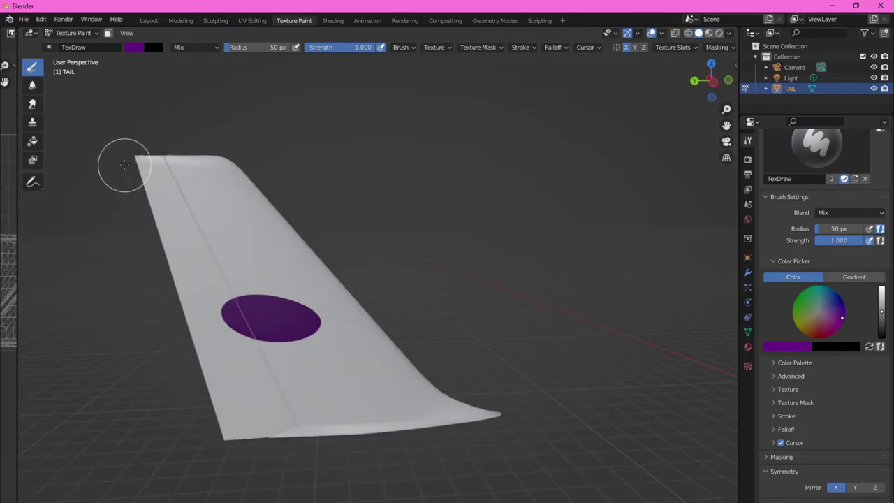
# Paint the whole tail surface purple, covering both sides and the edges
pyautogui.moveTo(131, 157)
pyautogui.mouseDown()
pyautogui.moveTo(295, 260)
pyautogui.moveTo(483, 419)
pyautogui.moveTo(186, 306)
pyautogui.moveTo(265, 298)
pyautogui.moveTo(184, 239)
pyautogui.moveTo(286, 360)
pyautogui.mouseUp()
pyautogui.moveTo(286, 360)
pyautogui.mouseDown(button='middle')
pyautogui.moveTo(286, 224)
pyautogui.moveTo(338, 269)
pyautogui.mouseUp(button='middle')
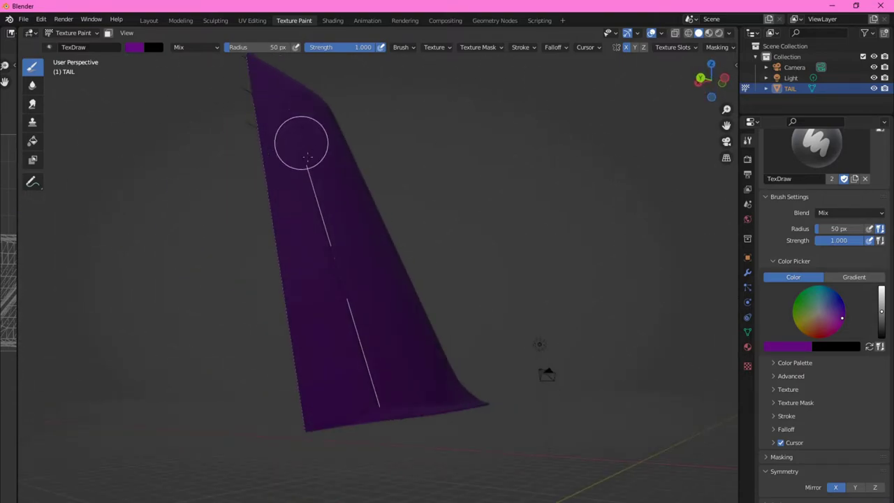
pyautogui.moveTo(382, 423); pyautogui.dragTo(559, 124, button='middle')
pyautogui.moveTo(525, 447); pyautogui.dragTo(334, 176, button='middle')
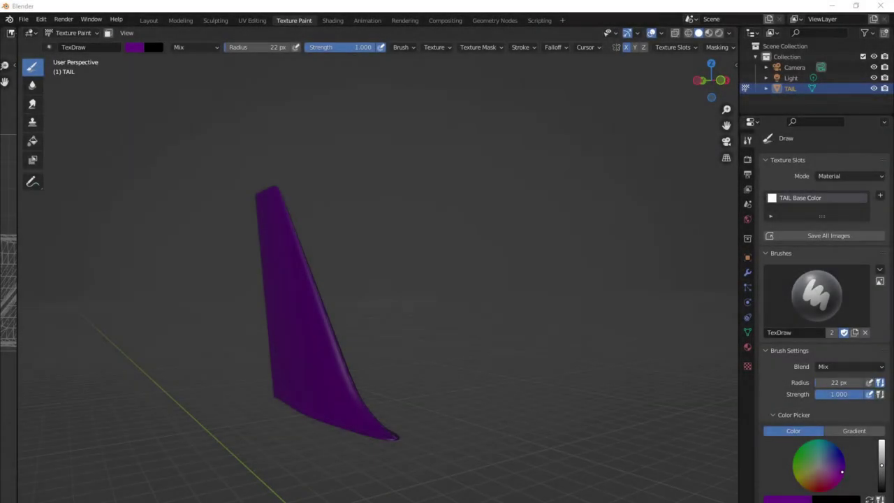
pyautogui.moveTo(130, 426); pyautogui.dragTo(230, 429, button='middle')
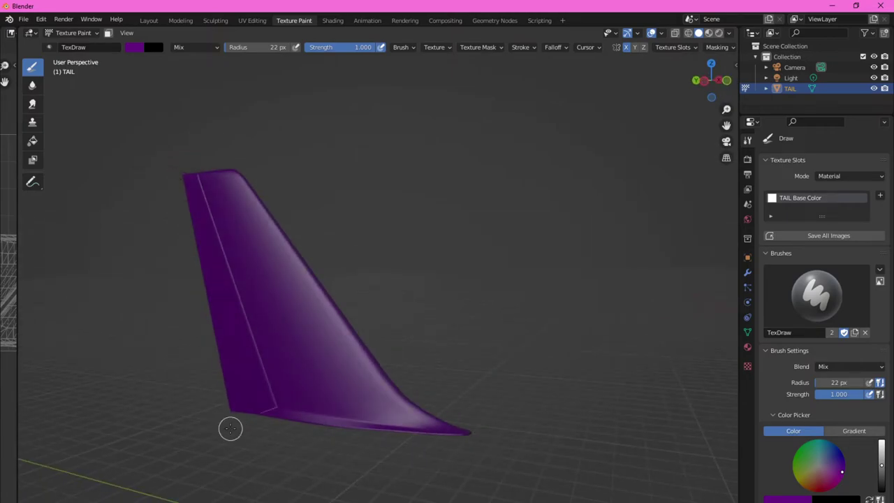
# Remove the brush's existing texture and create a new Image or Movie texture in its place
pyautogui.click(748, 366)
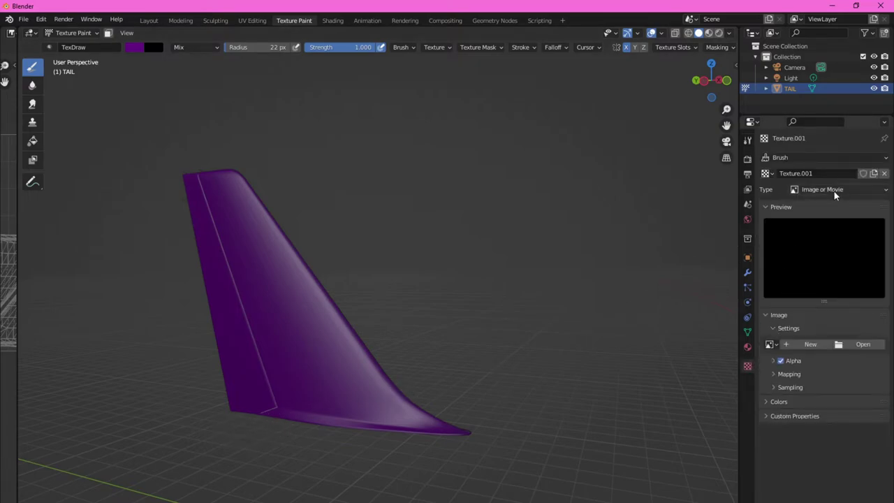
pyautogui.click(885, 173)
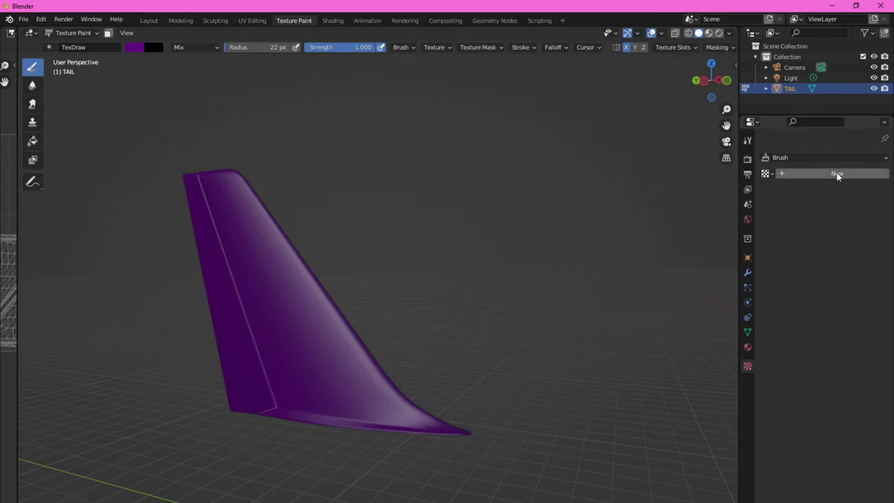
pyautogui.click(836, 173)
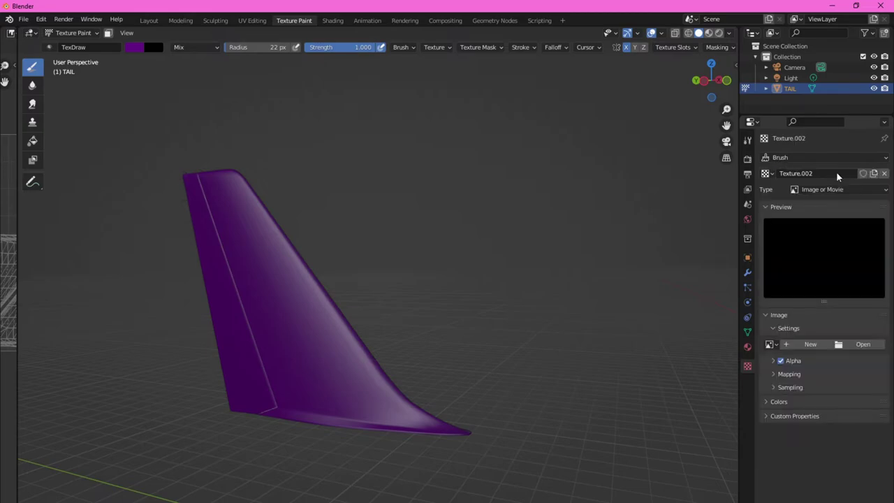
# Load Air_Canada_Logo.png from the decals folder on the Desktop as the brush texture's image
pyautogui.click(848, 345)
pyautogui.click(209, 229)
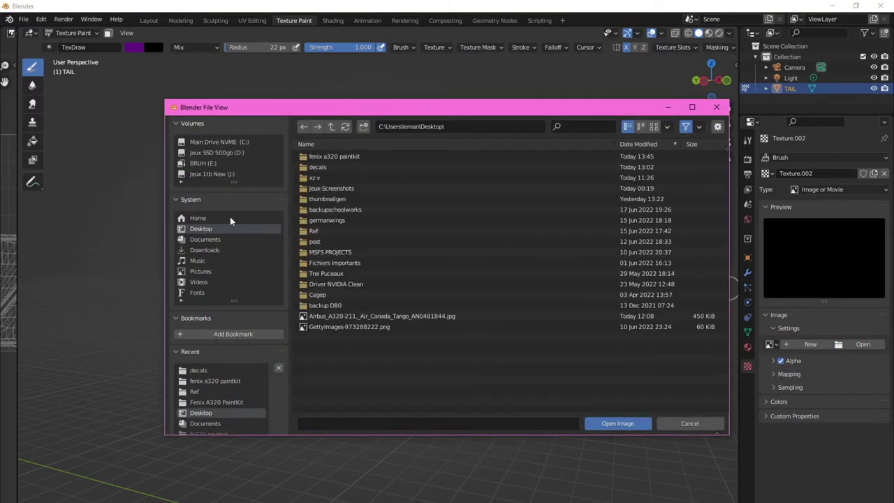
pyautogui.click(321, 168)
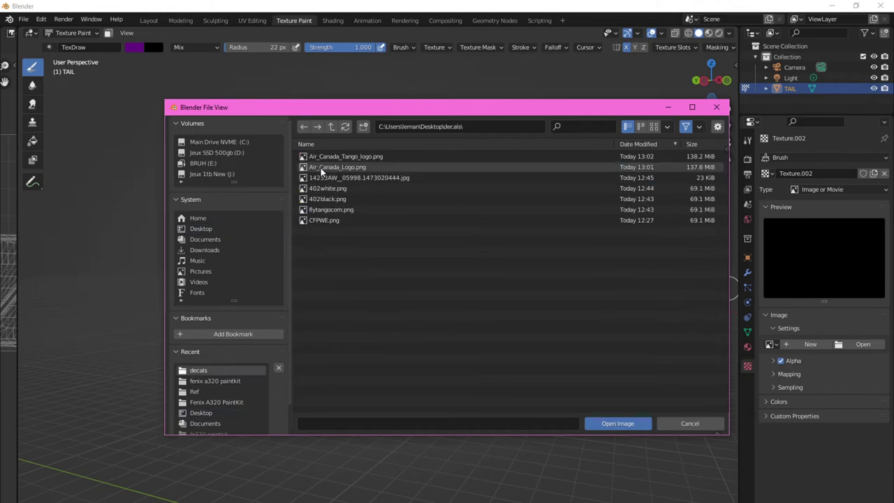
pyautogui.click(361, 171)
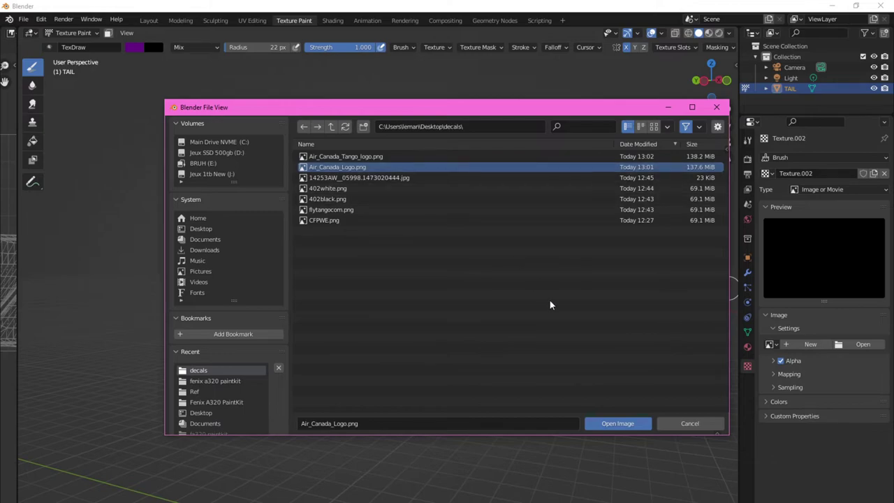
pyautogui.click(615, 423)
# Set the brush texture's mapping to Stencil
pyautogui.moveTo(517, 268); pyautogui.dragTo(535, 277, button='middle')
pyautogui.moveTo(732, 309); pyautogui.dragTo(688, 307, button='middle')
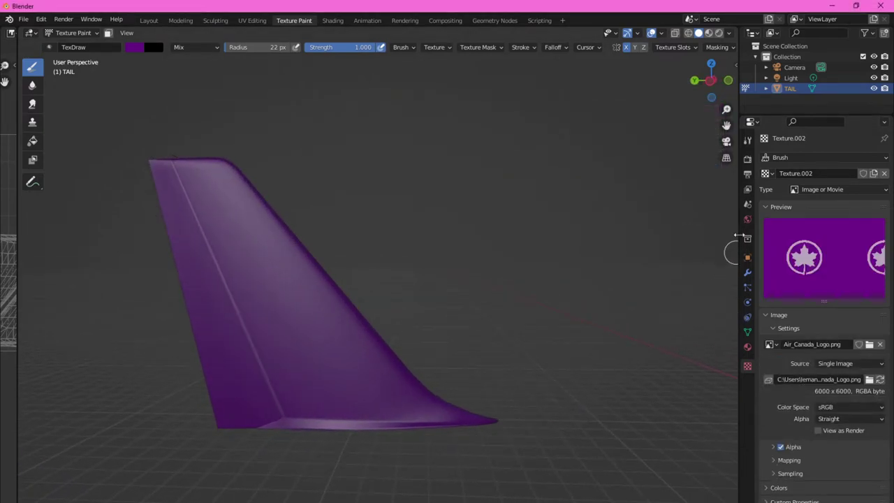
pyautogui.click(750, 144)
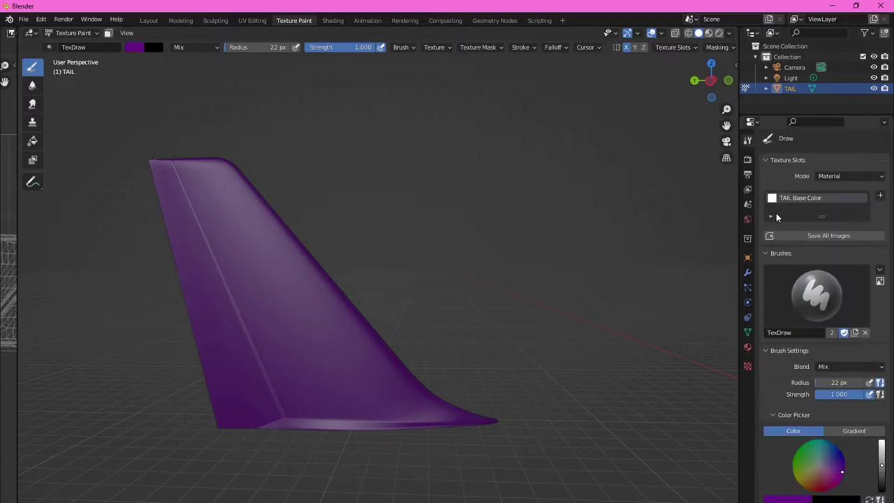
pyautogui.scroll(-5, 822, 306)
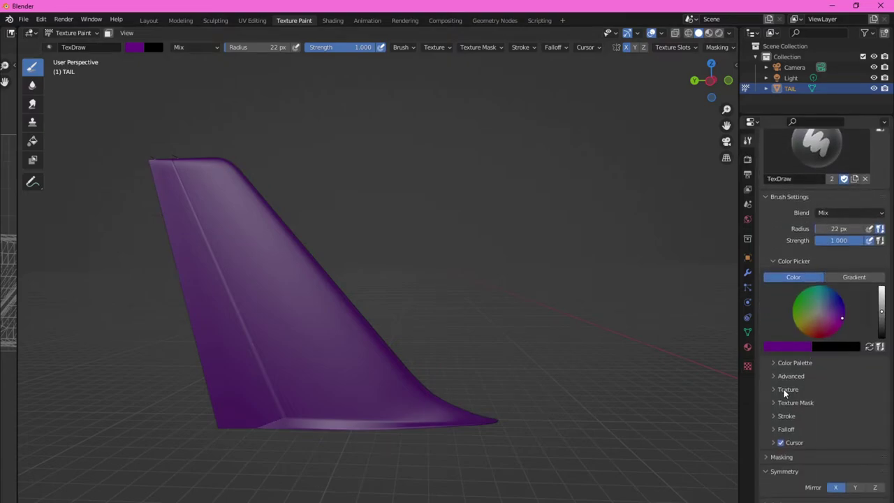
pyautogui.click(788, 390)
pyautogui.scroll(-3, 803, 393)
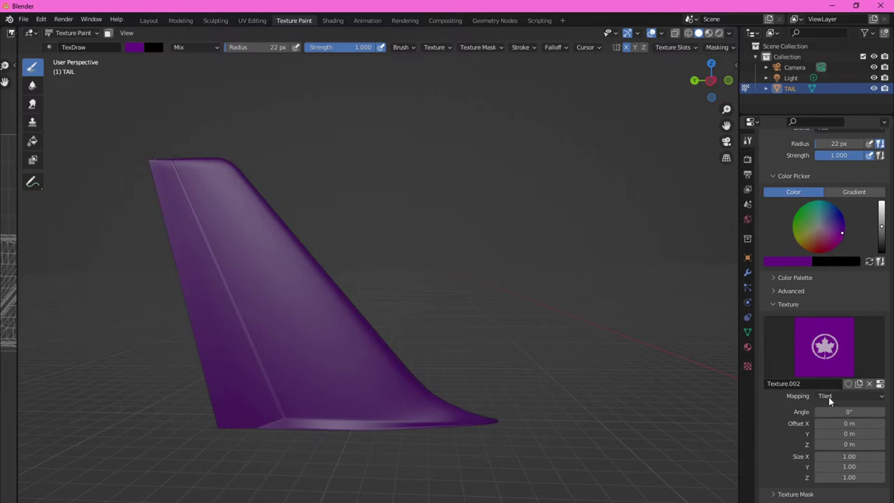
pyautogui.click(828, 396)
pyautogui.click(834, 455)
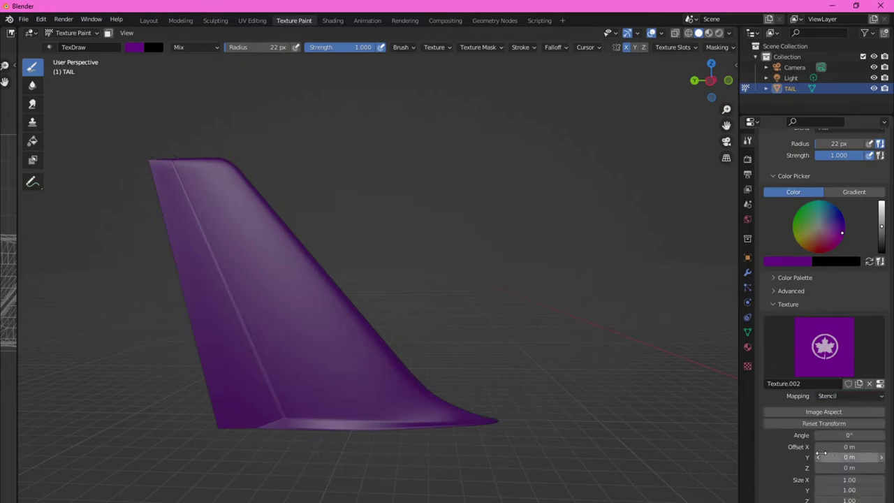
# Match the logo stencil to the image aspect, reset its transform and place it over the tail
pyautogui.moveTo(363, 354); pyautogui.dragTo(517, 256, button='right')
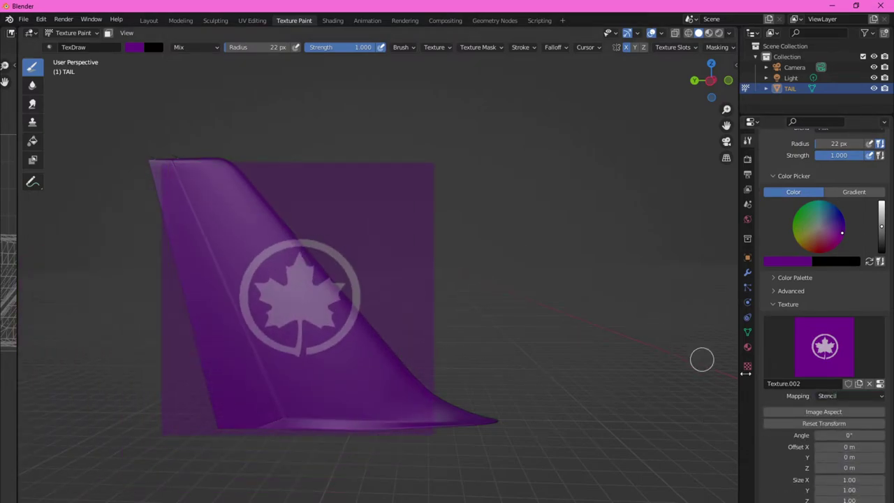
pyautogui.click(820, 411)
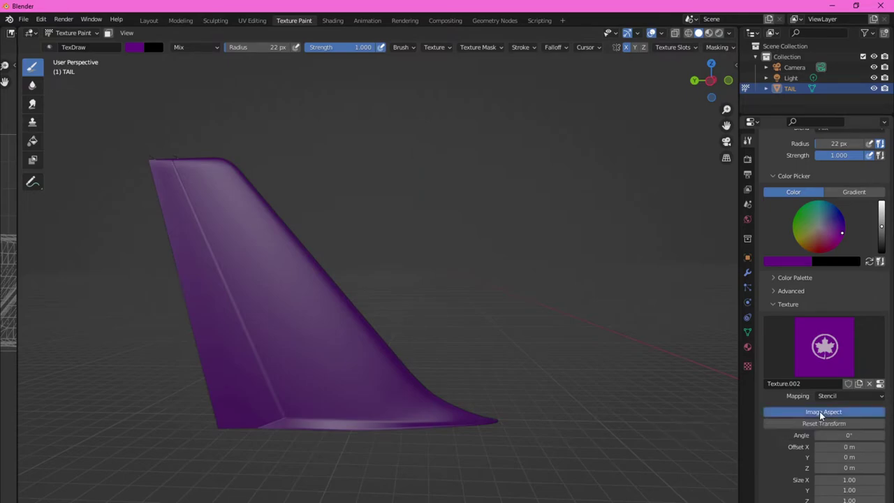
pyautogui.click(821, 419)
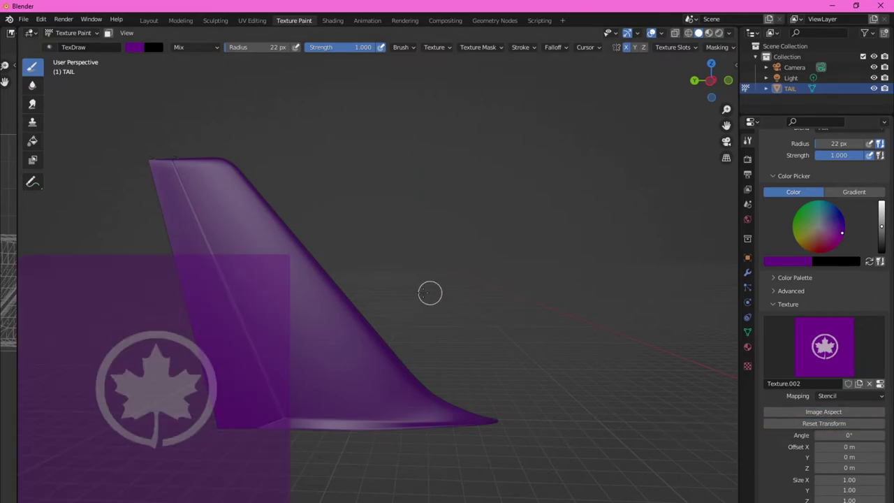
pyautogui.moveTo(324, 313); pyautogui.dragTo(448, 248, button='right')
pyautogui.moveTo(445, 286); pyautogui.dragTo(439, 282, button='middle')
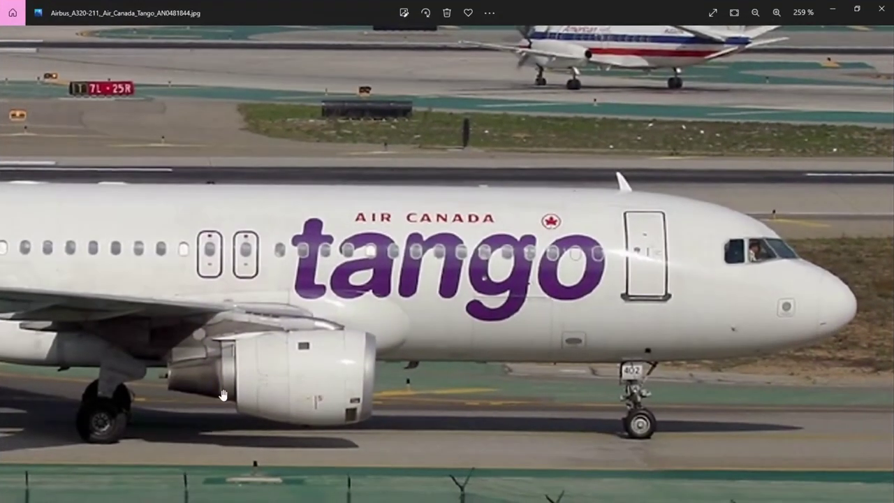
# Check the maple leaf's size on the tail in the reference photo and enlarge the logo stencil accordingly
pyautogui.moveTo(251, 340); pyautogui.dragTo(729, 382)
pyautogui.moveTo(440, 244); pyautogui.dragTo(722, 294)
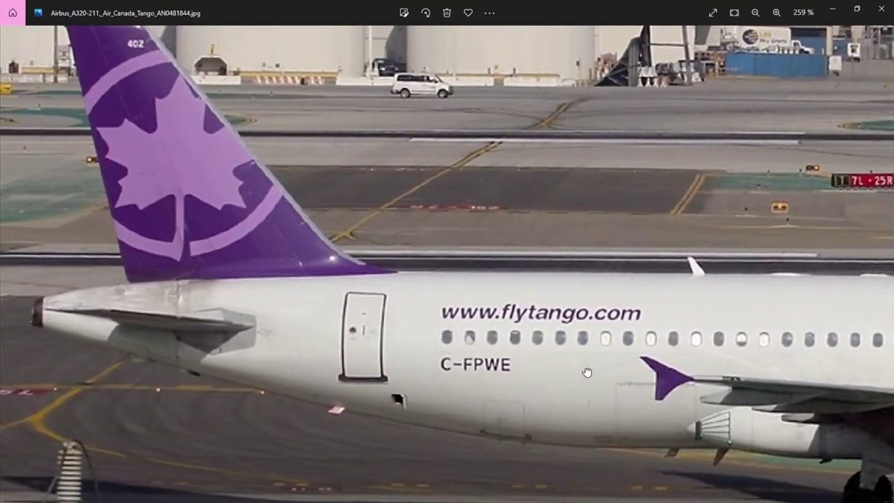
pyautogui.scroll(2, 158, 233)
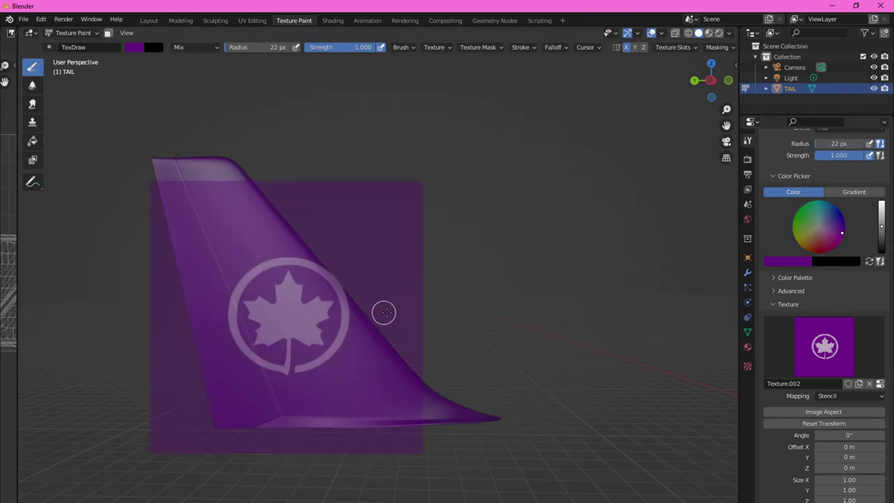
pyautogui.moveTo(383, 314)
pyautogui.keyDown('shift'); pyautogui.mouseDown(button='right')
pyautogui.moveTo(482, 289)
pyautogui.moveTo(471, 265)
pyautogui.mouseUp(button='right'); pyautogui.keyUp('shift')
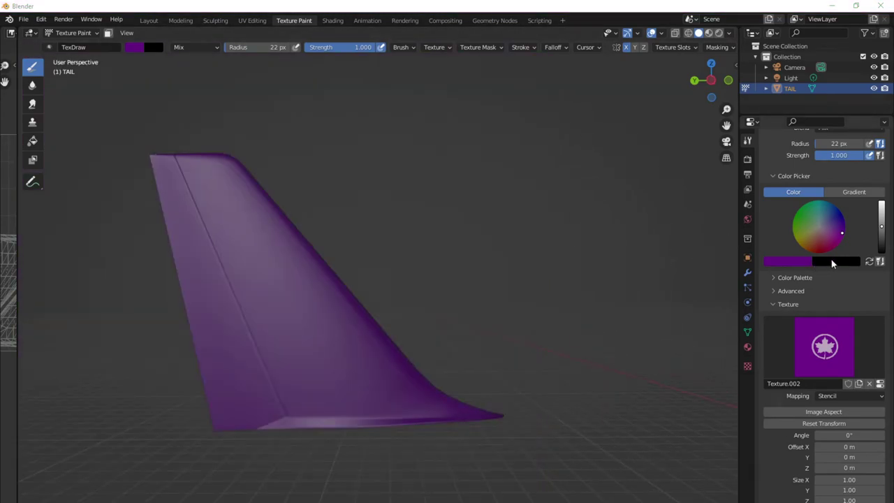
# Swap the brush colours and set the black one to white, with red, green and blue at 1
pyautogui.click(869, 261)
pyautogui.click(779, 262)
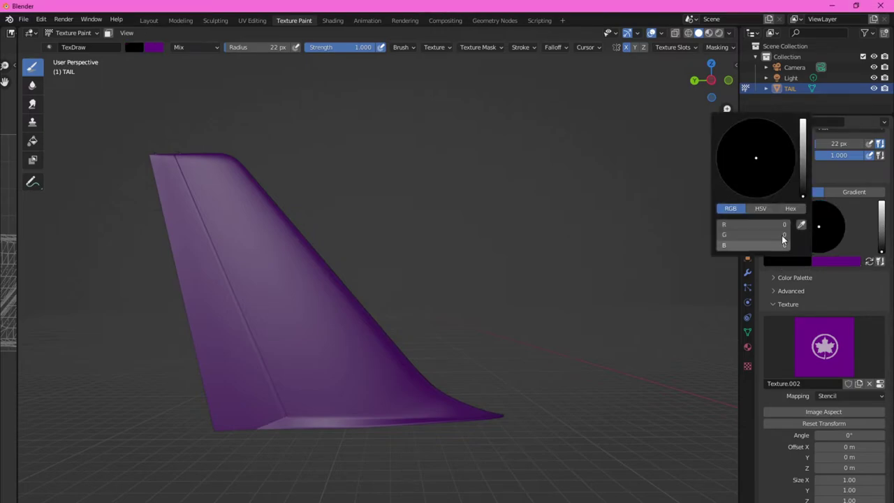
pyautogui.click(749, 227)
pyautogui.write('1')
pyautogui.press('Return')
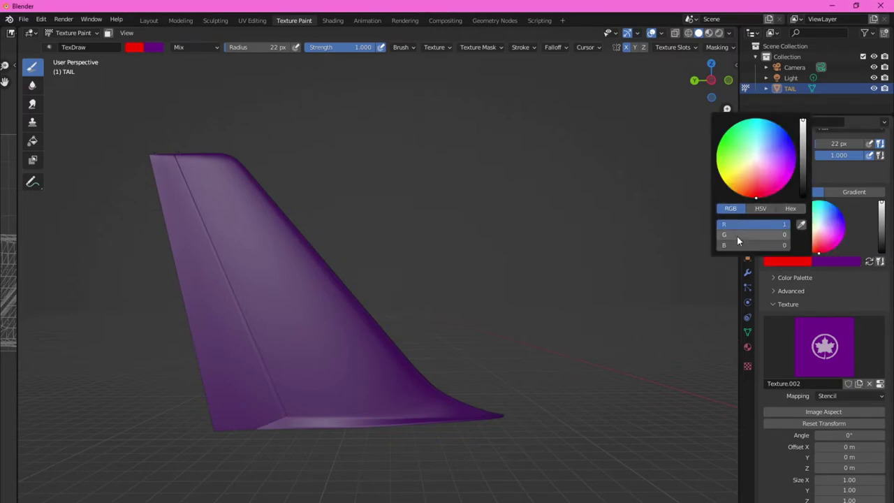
pyautogui.write('1')
pyautogui.press('Return')
pyautogui.click(728, 245)
pyautogui.write('1')
pyautogui.press('Return')
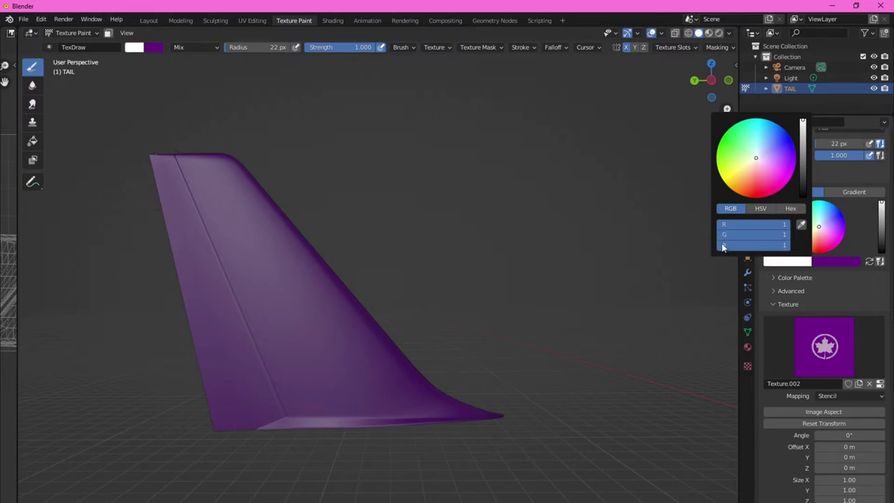
# Paint the maple leaf roundel through the stencil onto the tail and compare the tail with the reference photo
pyautogui.moveTo(242, 157)
pyautogui.mouseDown()
pyautogui.moveTo(280, 220)
pyautogui.moveTo(359, 285)
pyautogui.moveTo(317, 250)
pyautogui.mouseUp()
pyautogui.moveTo(249, 170)
pyautogui.mouseDown()
pyautogui.moveTo(289, 228)
pyautogui.moveTo(285, 255)
pyautogui.moveTo(257, 235)
pyautogui.moveTo(220, 383)
pyautogui.moveTo(239, 394)
pyautogui.moveTo(334, 379)
pyautogui.moveTo(355, 351)
pyautogui.moveTo(274, 365)
pyautogui.moveTo(327, 346)
pyautogui.moveTo(349, 281)
pyautogui.moveTo(309, 264)
pyautogui.moveTo(244, 271)
pyautogui.moveTo(231, 353)
pyautogui.moveTo(320, 329)
pyautogui.moveTo(211, 280)
pyautogui.moveTo(254, 312)
pyautogui.mouseUp()
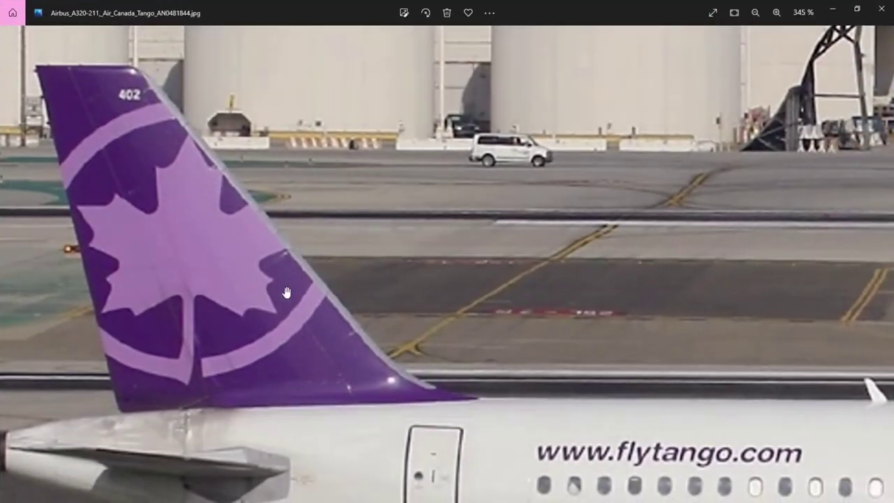
pyautogui.scroll(2, 131, 58)
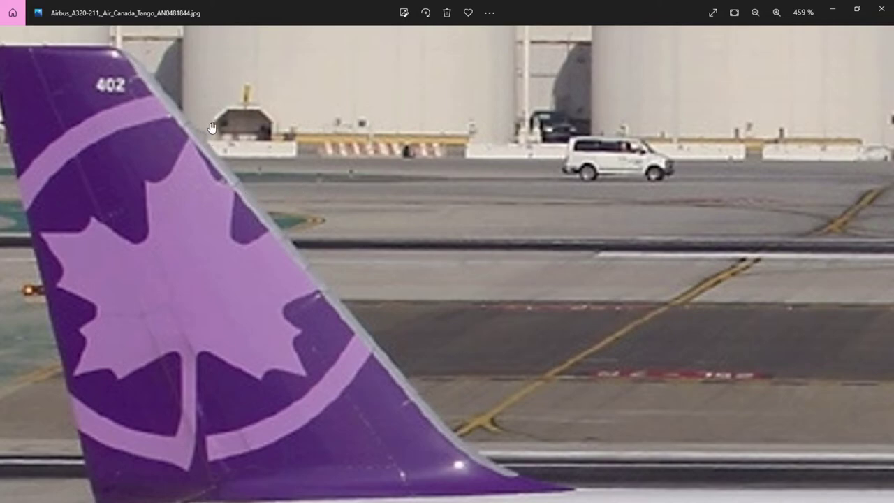
pyautogui.scroll(-3, 449, 416)
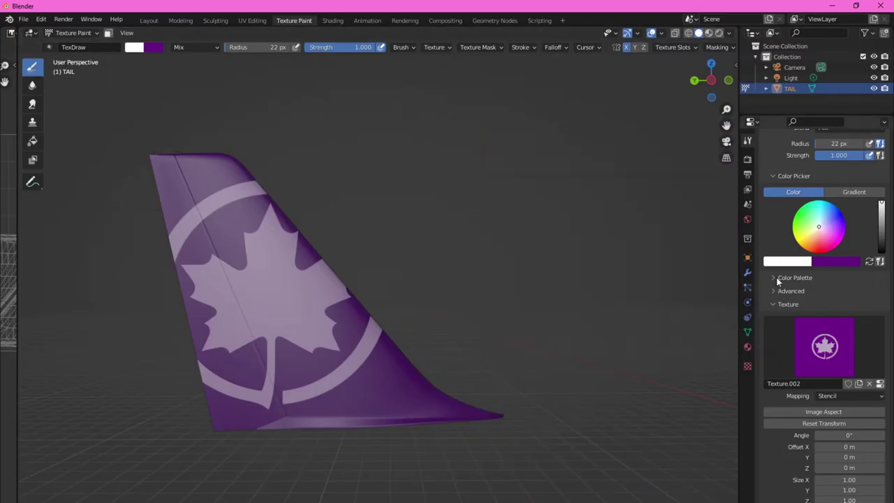
# Darken the white brush colour to a light grey, with red at 0.750
pyautogui.click(798, 261)
pyautogui.moveTo(802, 147); pyautogui.dragTo(802, 137)
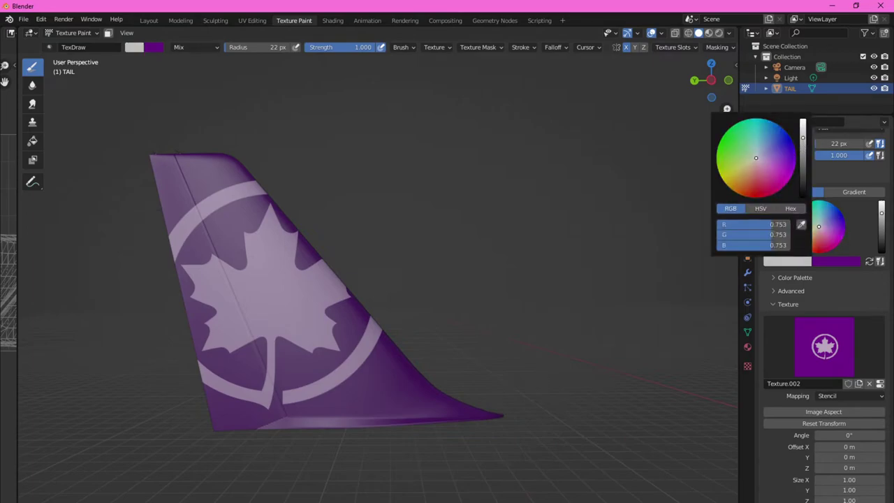
pyautogui.click(768, 224)
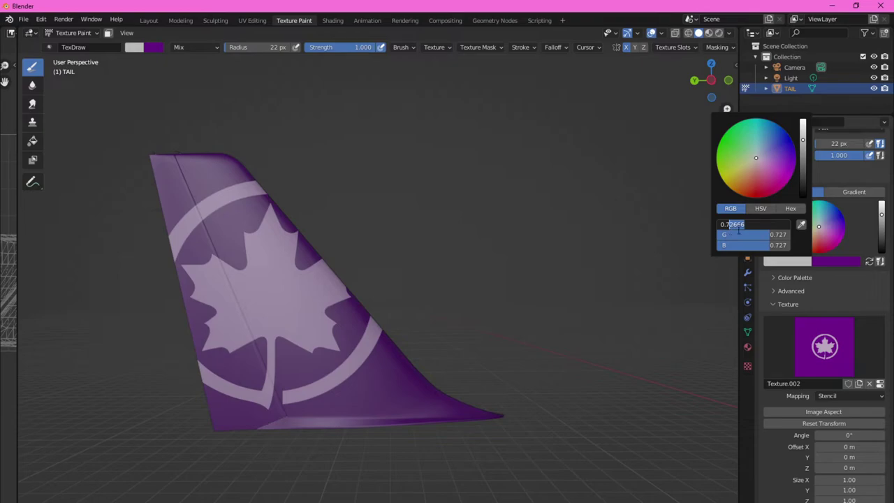
pyautogui.press('Return')
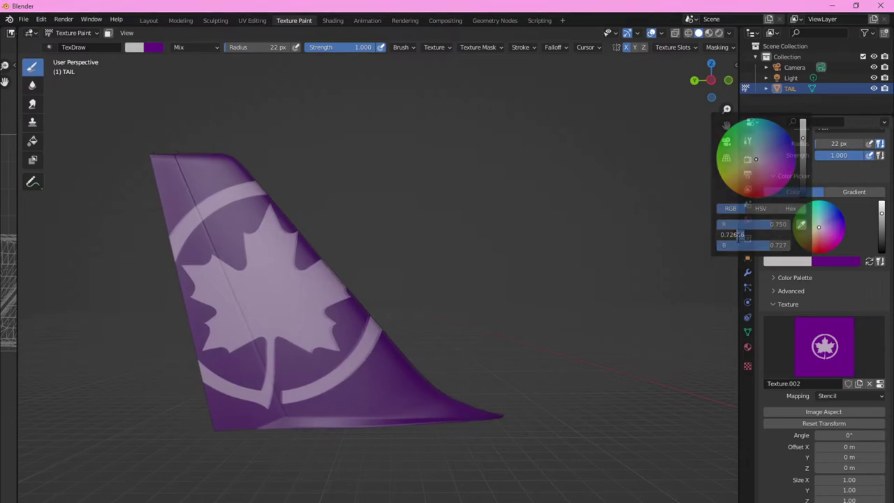
# Change the brush's stroke method for drawing straight lines and remove the logo texture from the brush
pyautogui.click(521, 48)
pyautogui.click(532, 67)
pyautogui.click(533, 130)
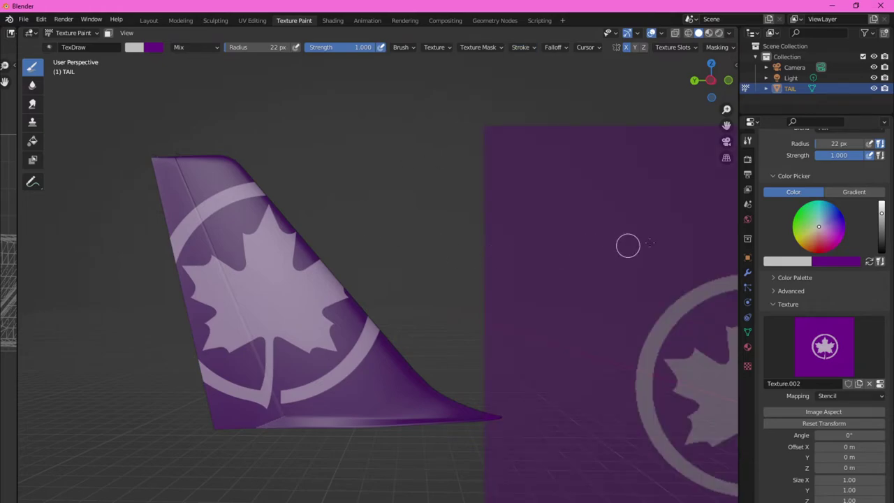
pyautogui.scroll(-2, 829, 307)
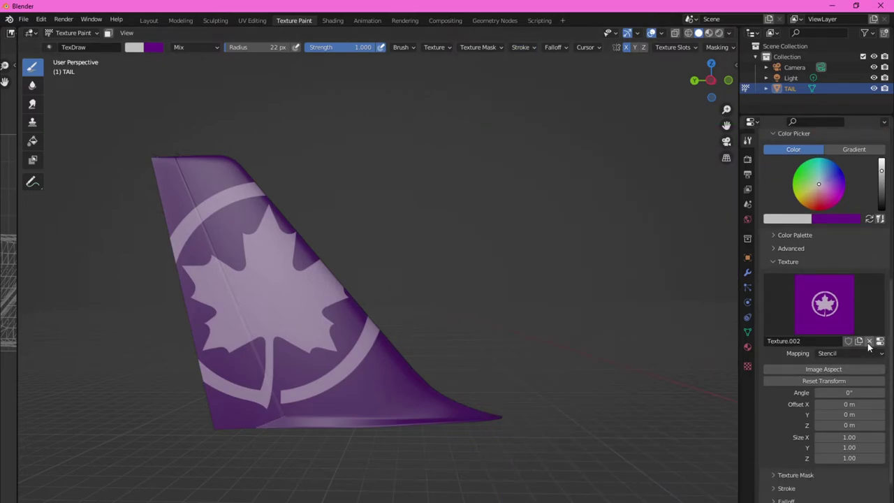
pyautogui.click(869, 341)
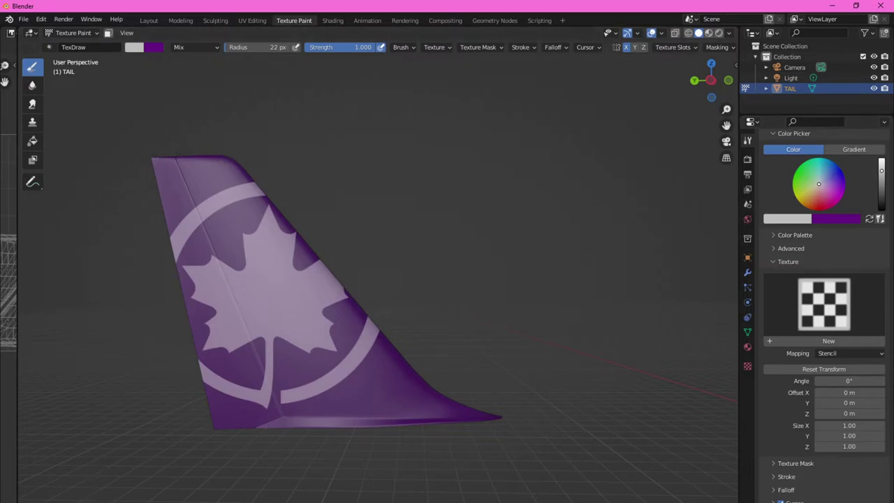
# Following the reference photo, paint a light grey stripe along the tail's leading edge down to the curved fillet at its base
pyautogui.hotkey('alt', 'Tab')
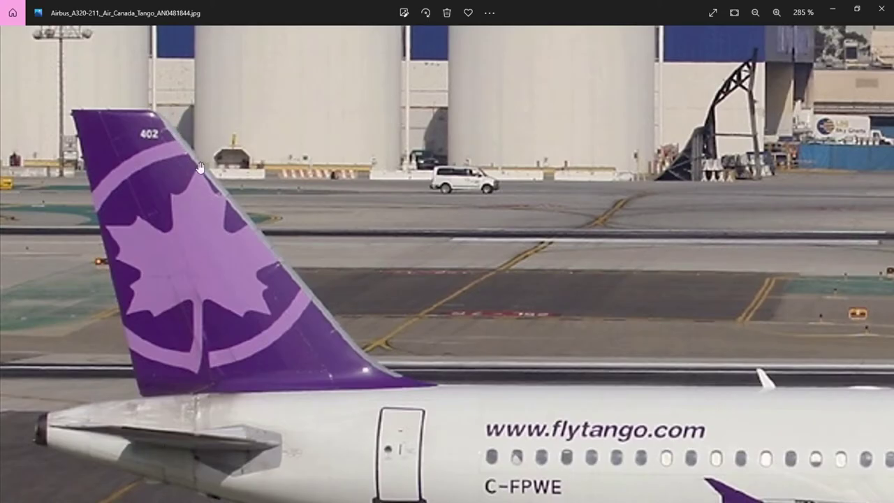
pyautogui.hotkey('alt', 'Tab')
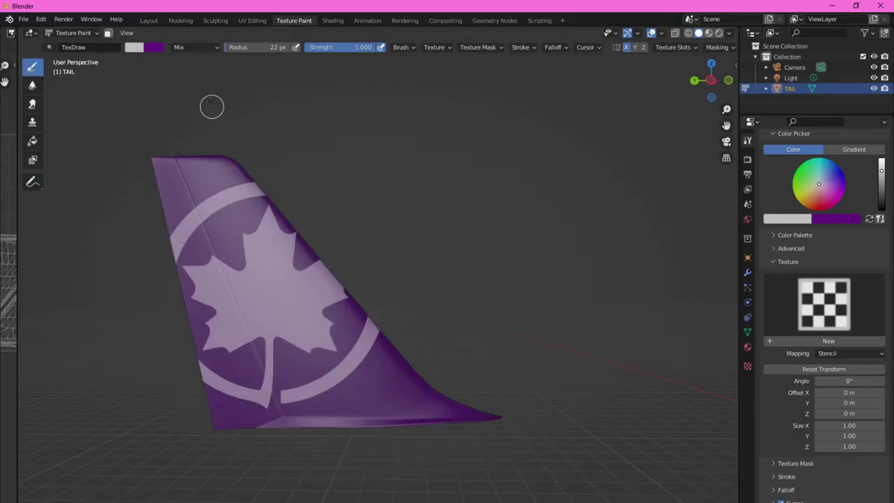
pyautogui.moveTo(234, 147)
pyautogui.mouseDown()
pyautogui.moveTo(331, 245)
pyautogui.moveTo(428, 376)
pyautogui.mouseUp()
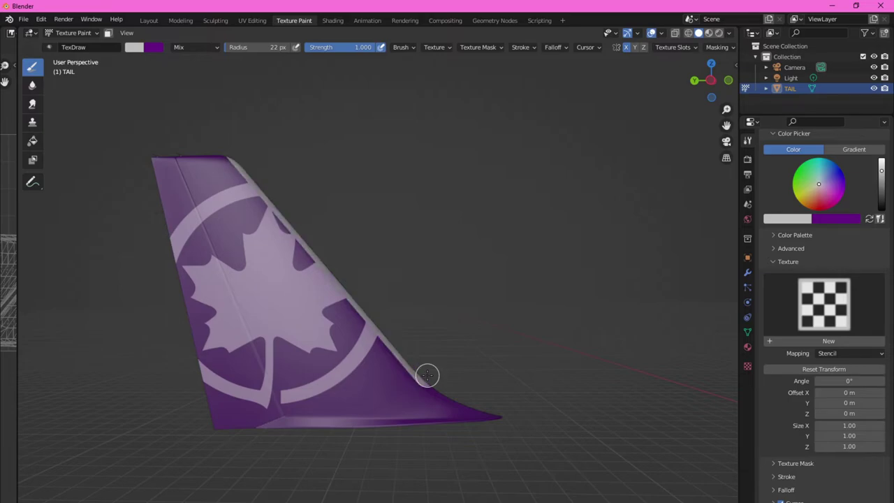
pyautogui.scroll(4, 335, 431)
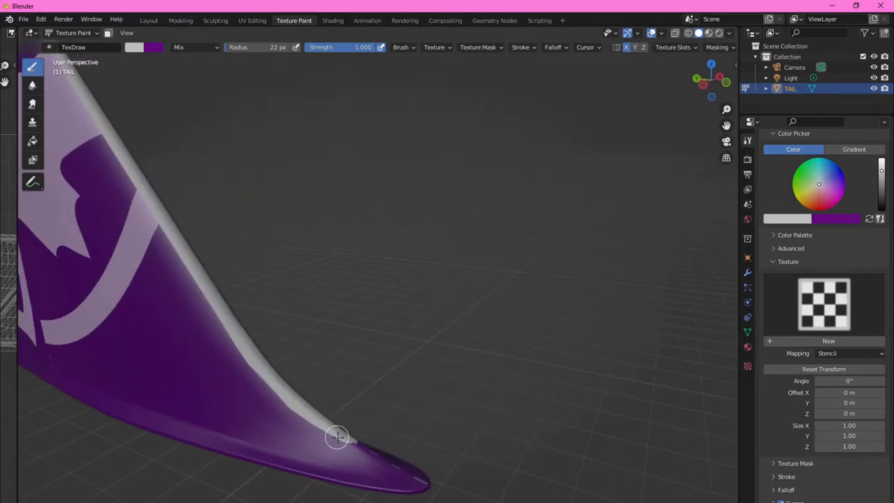
pyautogui.scroll(-5, 415, 405)
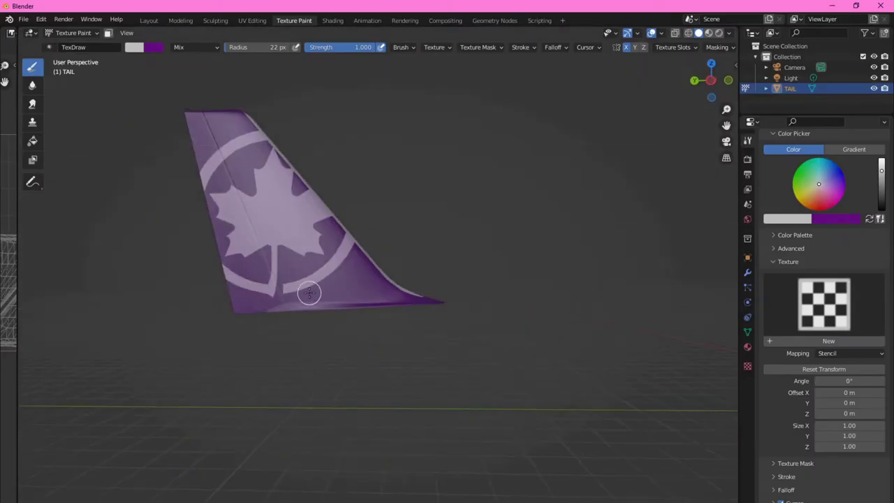
pyautogui.scroll(3, 309, 293)
pyautogui.scroll(-1, 318, 307)
pyautogui.scroll(3, 721, 155)
pyautogui.moveTo(164, 59)
pyautogui.mouseDown()
pyautogui.moveTo(479, 399)
pyautogui.moveTo(491, 429)
pyautogui.moveTo(481, 422)
pyautogui.mouseUp()
pyautogui.scroll(3, 481, 424)
pyautogui.moveTo(416, 351)
pyautogui.mouseDown()
pyautogui.moveTo(424, 359)
pyautogui.moveTo(389, 339)
pyautogui.moveTo(421, 361)
pyautogui.moveTo(443, 351)
pyautogui.mouseUp()
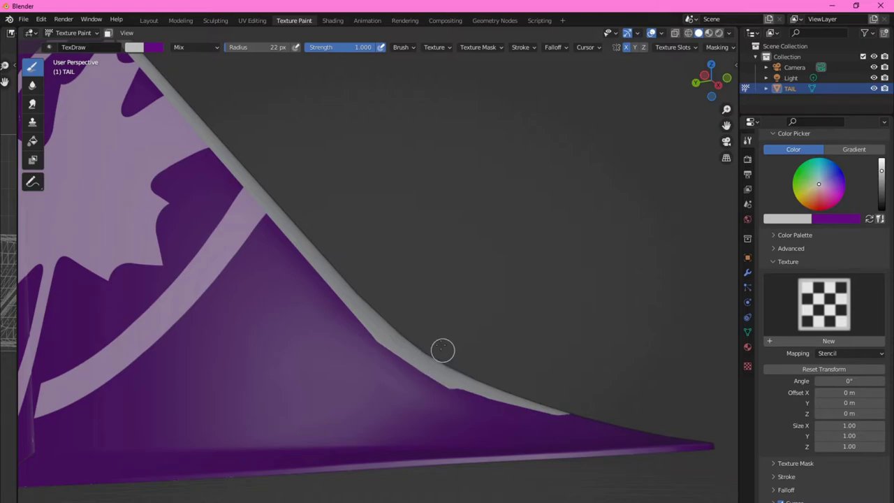
# Swap back to purple and trim the inner border of the grey stripe near the tail's base
pyautogui.click(869, 219)
pyautogui.moveTo(359, 335)
pyautogui.mouseDown()
pyautogui.moveTo(412, 377)
pyautogui.moveTo(498, 408)
pyautogui.mouseUp()
pyautogui.scroll(-6, 497, 409)
# Create a new Image or Movie texture for the brush
pyautogui.click(747, 366)
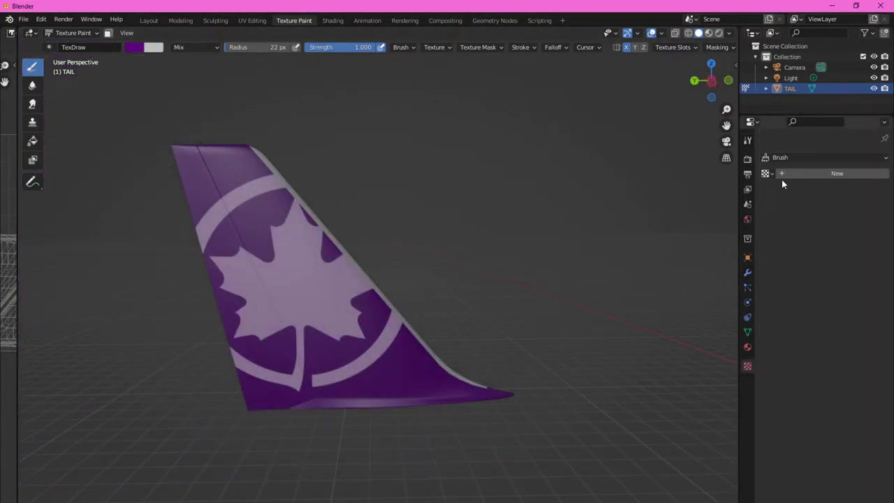
pyautogui.click(795, 174)
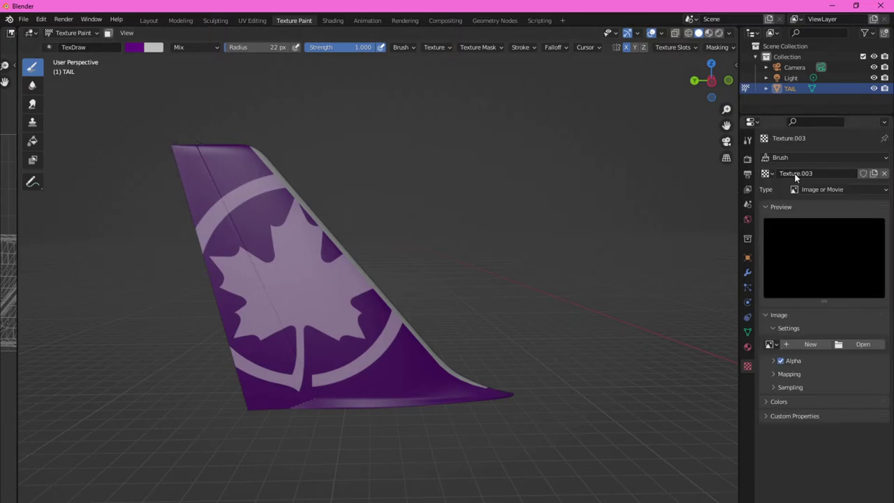
# Load 402white.png from the desktop's decals folder as the image for the new brush texture
pyautogui.click(847, 345)
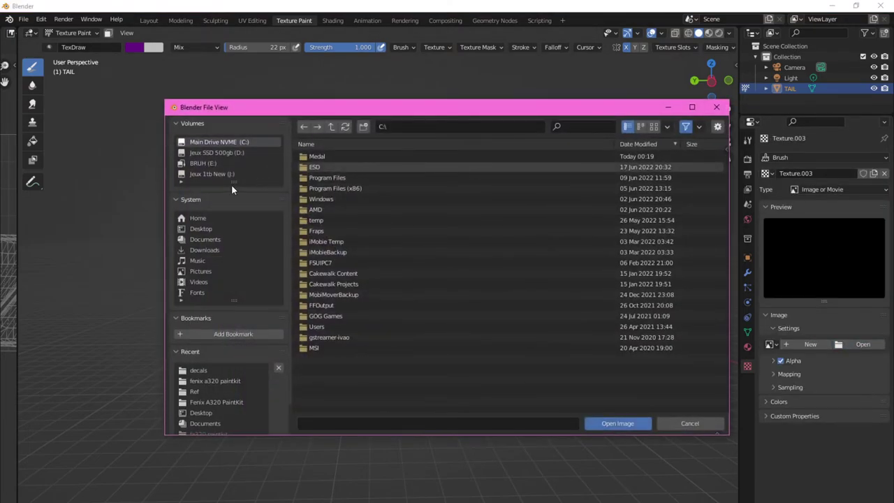
pyautogui.click(210, 232)
pyautogui.doubleClick(318, 166)
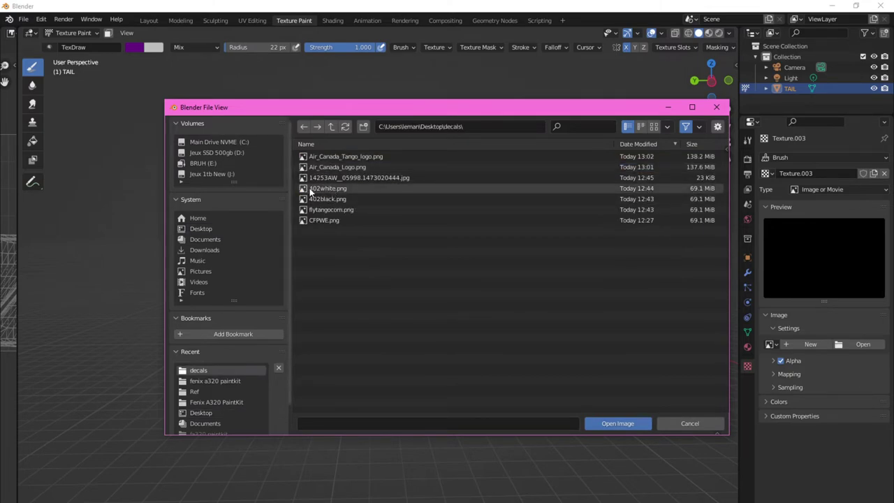
pyautogui.doubleClick(336, 188)
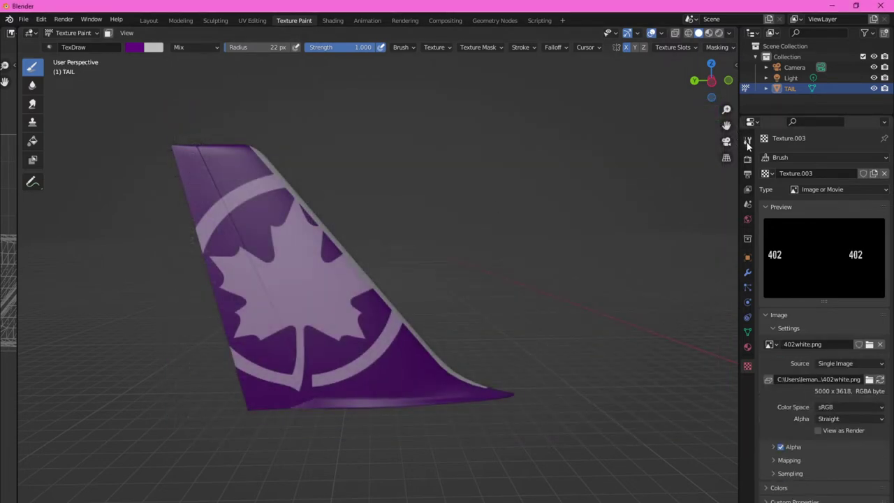
# Reset the 402 stencil, match its image aspect, and paint the number in light grey near the tail's tip, following the reference photo
pyautogui.click(747, 141)
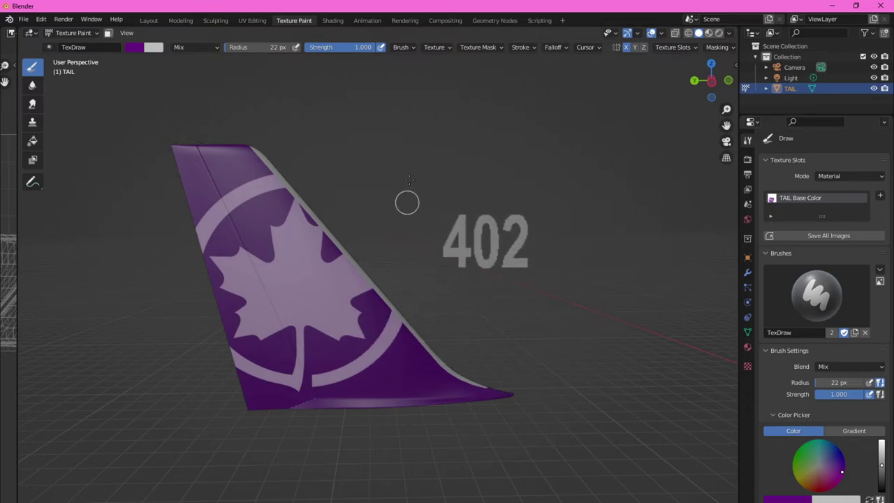
pyautogui.scroll(-8, 838, 328)
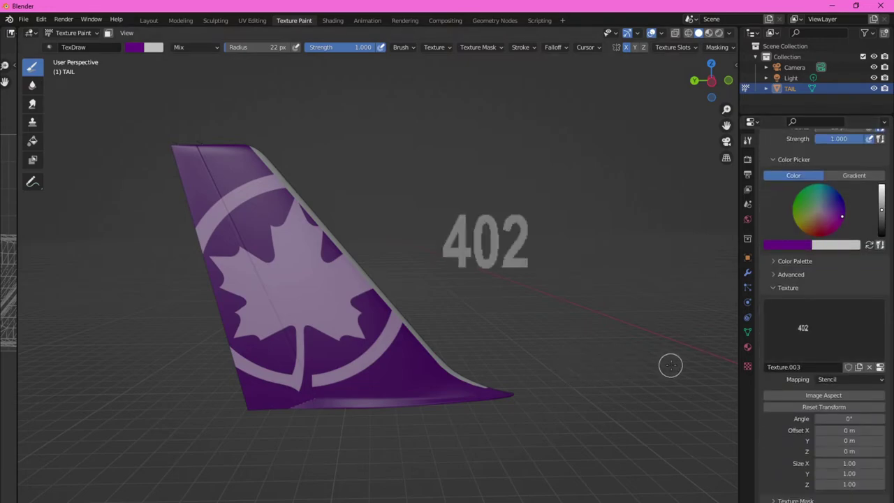
pyautogui.click(831, 406)
pyautogui.moveTo(305, 339); pyautogui.dragTo(466, 126, button='right')
pyautogui.click(823, 394)
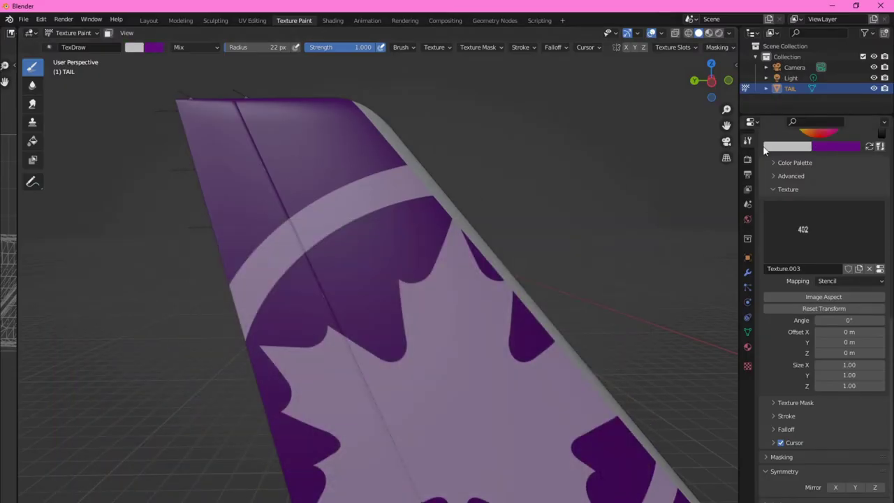
pyautogui.moveTo(310, 148); pyautogui.dragTo(353, 160)
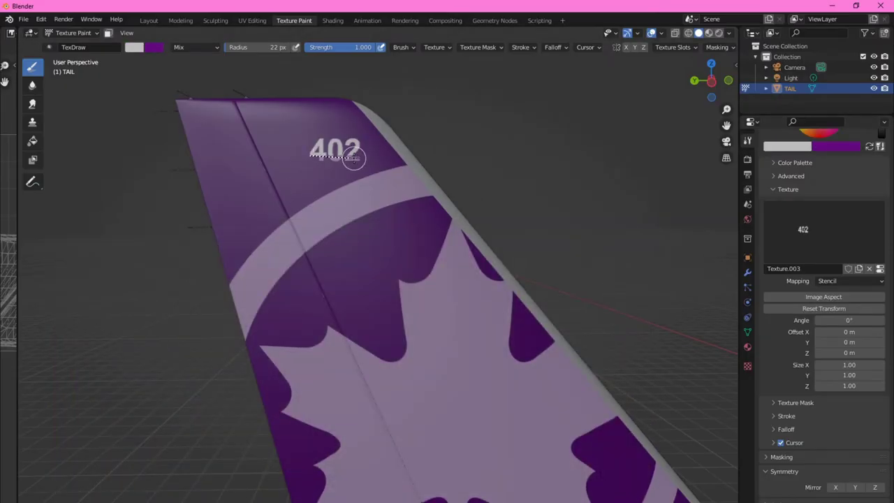
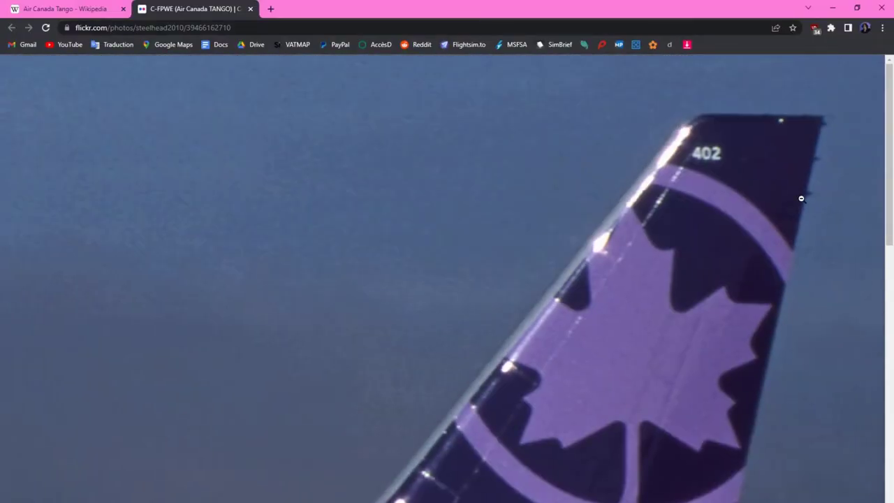
pyautogui.rightClick(801, 165)
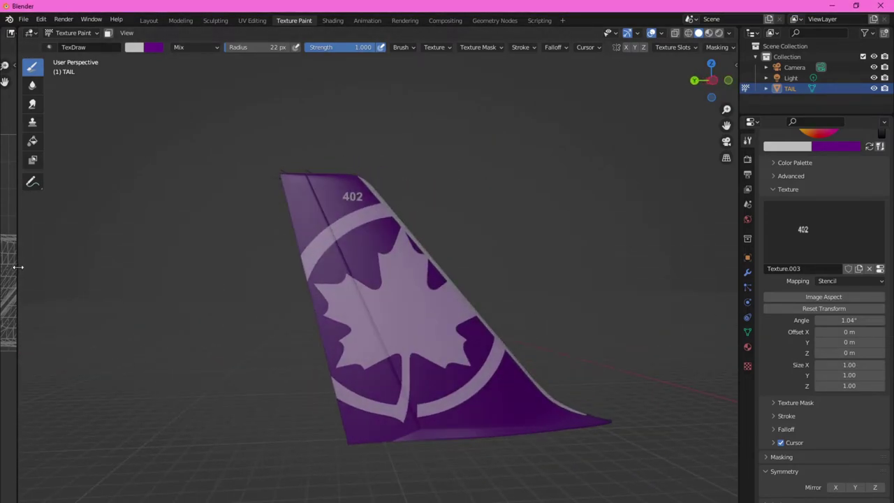
# Widen the image editor and display the TAIL Base Color texture in it
pyautogui.moveTo(19, 267); pyautogui.dragTo(336, 267)
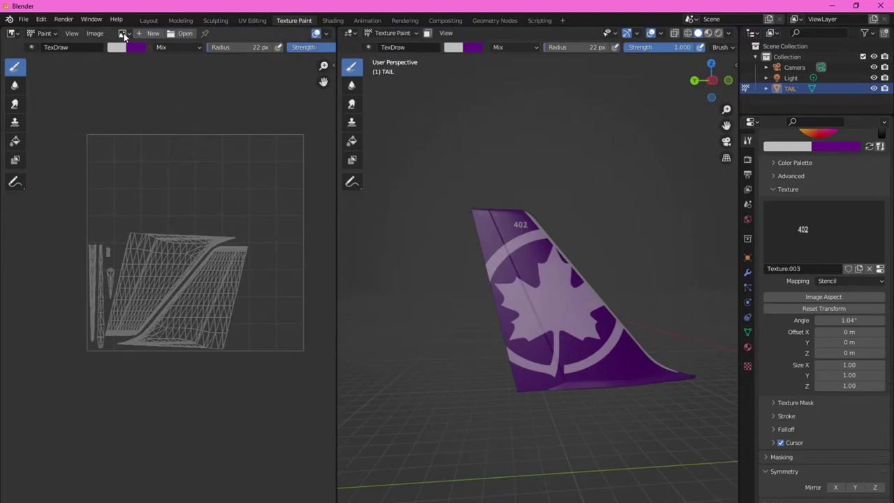
pyautogui.click(123, 33)
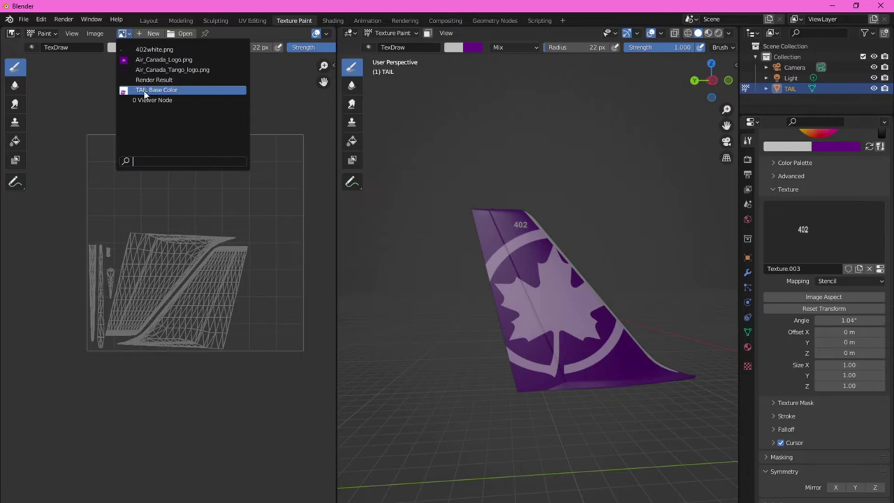
pyautogui.press('Return')
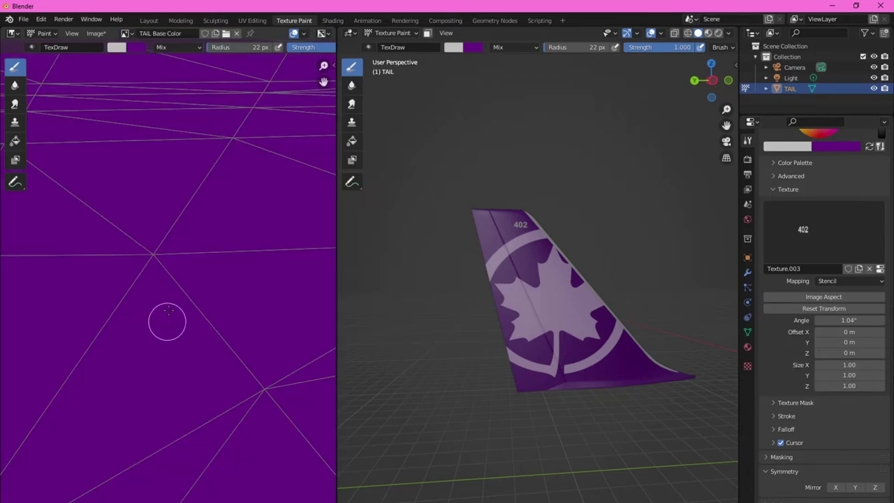
pyautogui.scroll(-5, 154, 308)
pyautogui.scroll(6, 145, 326)
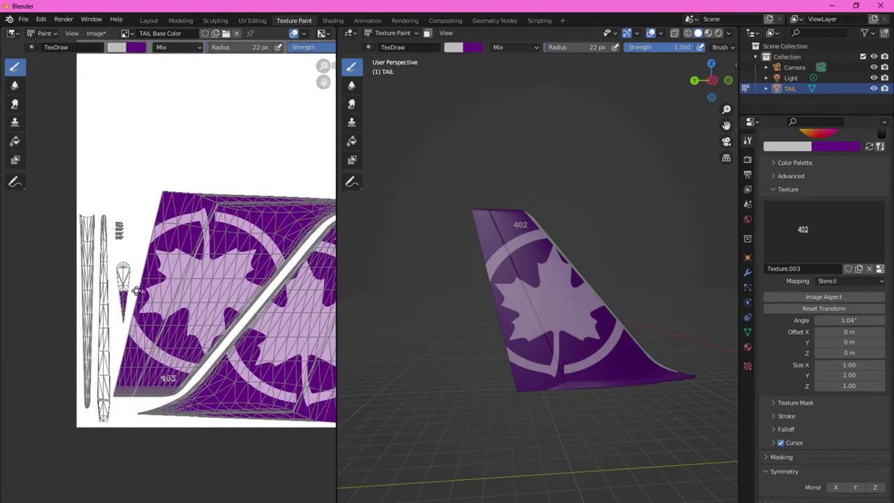
# Save the painted tail texture as tailact.png in the desktop's decals folder
pyautogui.click(98, 33)
pyautogui.click(138, 129)
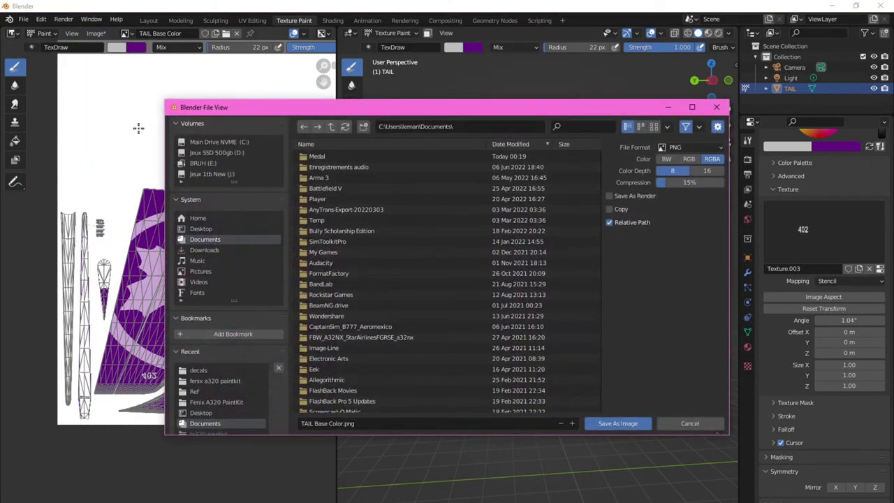
pyautogui.click(226, 228)
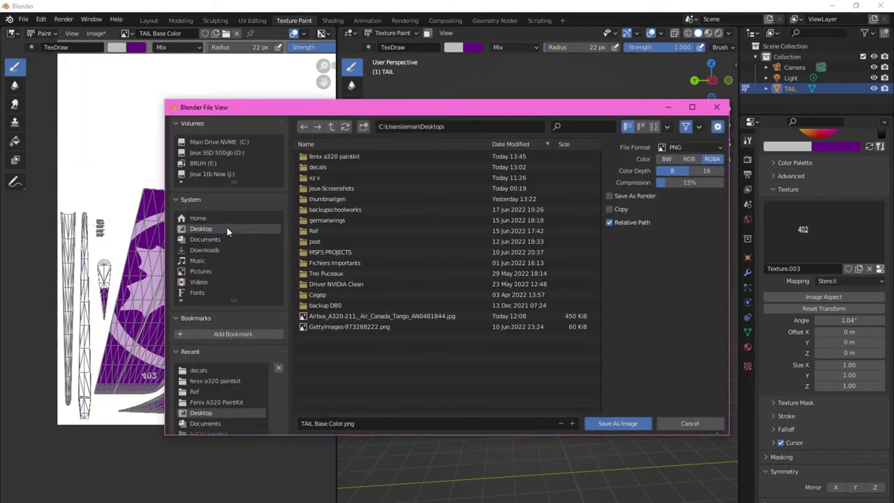
pyautogui.click(320, 168)
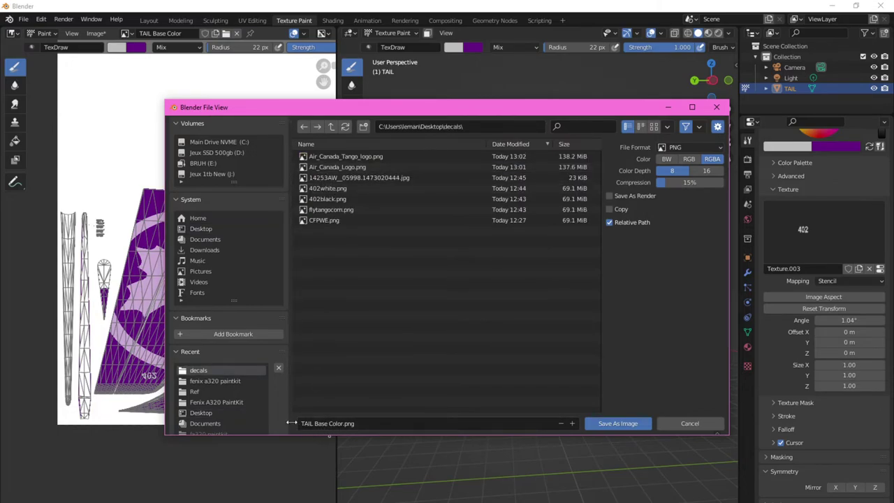
pyautogui.click(336, 426)
pyautogui.moveTo(340, 423); pyautogui.dragTo(269, 422)
pyautogui.write('r')
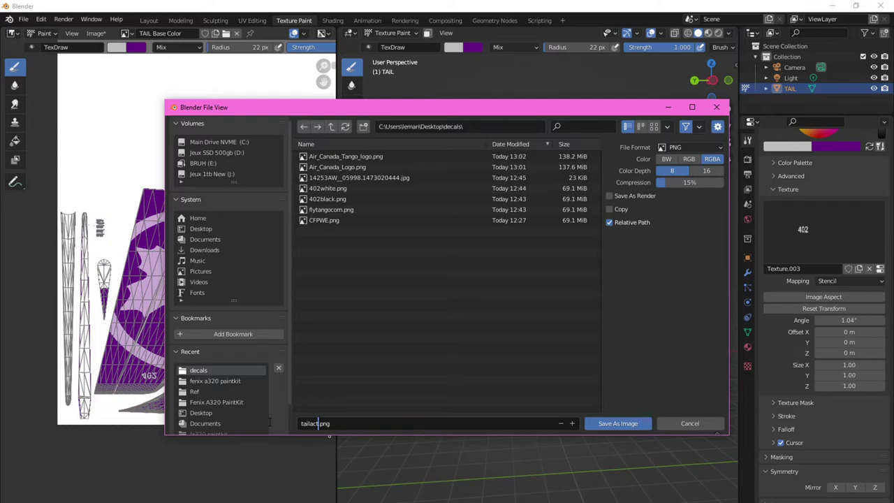
pyautogui.click(623, 424)
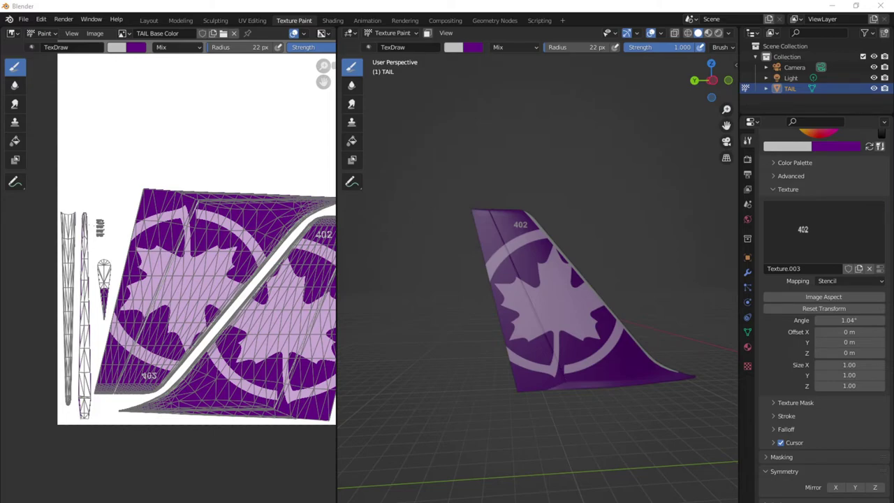
# Open FNX_A320_Tail from the fenix a320 paintkit folder in GIMP and set the Weathering layer's opacity to 80
pyautogui.hotkey('alt', 'Tab')
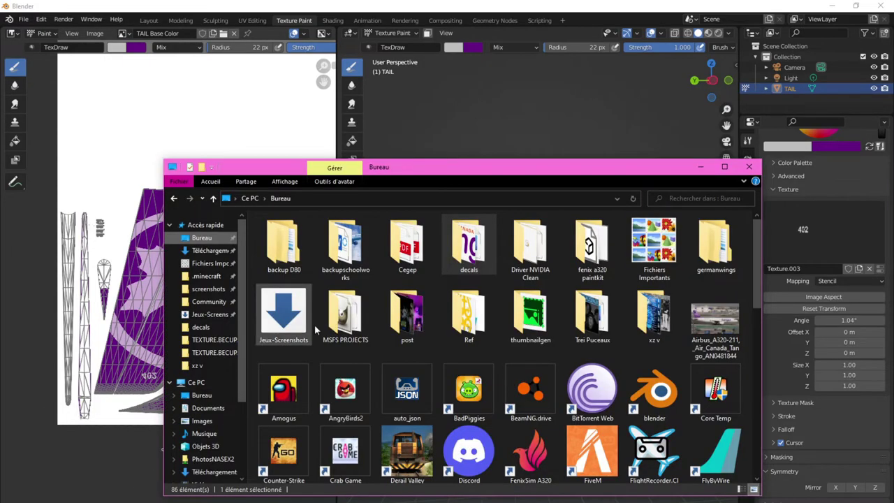
pyautogui.doubleClick(585, 241)
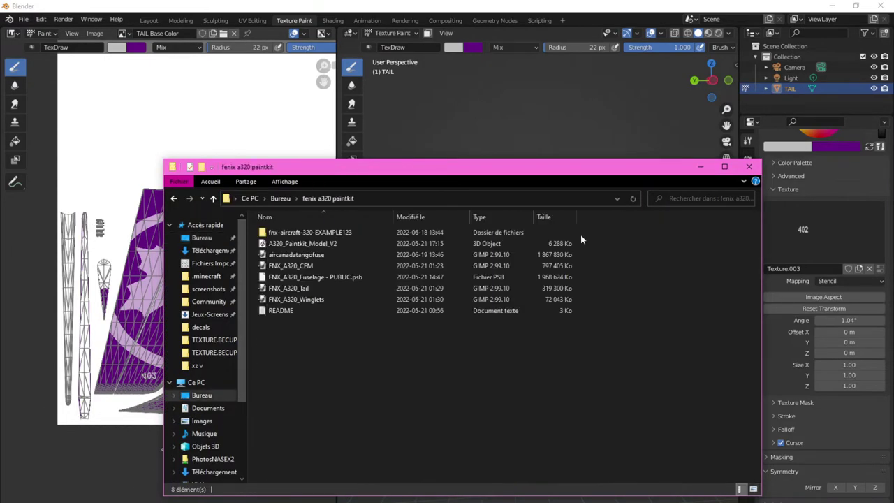
pyautogui.doubleClick(297, 289)
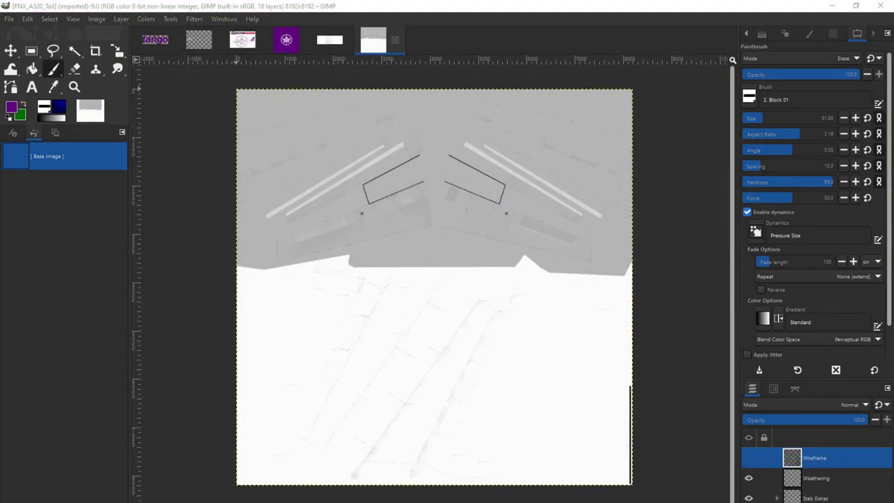
pyautogui.click(821, 481)
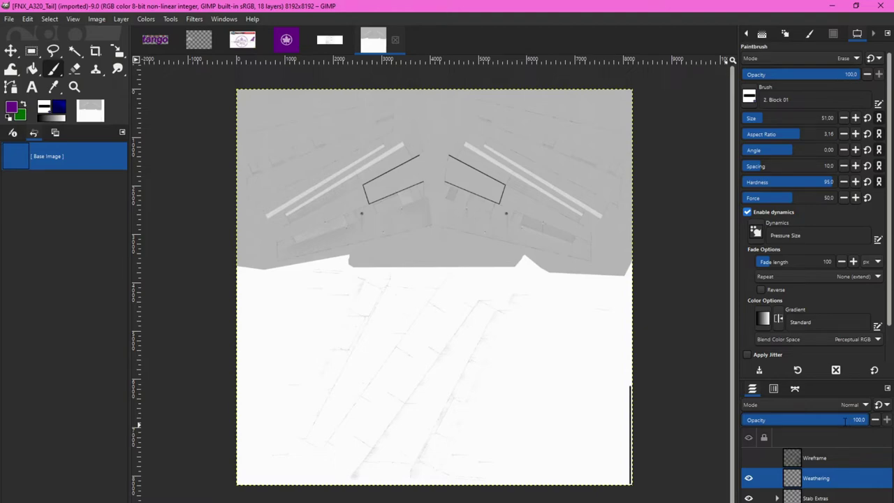
pyautogui.click(849, 420)
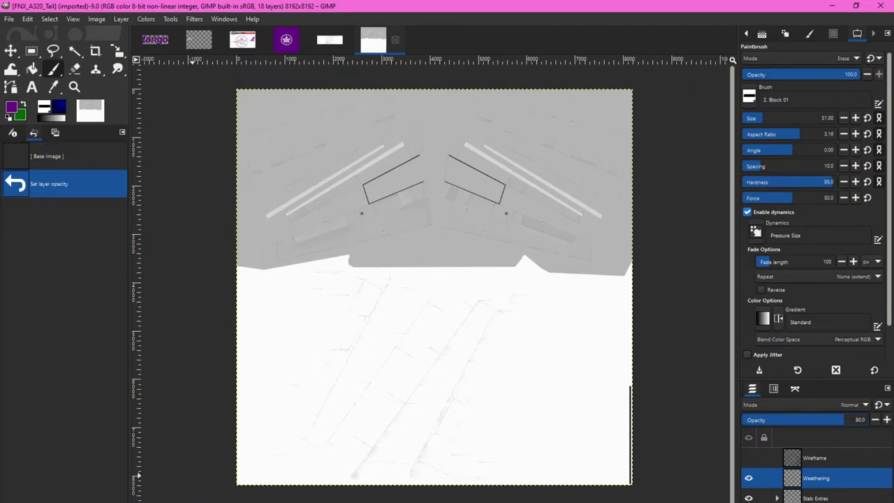
# Add tailact from the decals folder to the tail image as a new layer
pyautogui.hotkey('alt', 'Tab')
pyautogui.click(279, 198)
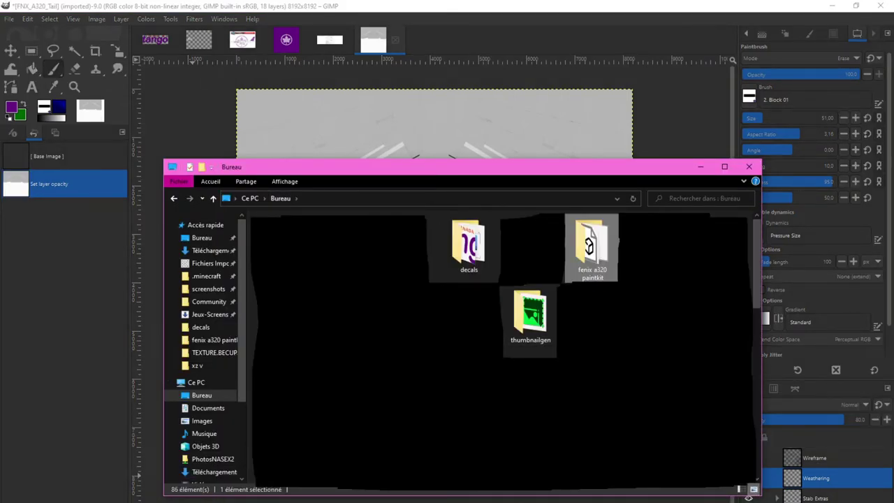
pyautogui.doubleClick(468, 244)
pyautogui.moveTo(395, 170); pyautogui.dragTo(736, 224)
pyautogui.moveTo(702, 374); pyautogui.dragTo(437, 307)
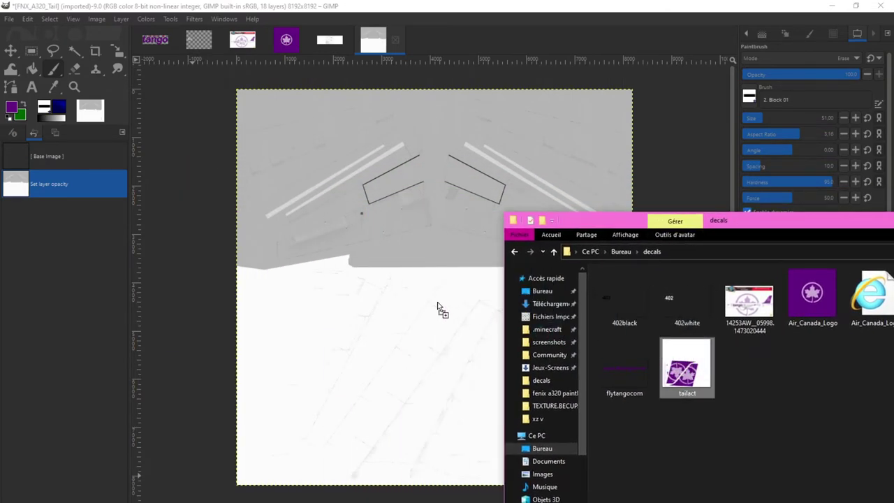
pyautogui.click(447, 5)
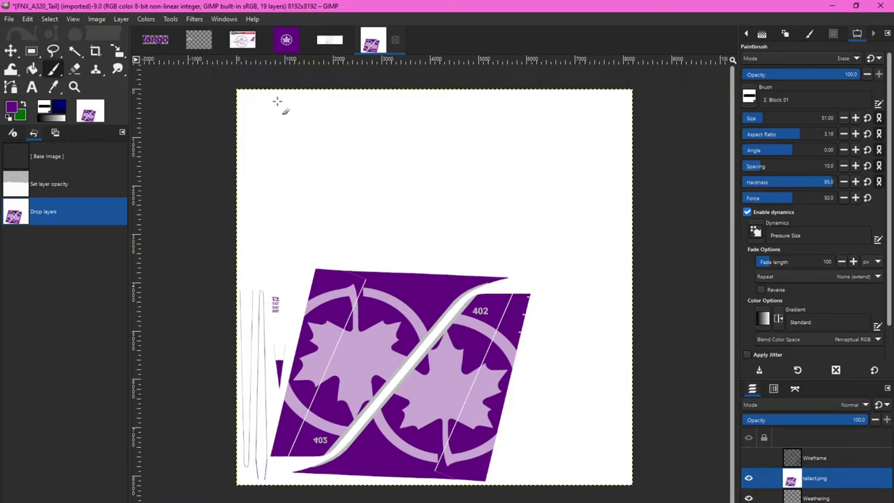
# Check the tailact.png layer's alignment with the canvas corner and move it into the Livery group, above Paint Here
pyautogui.keyDown('ctrl'); pyautogui.scroll(3, 224, 85); pyautogui.keyUp('ctrl')
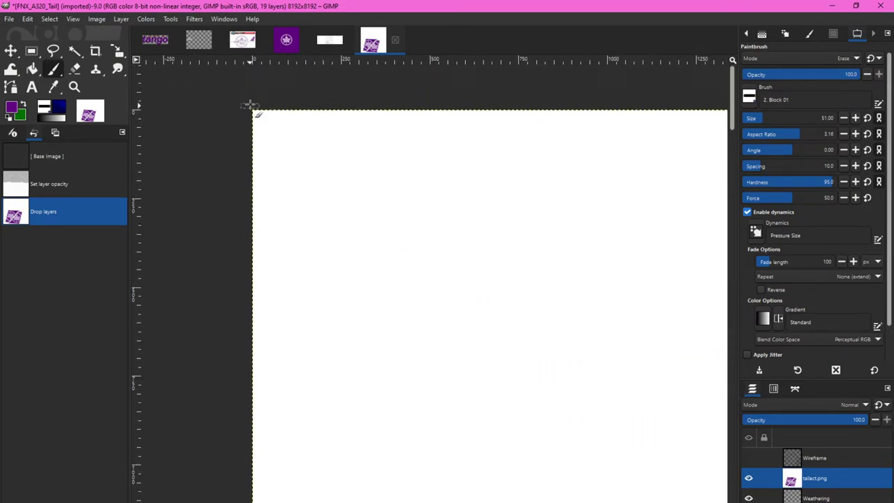
pyautogui.keyDown('ctrl'); pyautogui.scroll(-10, 265, 112); pyautogui.keyUp('ctrl')
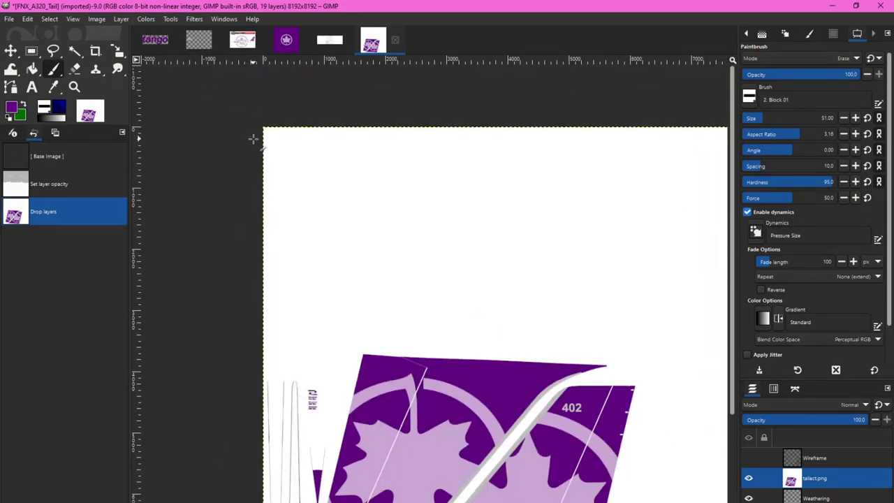
pyautogui.keyDown('ctrl'); pyautogui.scroll(1, 314, 195); pyautogui.keyUp('ctrl')
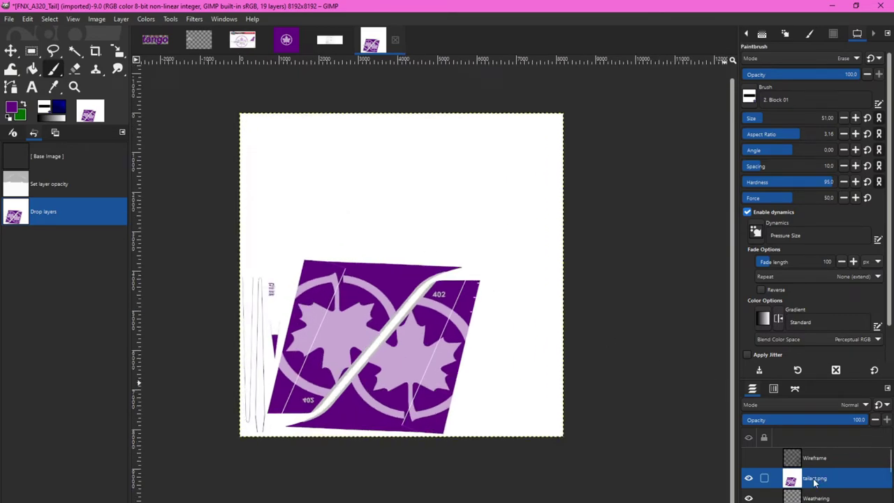
pyautogui.scroll(-8, 820, 498)
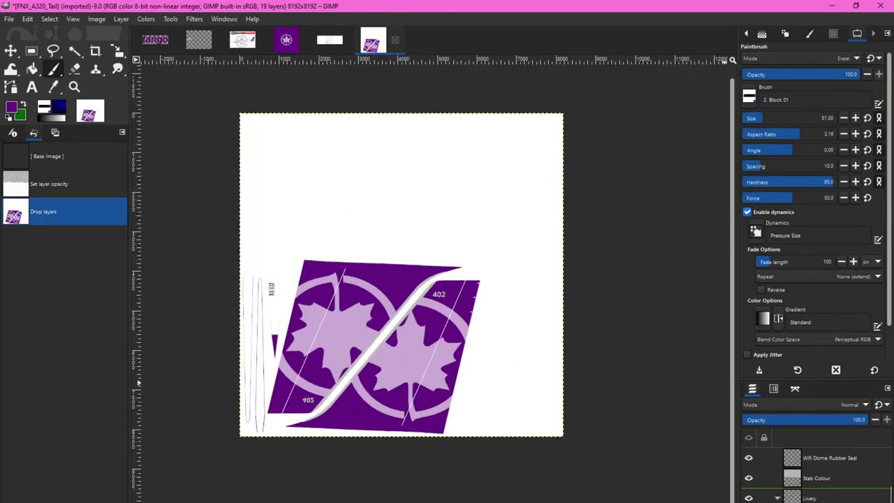
pyautogui.moveTo(819, 497); pyautogui.dragTo(829, 486)
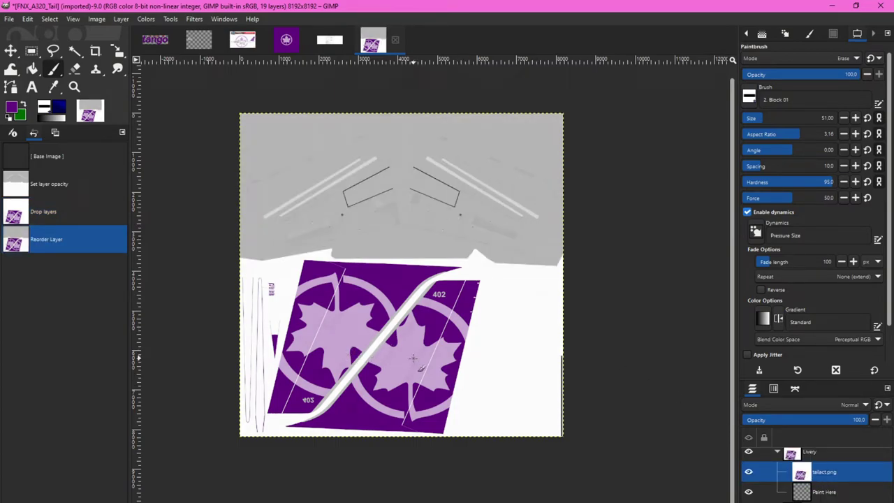
# Merge all visible layers of the tail image, clipped to the bottom layer, and delete the leftover layer above Base Colour
pyautogui.keyDown('ctrl'); pyautogui.scroll(6, 382, 369); pyautogui.keyUp('ctrl')
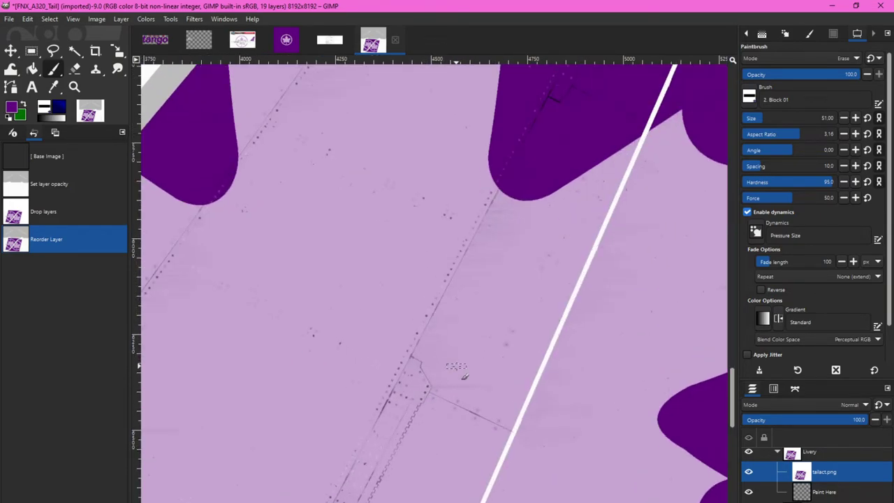
pyautogui.keyDown('ctrl'); pyautogui.scroll(-5, 467, 340); pyautogui.keyUp('ctrl')
pyautogui.keyDown('ctrl'); pyautogui.scroll(-2, 467, 341); pyautogui.keyUp('ctrl')
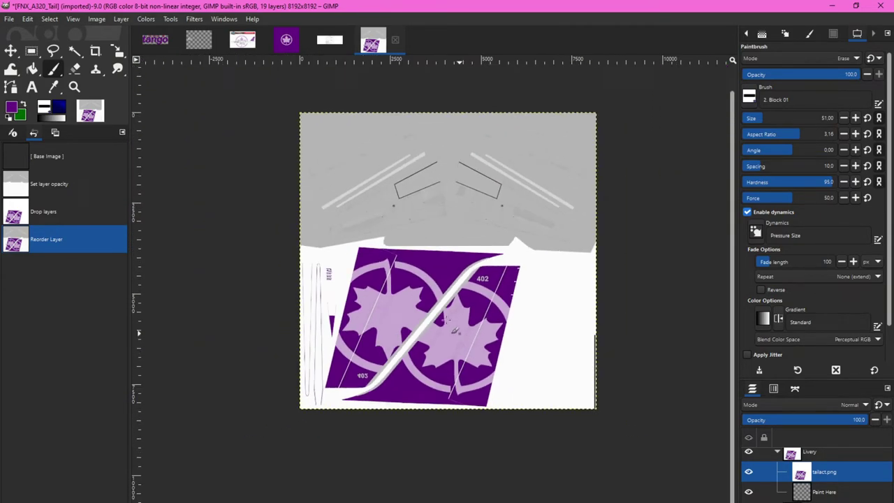
pyautogui.keyDown('ctrl'); pyautogui.scroll(2, 442, 315); pyautogui.keyUp('ctrl')
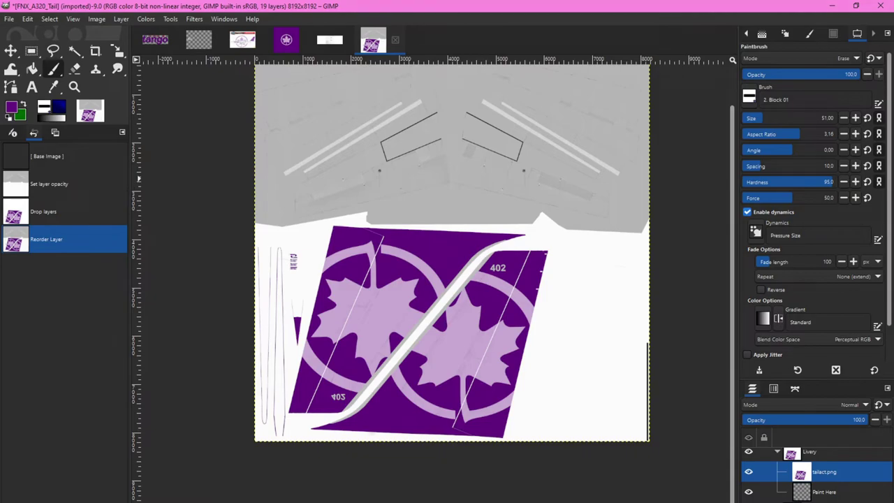
pyautogui.rightClick(812, 451)
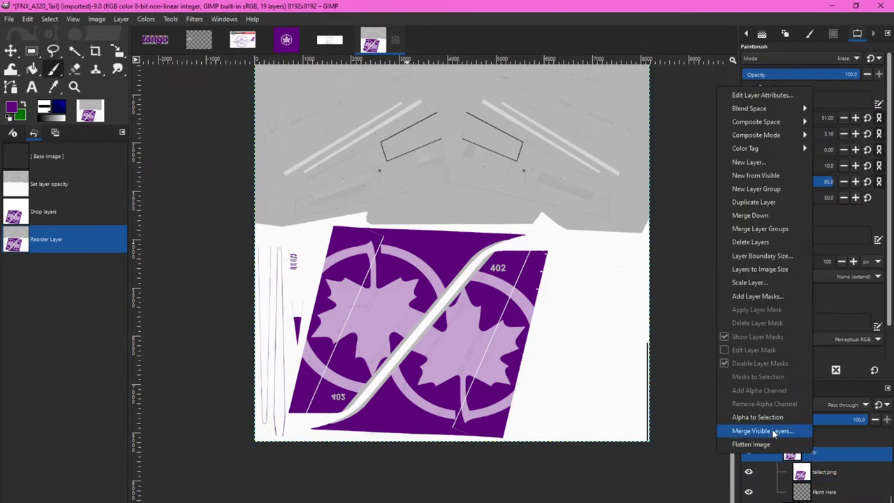
pyautogui.click(763, 431)
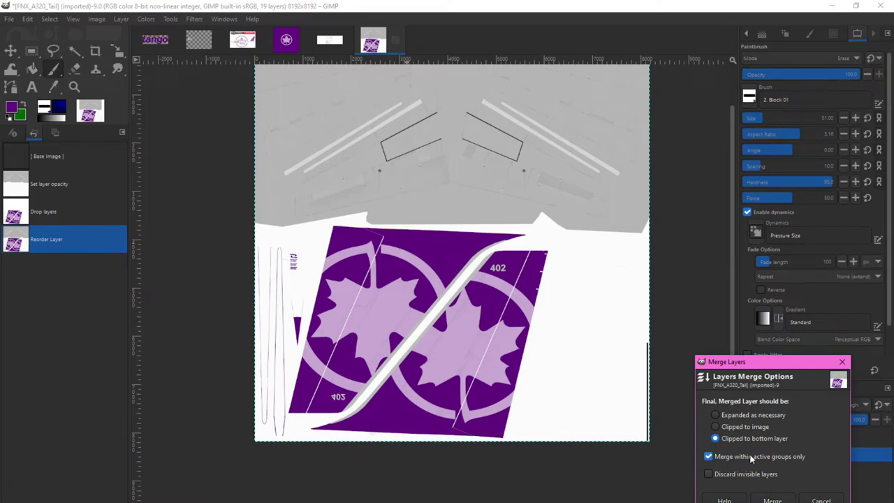
pyautogui.click(772, 501)
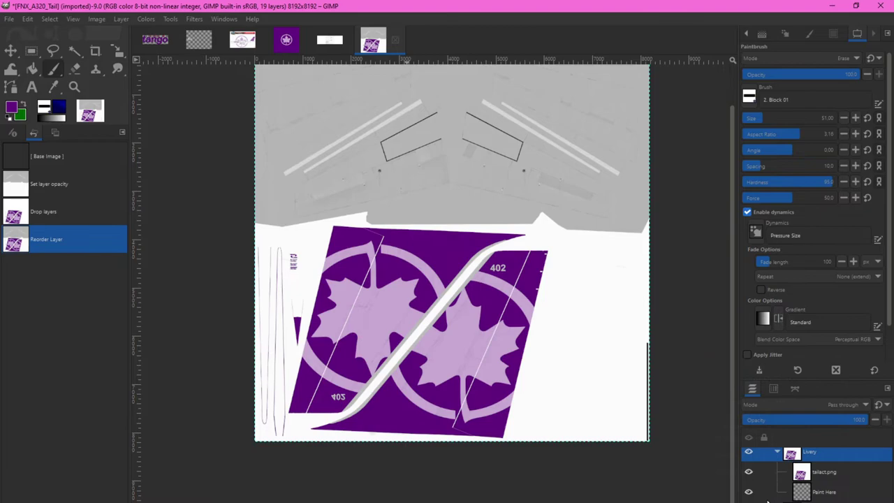
pyautogui.rightClick(824, 460)
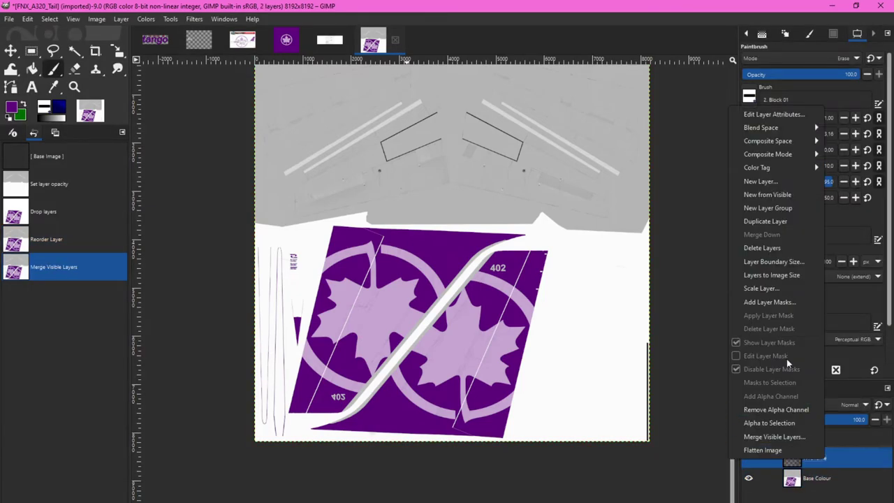
pyautogui.click(768, 247)
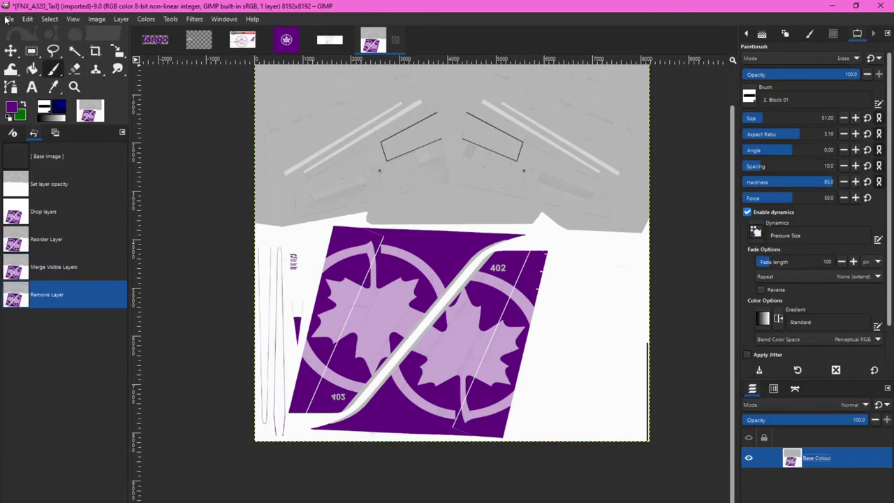
# Export the merged tail image as A320_TAIL_ALBD.PNG.DDS, replacing the file in the livery's texture folder
pyautogui.click(7, 18)
pyautogui.click(31, 192)
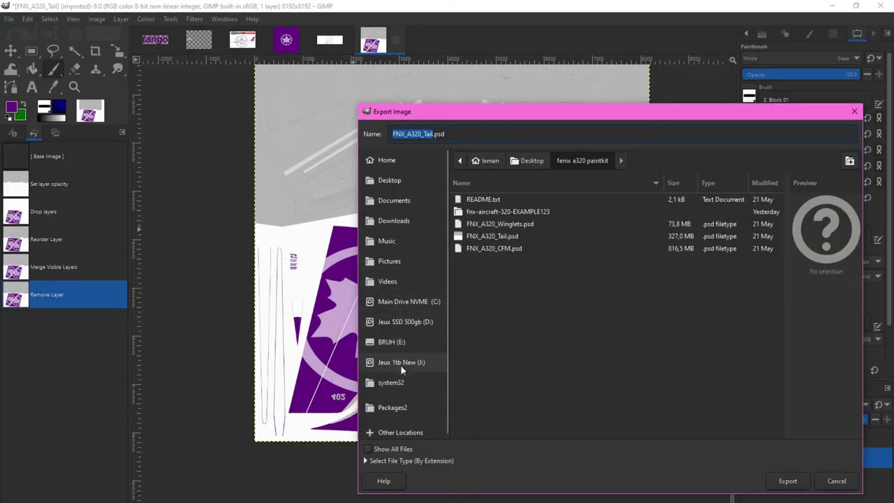
pyautogui.click(407, 301)
pyautogui.doubleClick(509, 237)
pyautogui.scroll(-10, 510, 366)
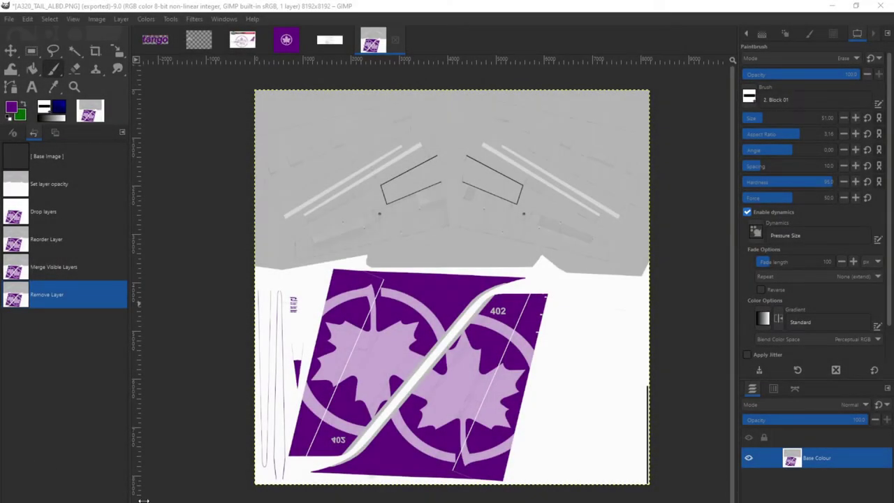
# Open FNX_A320_CFM from the desktop's fenix a320 paintkit folder in GIMP
pyautogui.hotkey('alt', 'Tab')
pyautogui.moveTo(621, 218); pyautogui.dragTo(398, 165)
pyautogui.click(394, 190)
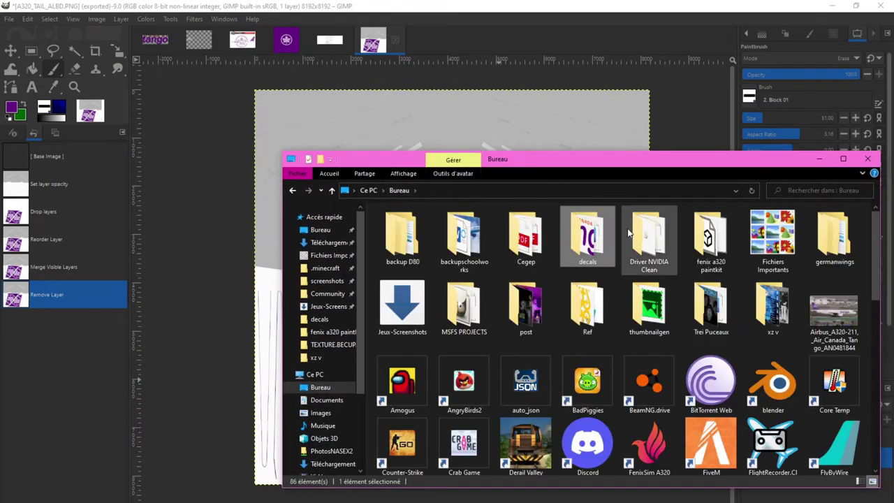
pyautogui.doubleClick(688, 236)
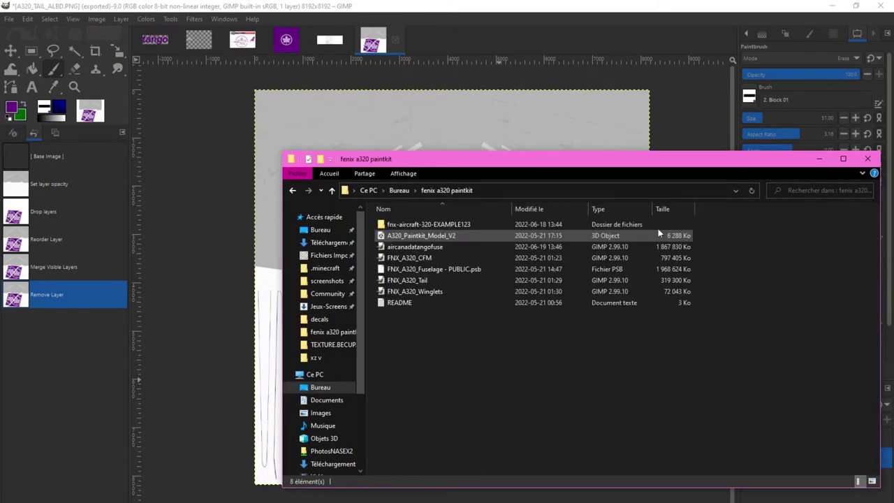
pyautogui.doubleClick(411, 258)
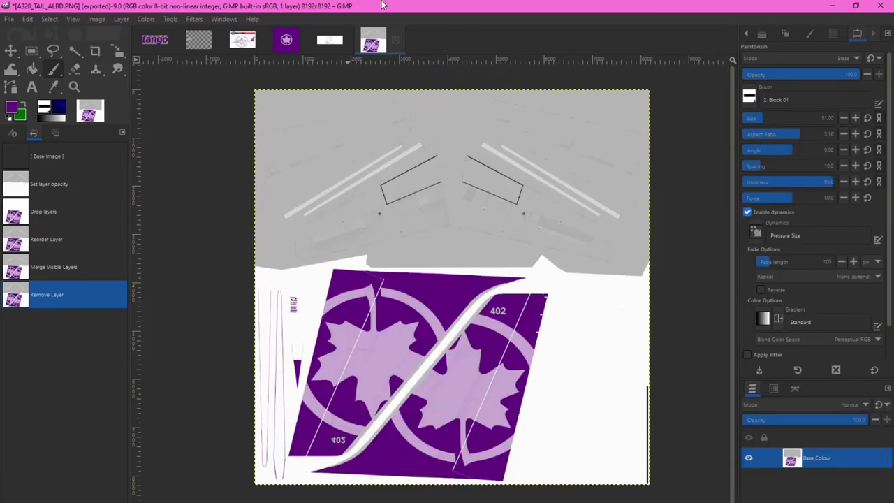
pyautogui.hotkey('alt', '1')
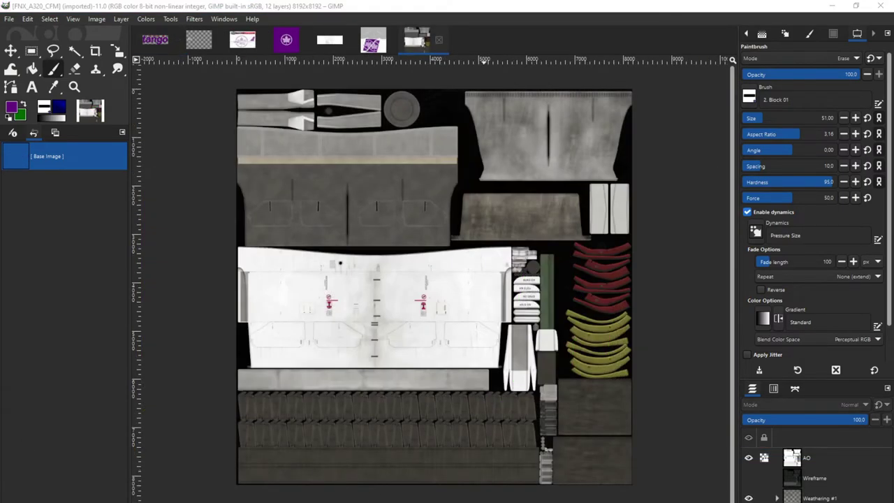
# Set the opacity of the engine image's Weathering #1 group to 80
pyautogui.click(810, 498)
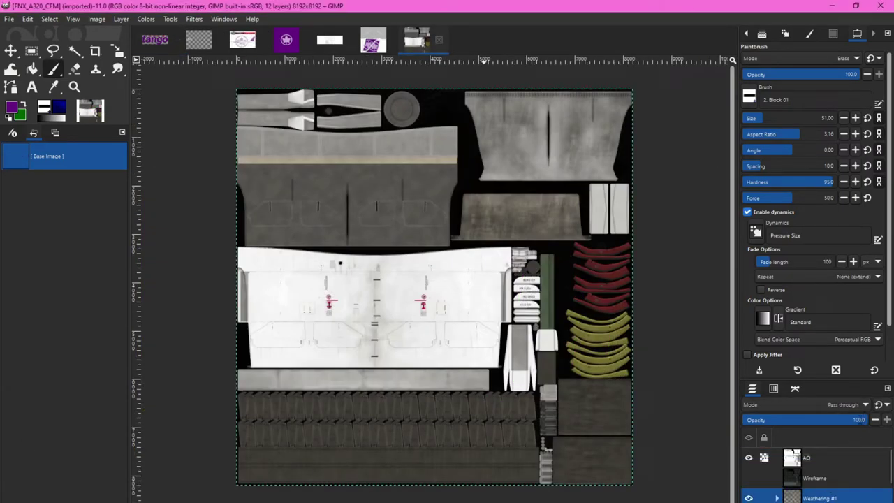
pyautogui.click(844, 420)
pyautogui.moveTo(843, 420); pyautogui.dragTo(840, 420)
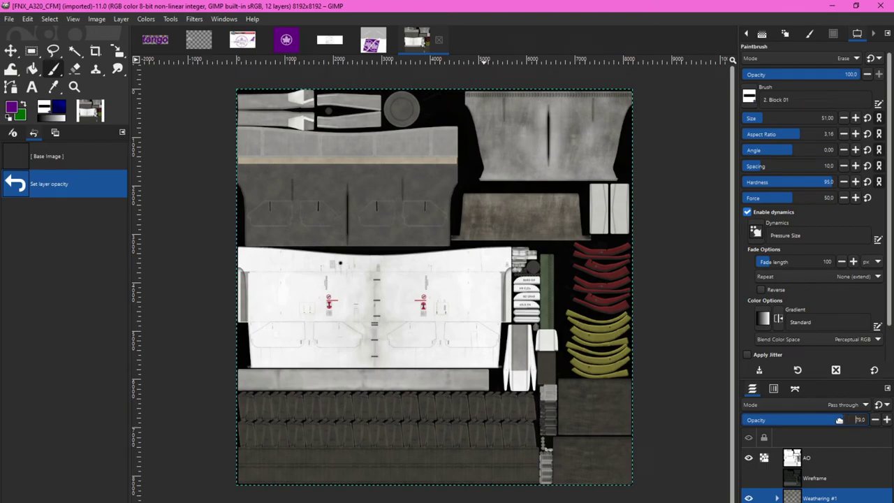
# Delete the Wireframe layer and merge the engine image's visible layers, clipped to the bottom layer
pyautogui.rightClick(817, 479)
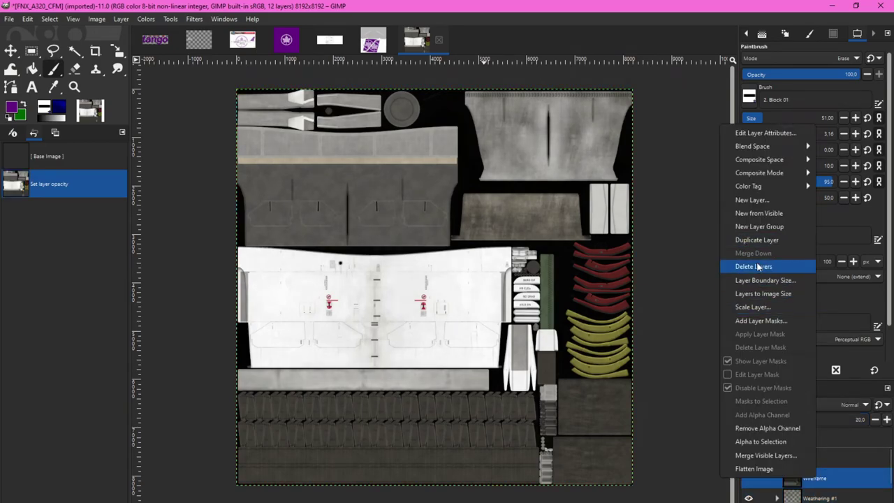
pyautogui.click(755, 266)
pyautogui.rightClick(843, 480)
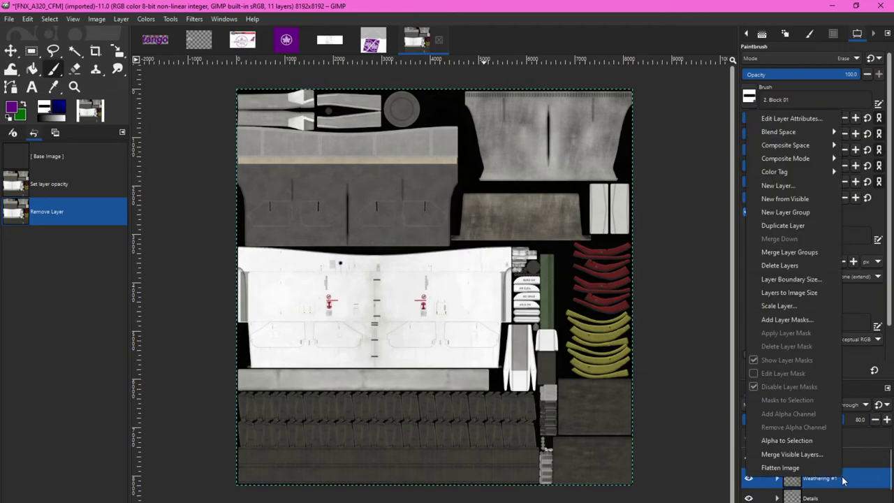
pyautogui.click(809, 463)
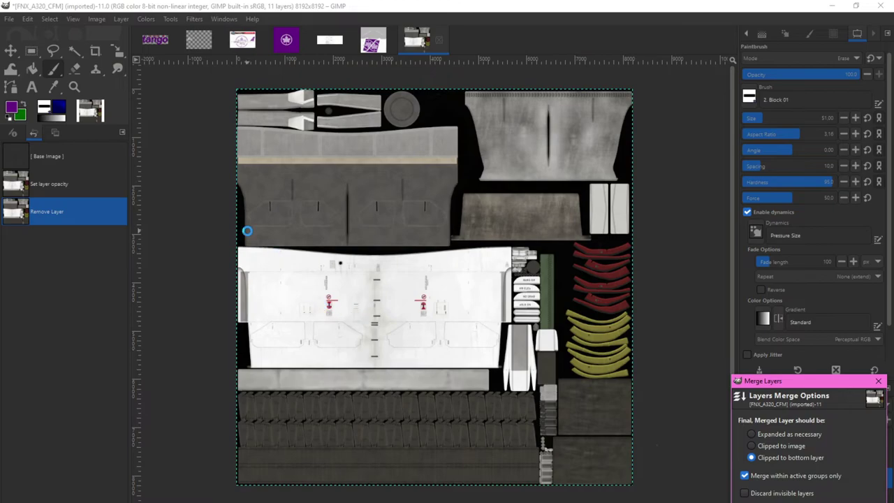
pyautogui.press('Escape')
# Export the engine image over A320_CFM_L_ALBD.PNG.DDS in the TEXTURE.ACTCFPWEMJ8K folder, with BC2 / DXT3 compression and generated mipmaps
pyautogui.click(9, 20)
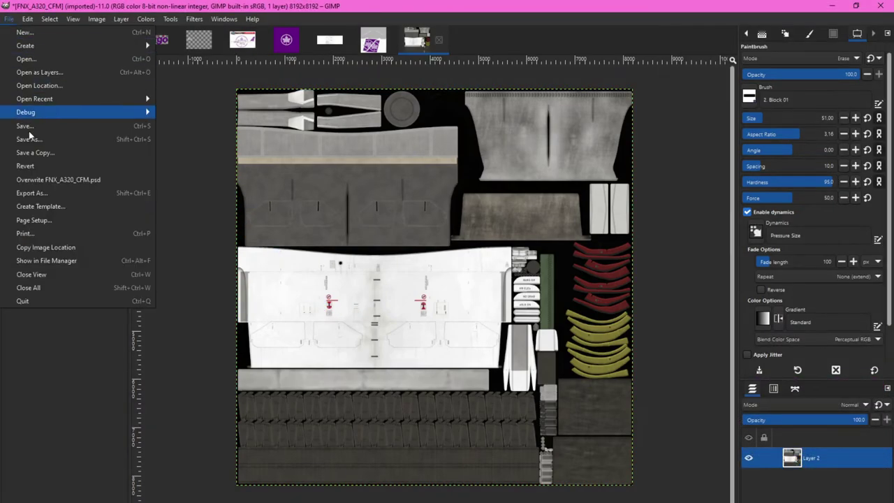
pyautogui.click(44, 191)
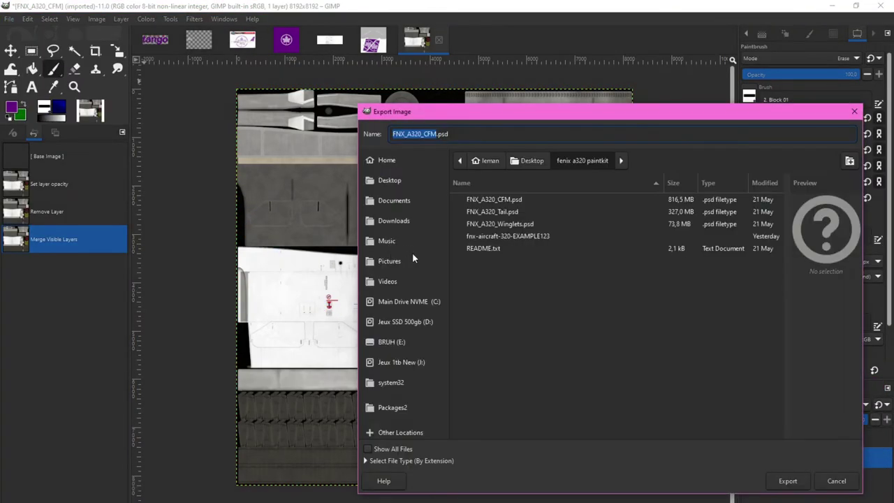
pyautogui.click(425, 304)
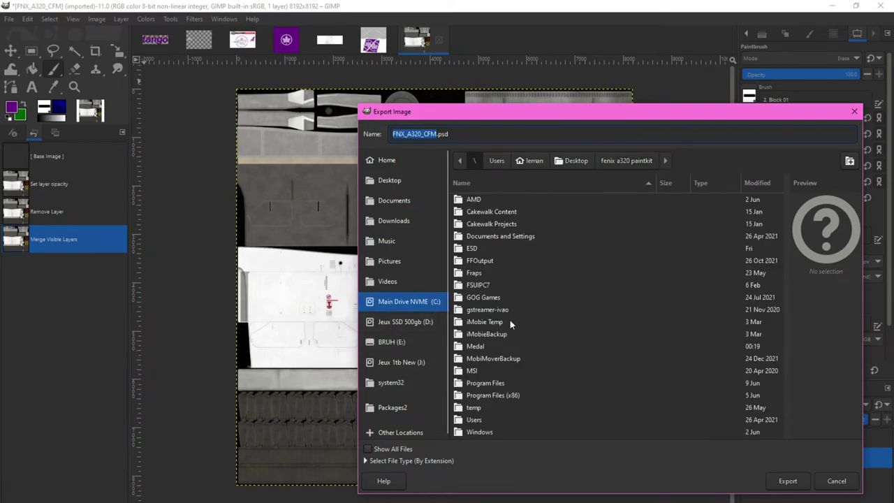
pyautogui.click(489, 185)
pyautogui.click(490, 185)
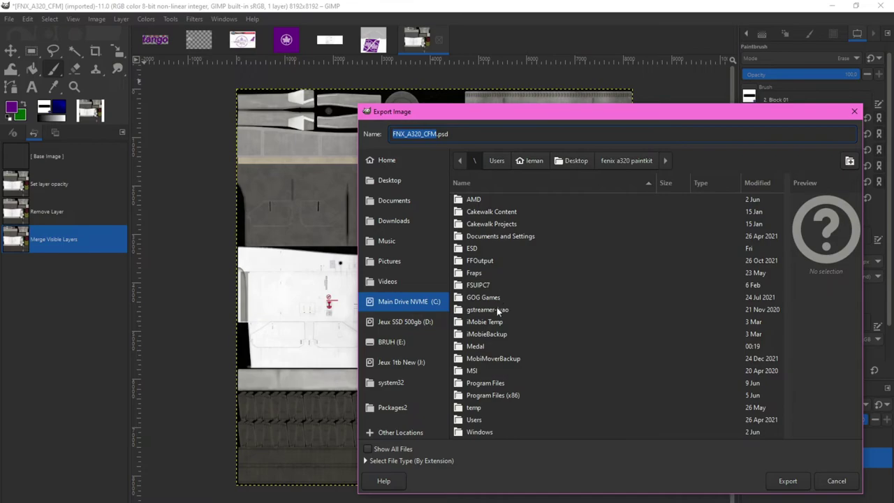
pyautogui.doubleClick(502, 396)
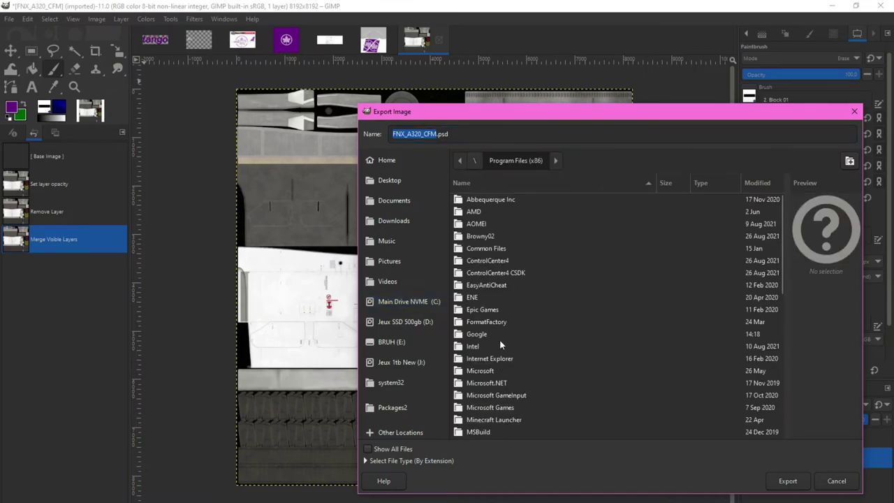
pyautogui.scroll(-5, 510, 352)
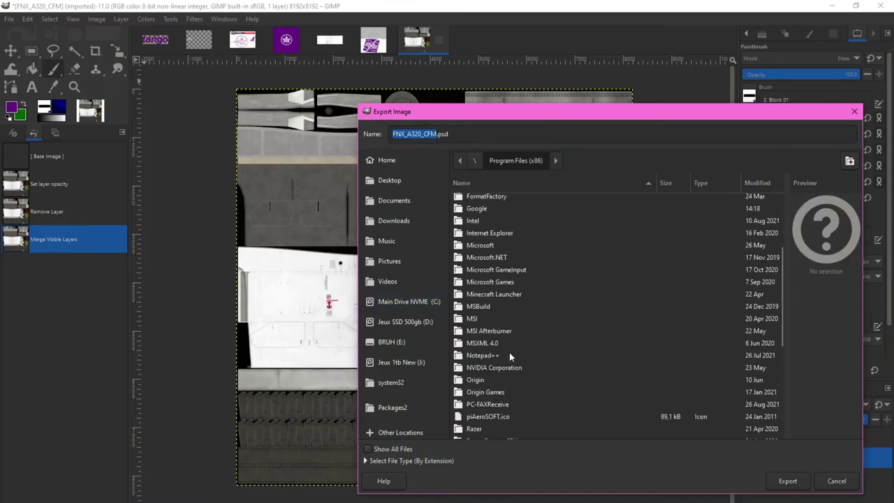
pyautogui.scroll(-5, 492, 342)
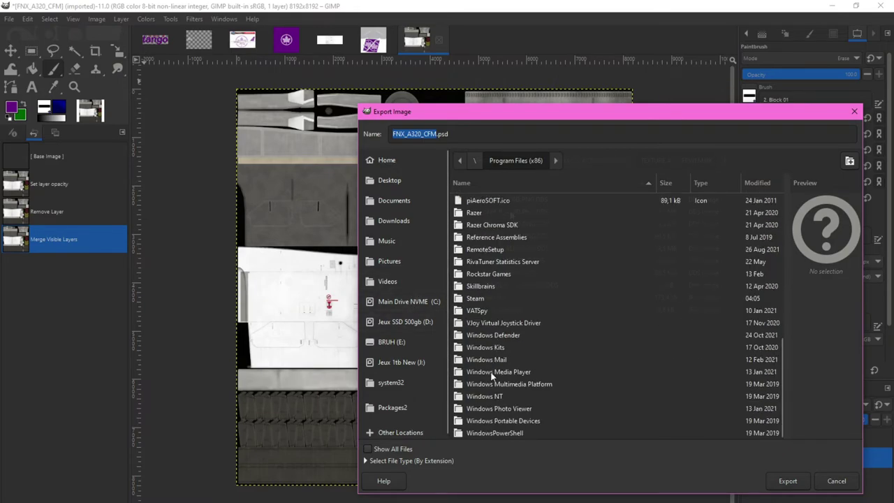
pyautogui.click(504, 200)
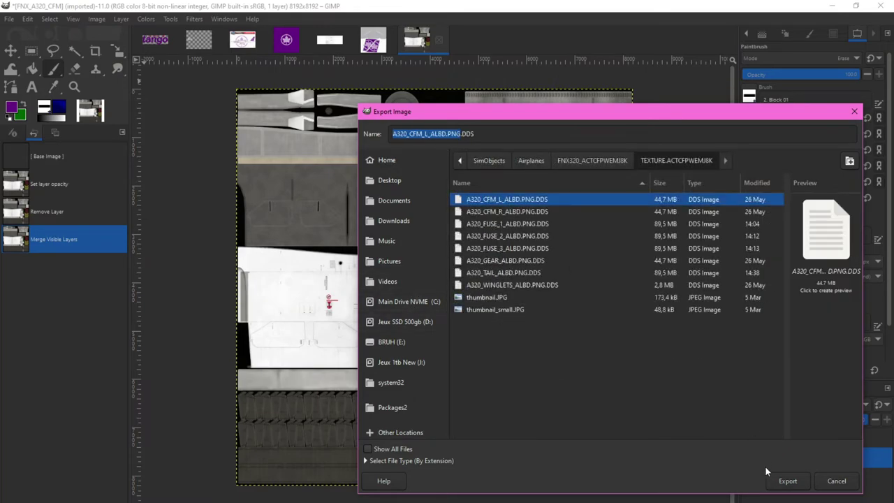
pyautogui.click(784, 480)
pyautogui.click(552, 351)
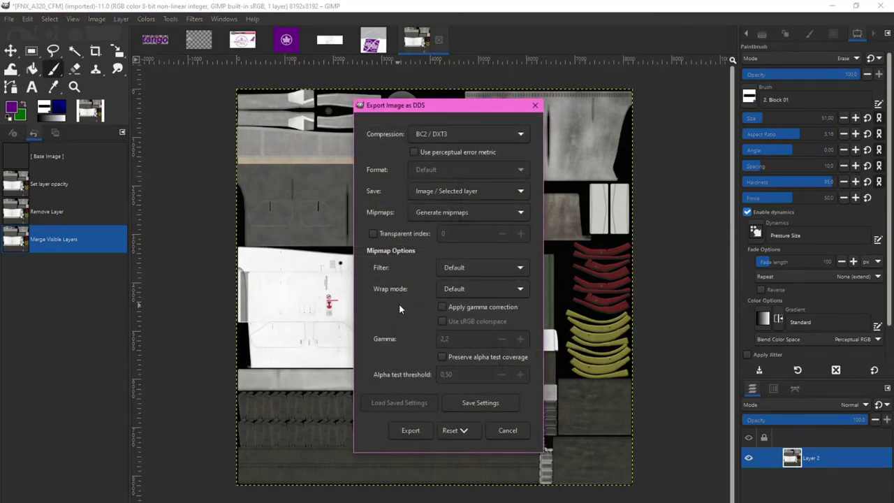
pyautogui.click(410, 430)
# Export the same engine image over A320_CFM_R_ALBD.PNG.DDS with BC2 / DXT3 compression and generated mipmaps
pyautogui.hotkey('ctrl', 'shift', 'e')
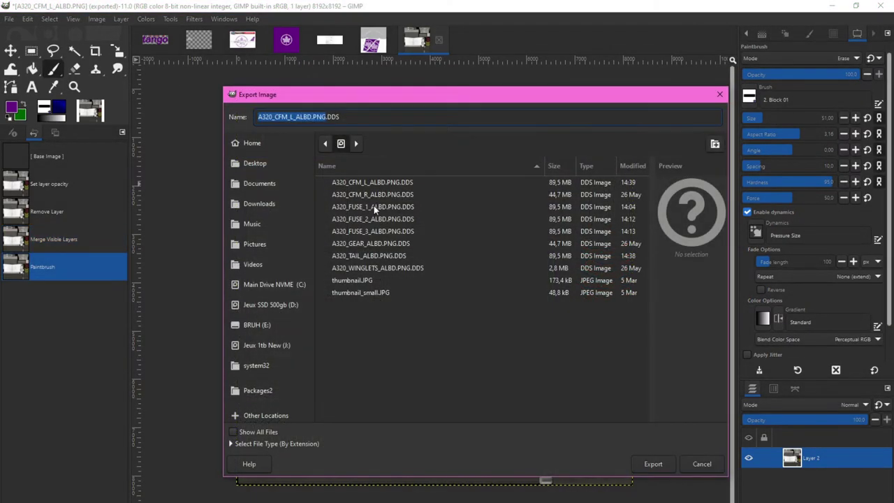
pyautogui.click(369, 195)
pyautogui.click(653, 464)
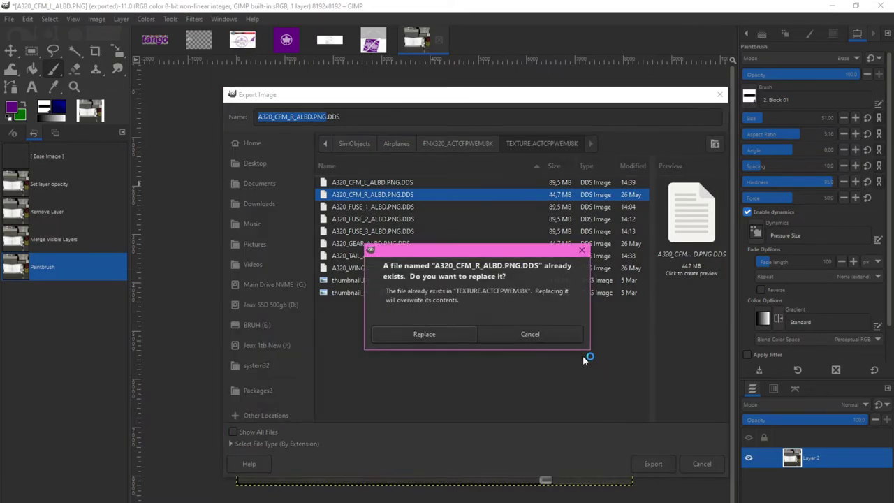
pyautogui.click(486, 333)
pyautogui.click(656, 464)
pyautogui.click(435, 331)
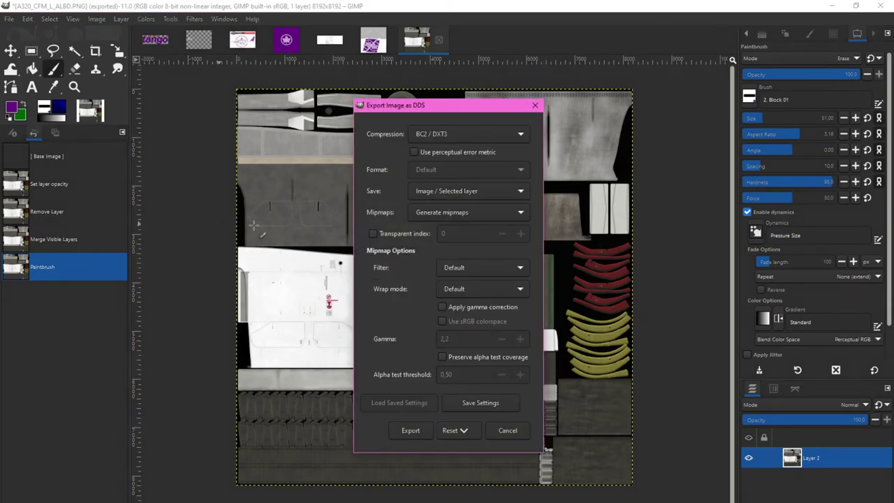
pyautogui.click(410, 430)
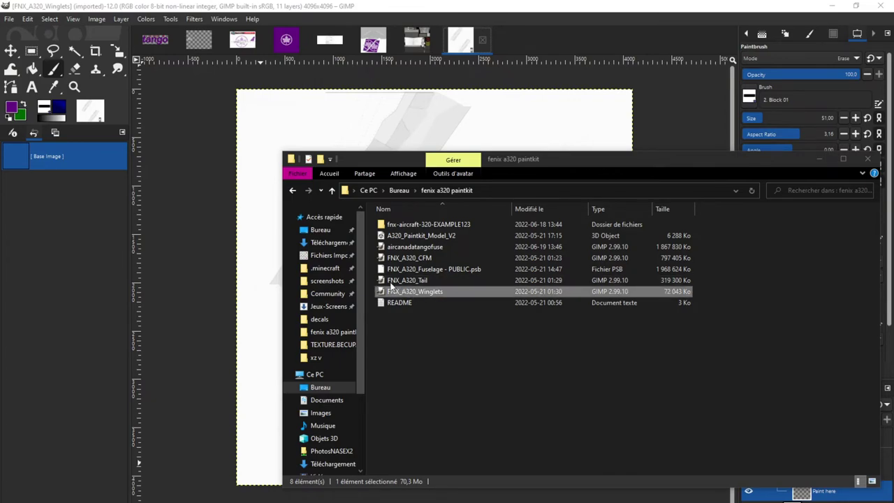
# Fill the winglets image's Paint here layer with the purple foreground colour 640c81 using Bucket Fill
pyautogui.click(402, 5)
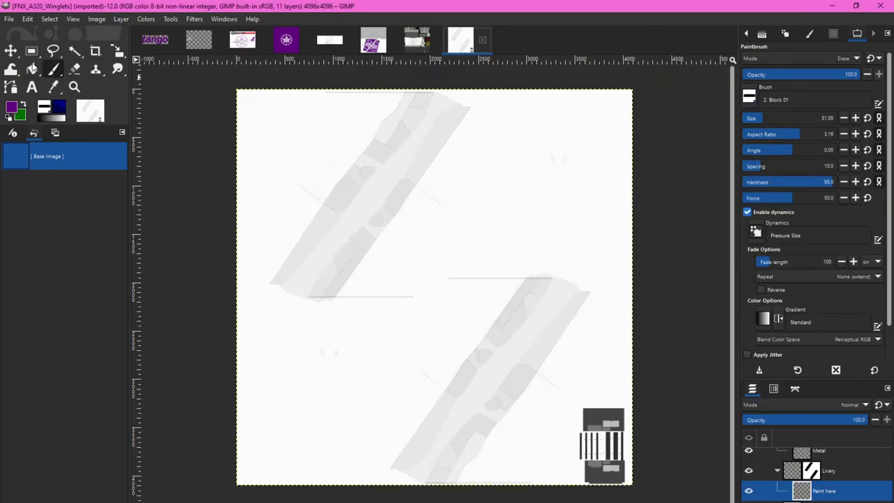
pyautogui.click(32, 70)
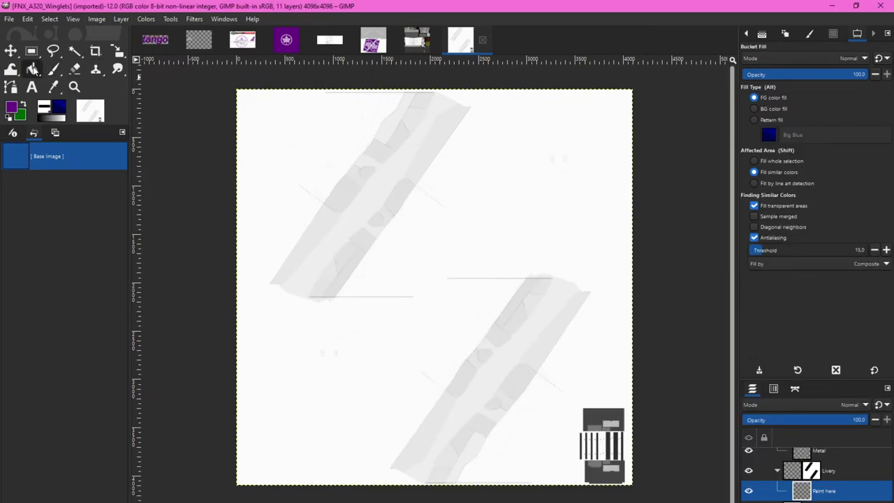
pyautogui.click(12, 108)
pyautogui.moveTo(715, 217); pyautogui.dragTo(448, 201)
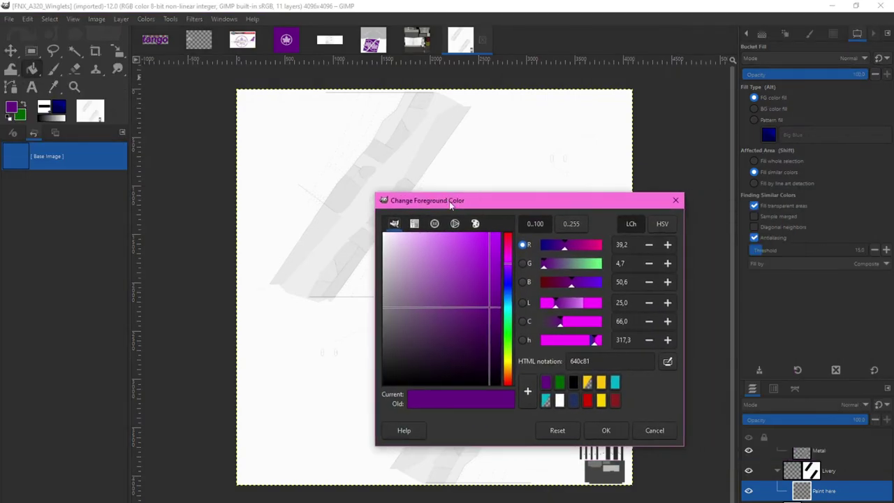
pyautogui.click(607, 431)
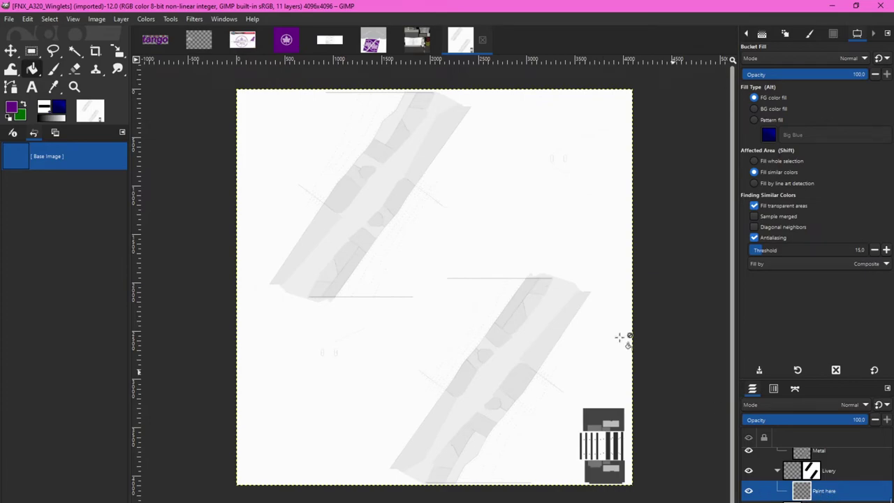
pyautogui.click(504, 215)
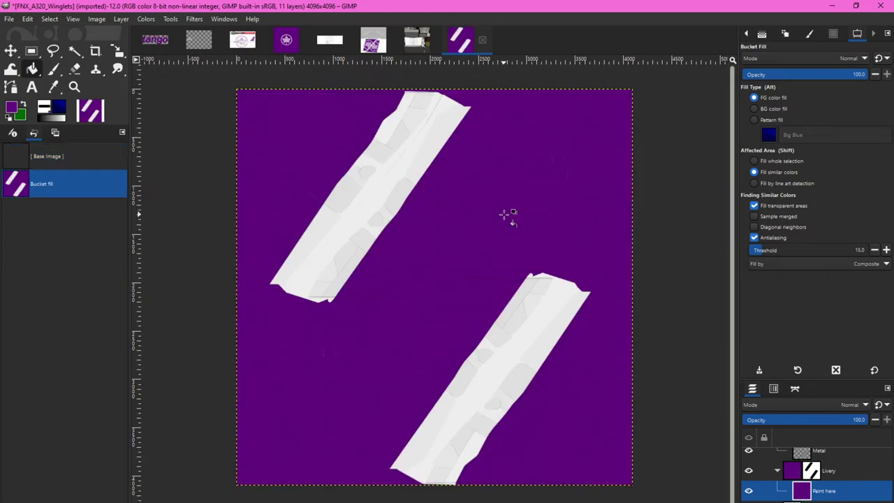
# Merge the winglets image's visible layers, clipped to the bottom layer, and delete the Wireframe layer
pyautogui.rightClick(765, 470)
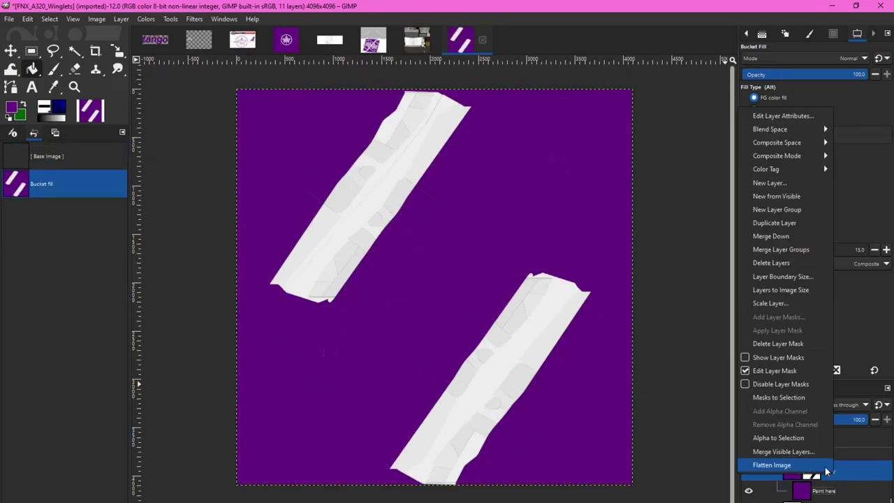
pyautogui.click(792, 452)
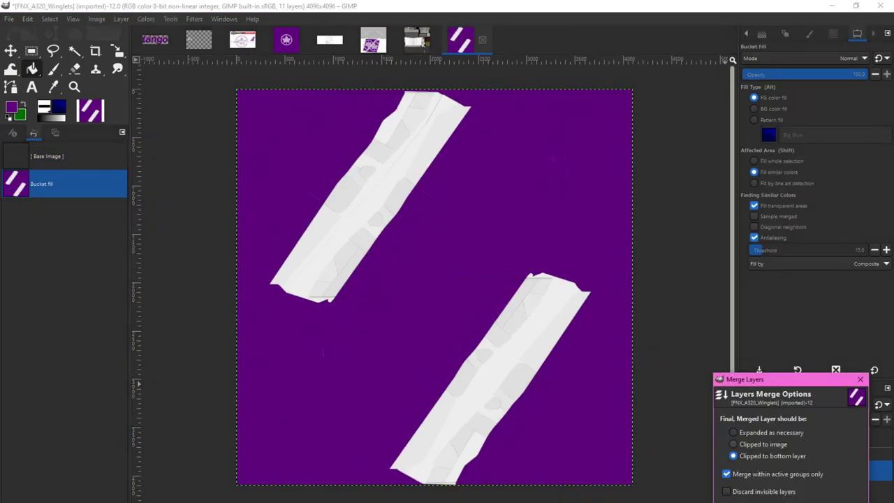
pyautogui.press('Return')
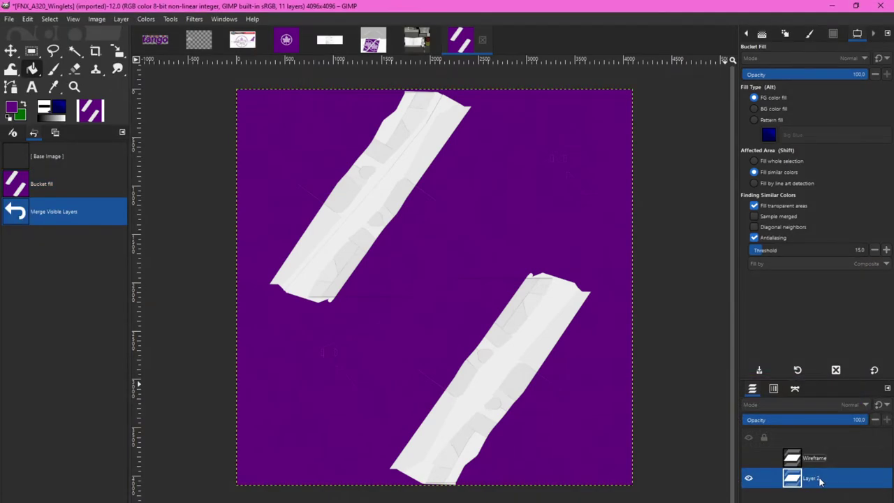
pyautogui.rightClick(811, 461)
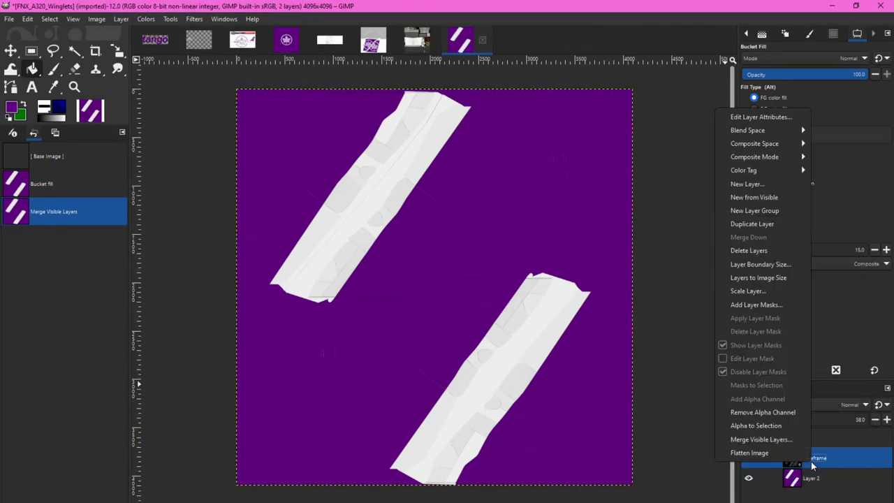
pyautogui.click(742, 250)
# Export the winglets image over A320_WINGLETS_ALBD.PNG.DDS in the TEXTURE.ACTCFPWEMJ8K folder, with BC2 / DXT3 compression and generated mipmaps
pyautogui.click(10, 20)
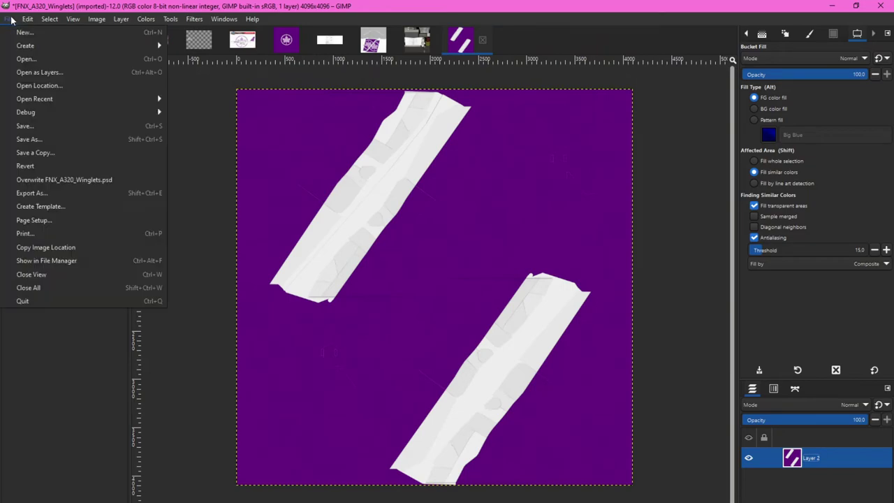
pyautogui.click(32, 193)
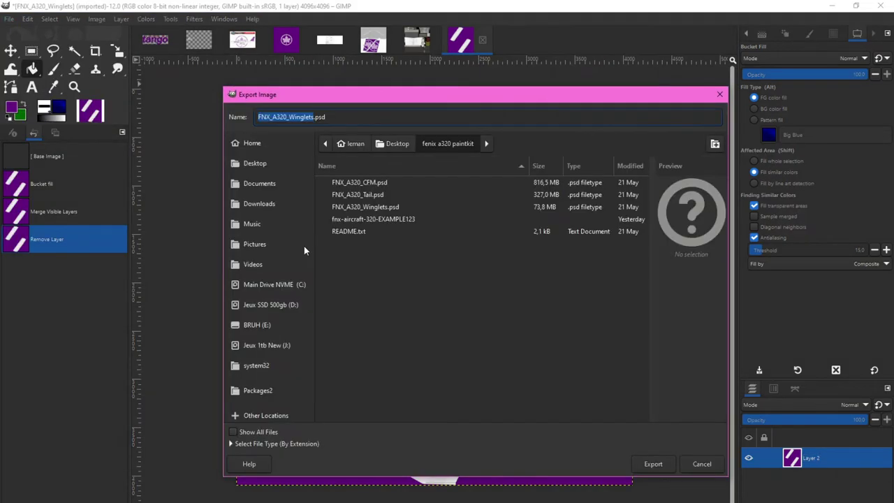
pyautogui.click(274, 284)
pyautogui.doubleClick(349, 244)
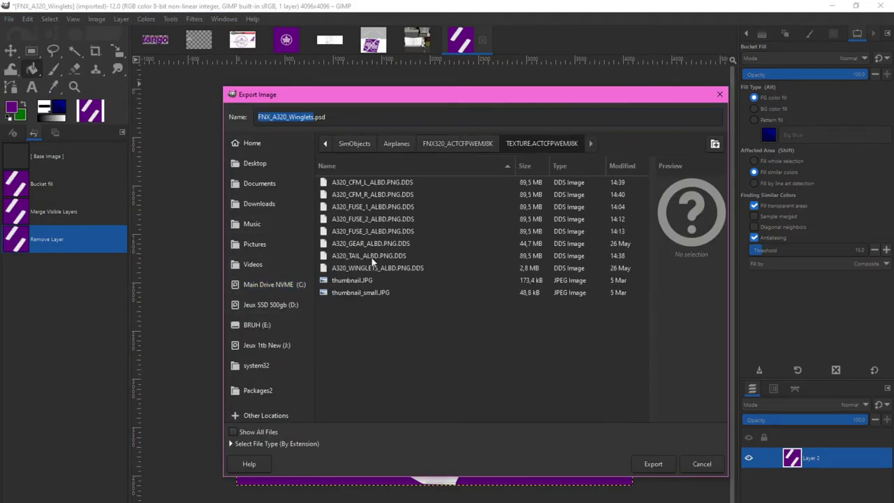
pyautogui.click(372, 258)
pyautogui.click(373, 269)
pyautogui.click(653, 463)
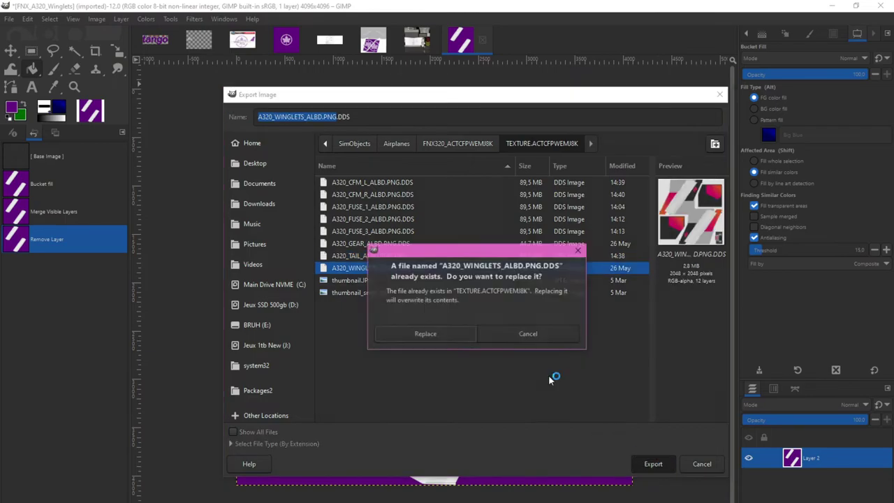
pyautogui.click(465, 334)
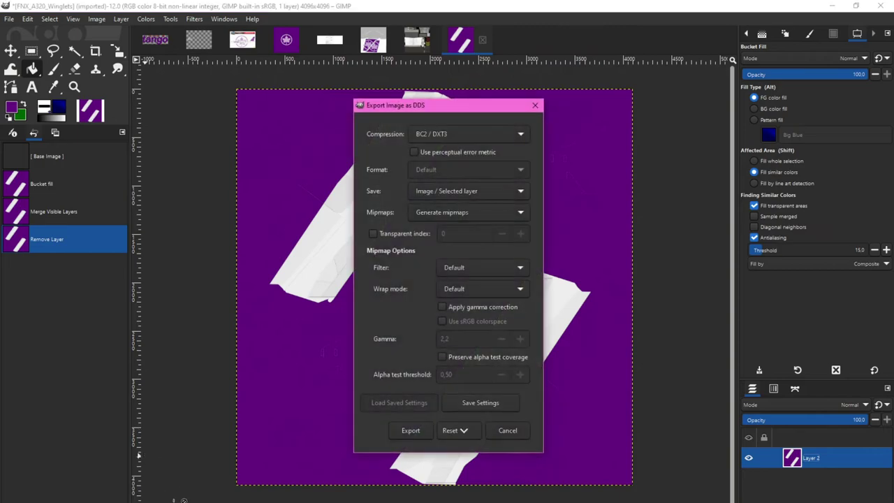
pyautogui.click(410, 431)
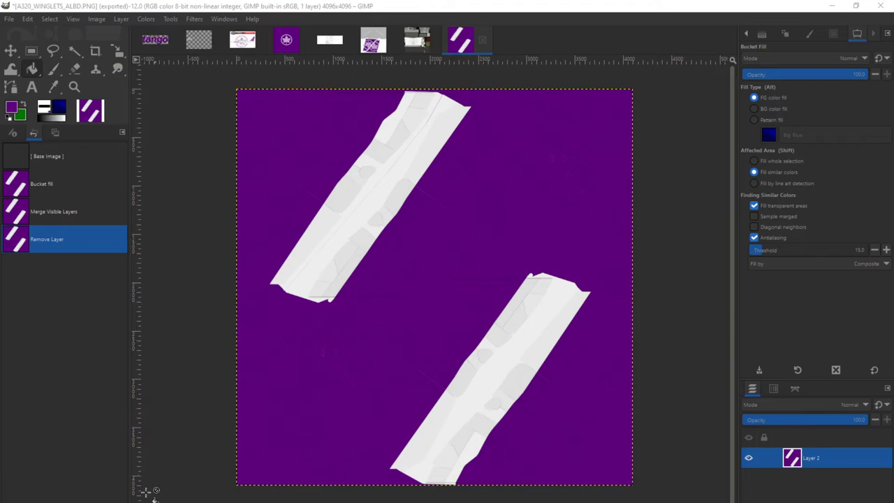
# Switch to File Explorer, browse the Community folder to TEXTURE.ACTCFPWEMJ8K, and open the A320_GEAR_ALBD.PNG texture in GIMP
pyautogui.hotkey('alt', 'Tab')
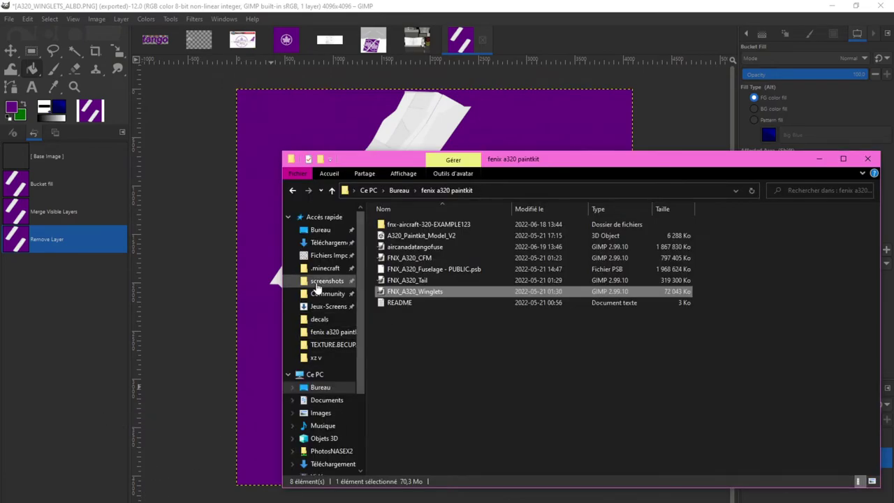
pyautogui.click(328, 293)
pyautogui.doubleClick(442, 227)
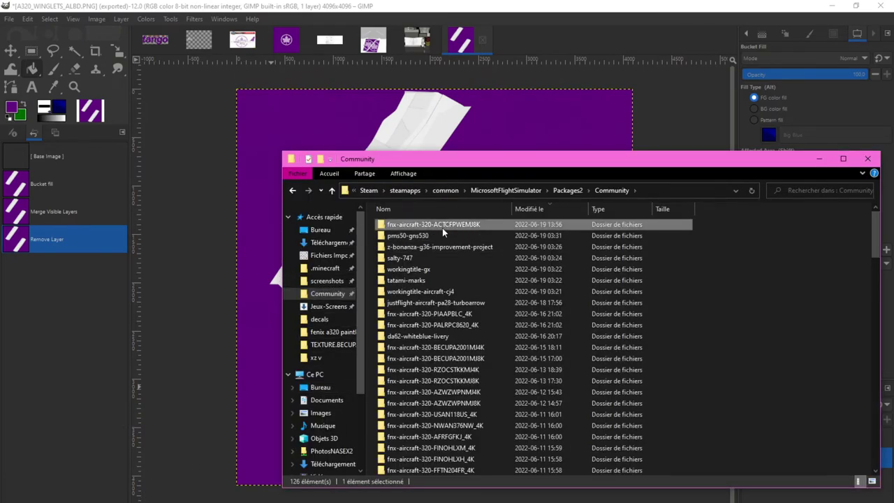
pyautogui.doubleClick(442, 226)
pyautogui.doubleClick(440, 226)
pyautogui.doubleClick(440, 227)
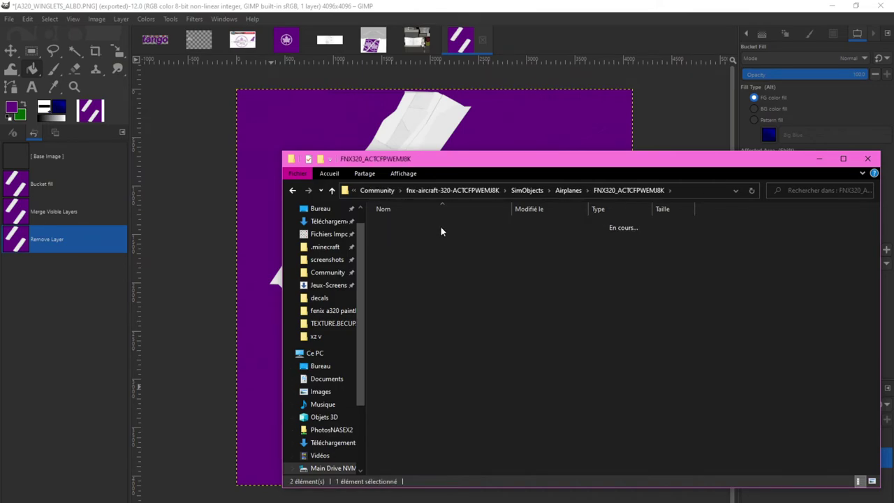
pyautogui.doubleClick(442, 228)
pyautogui.click(433, 336)
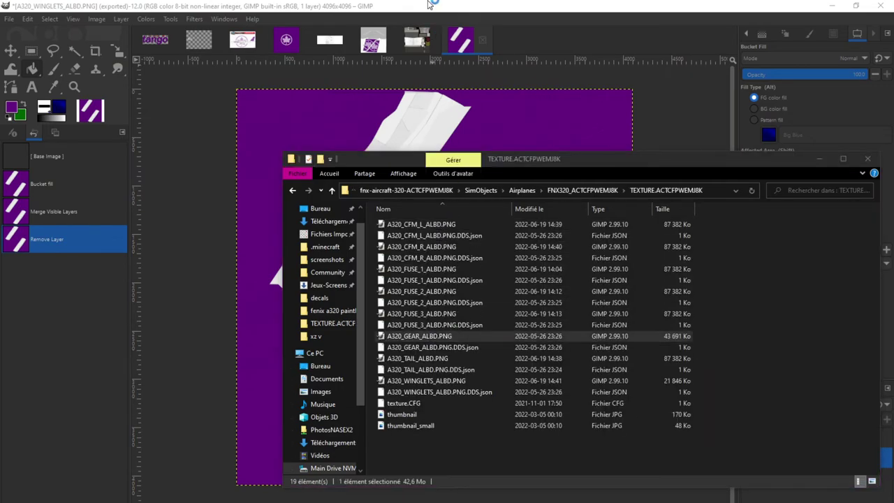
pyautogui.click(404, 26)
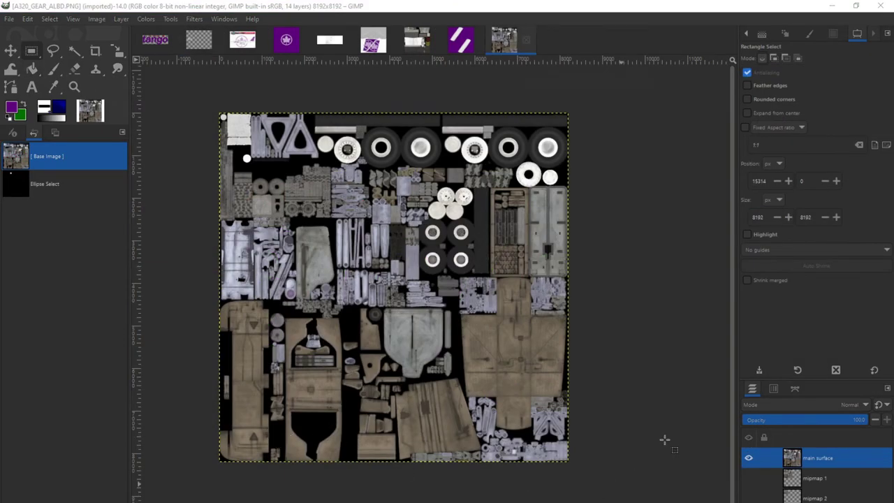
# On the main surface layer, fit an elliptical selection of about 371 x 381 px around the small white disc beside the first wheel hub
pyautogui.click(821, 464)
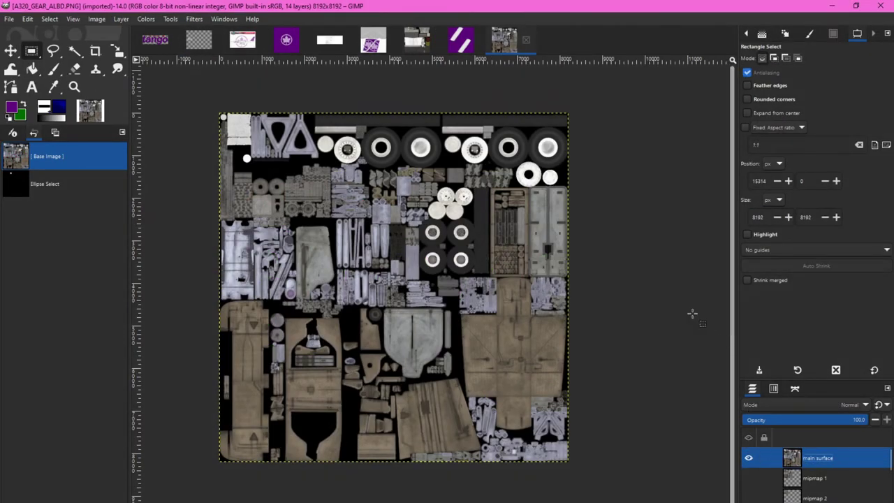
pyautogui.click(33, 53)
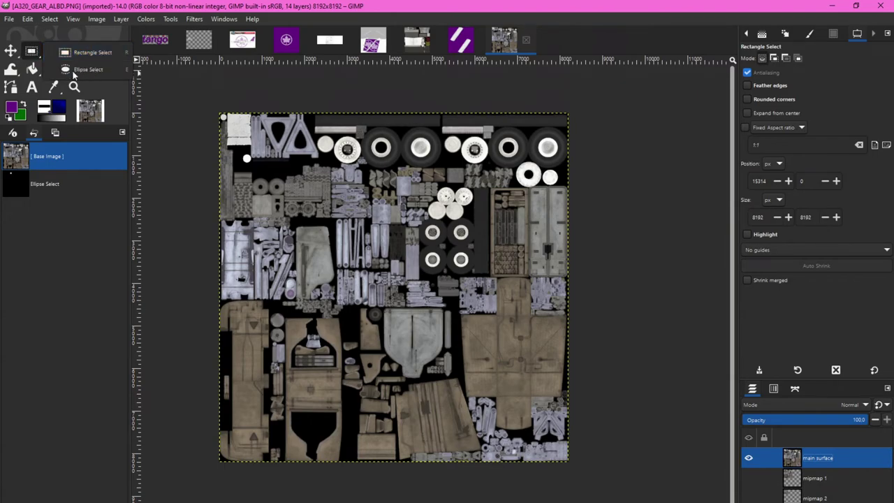
pyautogui.click(74, 71)
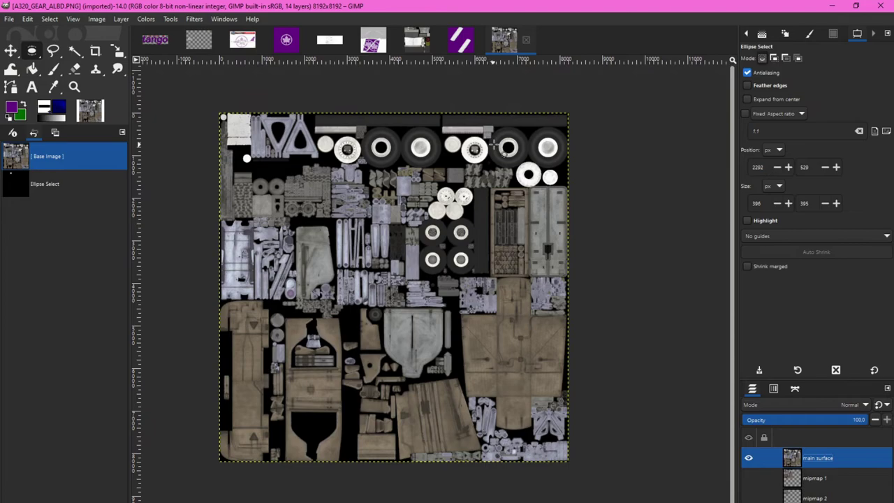
pyautogui.keyDown('ctrl'); pyautogui.scroll(2, 494, 145); pyautogui.keyUp('ctrl')
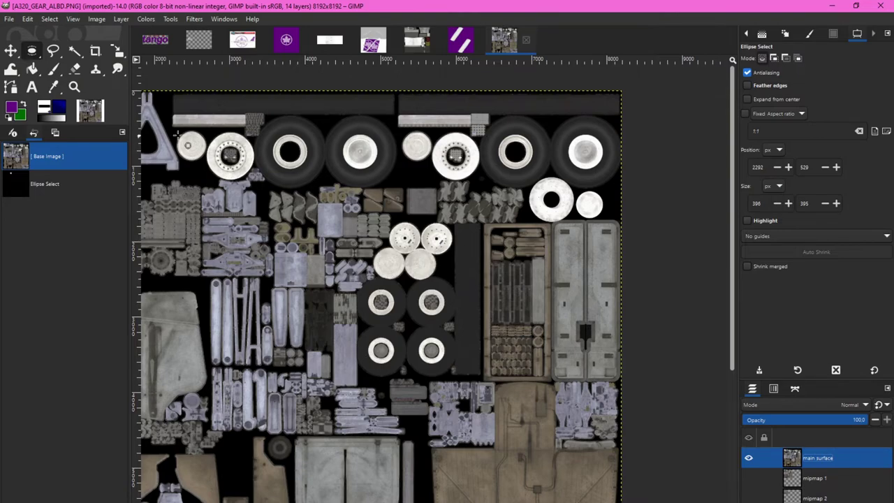
pyautogui.keyDown('ctrl'); pyautogui.scroll(1, 179, 139); pyautogui.keyUp('ctrl')
pyautogui.keyDown('ctrl'); pyautogui.scroll(4, 179, 139); pyautogui.keyUp('ctrl')
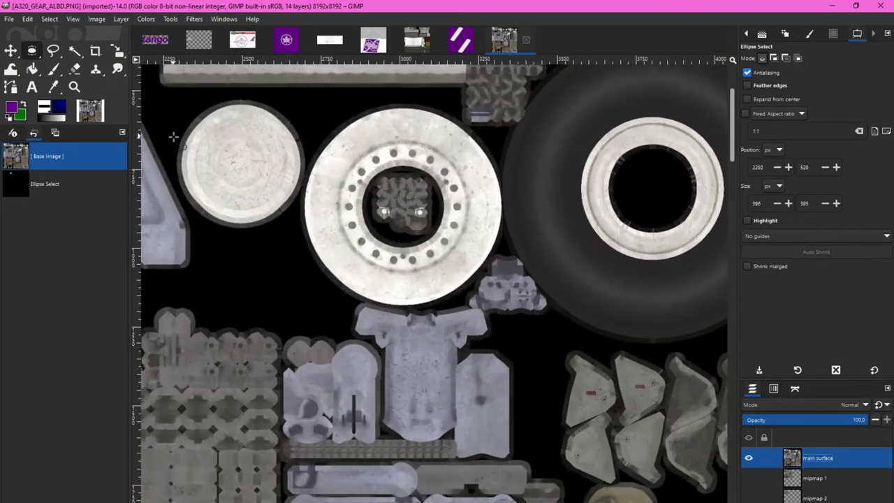
pyautogui.keyDown('ctrl'); pyautogui.scroll(1, 206, 144); pyautogui.keyUp('ctrl')
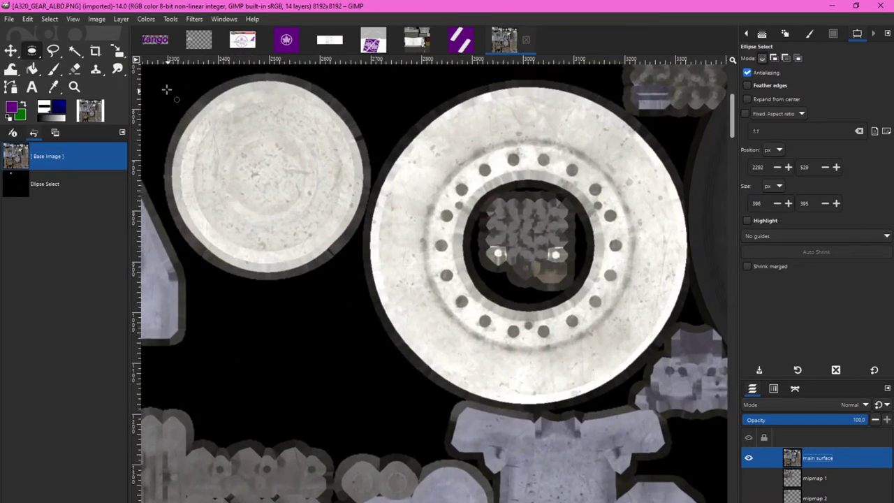
pyautogui.moveTo(151, 71); pyautogui.dragTo(364, 271)
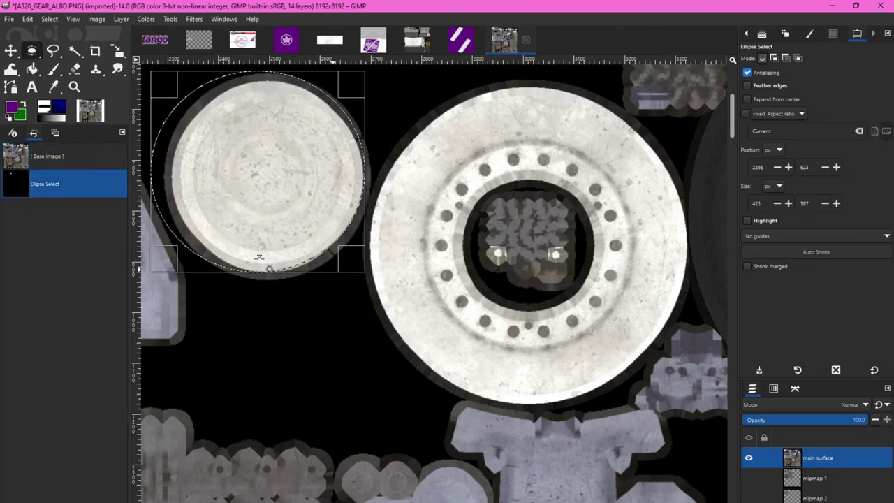
pyautogui.moveTo(150, 256); pyautogui.dragTo(174, 256)
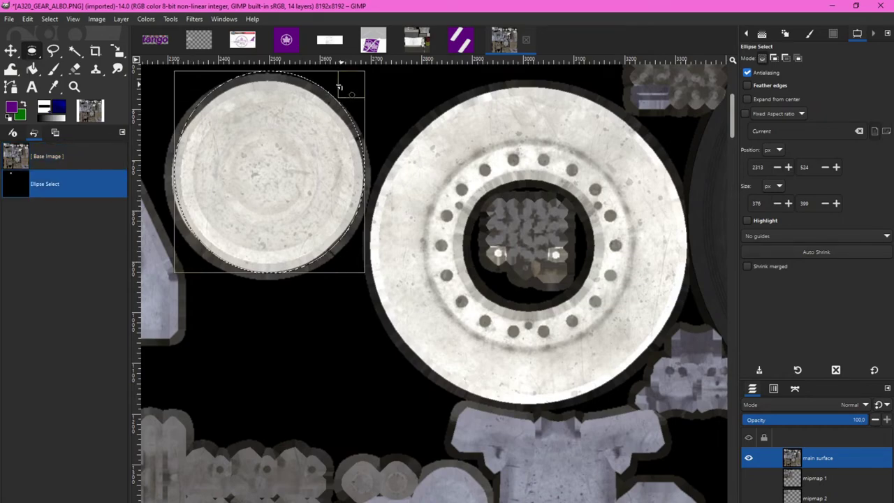
pyautogui.moveTo(339, 86); pyautogui.dragTo(337, 96)
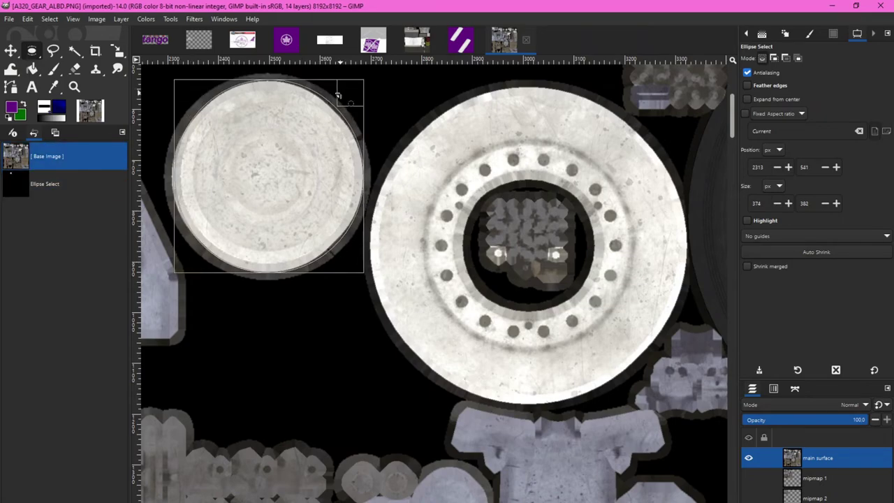
# Darken the selected disc by applying an Exposure adjustment of -2.5
pyautogui.click(145, 19)
pyautogui.click(167, 86)
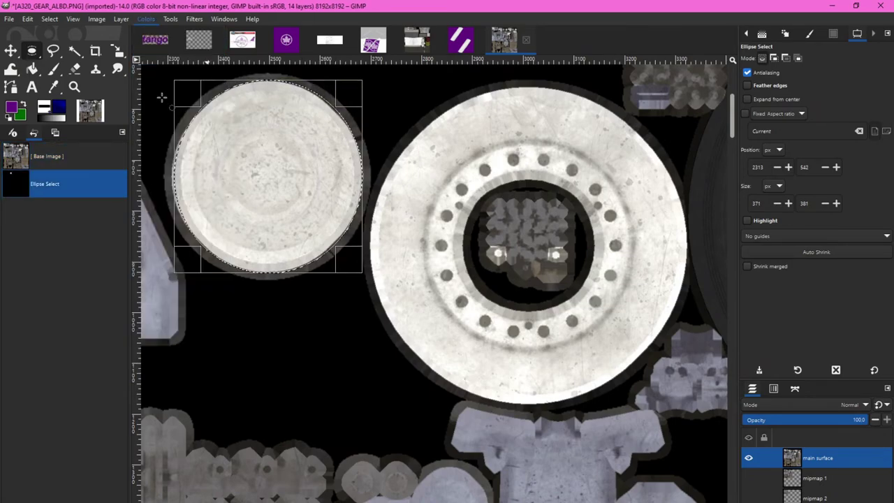
pyautogui.click(800, 151)
pyautogui.write('-3')
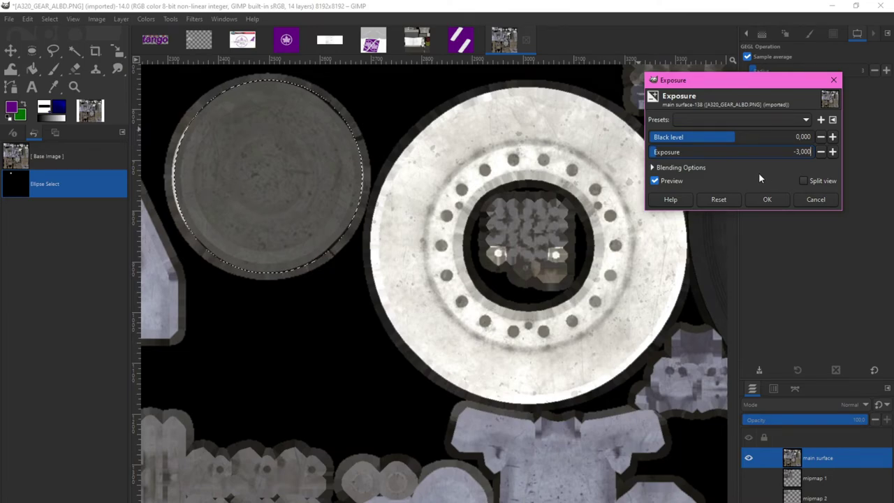
pyautogui.press('BackSpace')
pyautogui.press('BackSpace')
pyautogui.press('BackSpace')
pyautogui.press('BackSpace')
pyautogui.press('BackSpace')
pyautogui.press('BackSpace')
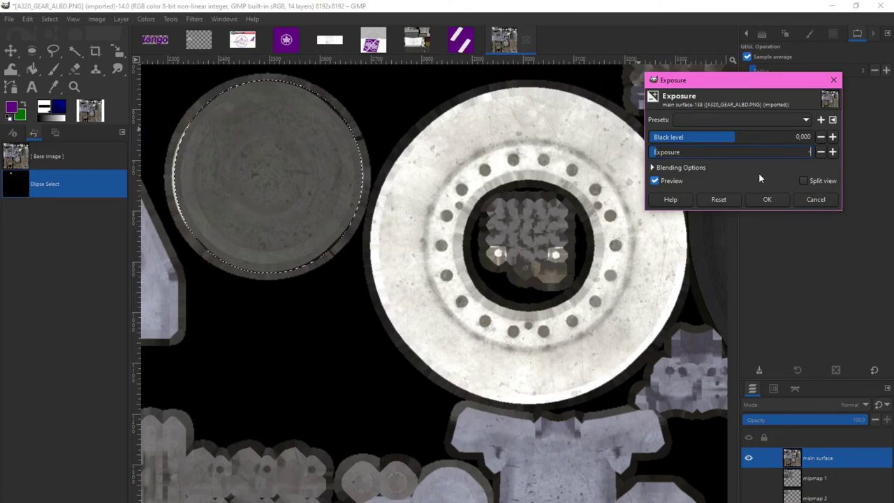
pyautogui.write('-2,5')
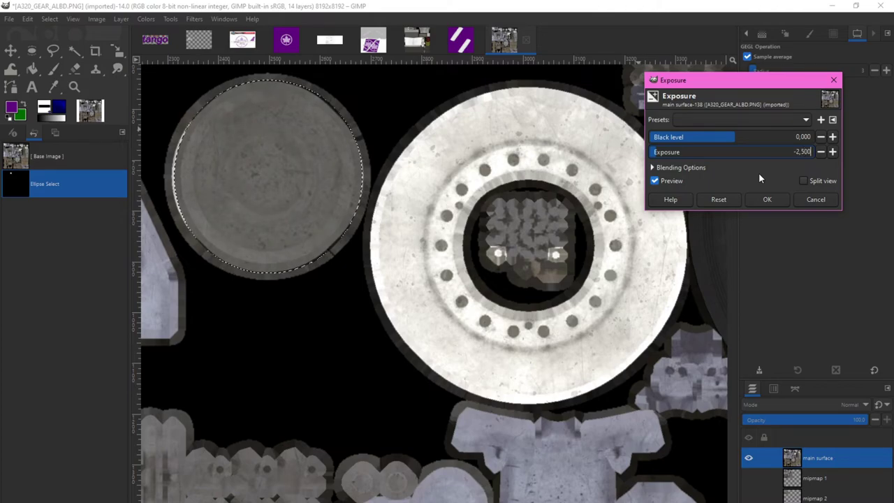
pyautogui.click(761, 200)
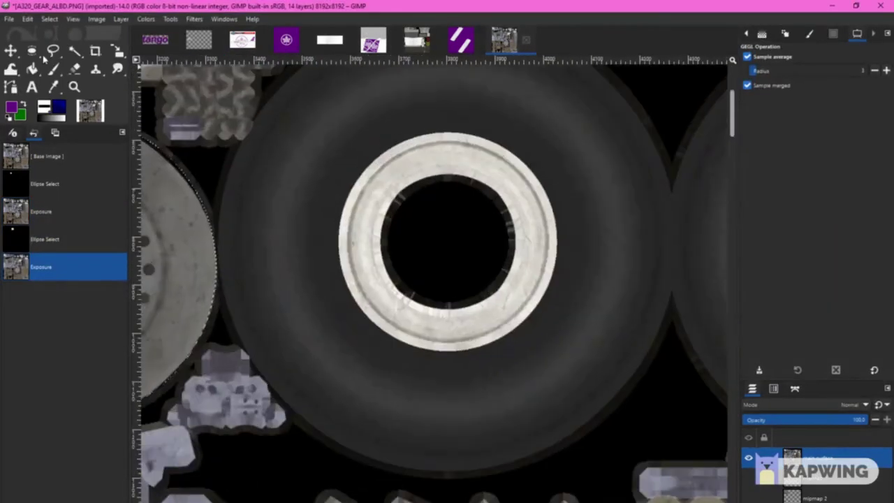
# Draw an elliptical selection around the white rim at the centre of the first large tyre
pyautogui.press('e')
pyautogui.moveTo(336, 133); pyautogui.dragTo(559, 352)
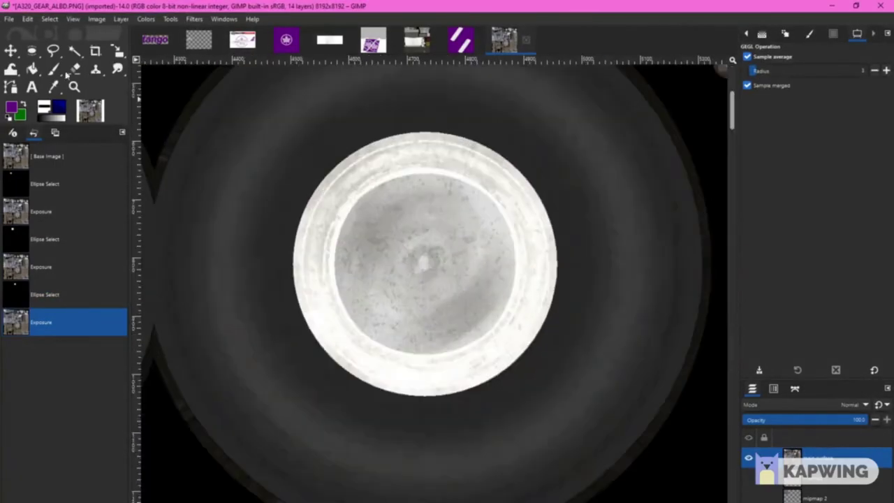
# Select the white rims and hub discs of the wheels along the texture's upper row and darken each with an Exposure adjustment
pyautogui.moveTo(556, 396); pyautogui.dragTo(287, 127)
pyautogui.moveTo(291, 145); pyautogui.dragTo(538, 384)
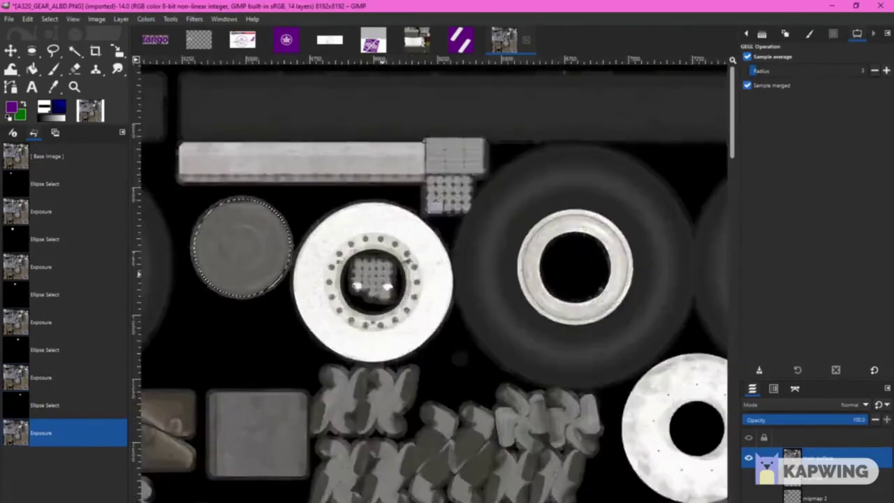
pyautogui.moveTo(221, 90); pyautogui.dragTo(592, 481)
pyautogui.moveTo(311, 127); pyautogui.dragTo(591, 404)
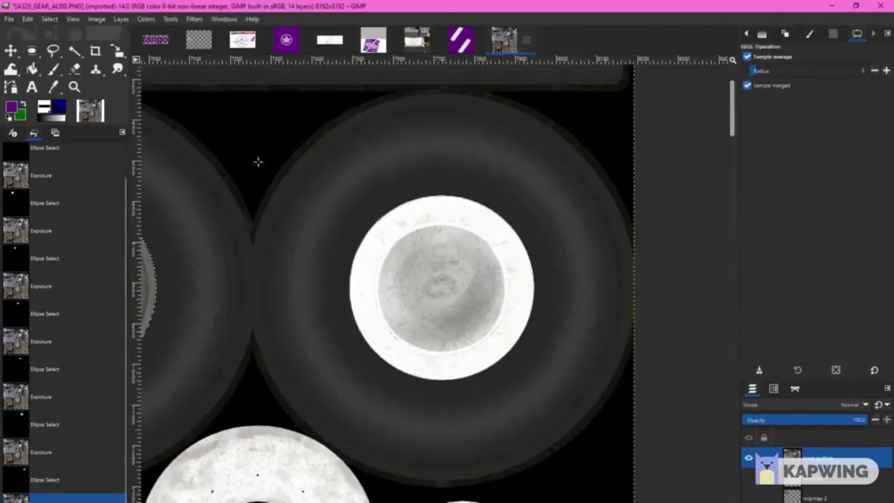
# Fit elliptical selections around the last upper tyre's rim and the white ring and disc below it, darkening each with Exposure
pyautogui.moveTo(533, 381); pyautogui.dragTo(360, 214)
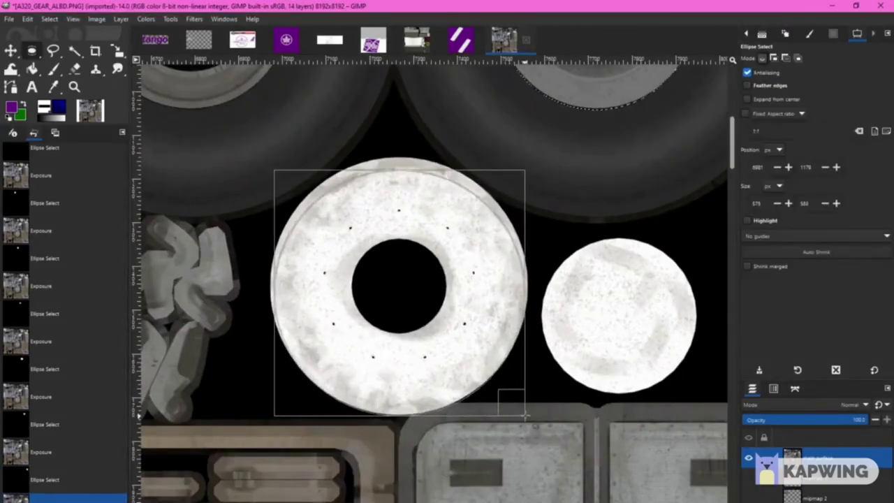
pyautogui.moveTo(299, 155); pyautogui.dragTo(301, 178)
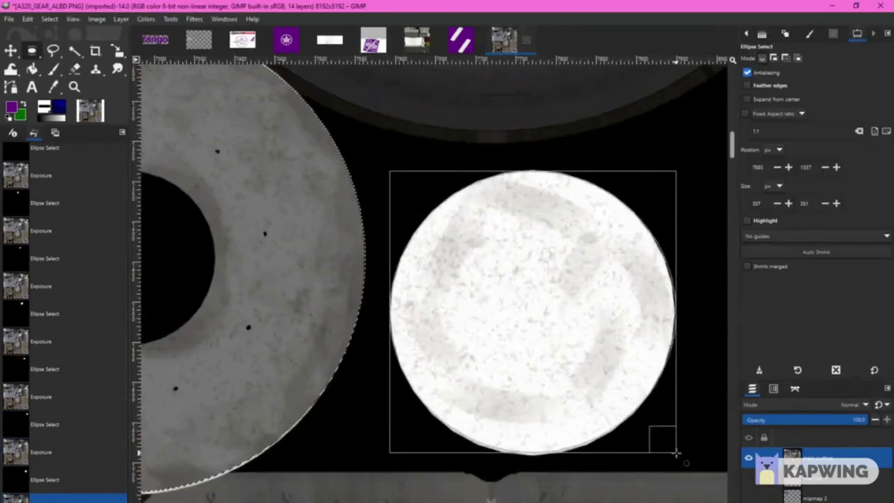
pyautogui.click(145, 19)
pyautogui.click(173, 104)
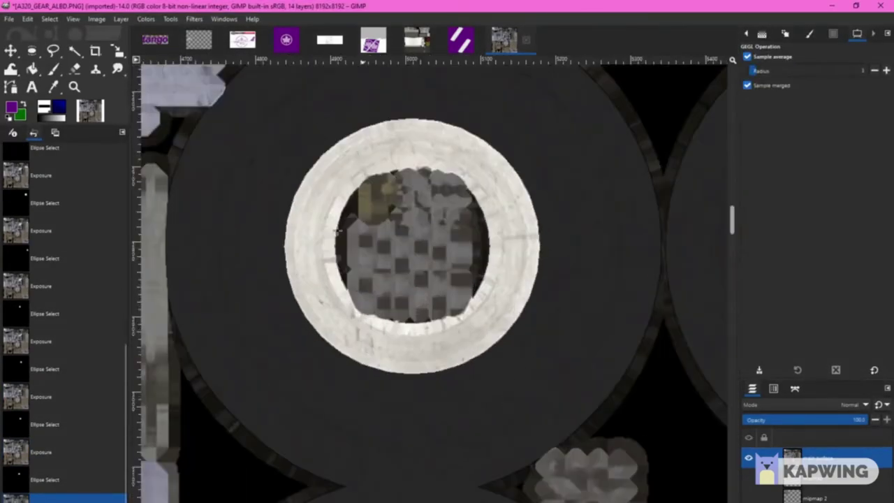
# Select the white rims of the four smaller tyres, darken each with Exposure, and check the darkened wheel parts up close
pyautogui.moveTo(300, 126); pyautogui.dragTo(535, 365)
pyautogui.click(145, 19)
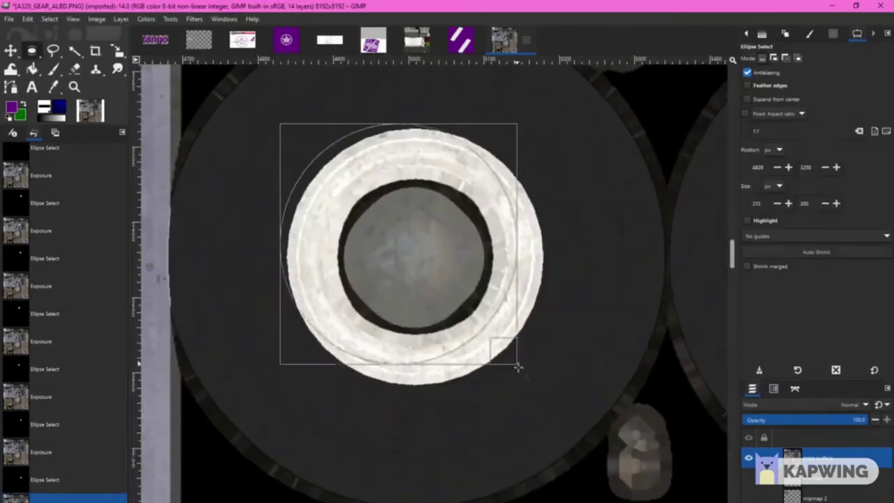
pyautogui.moveTo(514, 365); pyautogui.dragTo(543, 388)
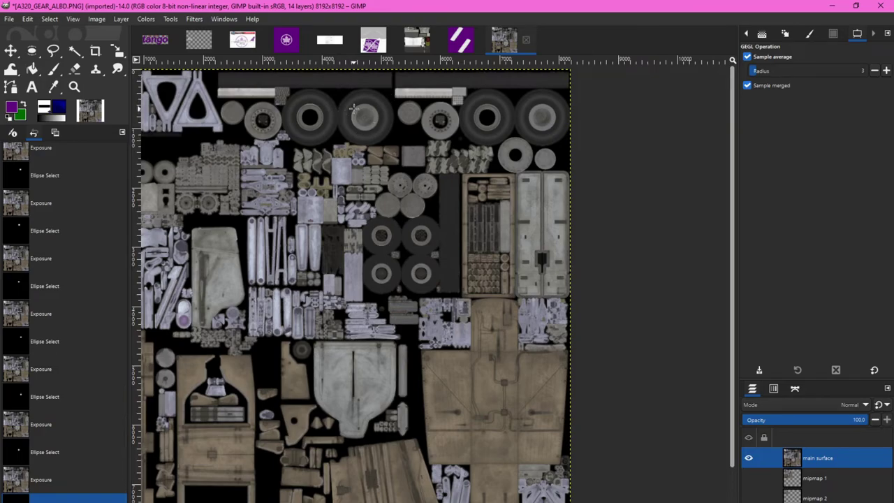
pyautogui.keyDown('ctrl'); pyautogui.scroll(3, 346, 112); pyautogui.keyUp('ctrl')
pyautogui.keyDown('ctrl'); pyautogui.scroll(-2, 412, 377); pyautogui.keyUp('ctrl')
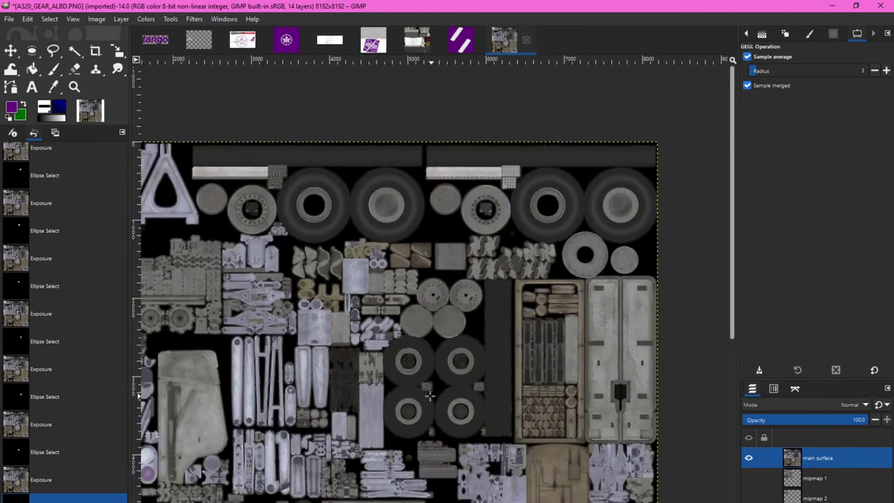
pyautogui.keyDown('ctrl'); pyautogui.scroll(3, 430, 398); pyautogui.keyUp('ctrl')
pyautogui.keyDown('ctrl'); pyautogui.scroll(4, 484, 308); pyautogui.keyUp('ctrl')
pyautogui.keyDown('ctrl'); pyautogui.scroll(-3, 493, 223); pyautogui.keyUp('ctrl')
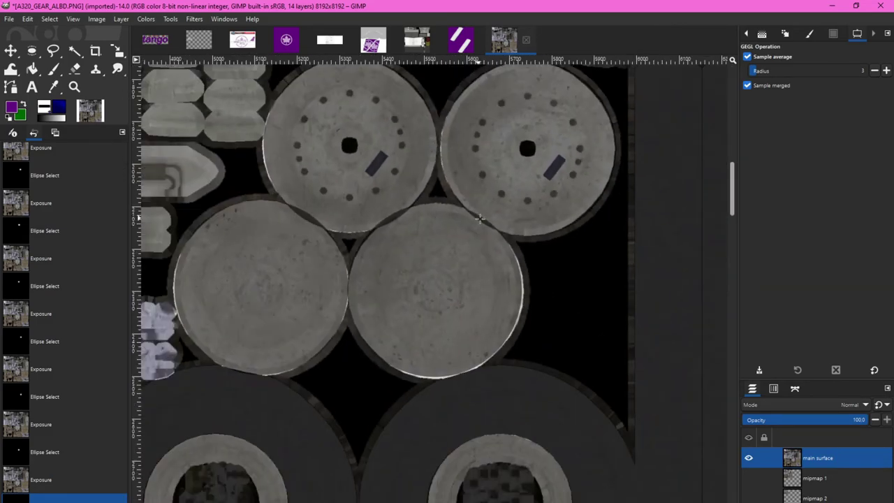
pyautogui.keyDown('ctrl'); pyautogui.scroll(-5, 493, 223); pyautogui.keyUp('ctrl')
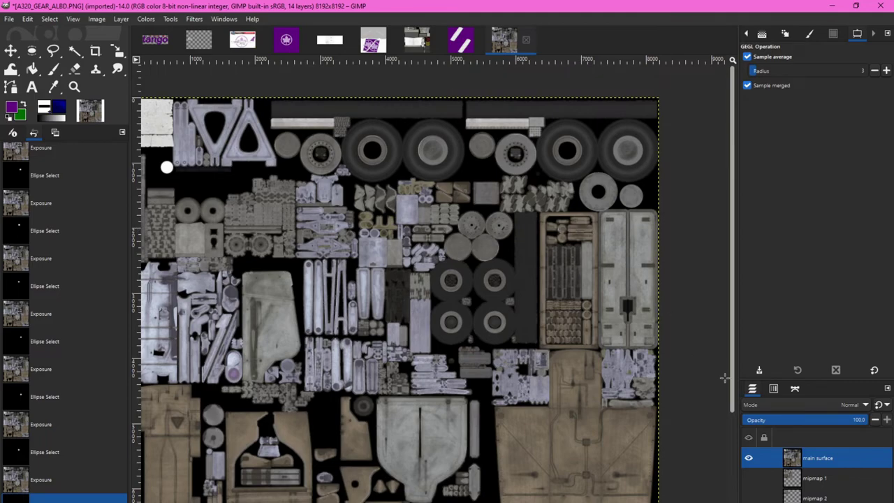
# Export the gear texture over A320_GEAR_ALBD.PNG.DDS with BC2 / DXT3 compression and the Use existing mipmaps option
pyautogui.click(11, 19)
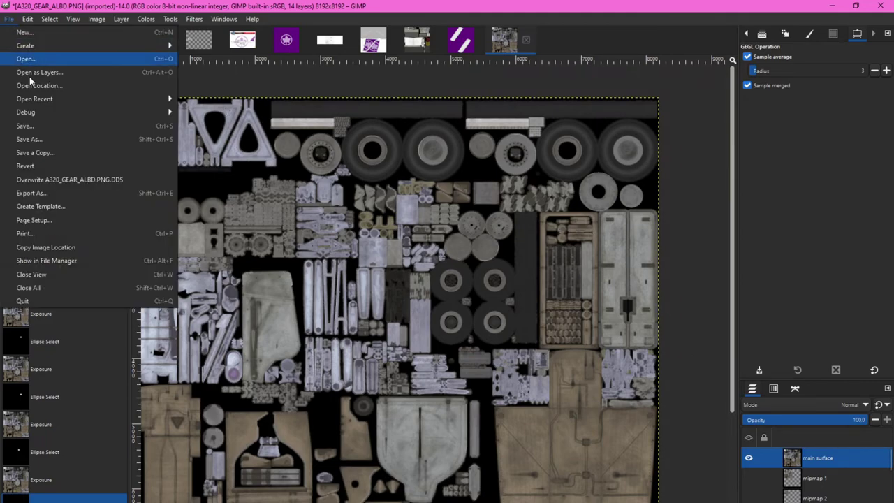
pyautogui.click(49, 195)
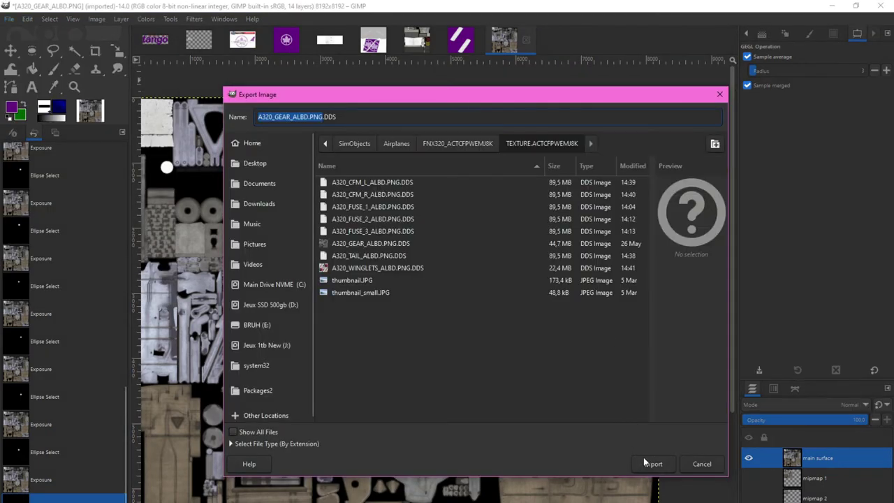
pyautogui.click(650, 472)
pyautogui.click(448, 332)
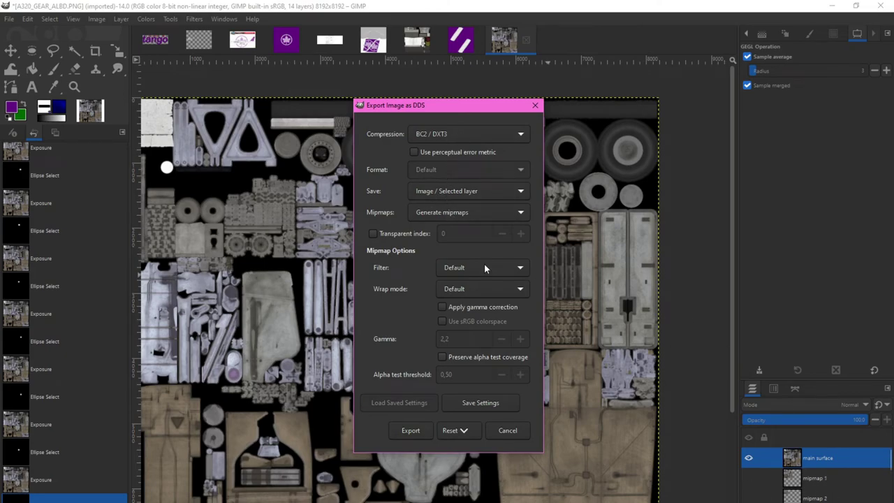
pyautogui.click(421, 214)
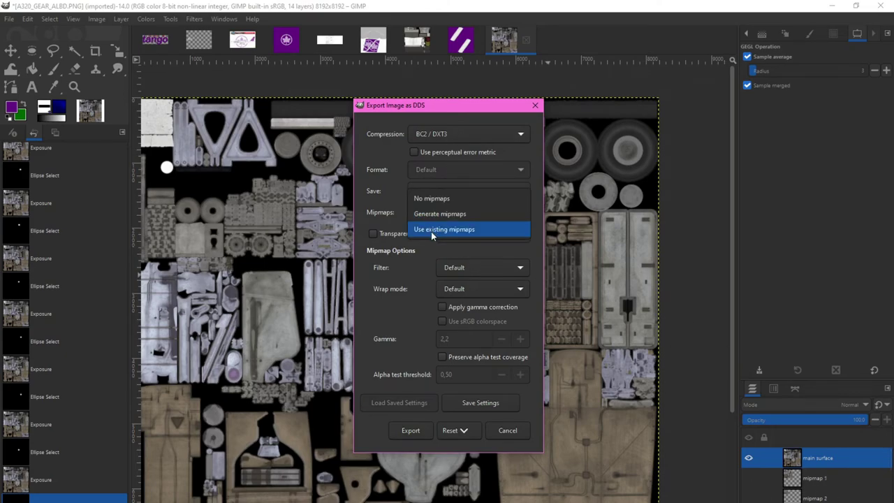
pyautogui.click(431, 231)
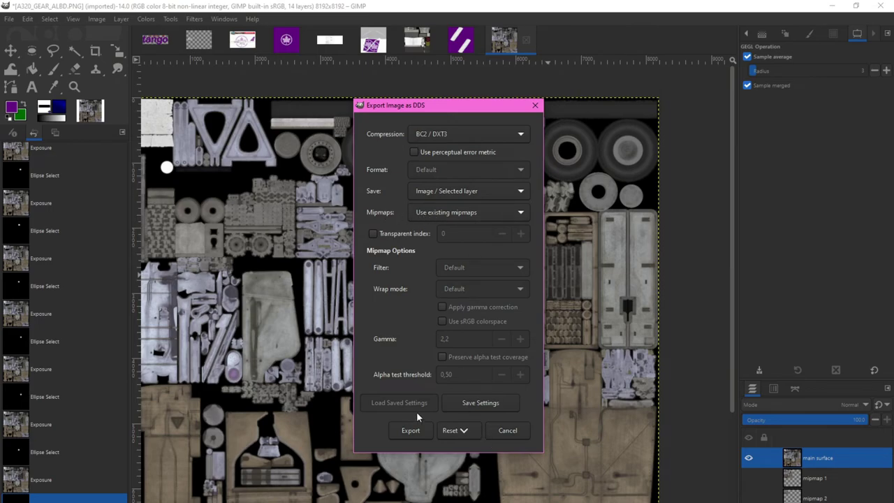
pyautogui.click(411, 430)
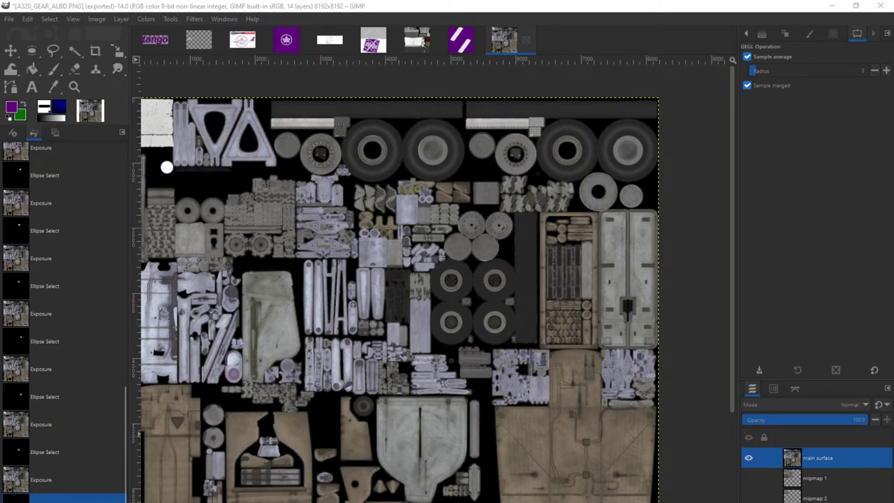
# Switch to File Explorer and check the file sizes of the exported textures in TEXTURE.ACTCFPWEMJ8K, including A320_WINGLETS_ALBD.PNG
pyautogui.hotkey('alt', 'Tab')
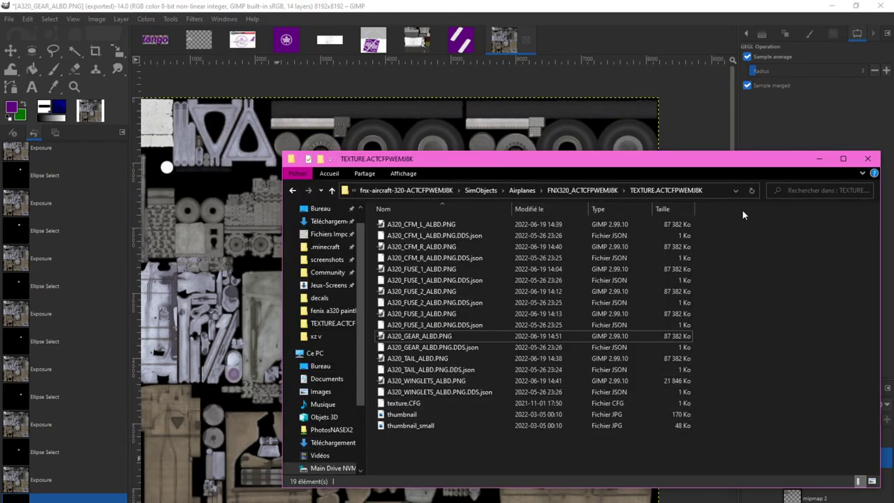
pyautogui.moveTo(693, 221); pyautogui.dragTo(661, 438)
pyautogui.click(662, 437)
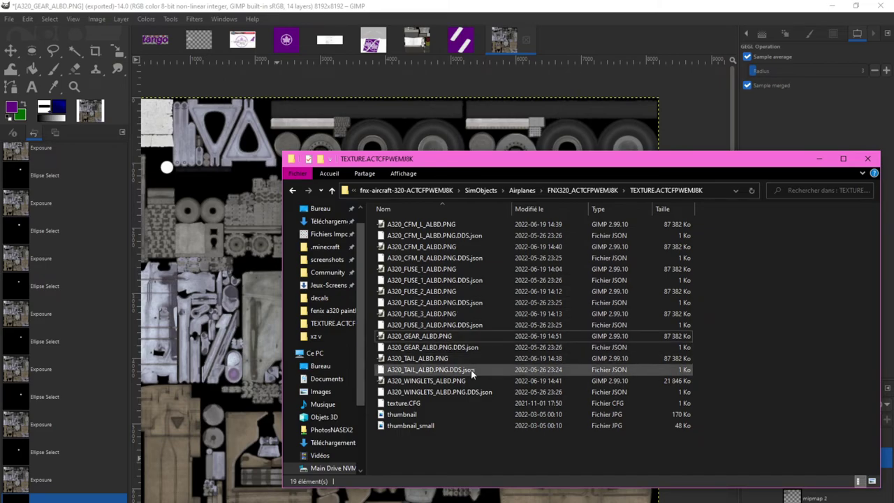
pyautogui.moveTo(438, 381); pyautogui.dragTo(447, 386)
pyautogui.click(686, 385)
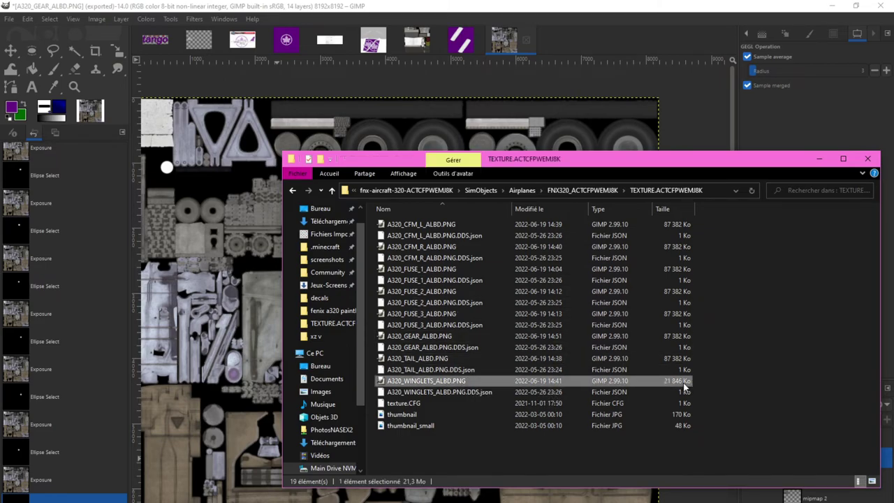
pyautogui.moveTo(685, 390); pyautogui.dragTo(523, 221)
pyautogui.click(637, 447)
pyautogui.click(819, 159)
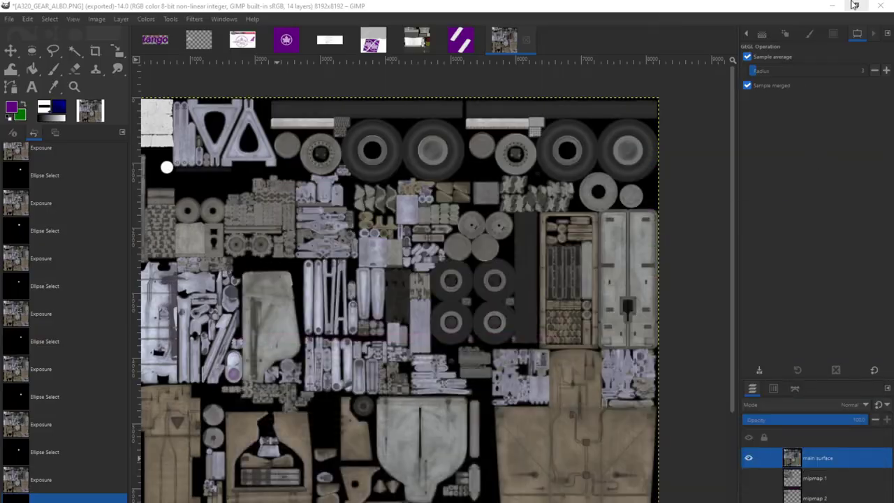
# Minimize GIMP, launch the Thumbnail Maker and Layout generator application from the thumbnailgen folder, and switch it to the layout generator
pyautogui.click(831, 5)
pyautogui.click(831, 6)
pyautogui.click(831, 8)
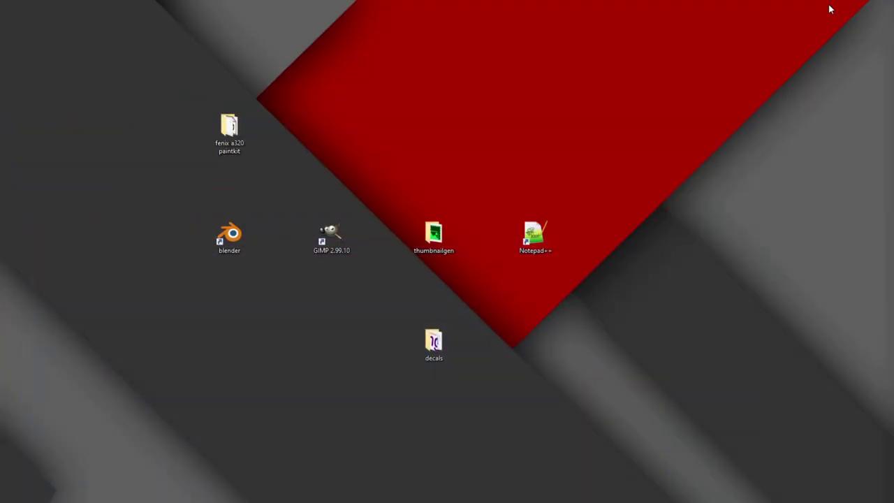
pyautogui.doubleClick(431, 236)
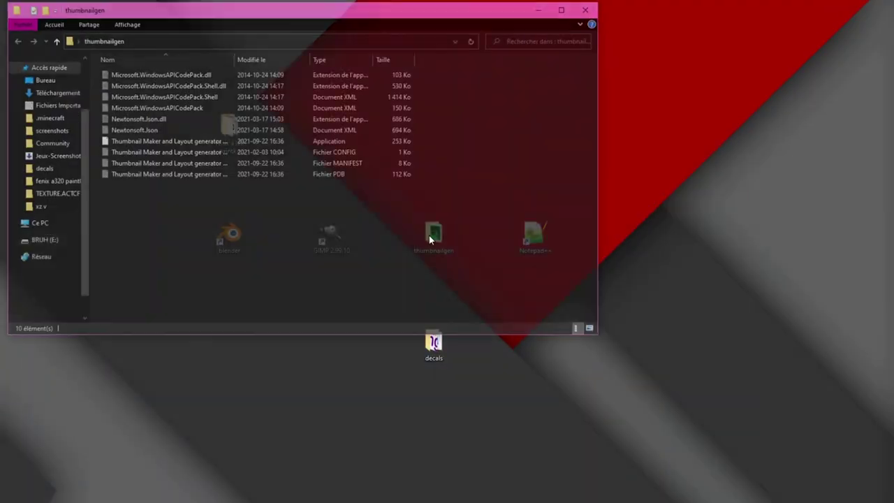
pyautogui.click(168, 141)
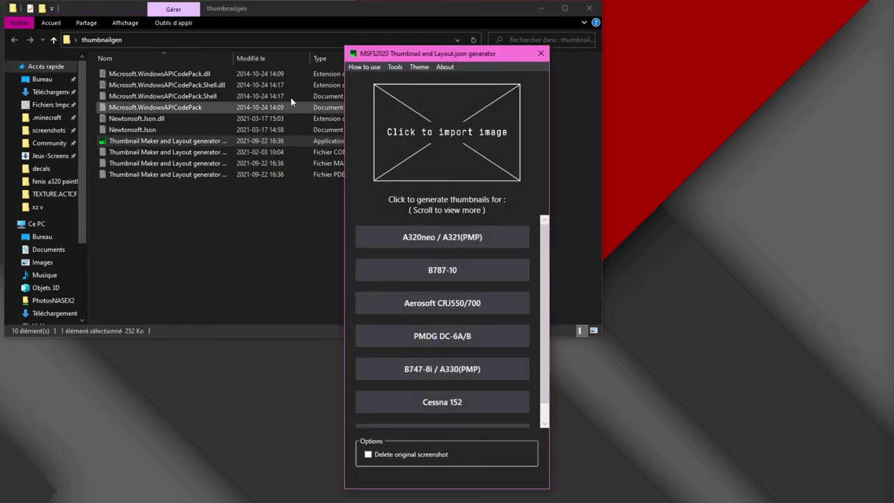
pyautogui.click(401, 67)
pyautogui.click(413, 91)
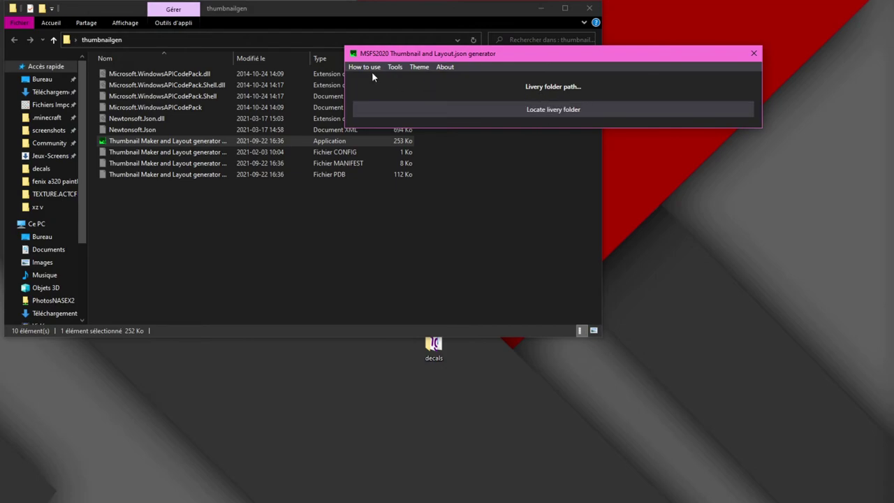
pyautogui.click(394, 69)
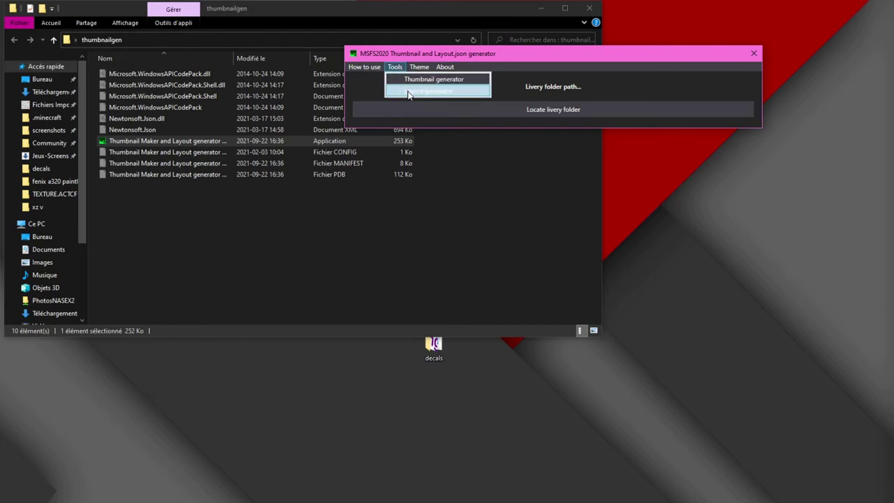
# Generate layout.json for the fnx-aircraft-320-ACTCFPWEMJ8K livery folder, save and merge it, and close the generator
pyautogui.click(550, 112)
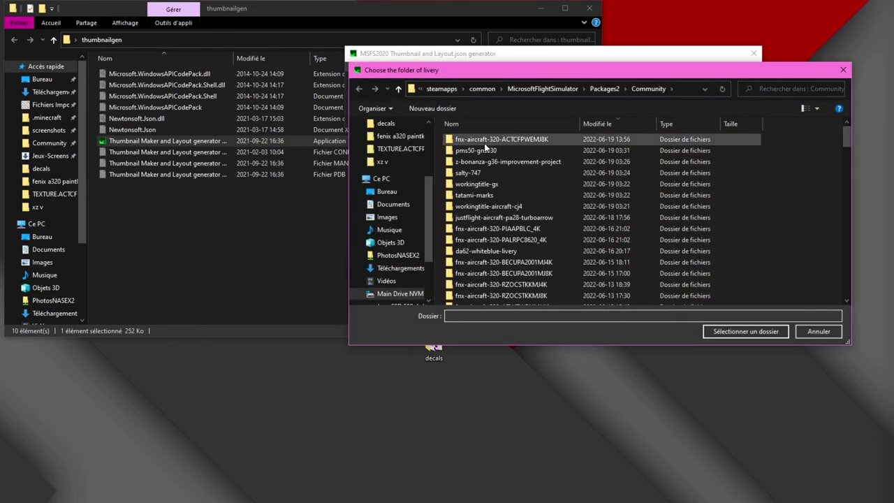
pyautogui.click(494, 142)
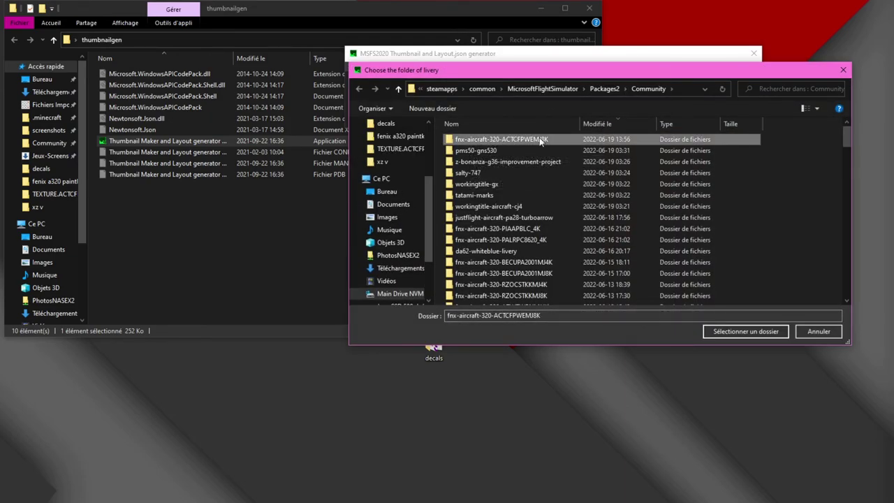
pyautogui.click(743, 334)
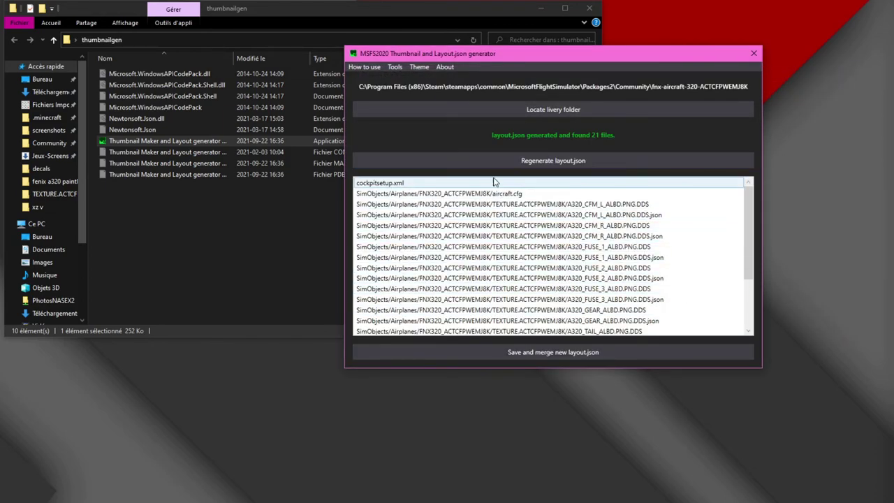
pyautogui.click(549, 354)
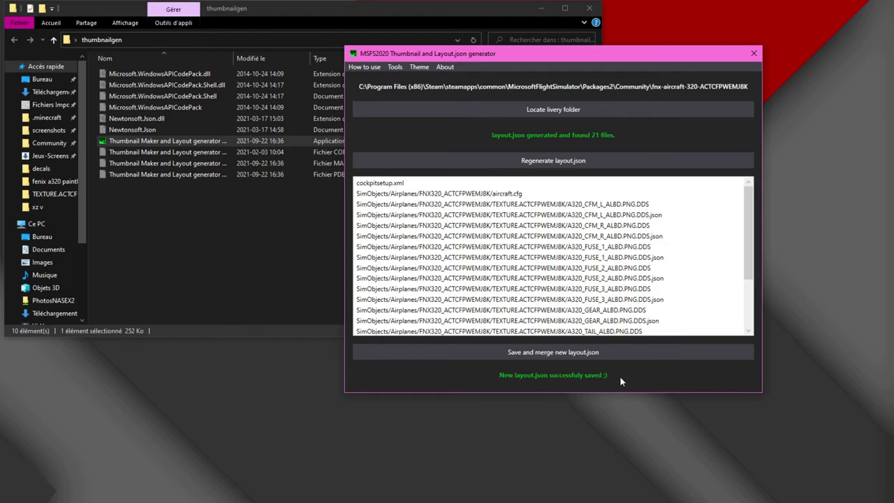
pyautogui.click(750, 55)
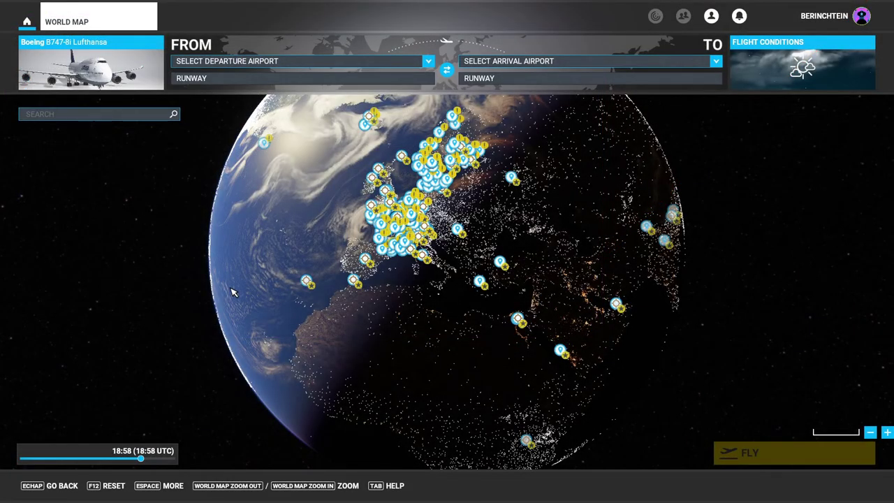
# In Microsoft Flight Simulator, choose the Airbus A320 with the Air Canada Tango C-FPWE 8K livery and return to the world map
pyautogui.click(90, 65)
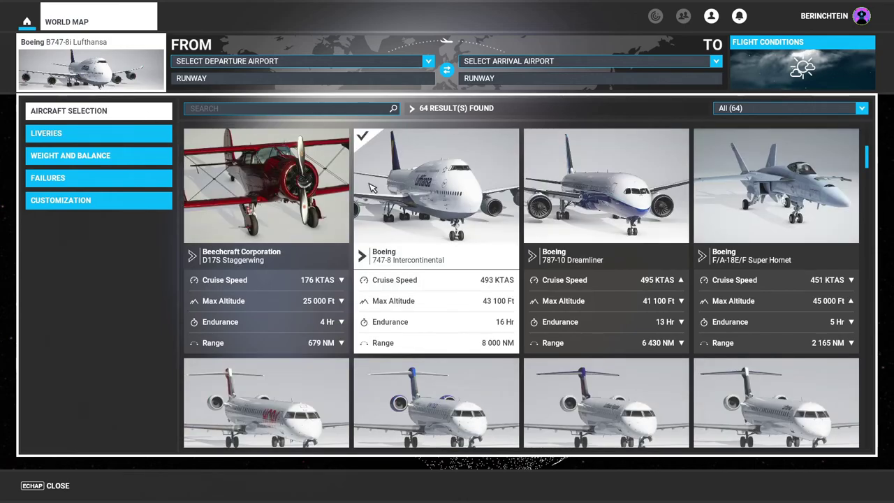
pyautogui.scroll(1, 361, 221)
pyautogui.click(271, 200)
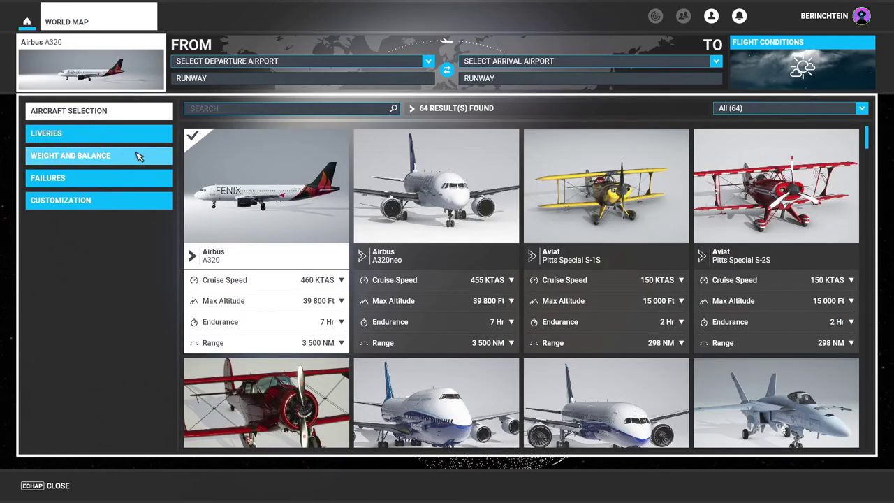
pyautogui.click(96, 137)
pyautogui.scroll(-3, 538, 246)
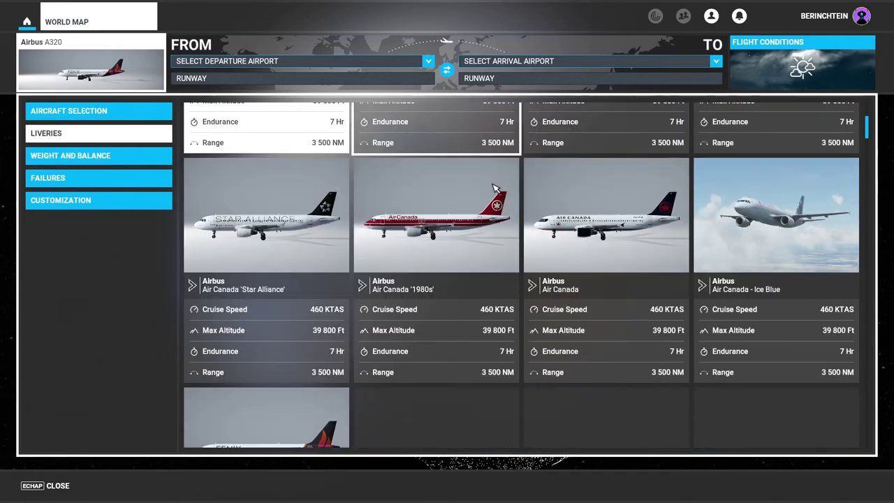
pyautogui.scroll(-3, 539, 246)
pyautogui.scroll(2, 539, 255)
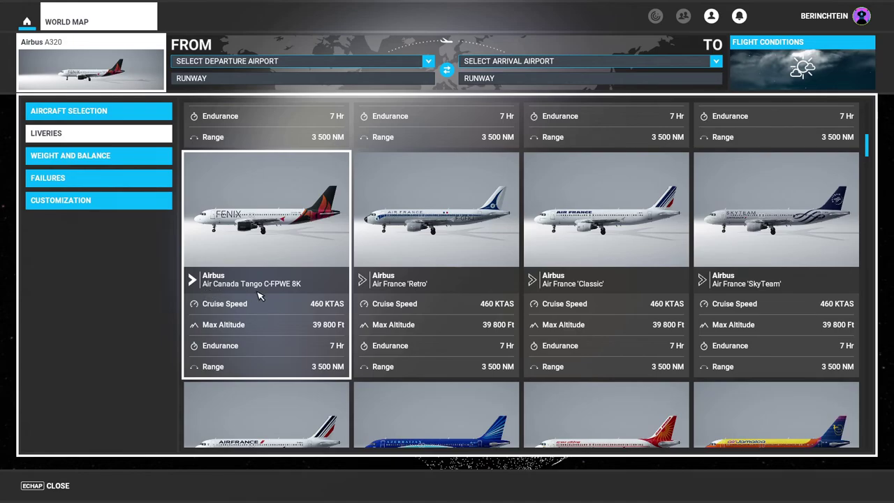
pyautogui.click(296, 258)
pyautogui.press('Escape')
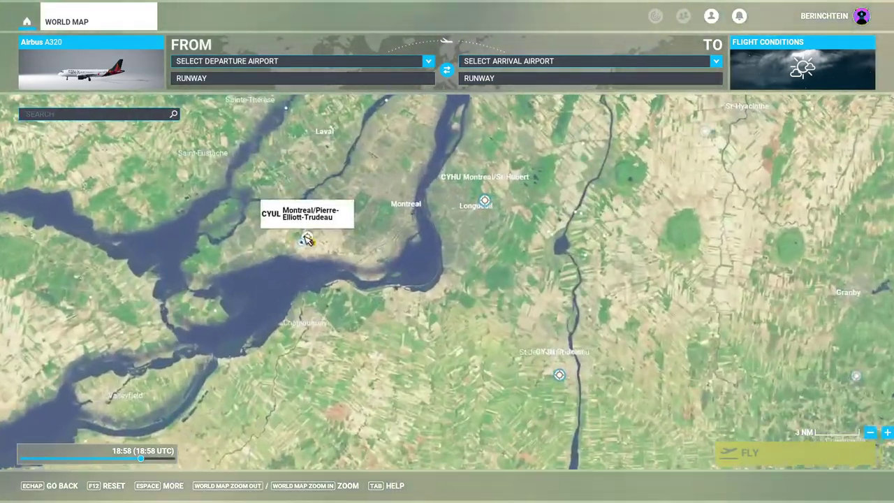
# Choose Montreal/Pierre-Elliott-Trudeau (CYUL) as the departure airport and start the flight to view the livery
pyautogui.click(307, 239)
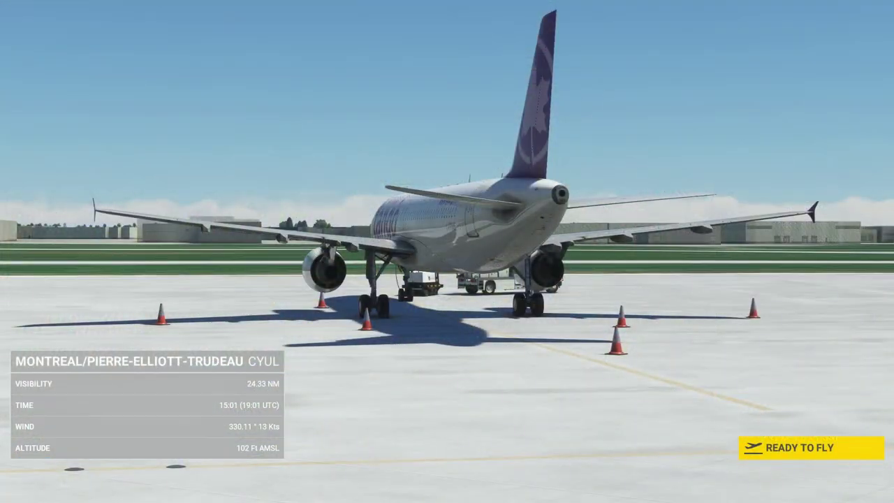
pyautogui.click(788, 447)
pyautogui.press('End')
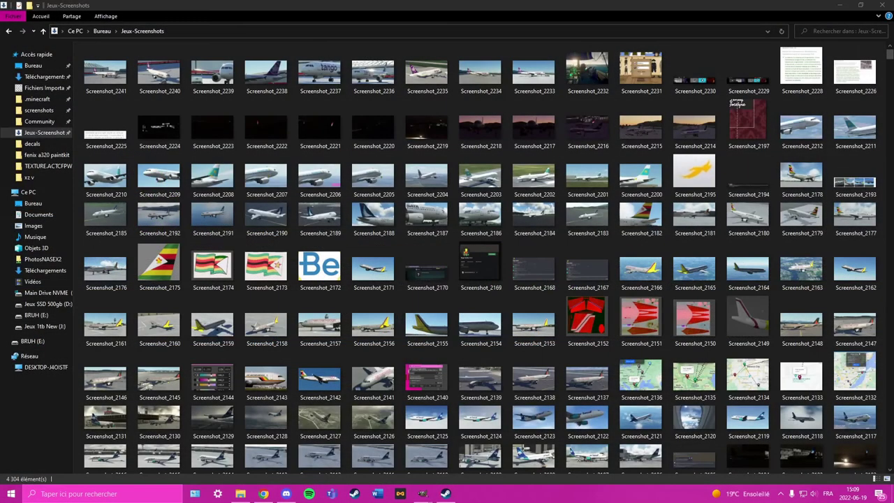
# Copy Screenshot_2234 from the Jeux-Screenshots folder into the decals folder
pyautogui.rightClick(482, 78)
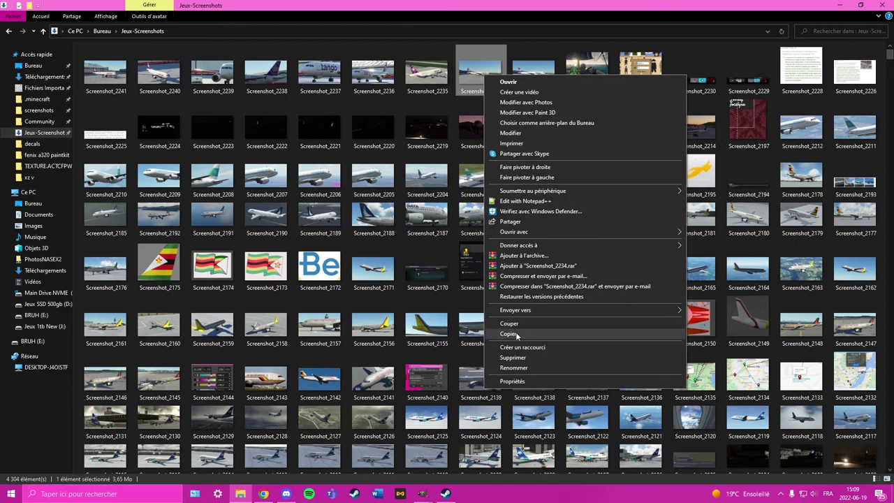
pyautogui.click(515, 333)
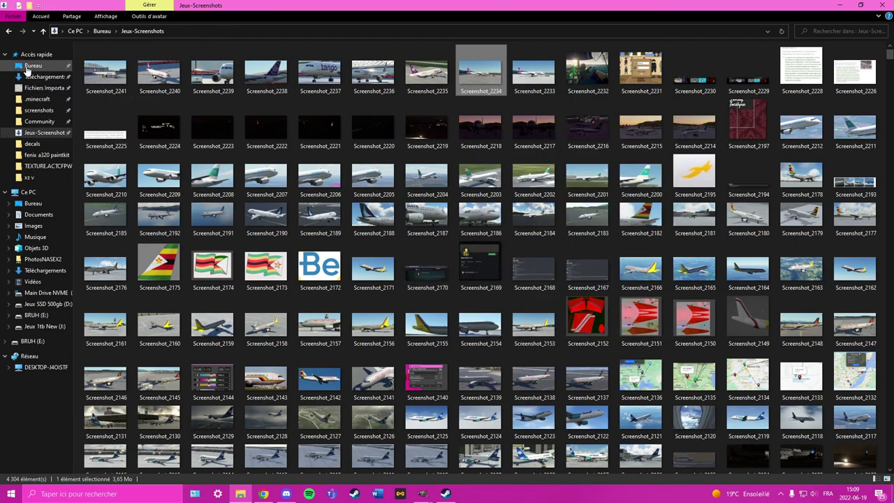
pyautogui.click(39, 145)
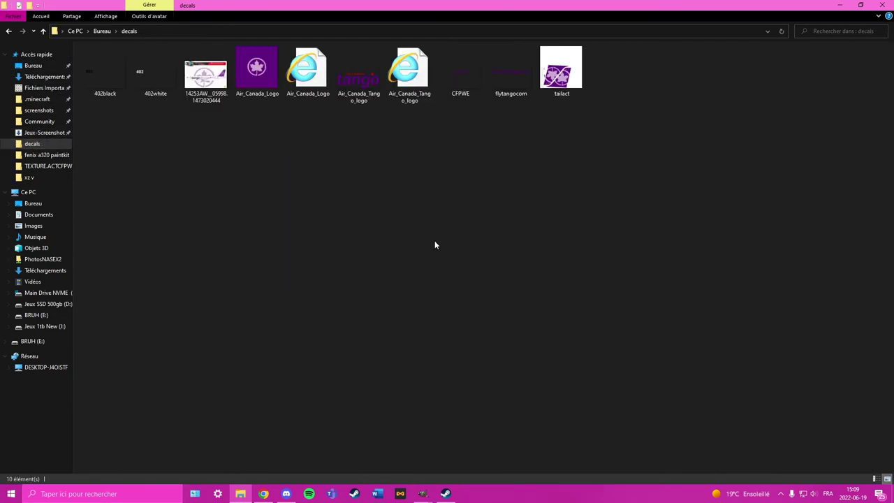
pyautogui.hotkey('ctrl', 'v')
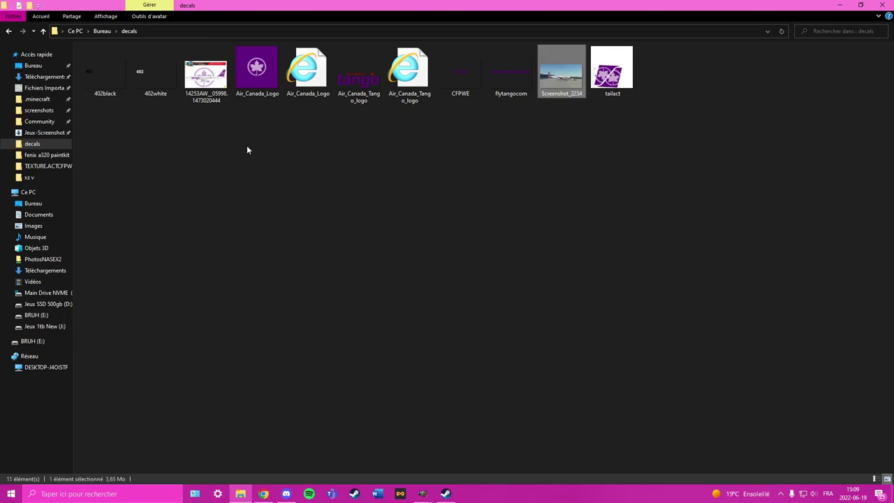
# Open the thumbnail JPG from the TEXTURE.ACTCFPWEMJ8K folder in GIMP
pyautogui.click(50, 166)
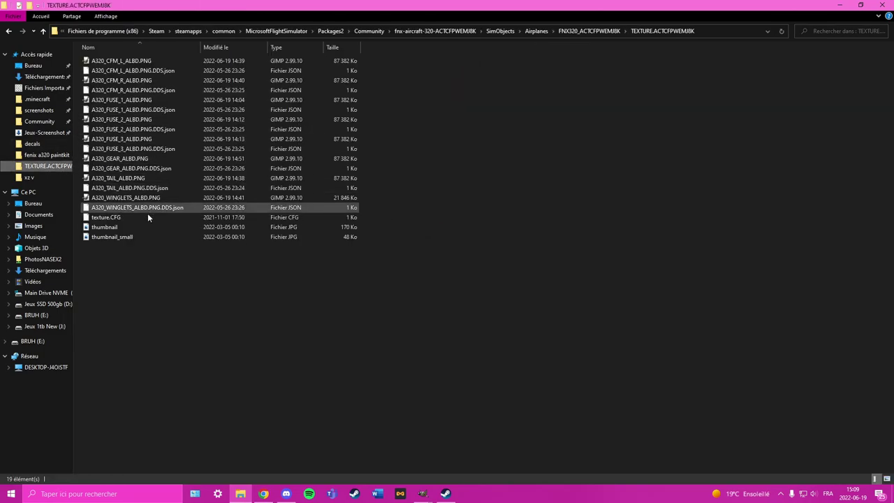
pyautogui.click(101, 228)
pyautogui.rightClick(103, 229)
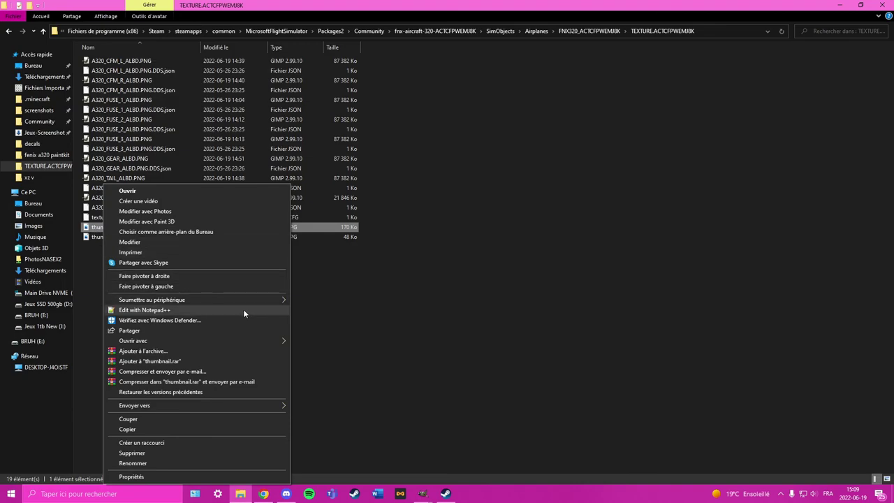
pyautogui.moveTo(274, 340)
pyautogui.click(311, 342)
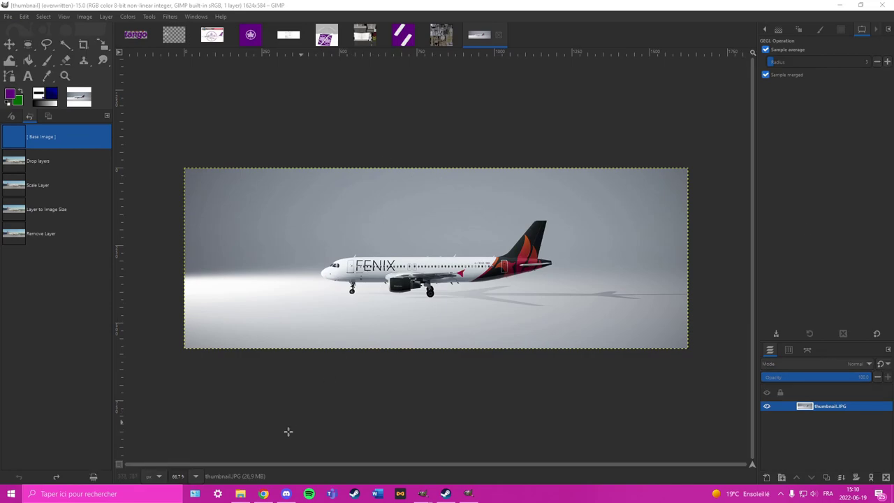
# Add Screenshot_2234 from the decals folder as a new layer in the thumbnail image and scale it to the image's width of 1624 px
pyautogui.click(241, 494)
pyautogui.moveTo(522, 275); pyautogui.dragTo(359, 269)
pyautogui.click(507, 7)
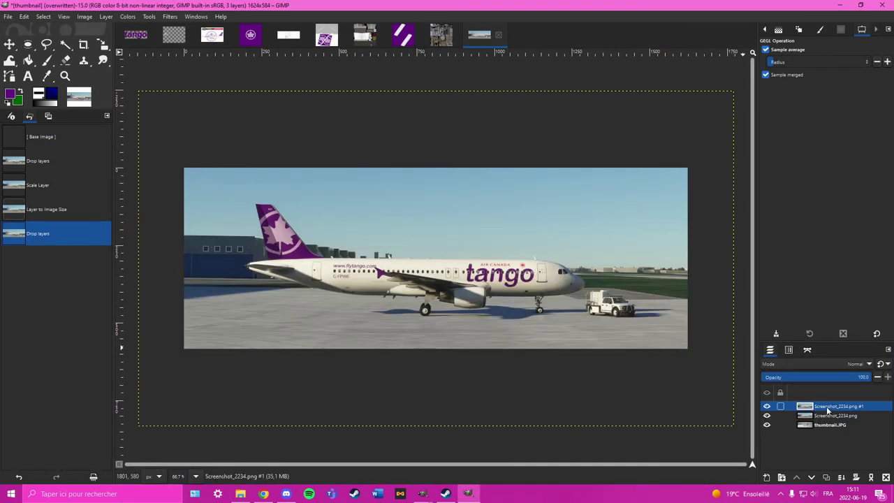
pyautogui.rightClick(832, 415)
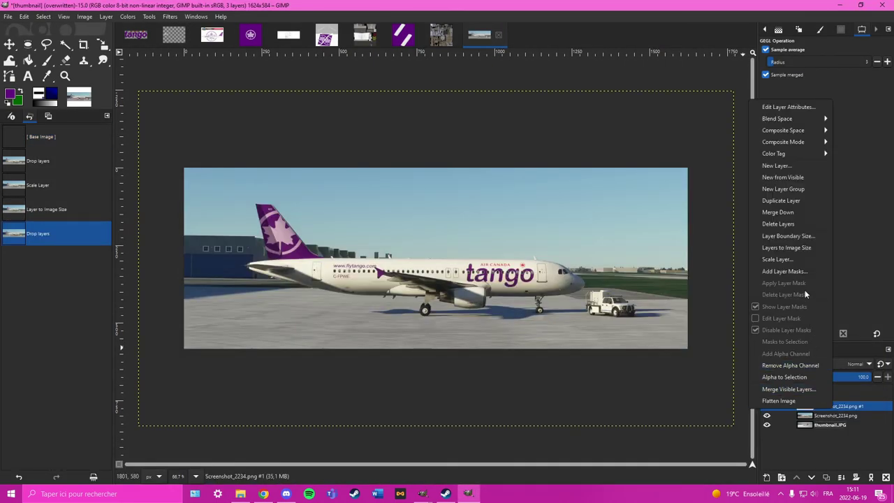
pyautogui.click(787, 259)
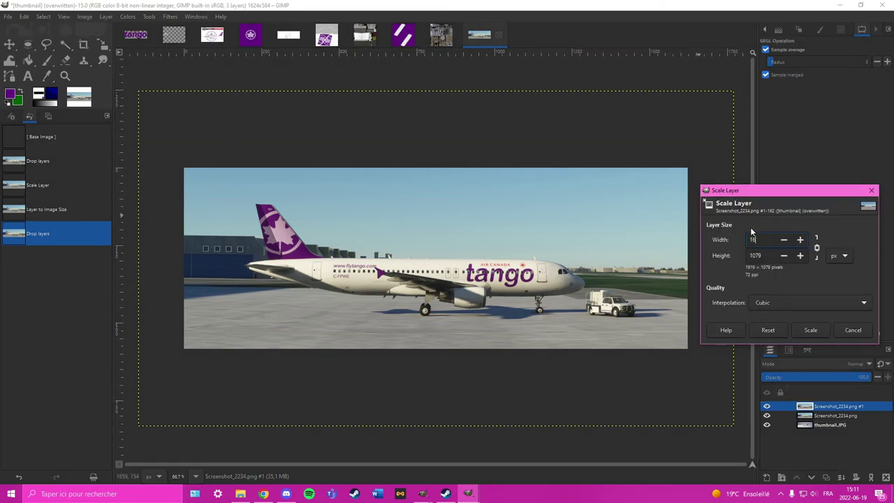
pyautogui.click(812, 329)
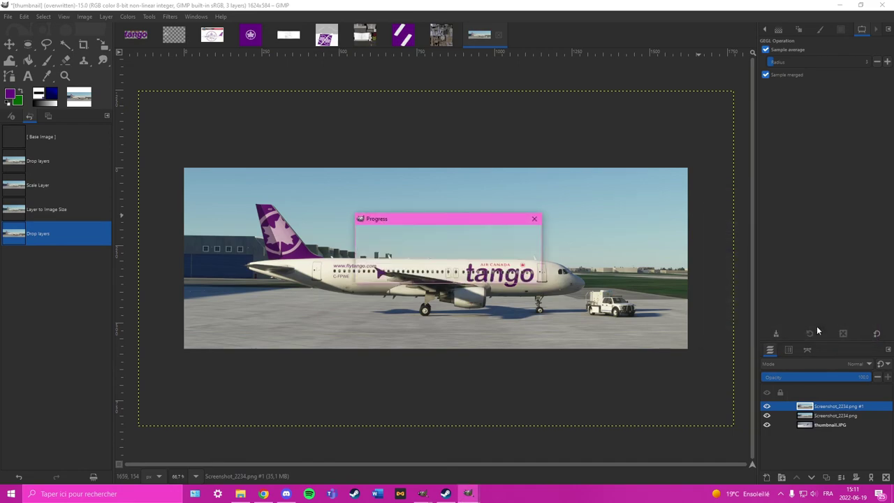
# Delete the older Screenshot_2234.png layer and the original thumbnail.JPG layer
pyautogui.rightClick(836, 419)
pyautogui.click(793, 234)
pyautogui.rightClick(840, 418)
pyautogui.click(785, 231)
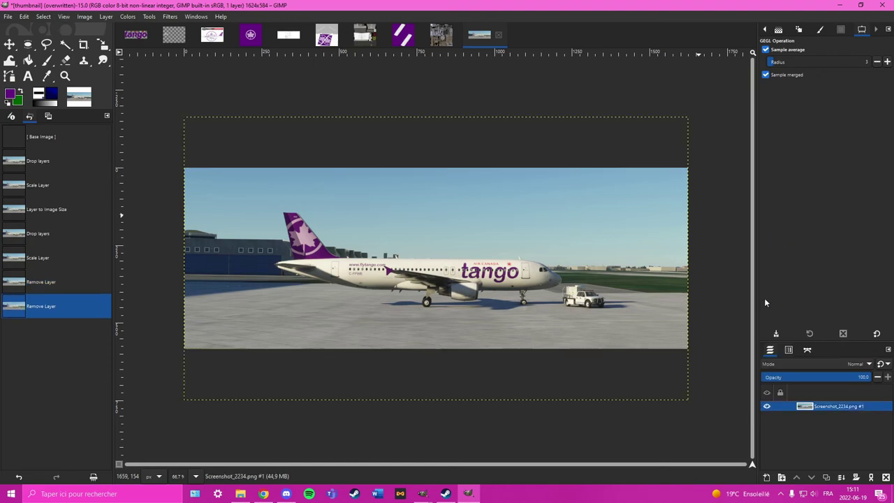
# Fit the remaining screenshot layer to the image size and overwrite thumbnail.JPG
pyautogui.rightClick(825, 405)
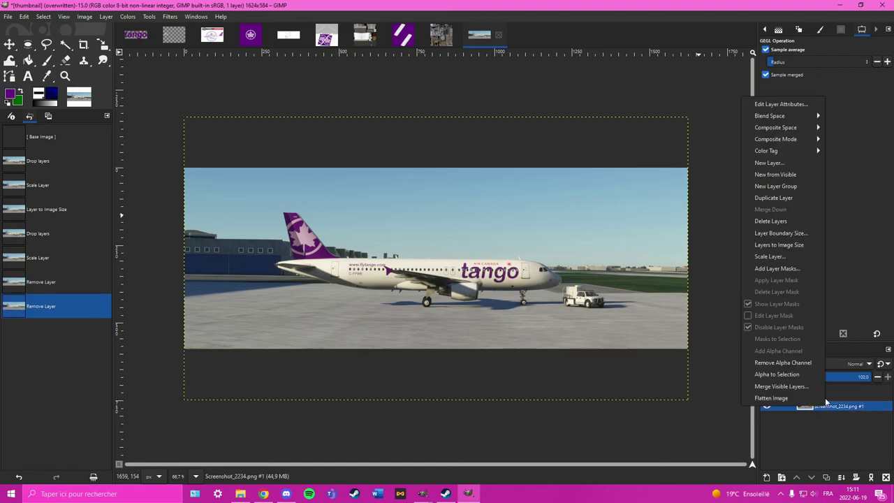
pyautogui.click(769, 245)
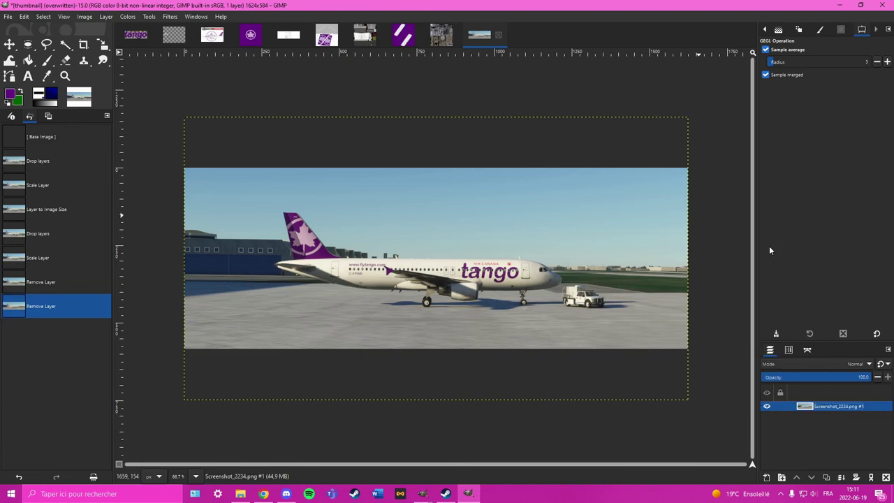
pyautogui.click(9, 20)
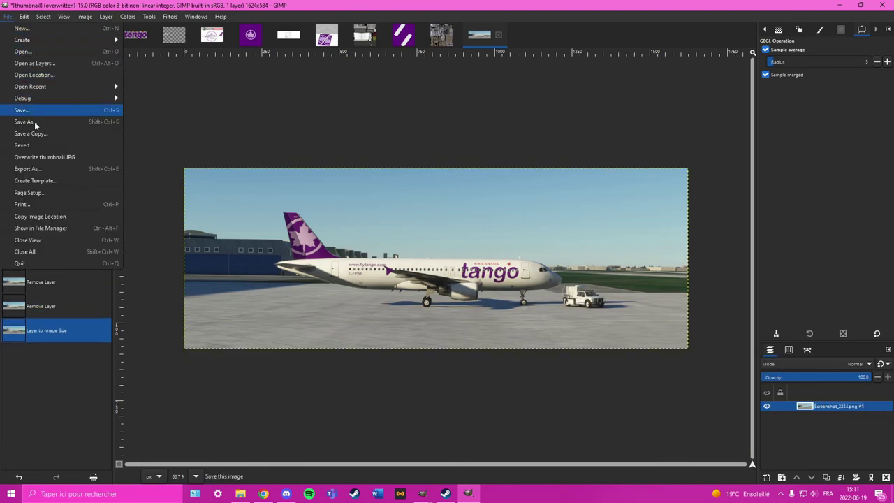
pyautogui.click(48, 161)
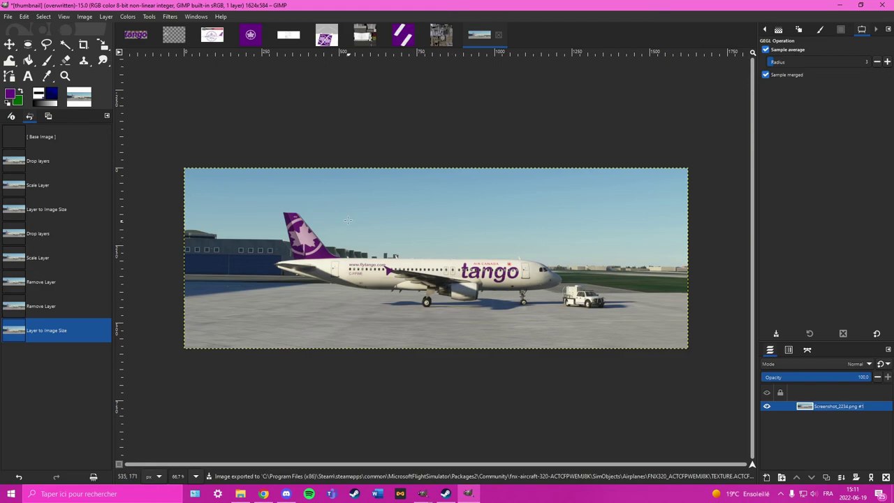
# Open the thumbnail_small JPG from the TEXTURE.ACTCFPWEMJ8K folder in GIMP
pyautogui.click(240, 494)
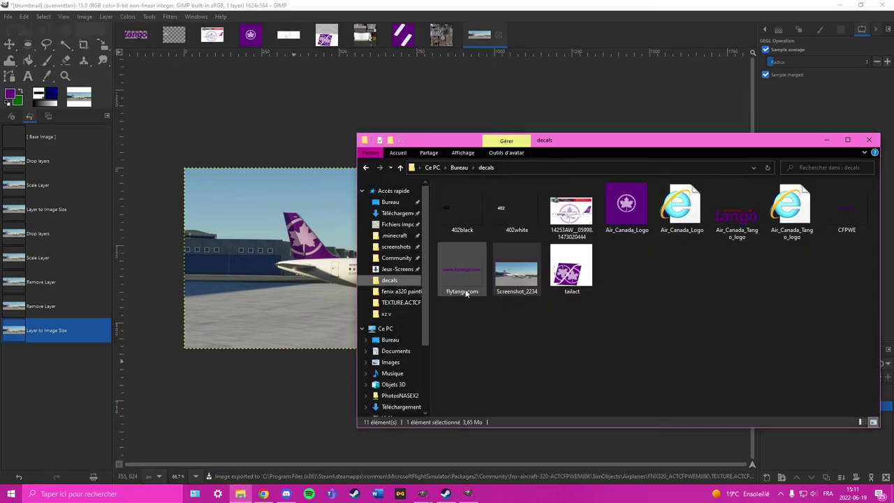
pyautogui.click(393, 304)
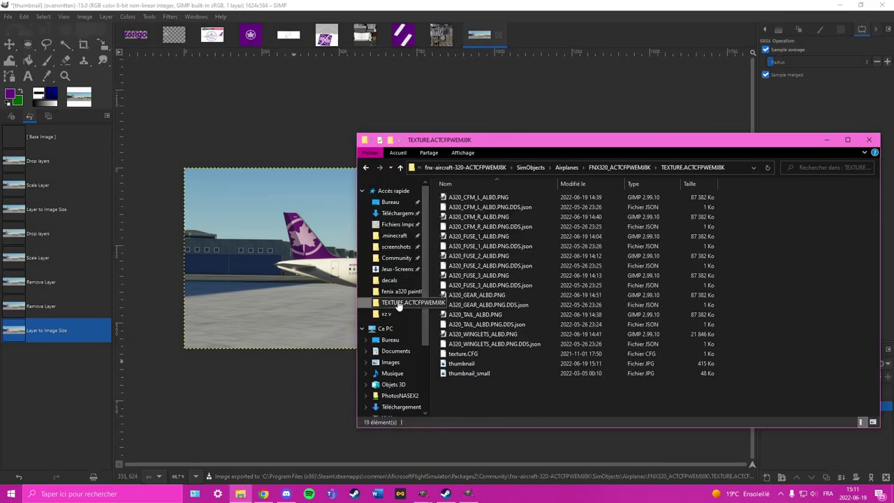
pyautogui.rightClick(465, 373)
pyautogui.moveTo(650, 228)
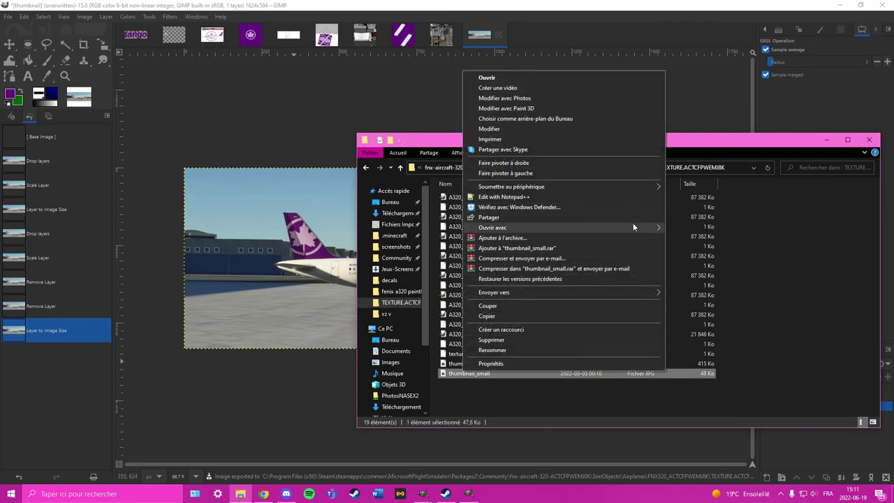
pyautogui.click(685, 229)
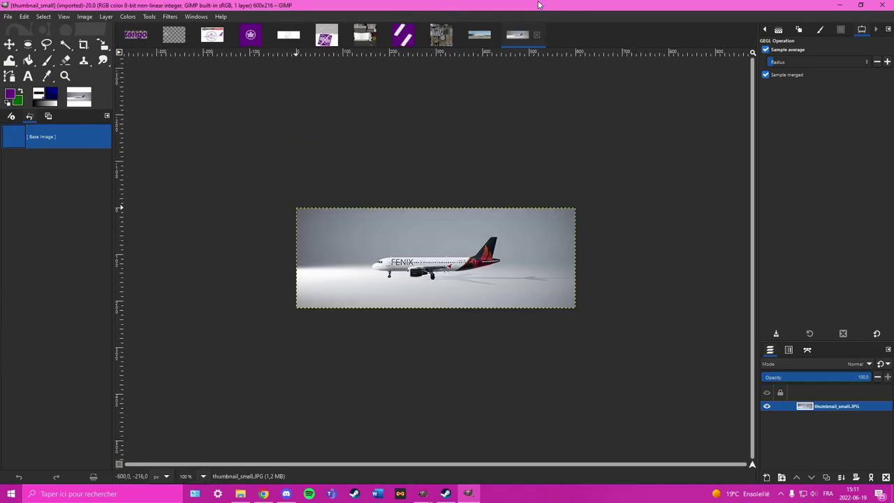
# Copy the screenshot layer from the thumbnail image into thumbnail_small and scale it to 600 × 216 px
pyautogui.click(485, 35)
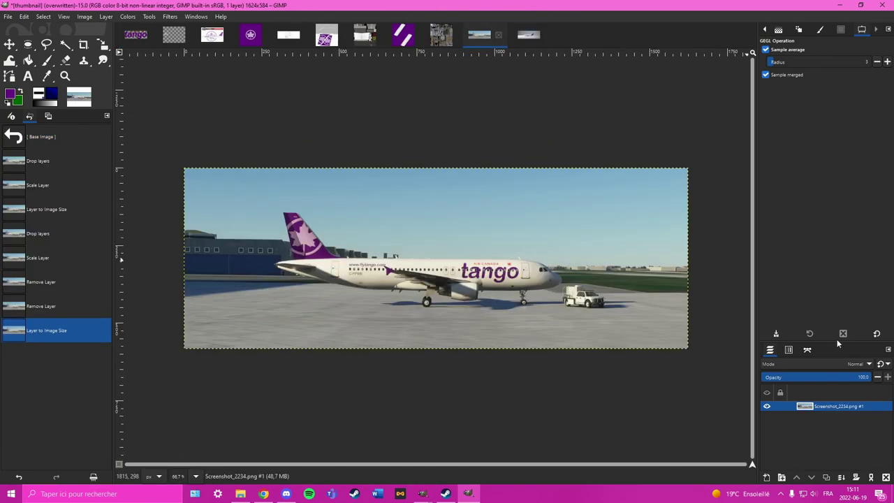
pyautogui.moveTo(823, 409); pyautogui.dragTo(432, 255)
pyautogui.rightClick(848, 408)
pyautogui.click(796, 253)
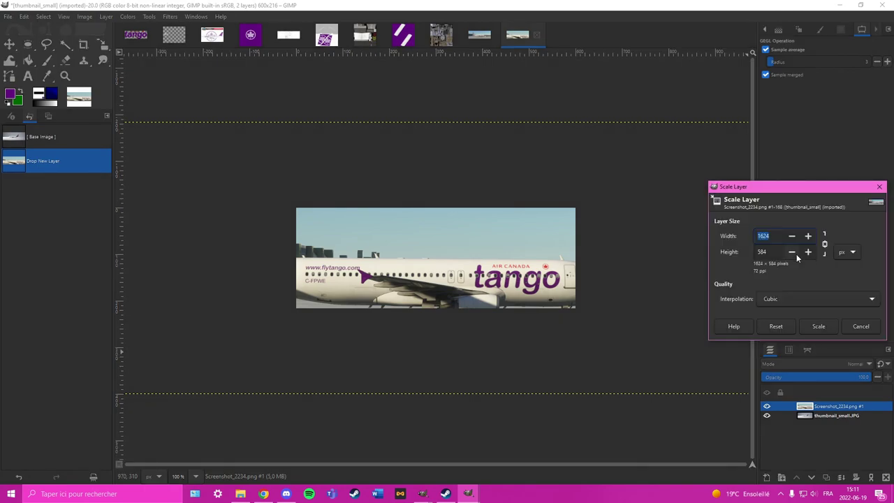
pyautogui.write('16')
pyautogui.press('BackSpace')
pyautogui.press('BackSpace')
pyautogui.write('600')
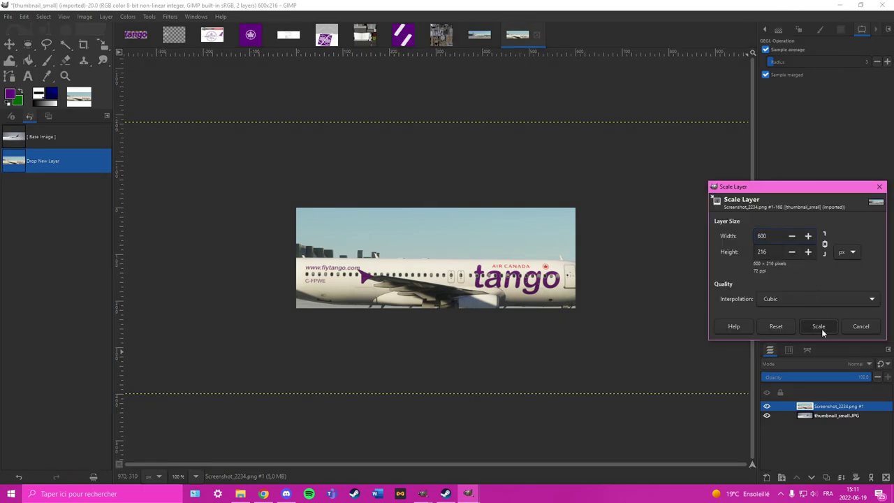
pyautogui.click(822, 328)
pyautogui.keyDown('ctrl'); pyautogui.scroll(2, 421, 282); pyautogui.keyUp('ctrl')
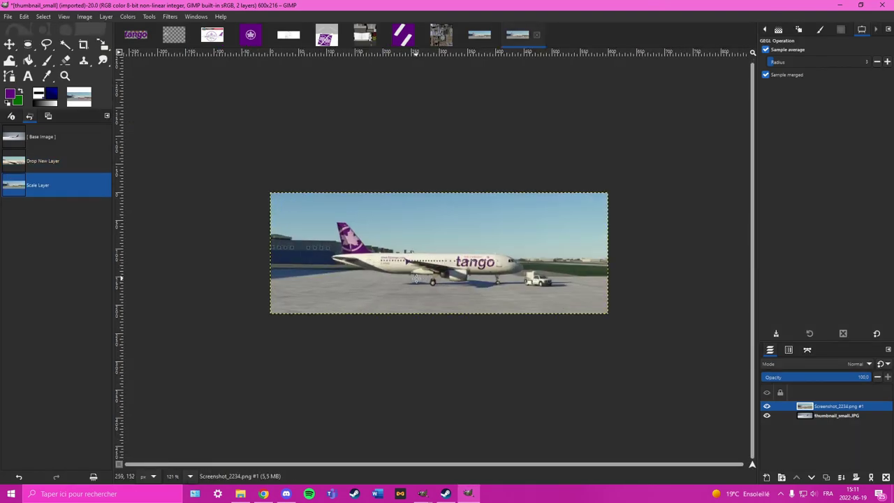
# Delete the original thumbnail_small.JPG layer and overwrite the thumbnail_small.JPG file
pyautogui.rightClick(829, 416)
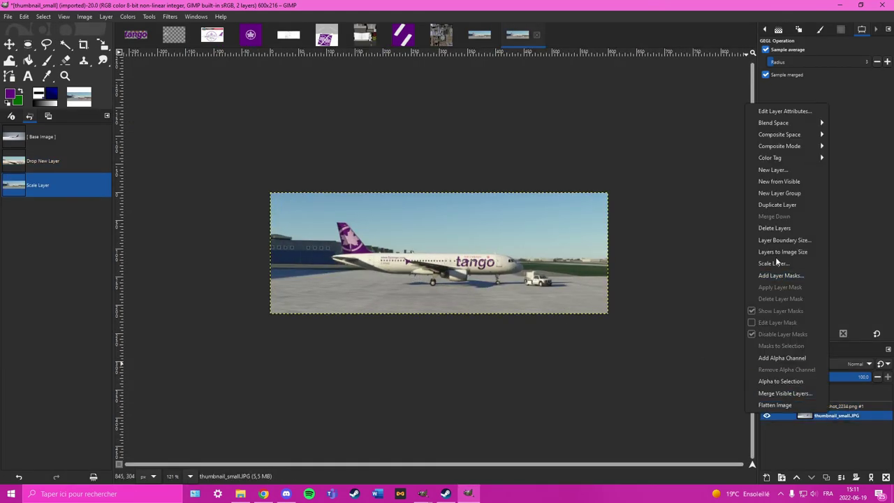
pyautogui.click(774, 228)
pyautogui.click(8, 16)
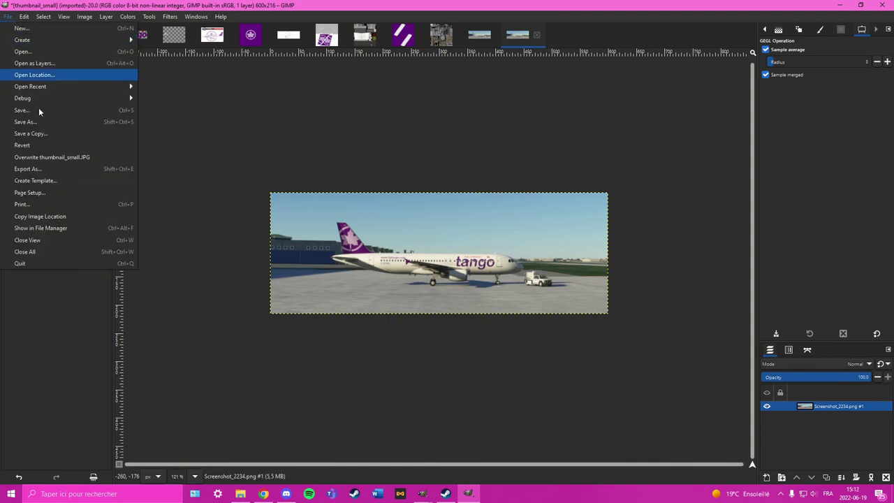
pyautogui.click(67, 160)
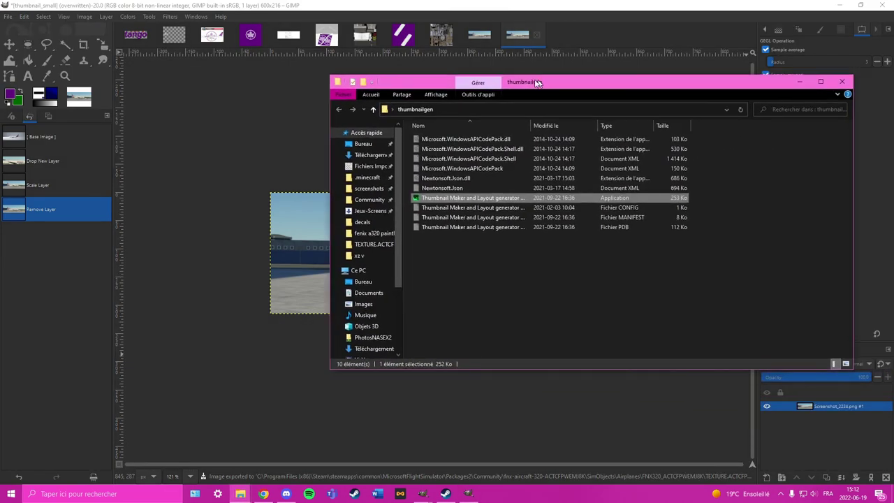
# Launch the Thumbnail Maker and Layout generator from the thumbnailgen folder and switch it to the layout generator
pyautogui.moveTo(518, 81); pyautogui.dragTo(293, 96)
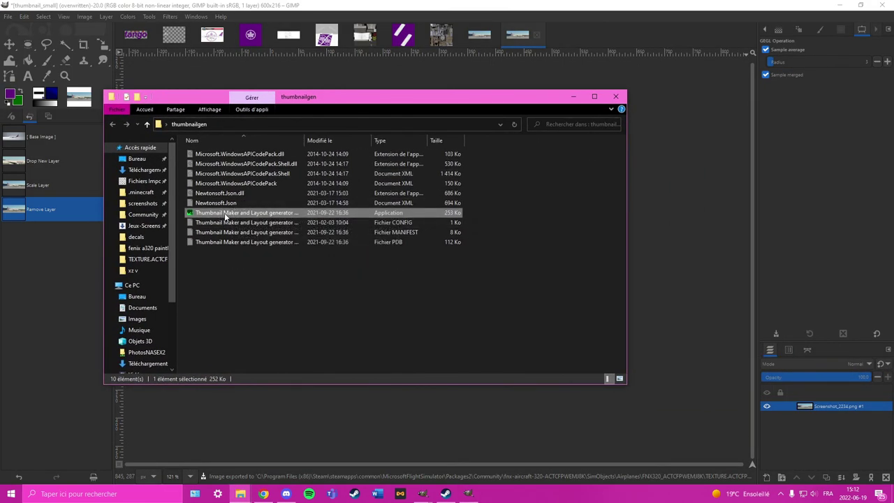
pyautogui.doubleClick(225, 215)
pyautogui.click(401, 65)
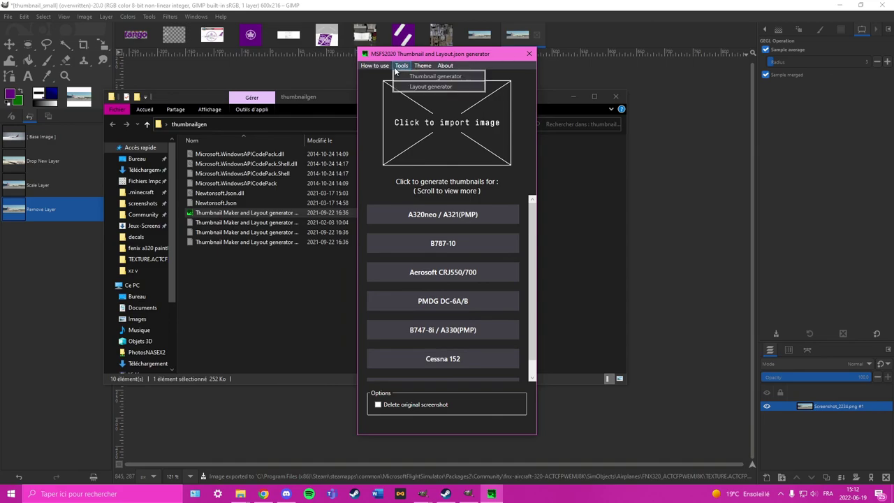
pyautogui.click(413, 86)
# Locate the fnx-aircraft-320-ACTCFPWEMJ8K livery folder, generate its layout.json, and save and merge it
pyautogui.click(514, 104)
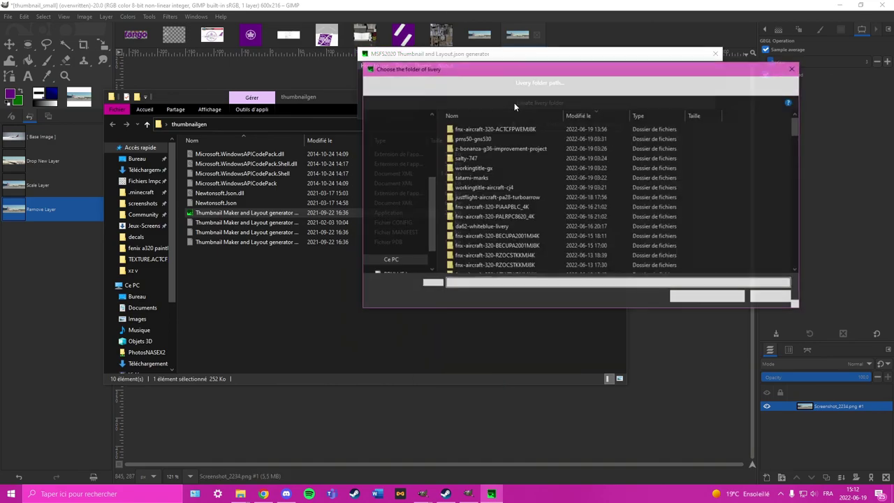
pyautogui.click(495, 129)
pyautogui.click(708, 297)
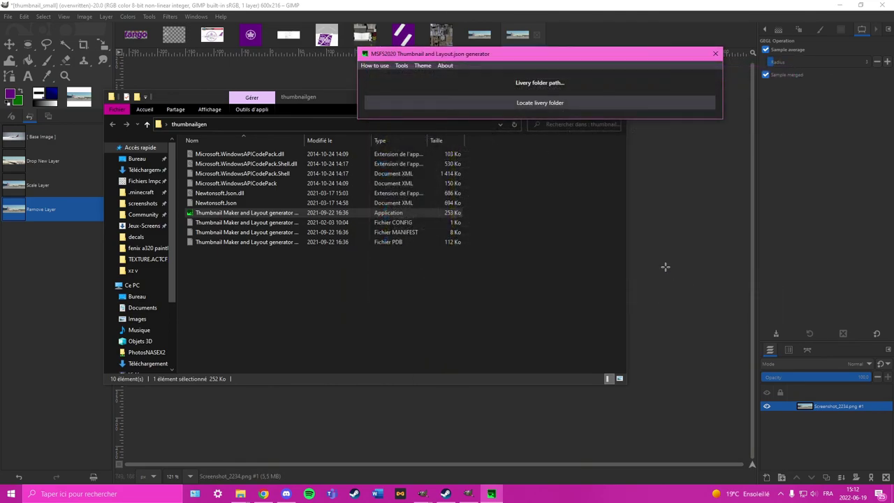
pyautogui.click(547, 316)
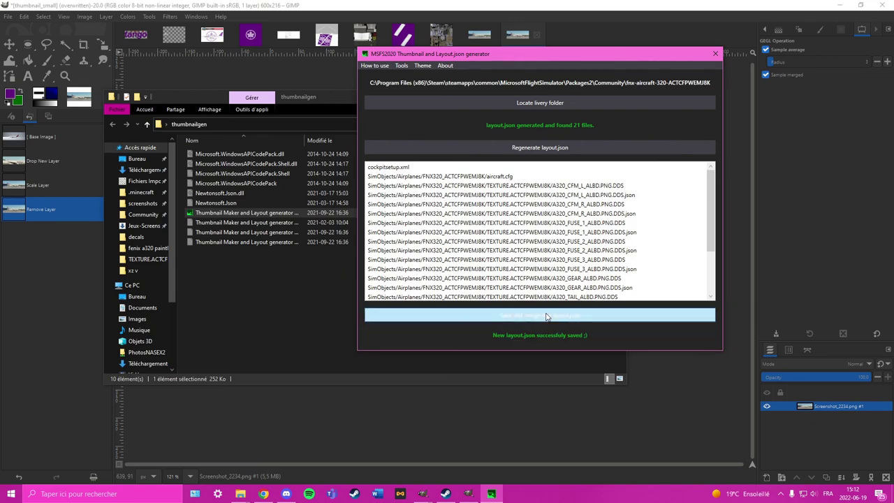
# Go up to the Community folder and bring up the actions available for the fnx-aircraft-320-ACTCFPWEMJ8K folder
pyautogui.click(147, 259)
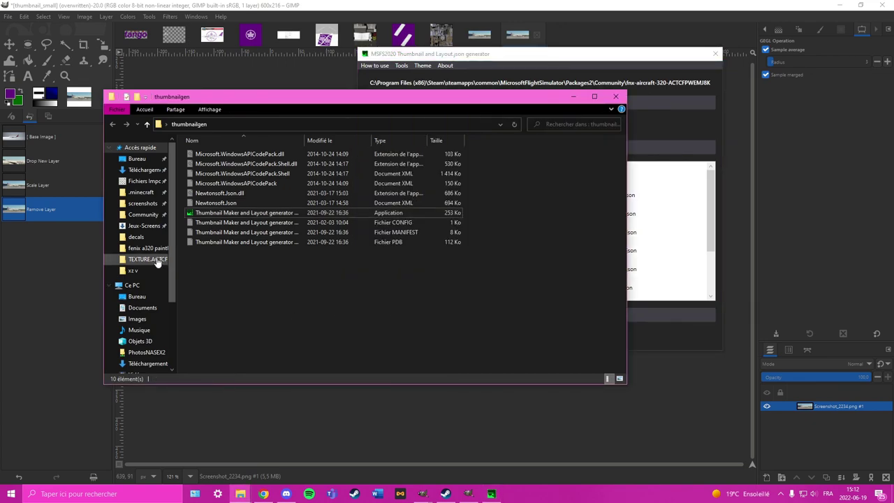
pyautogui.click(243, 125)
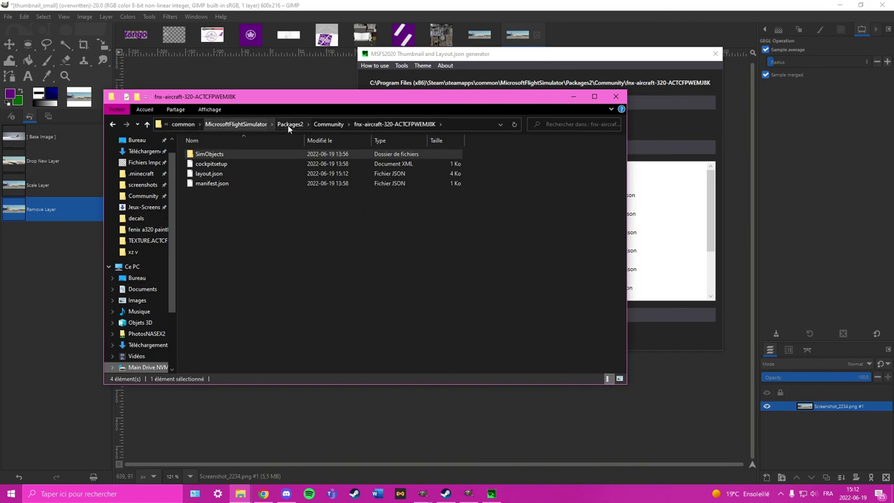
pyautogui.click(327, 124)
pyautogui.rightClick(228, 159)
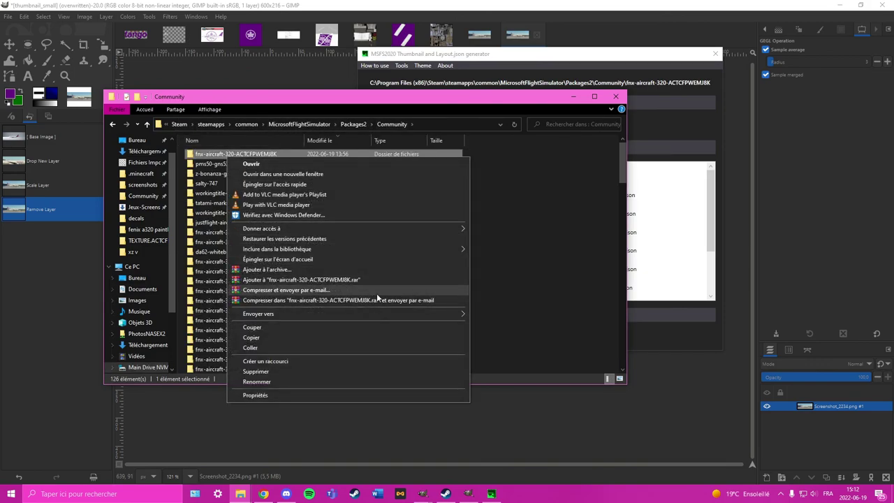